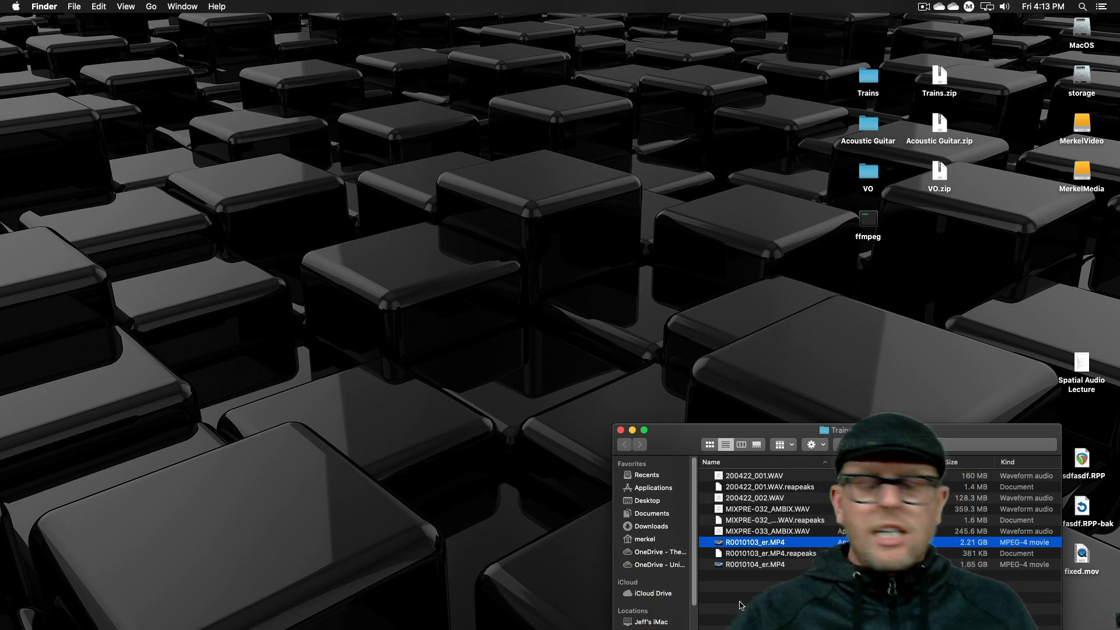
- Search for REAPER on the Mac and launch it
key(super+space)
text(ra)
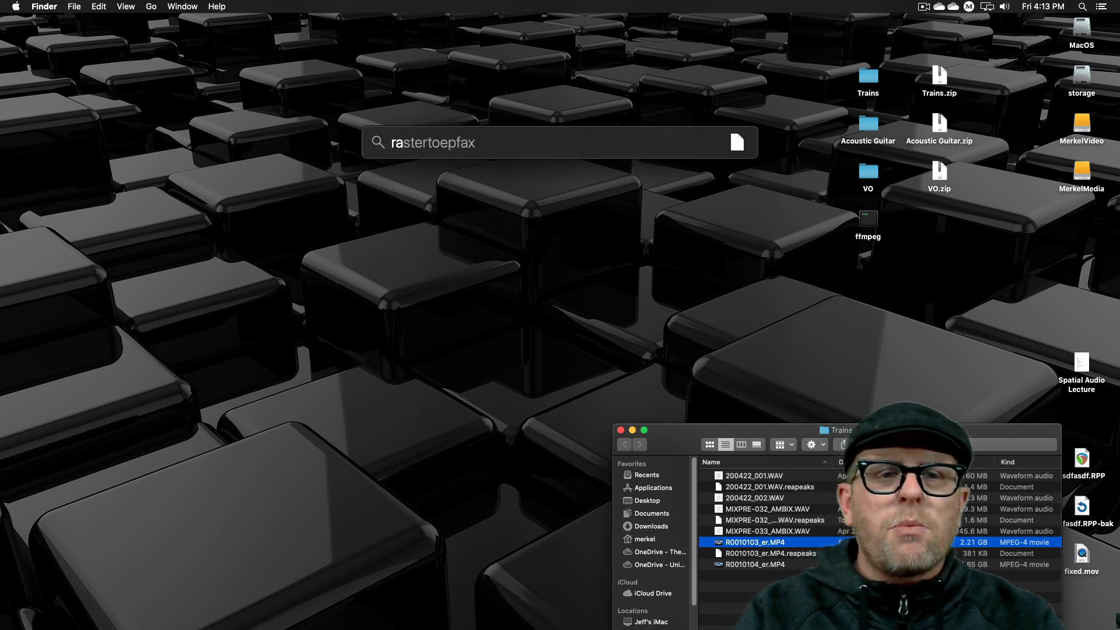
key(BackSpace)
text(e)
key(Return)
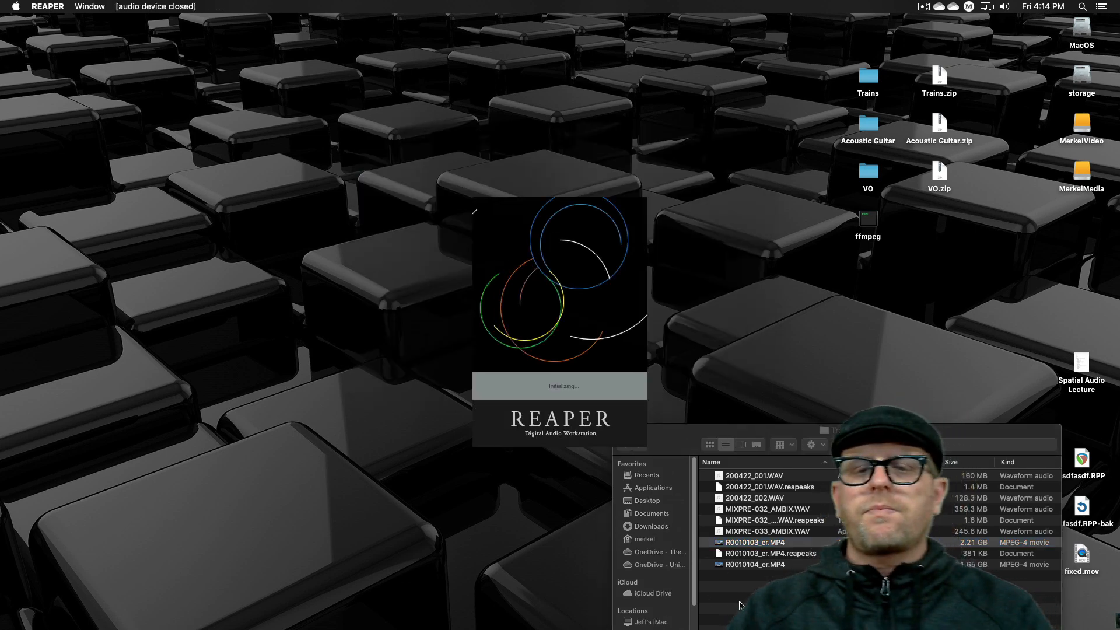
mouse_move(637, 629)
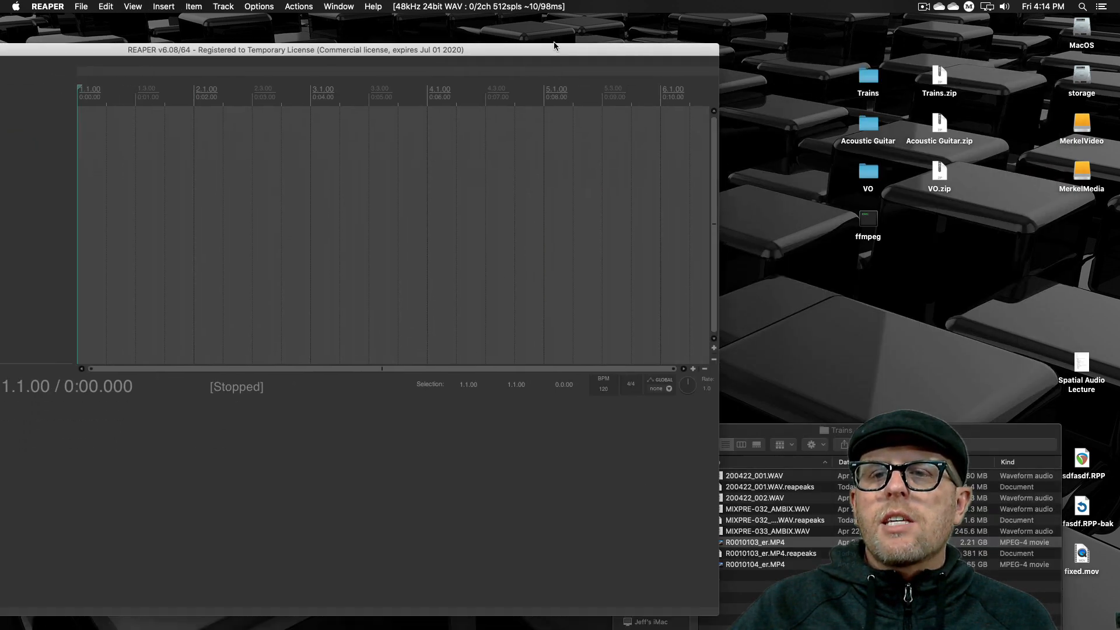
- Bring the Trains folder window to the front, place it over the empty REAPER project and clear its file selection
click(871, 80)
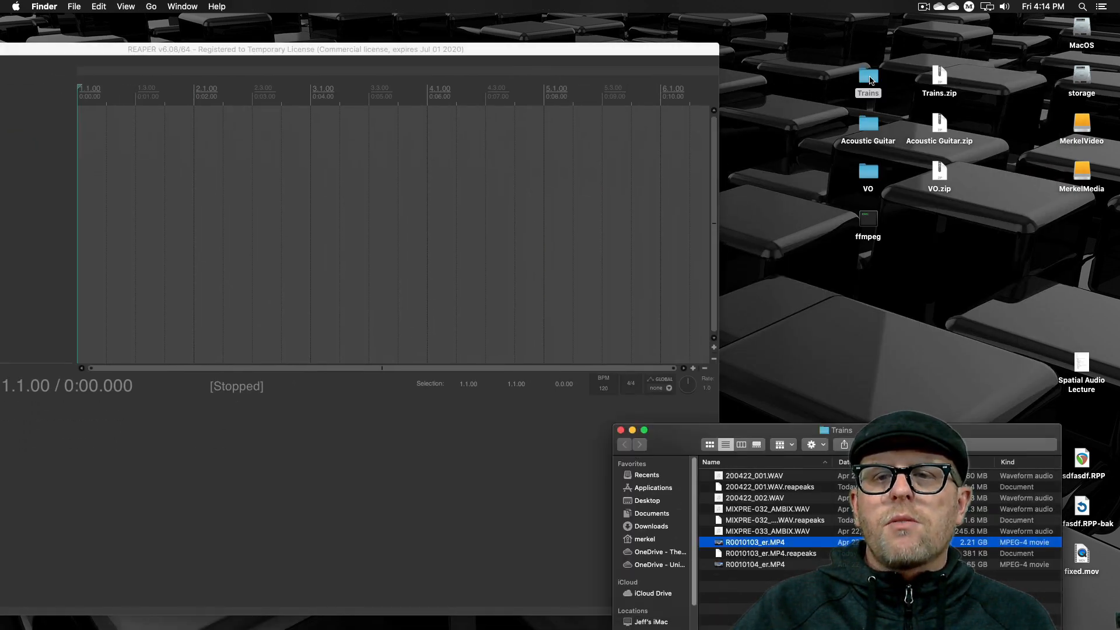
drag(689, 437, 616, 72)
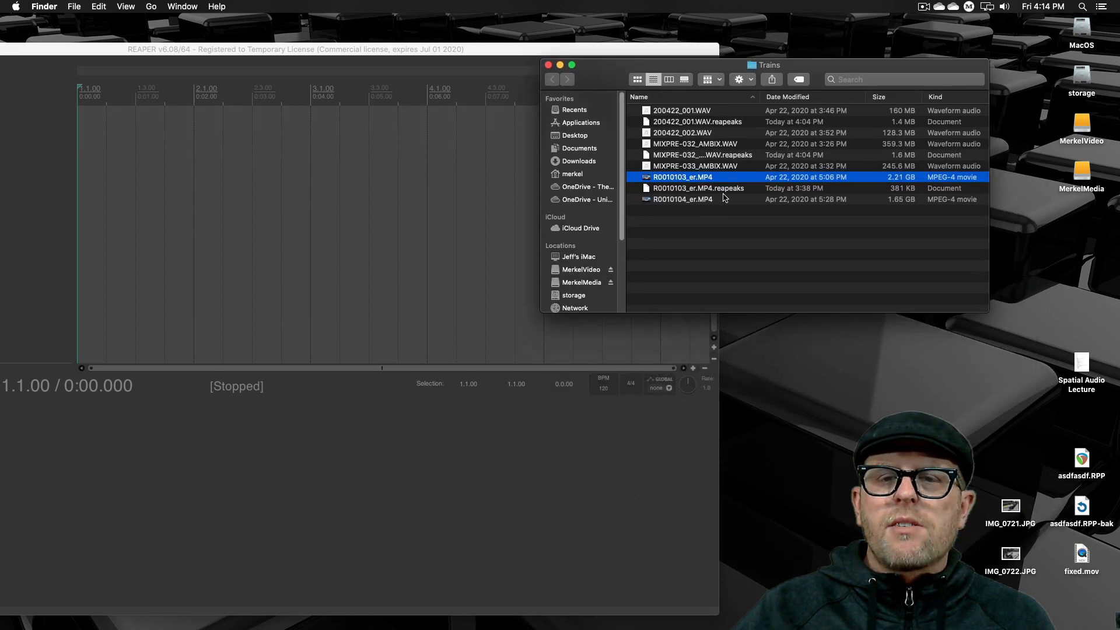
click(689, 268)
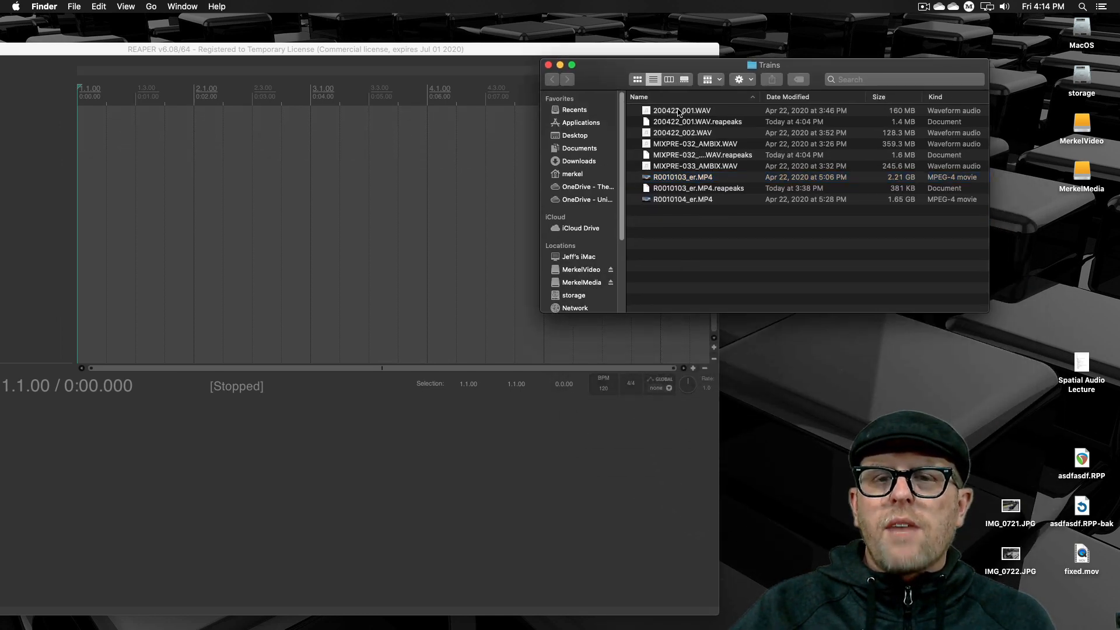
- Delete the three .reapeaks files for 200422_001.WAV, MIXPRE-032 and R0010103_er.MP4 from the Trains folder
click(715, 125)
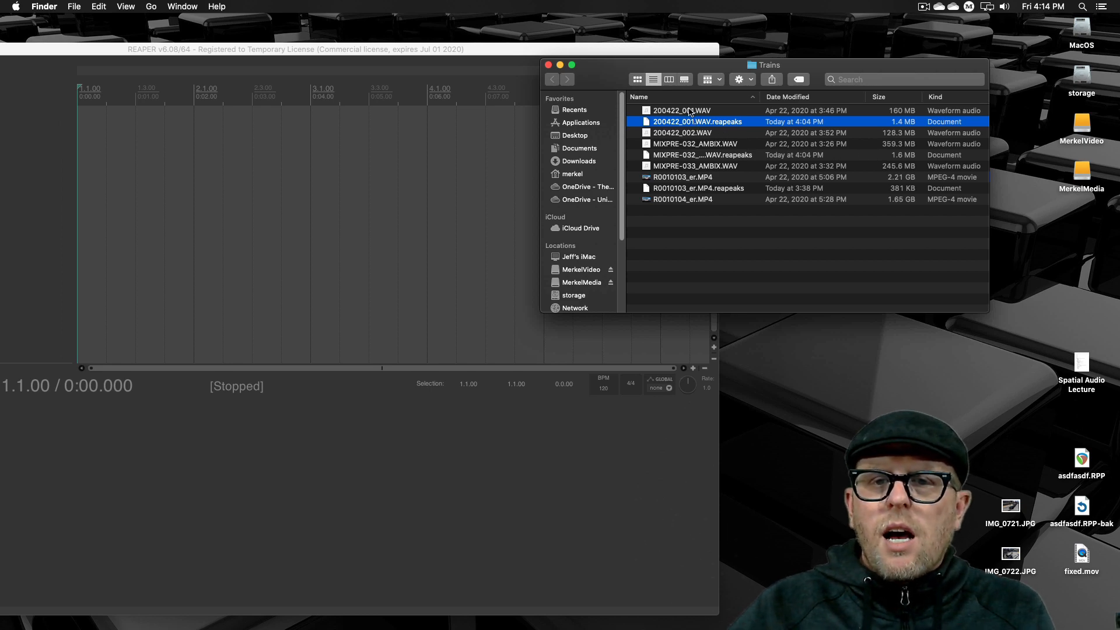
click(689, 112)
click(722, 127)
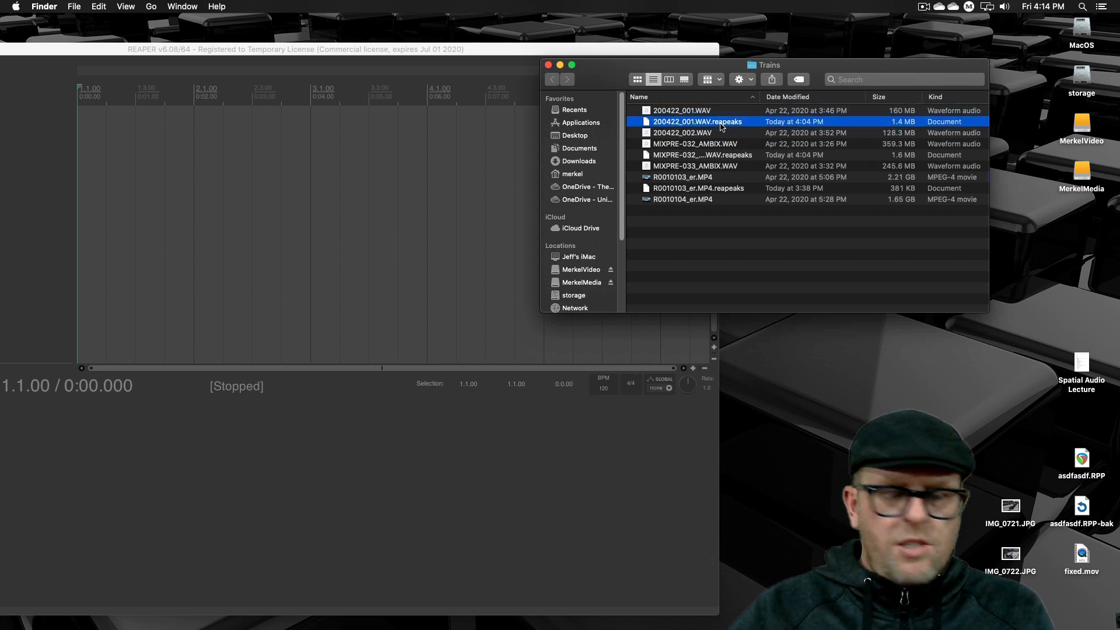
super+click(731, 156)
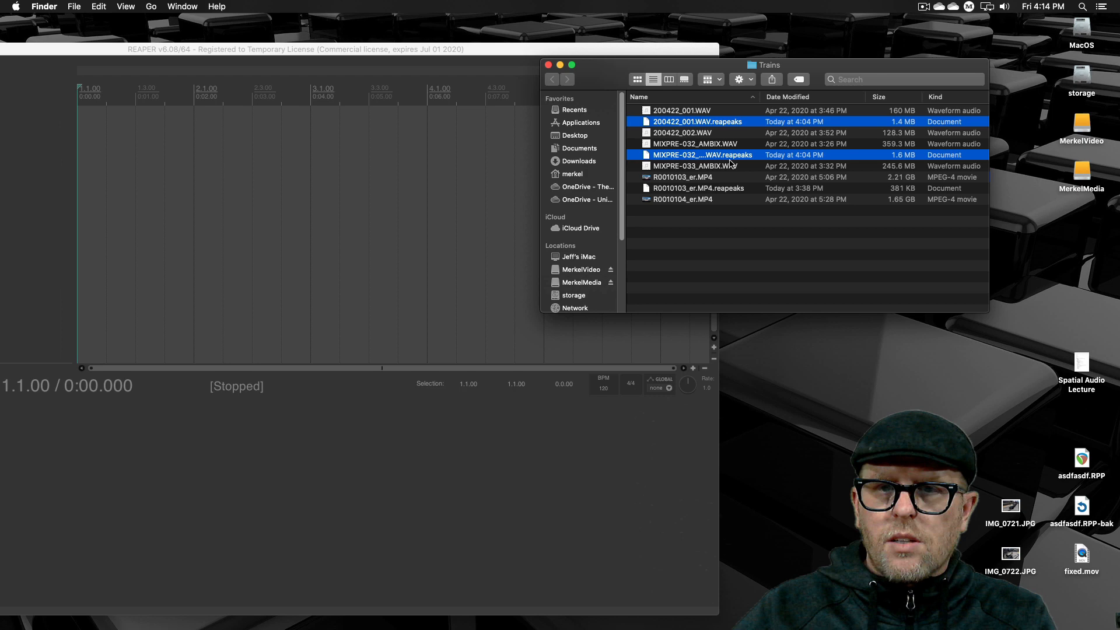
super+click(729, 191)
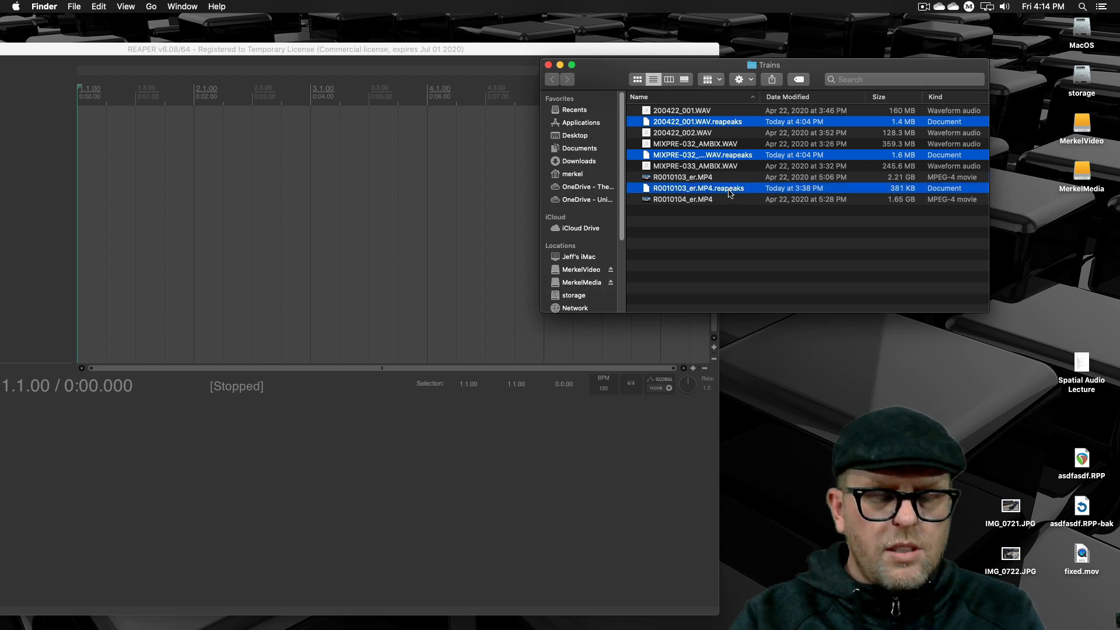
key(super+BackSpace)
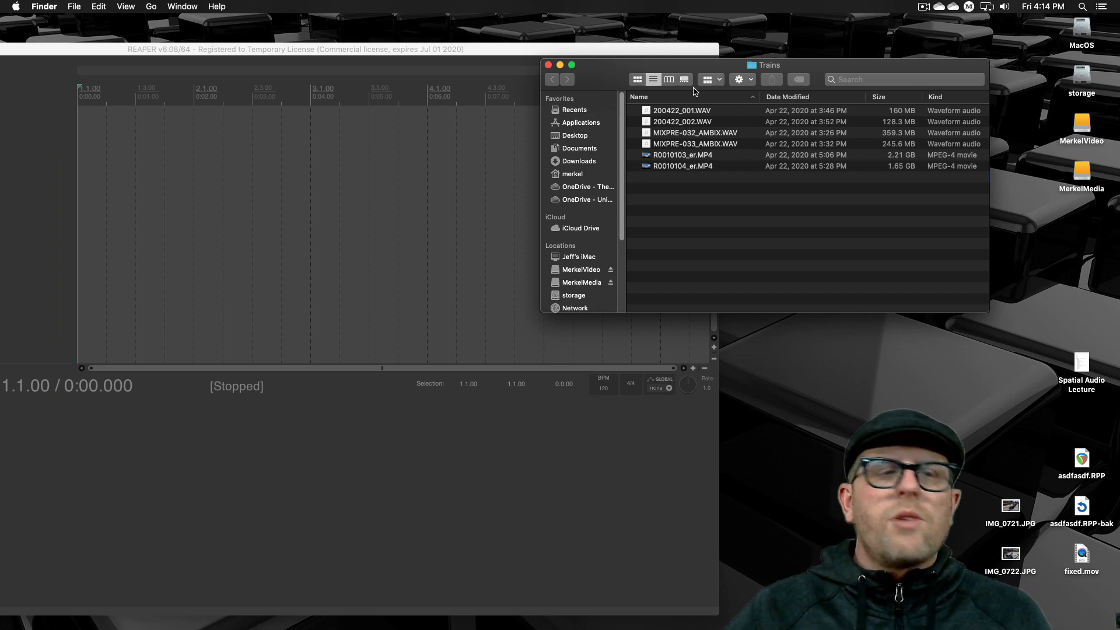
- Go through the Trains folder's media: the two MP4 videos, the two 200422 WAV files and the two MIXPRE AMBIX recordings
click(703, 157)
click(704, 165)
click(706, 112)
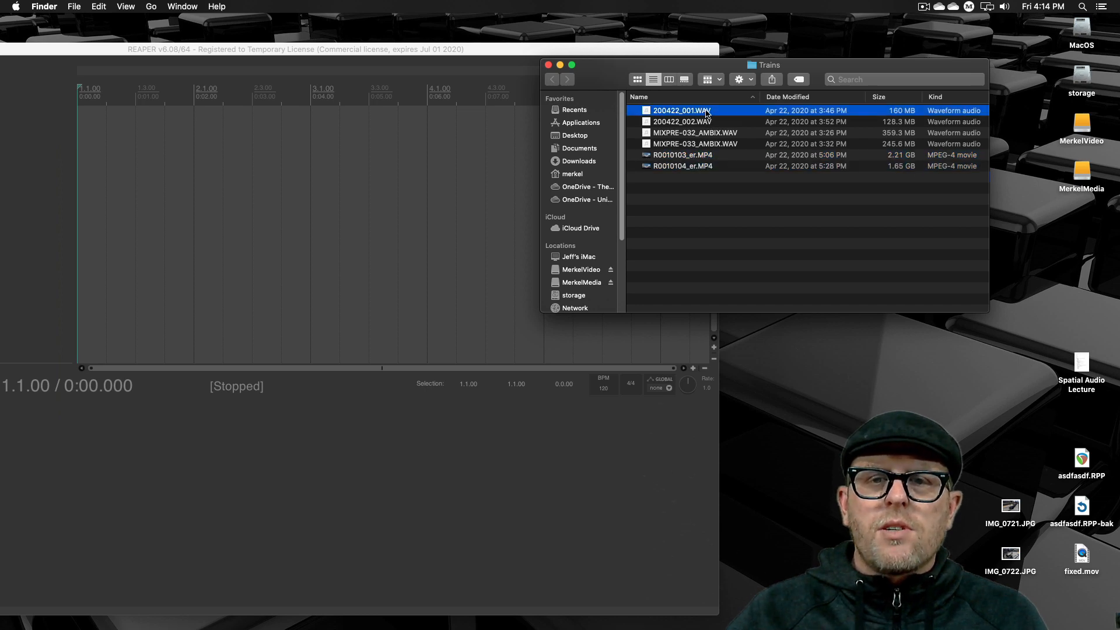
click(707, 121)
click(710, 133)
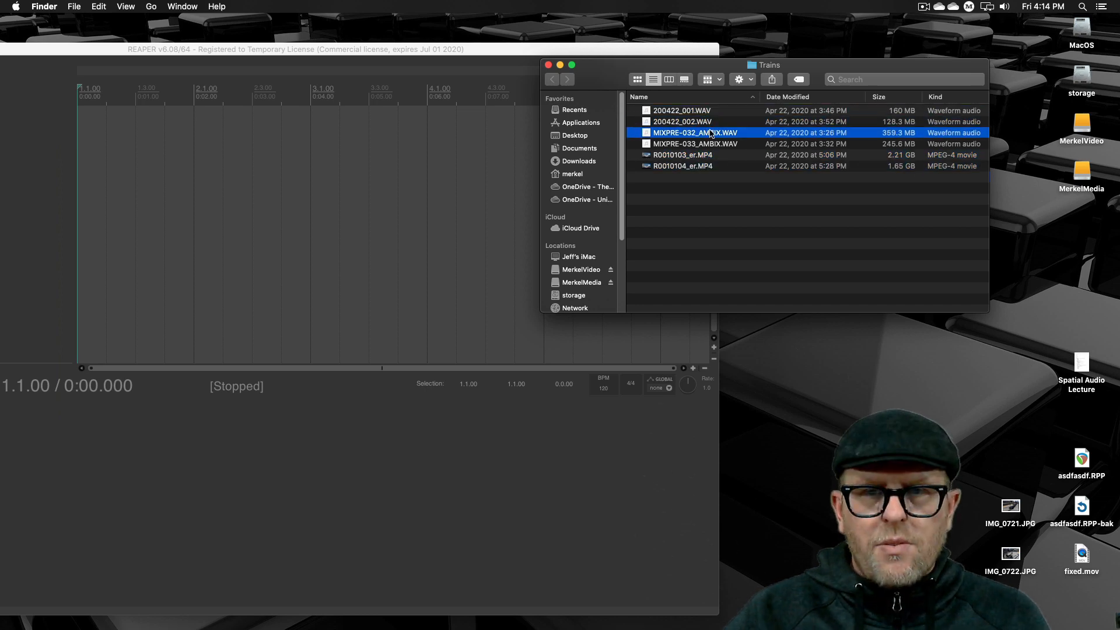
click(710, 144)
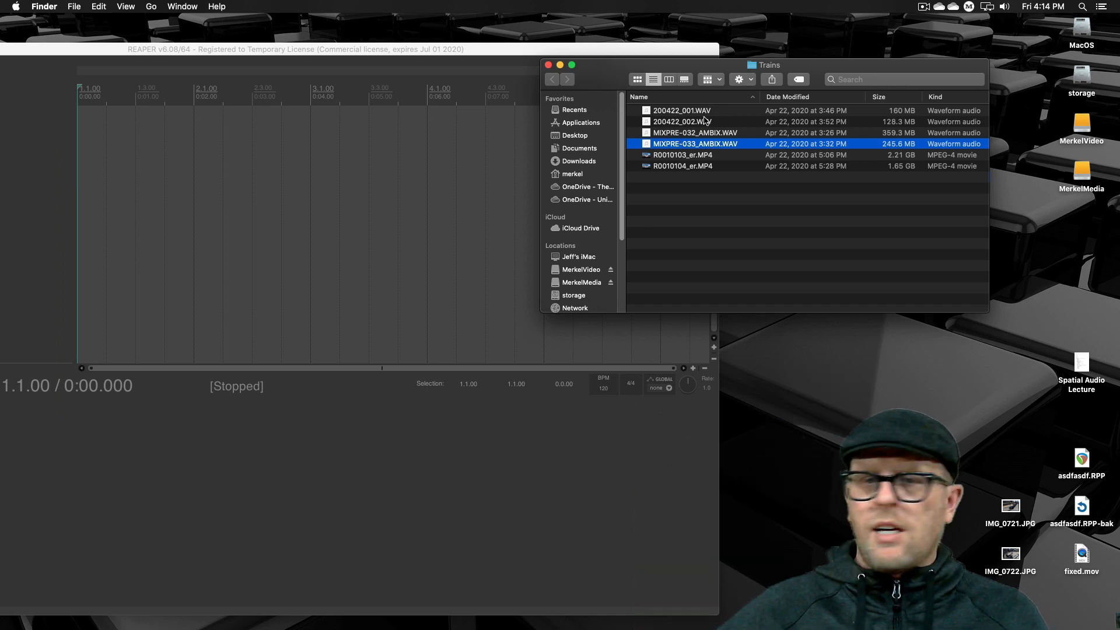
click(740, 211)
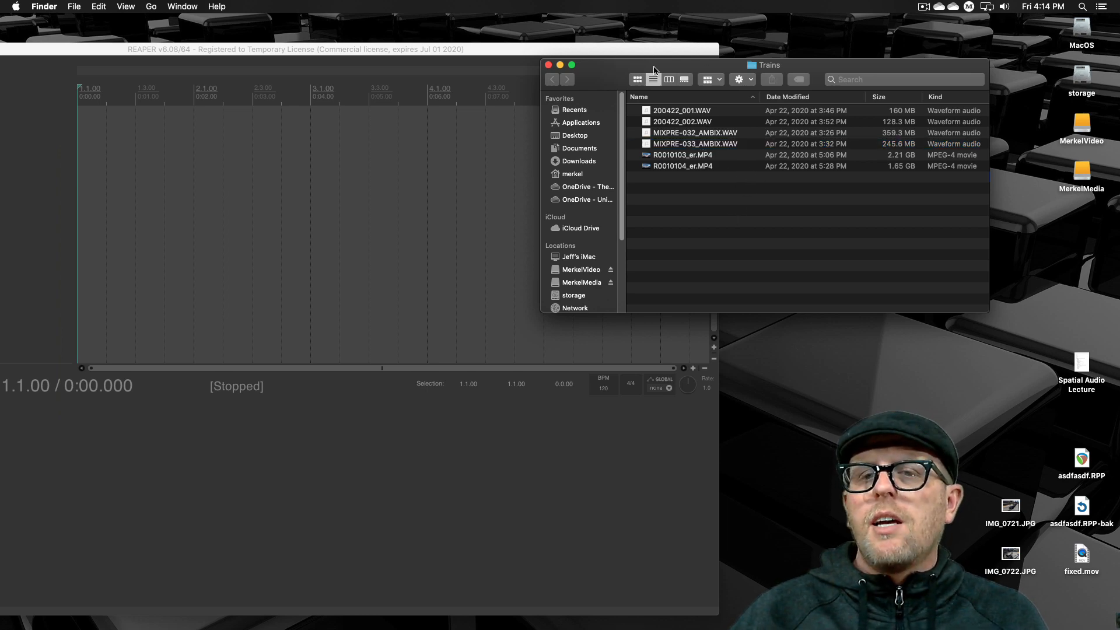
- Arrange the Trains folder and REAPER windows so the whole REAPER window is on screen with the folder in front
drag(654, 67, 689, 43)
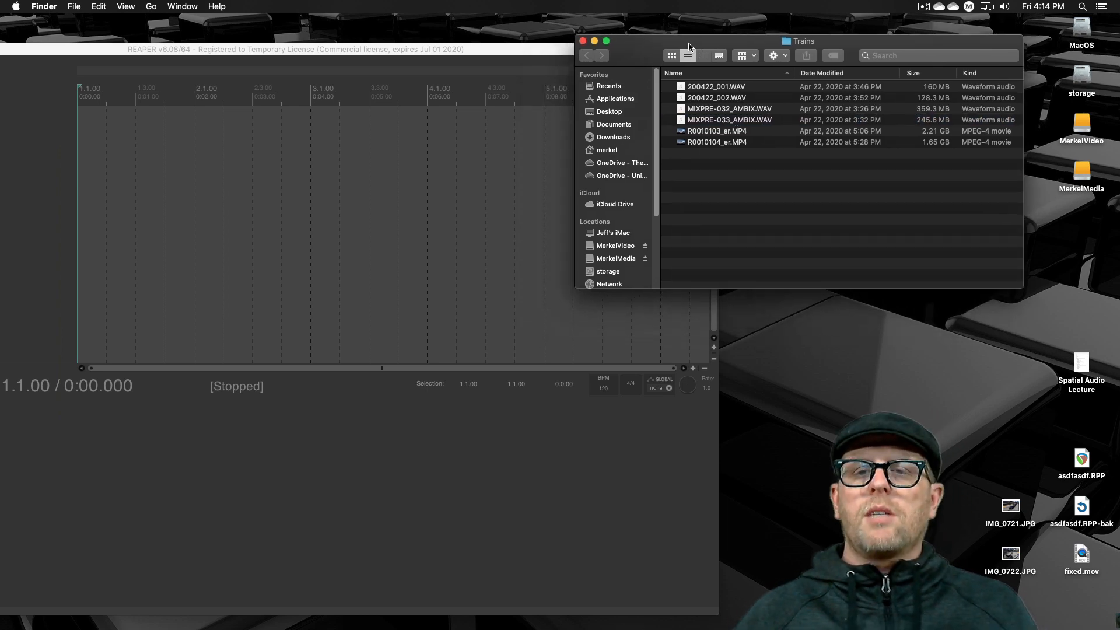
drag(647, 64, 714, 130)
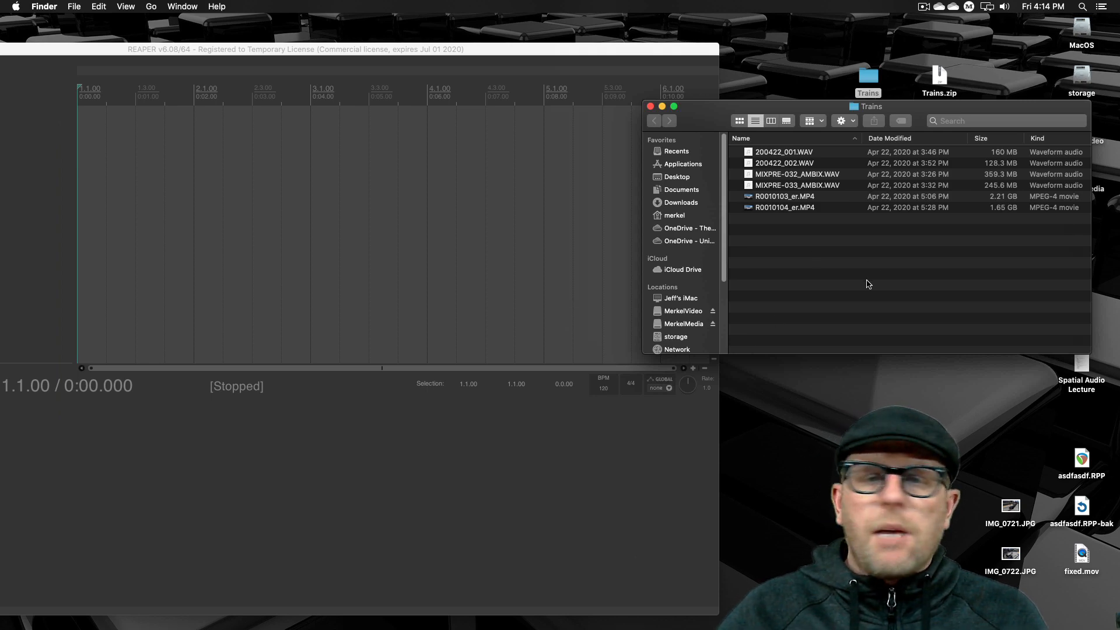
click(541, 260)
drag(658, 50, 839, 46)
click(1073, 337)
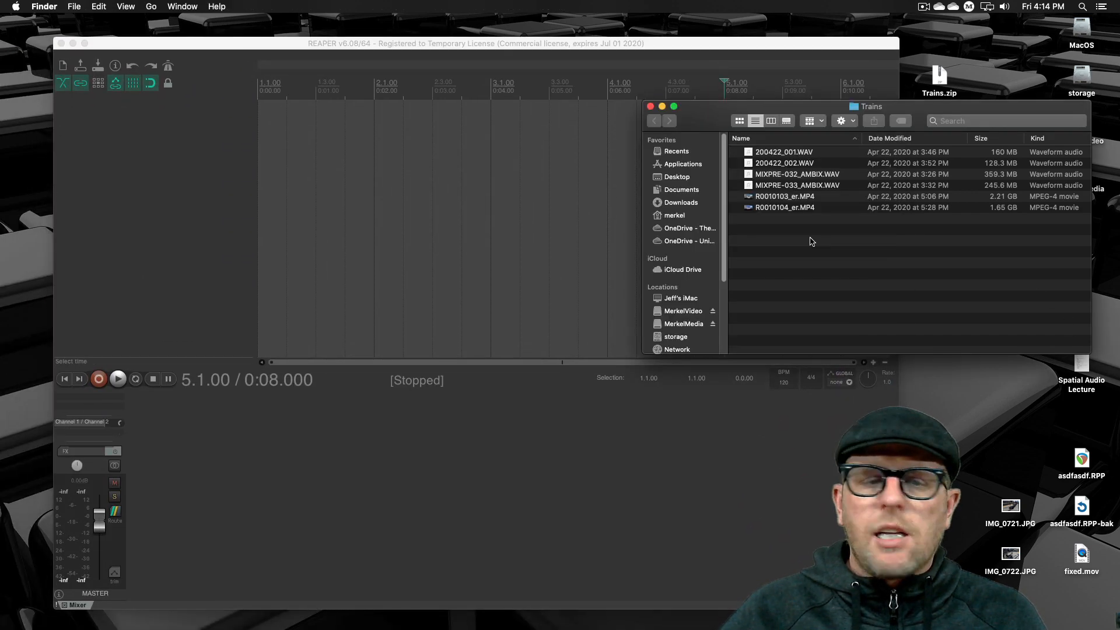
- Start saving the REAPER project and choose the 360 folder on the external video drive as its location
click(477, 324)
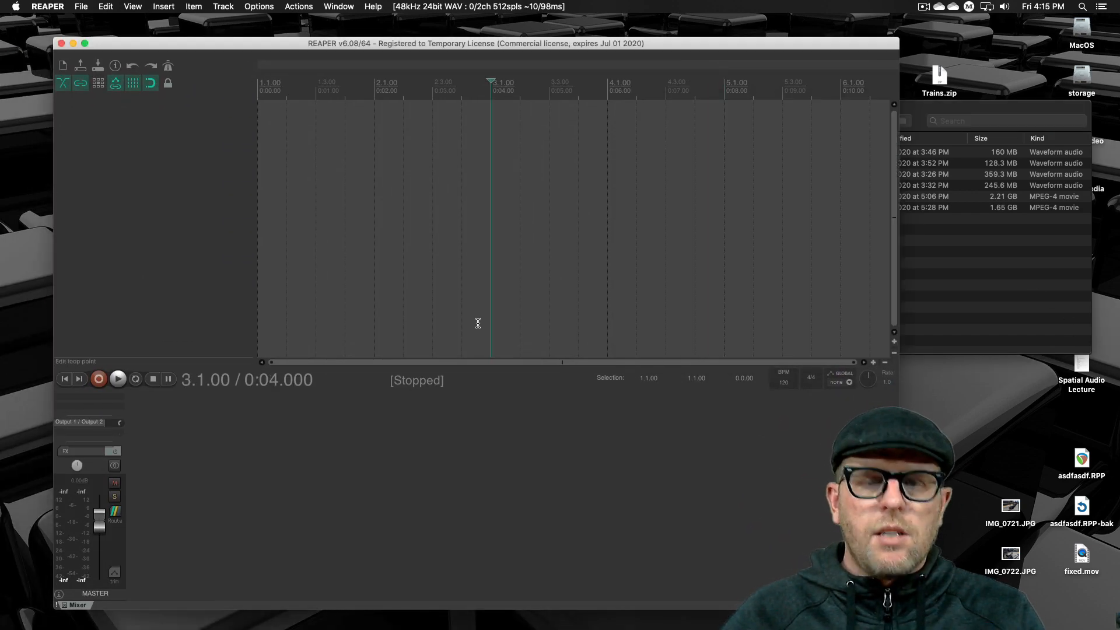
key(super+s)
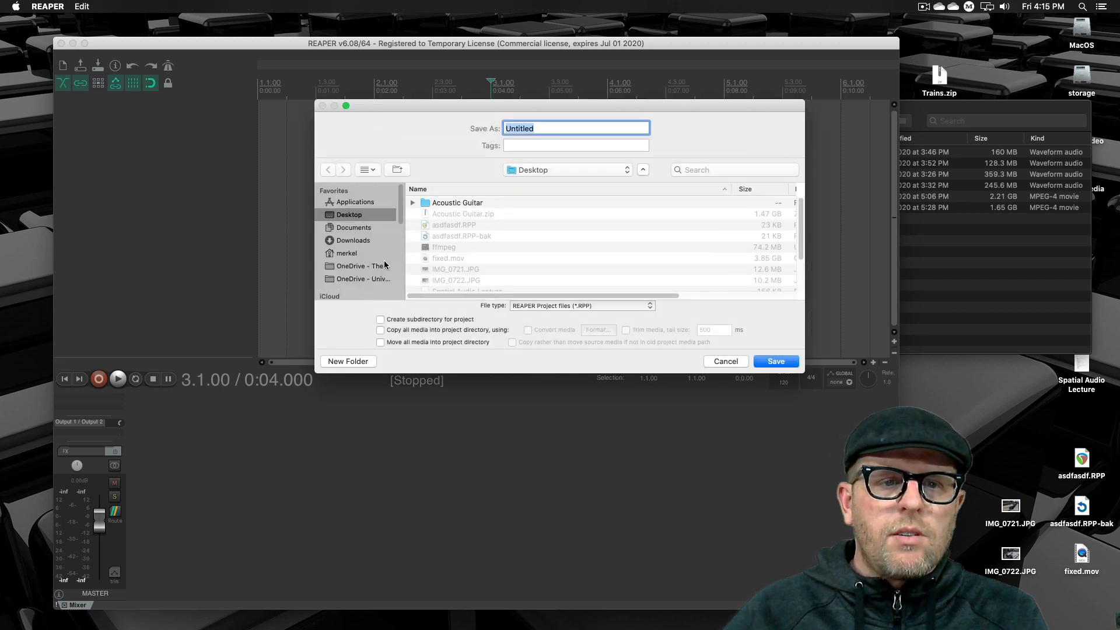
click(373, 255)
click(362, 279)
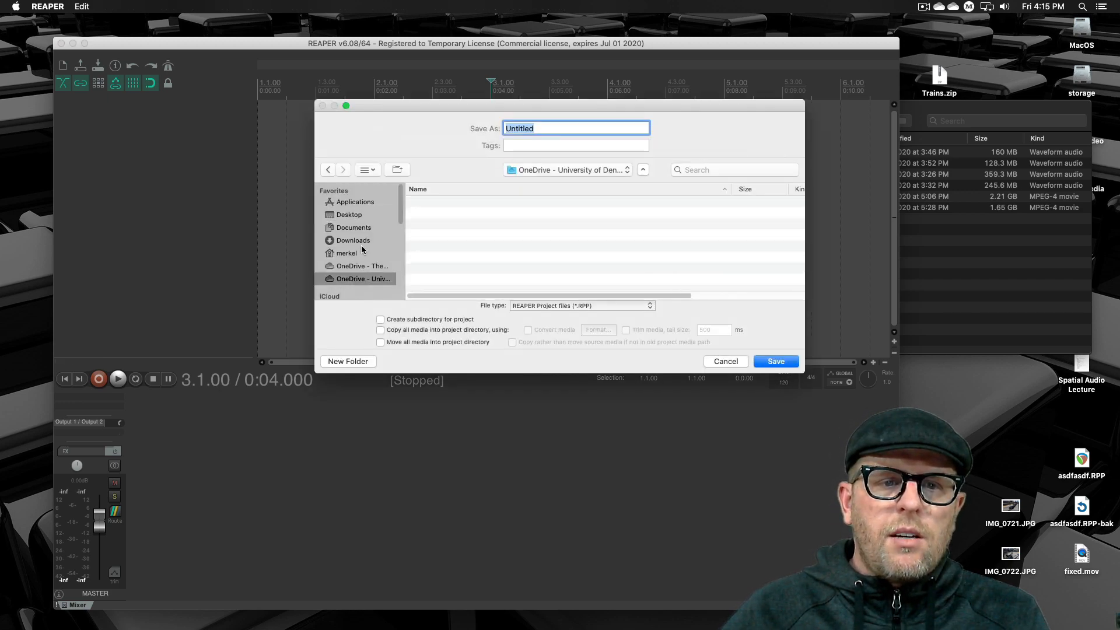
scroll(361, 250, down, 5)
click(365, 246)
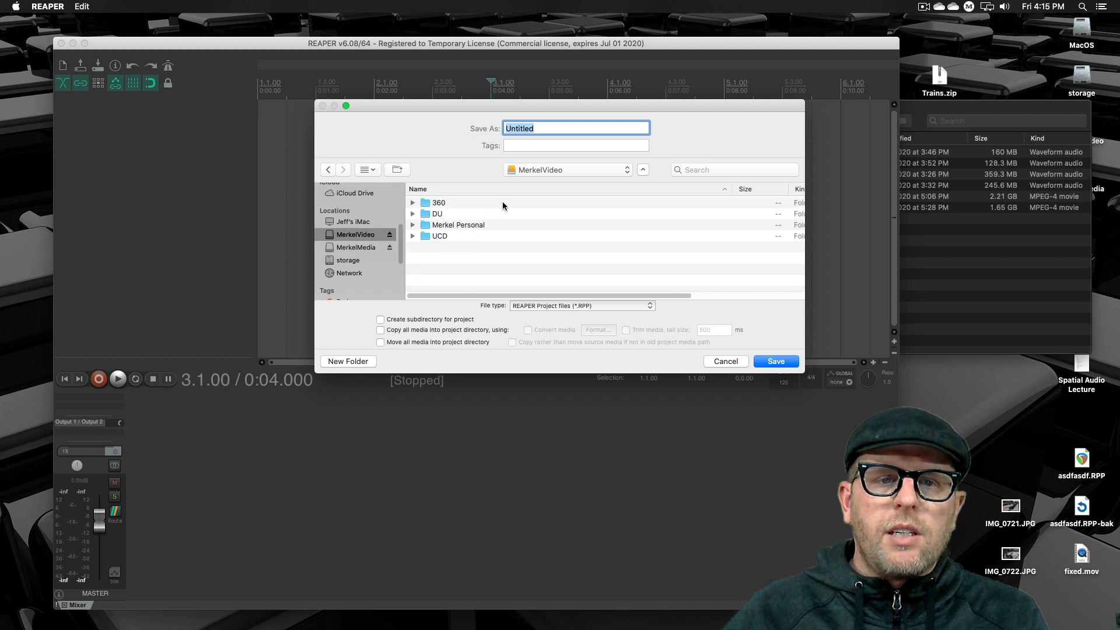
double_click(503, 201)
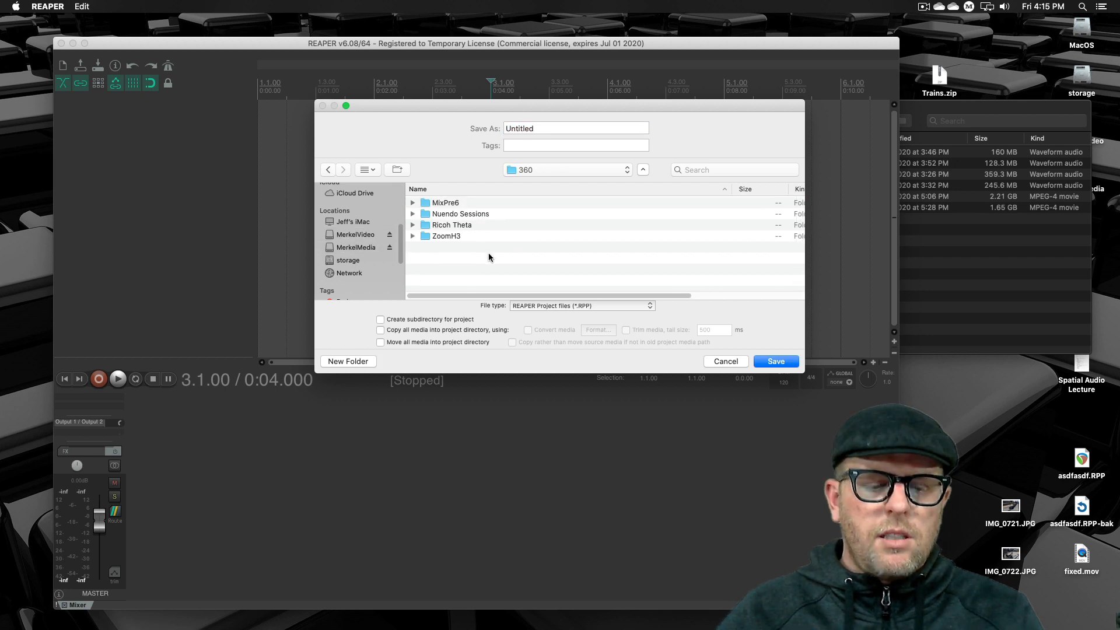
- Create a new folder named "Reaper Spatial Post Sessions" inside the 360 folder
key(shift+super+n)
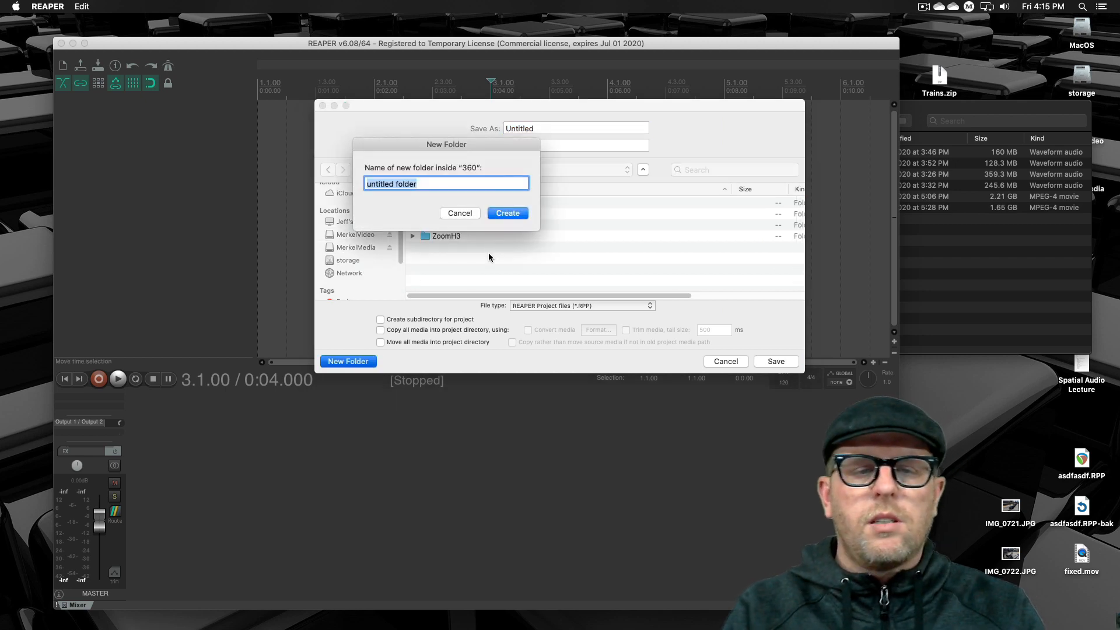
text(RE)
key(BackSpace)
text(eaper Post s)
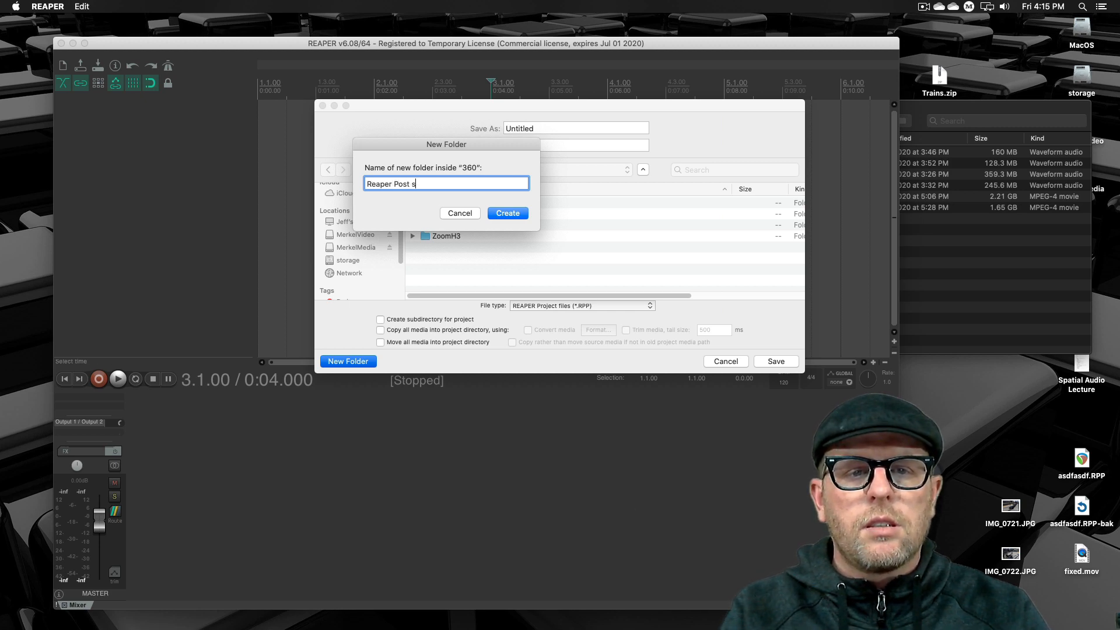
key(BackSpace)
text(Sesson)
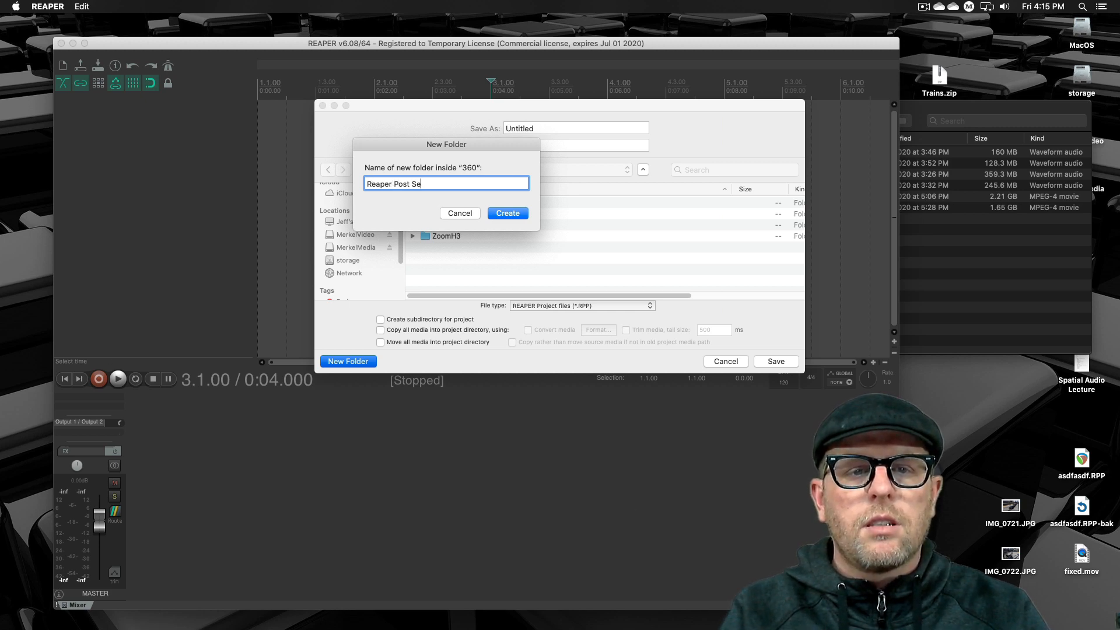
key(BackSpace)
key(BackSpace)
key(BackSpace)
key(BackSpace)
key(BackSpace)
key(BackSpace)
key(BackSpace)
key(BackSpace)
key(BackSpace)
key(BackSpace)
key(BackSpace)
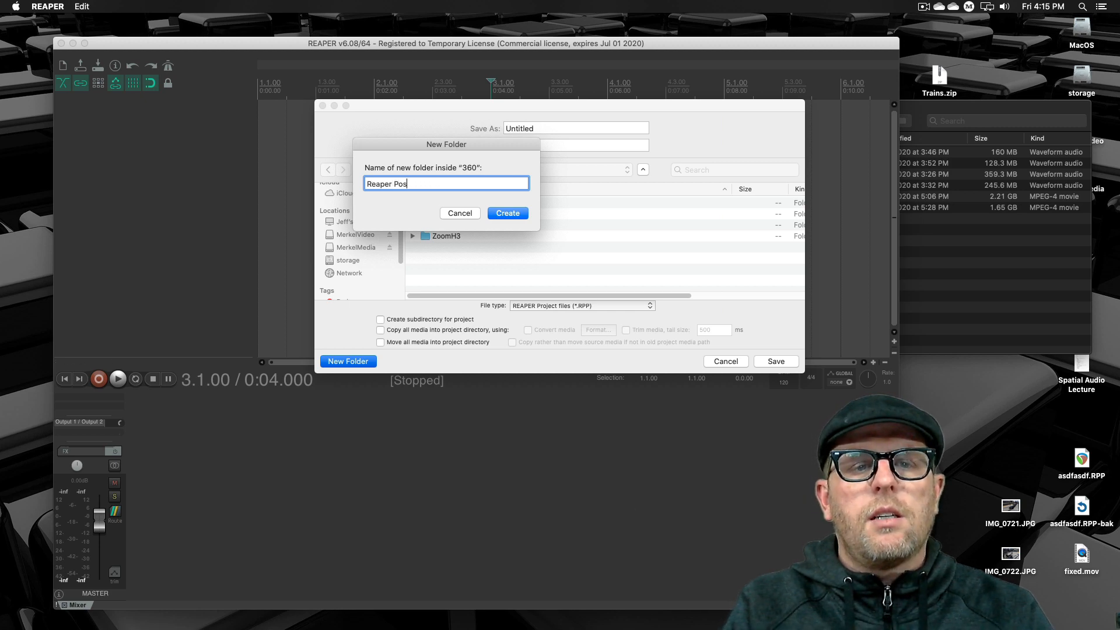
text(Spatial )
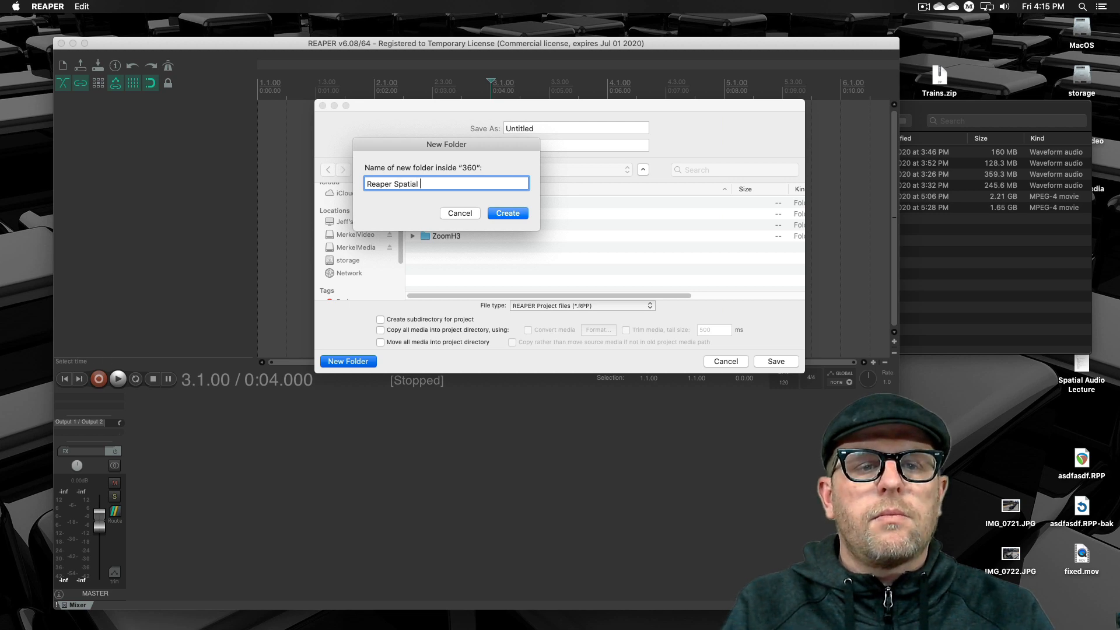
text(Post Sessions)
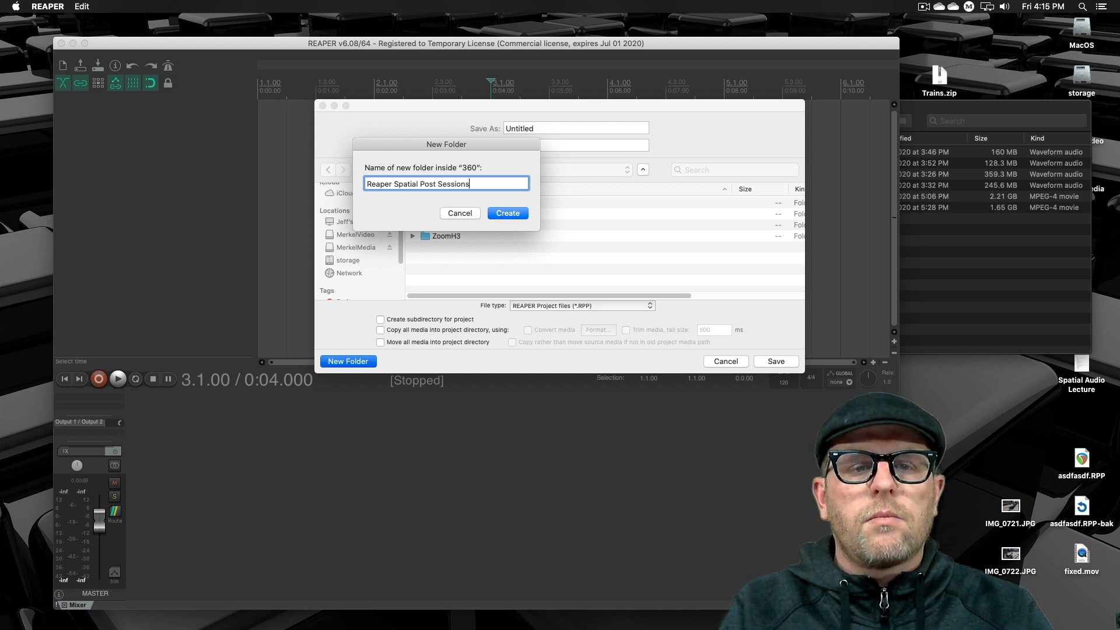
key(Return)
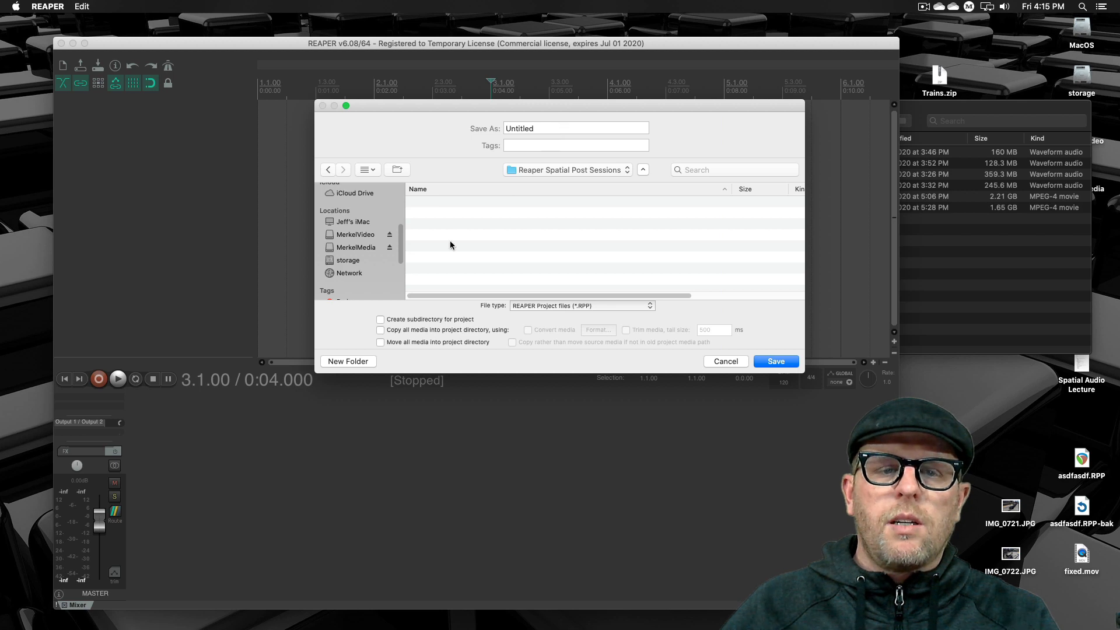
- Create a subfolder named "Train 1" inside Reaper Spatial Post Sessions
click(368, 362)
text(Tra)
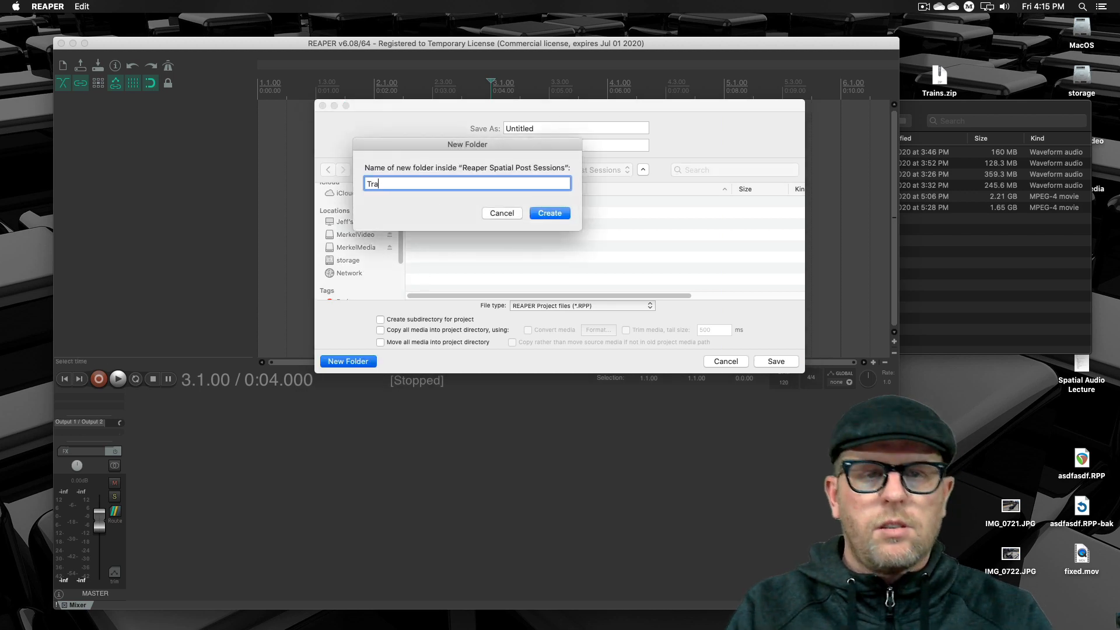
text(in 1)
key(Return)
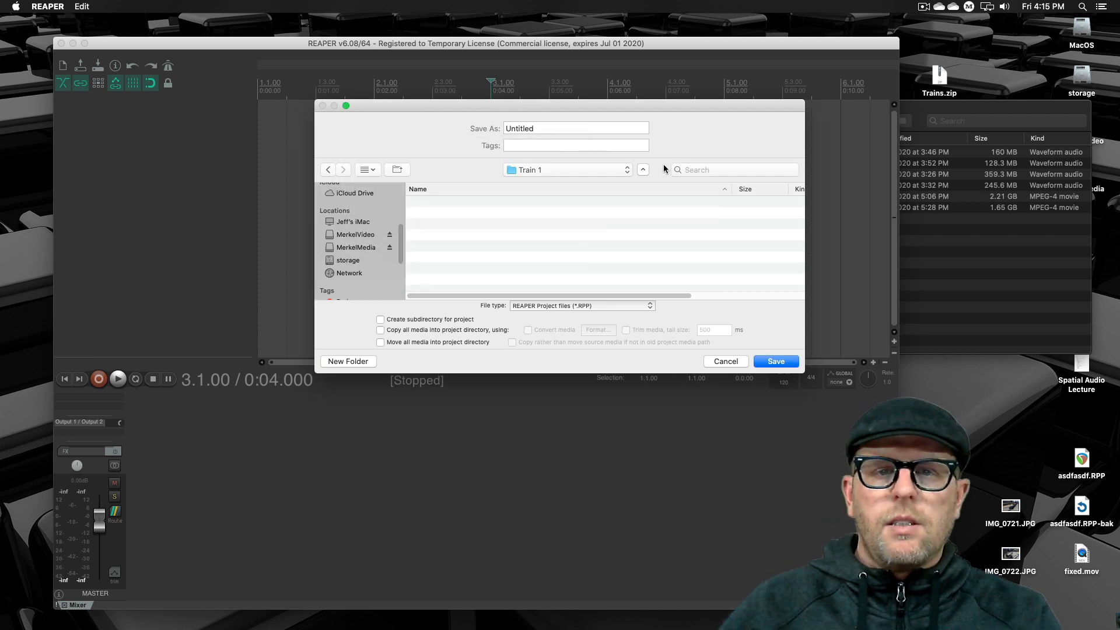
- Name the project "Train1" and save it in the Train 1 folder
double_click(614, 127)
text(Train)
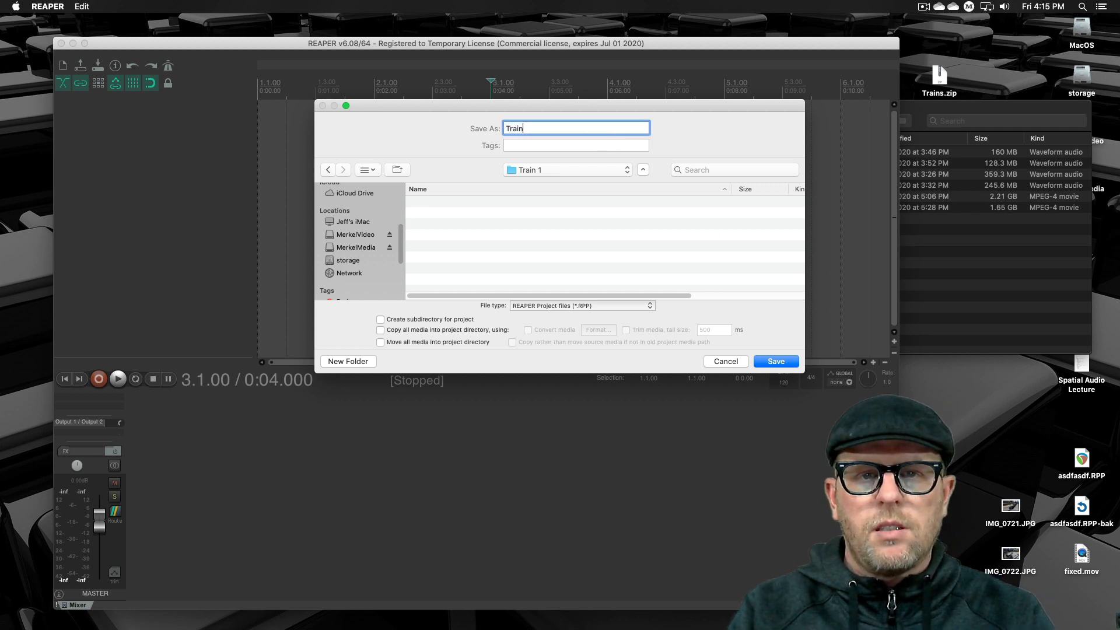
text(1)
key(Return)
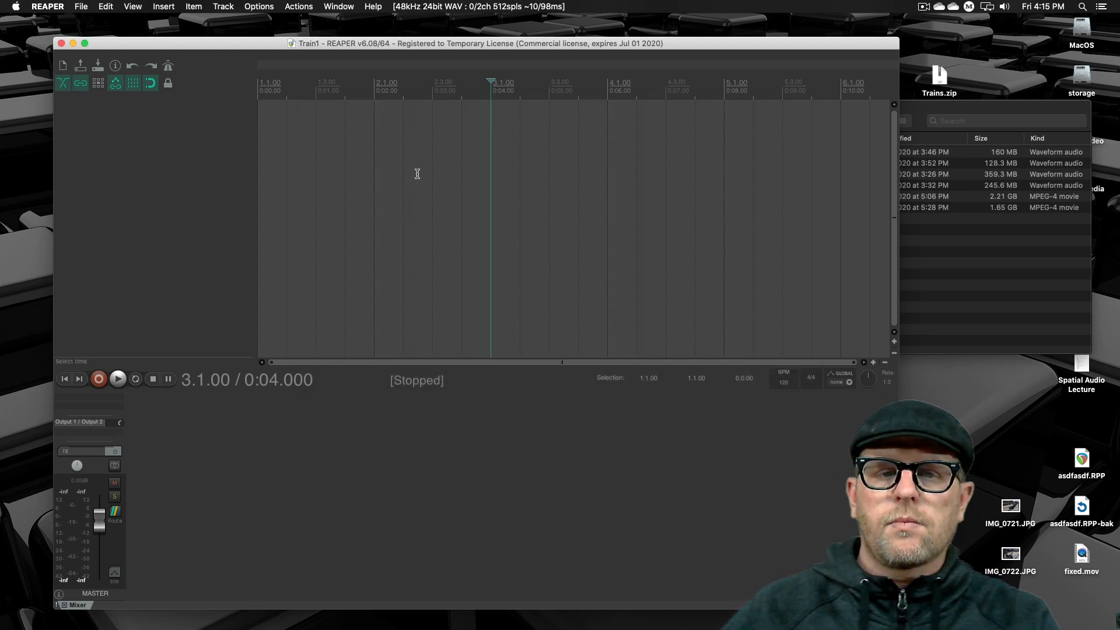
- Import R0010103_er.MP4 from the Trains folder into the REAPER project as a new track at the timeline start
click(403, 201)
click(906, 221)
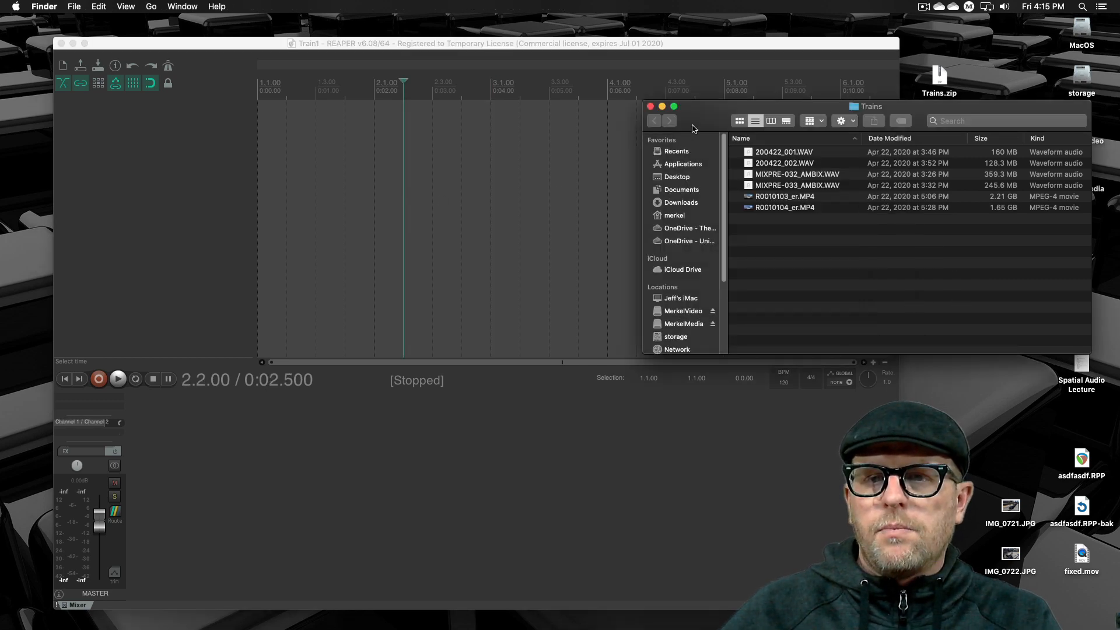
drag(691, 127, 772, 135)
click(866, 215)
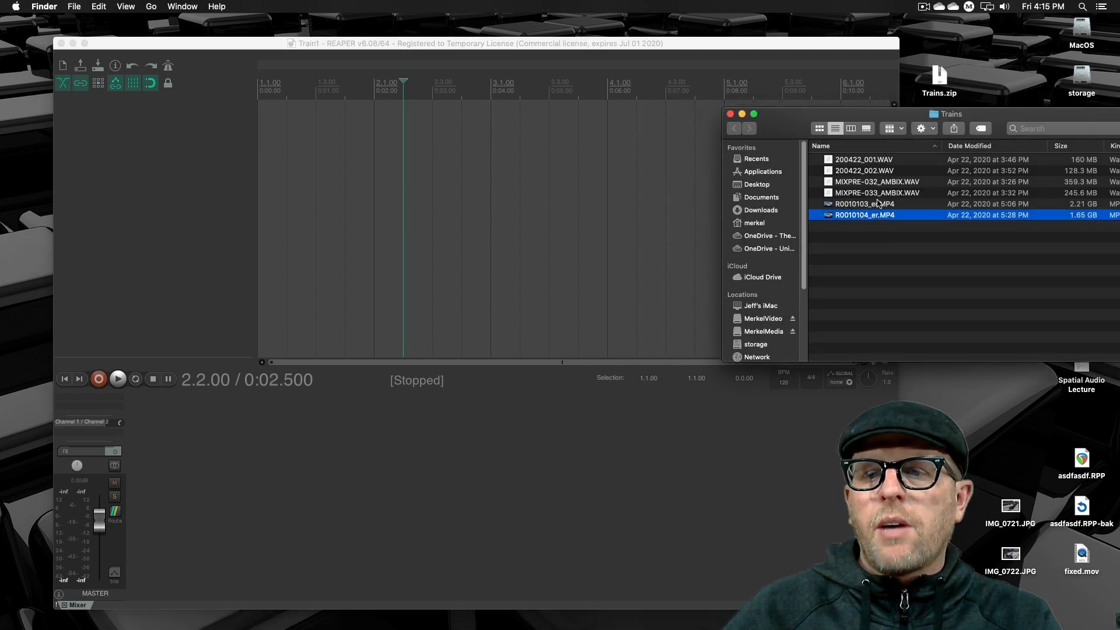
click(878, 203)
drag(838, 206, 230, 146)
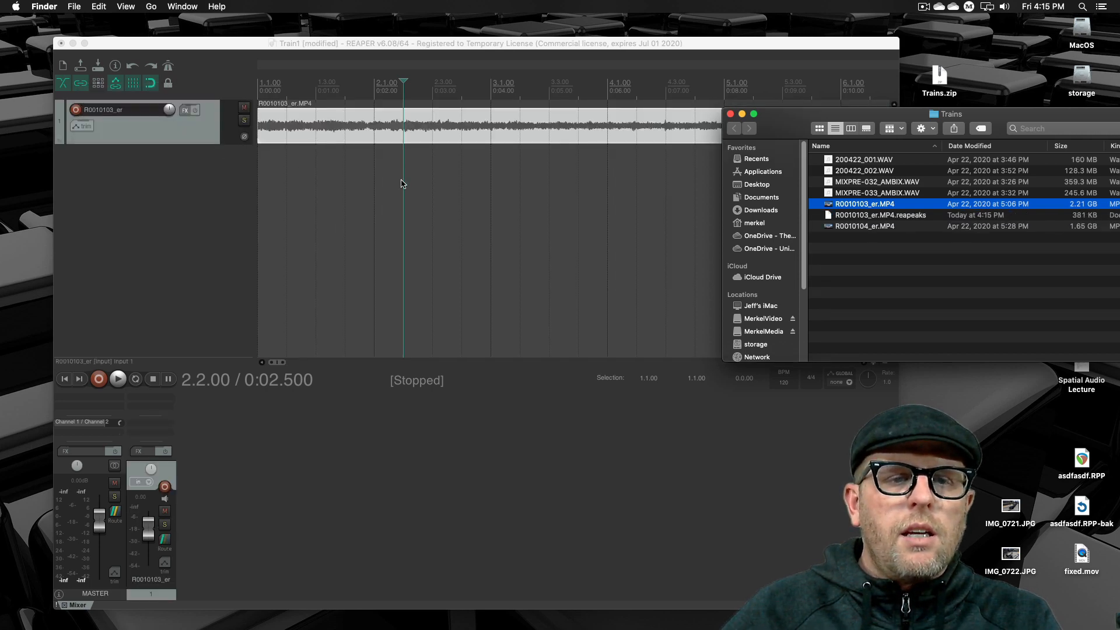
- Select the R0010103_er clip, enlarge its track height to show the waveform in detail, and reposition the project window
click(405, 184)
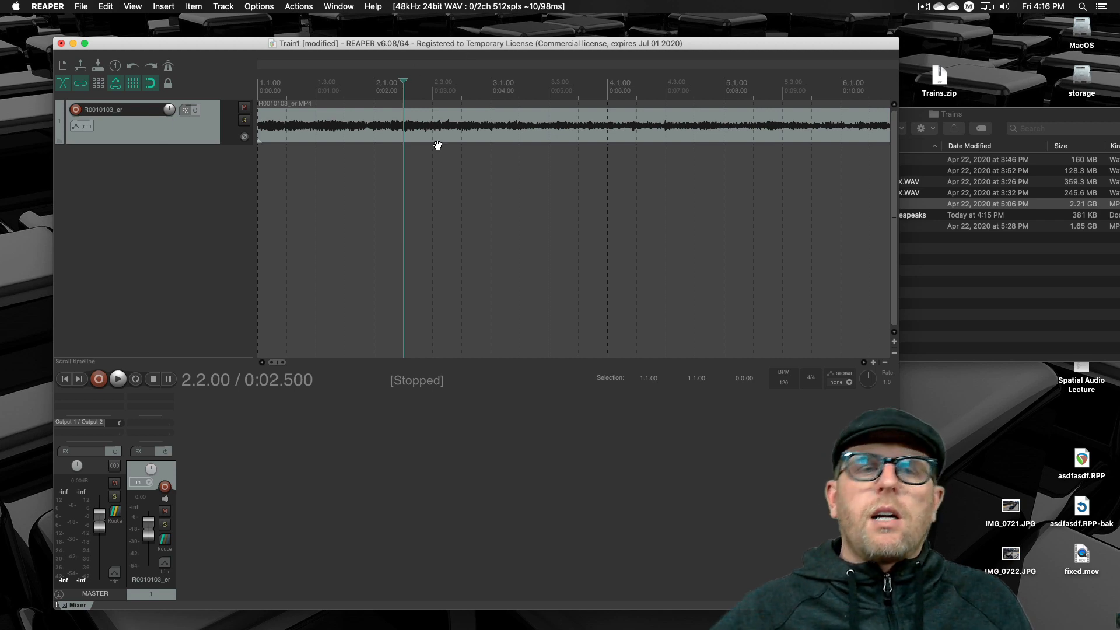
click(514, 184)
click(462, 125)
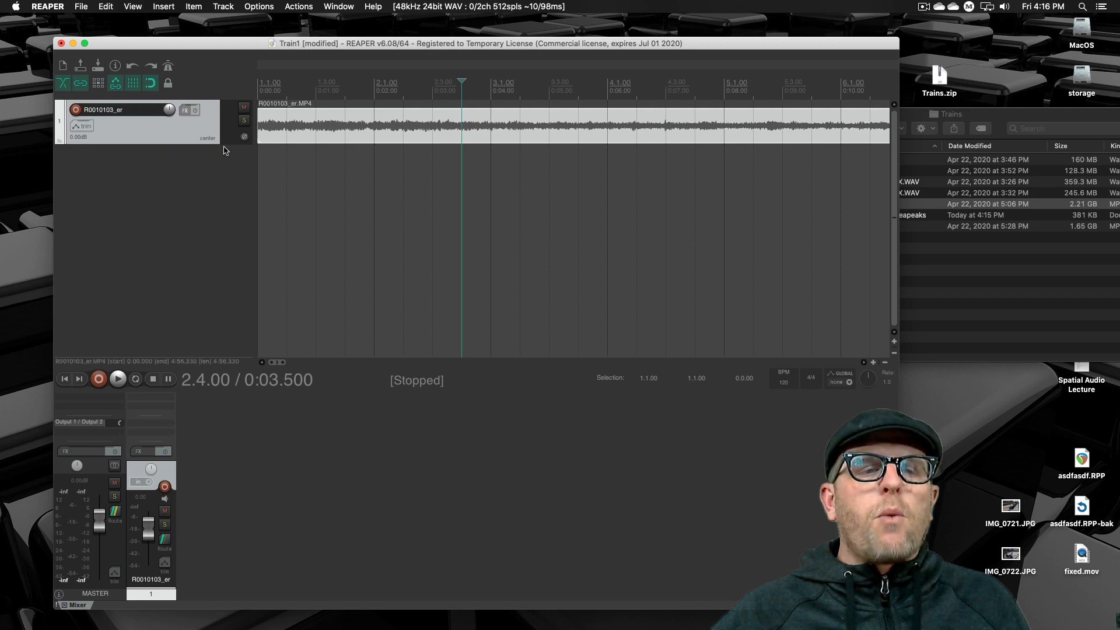
drag(205, 144, 204, 293)
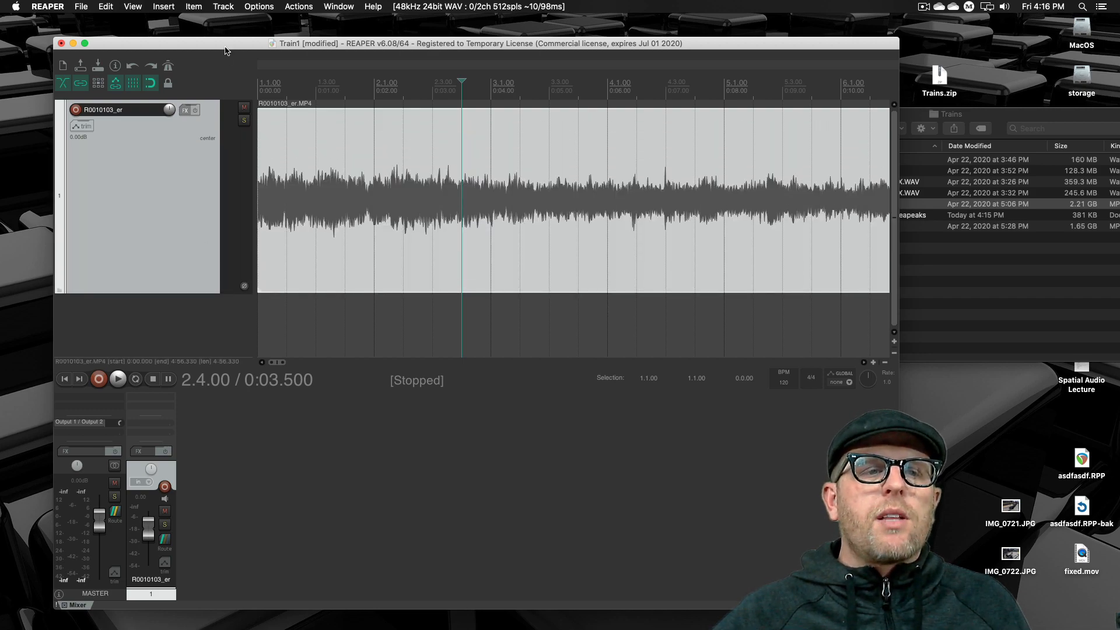
drag(225, 43, 201, 3)
- Show the Video Window, preview the 360 train footage with a short playback, and close the window
click(164, 7)
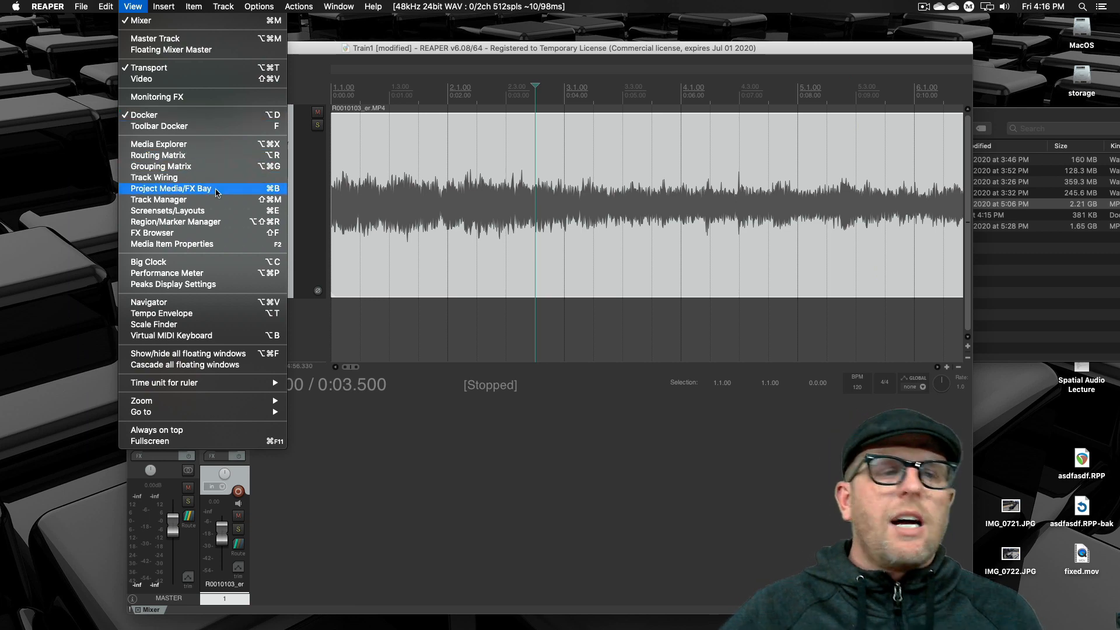
click(232, 78)
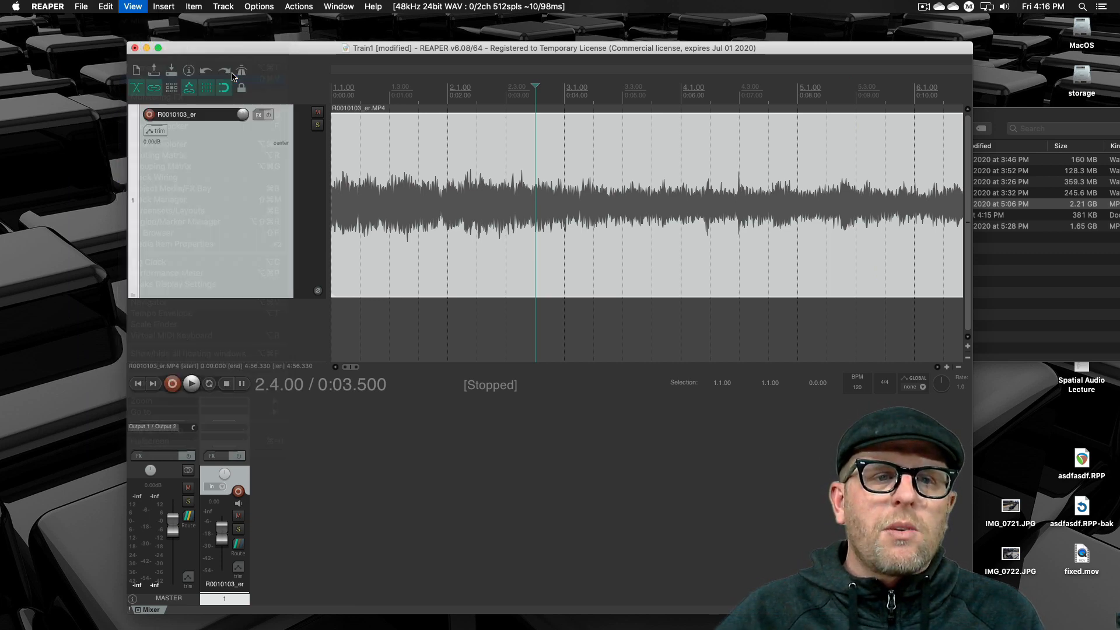
key(space)
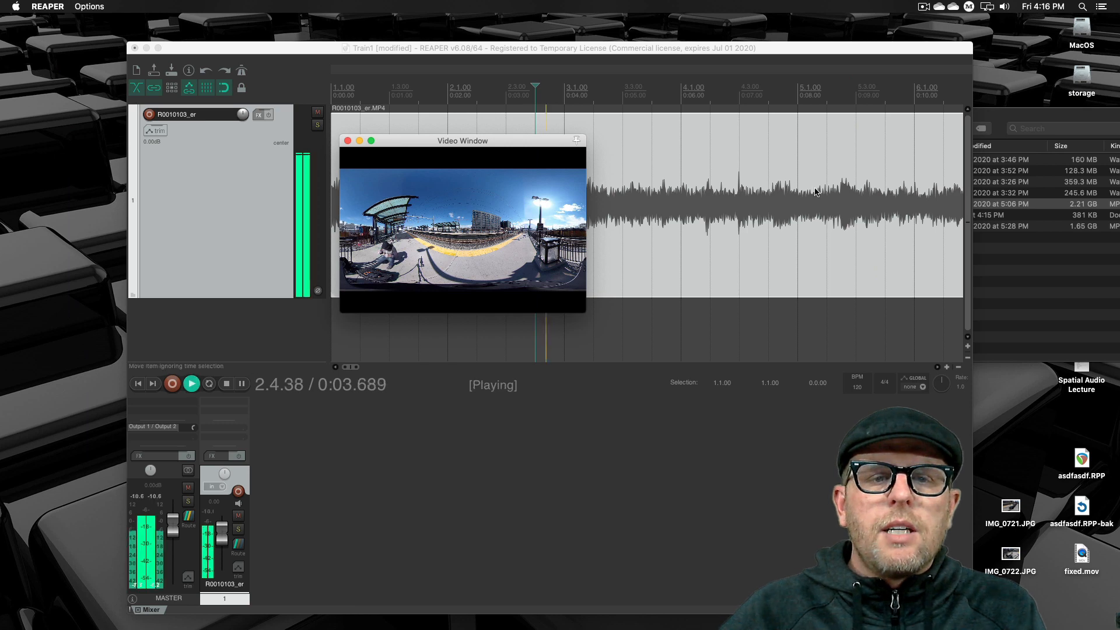
key(space)
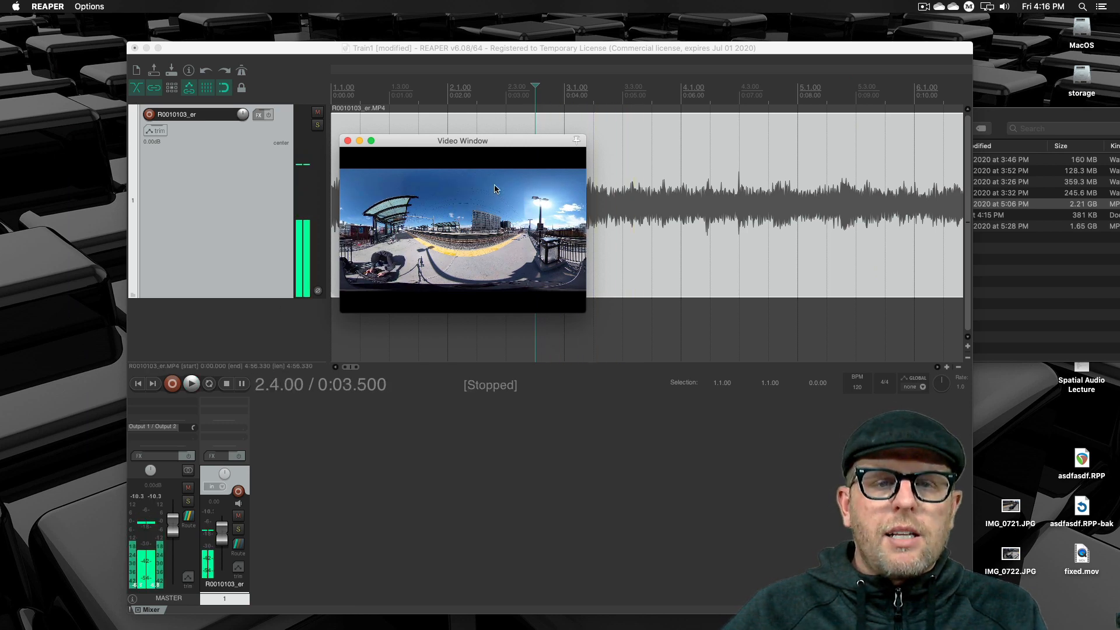
drag(534, 143, 181, 138)
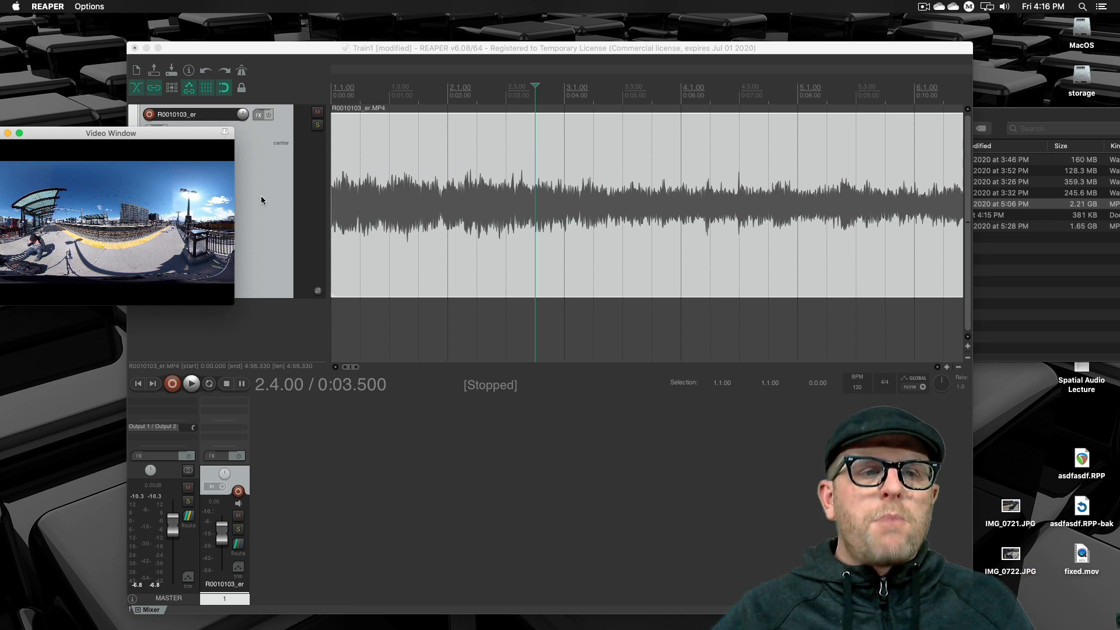
drag(95, 139, 334, 191)
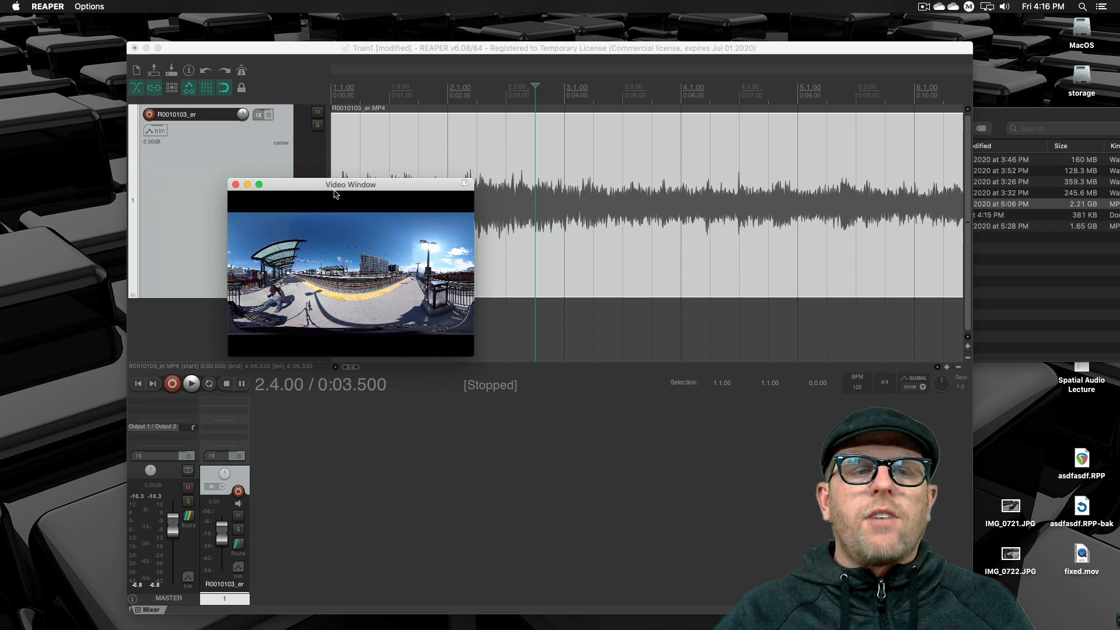
click(236, 184)
- Place the edit cursor at 0:05.500 in the R0010103_er clip and listen to a short stretch of its audio
click(556, 345)
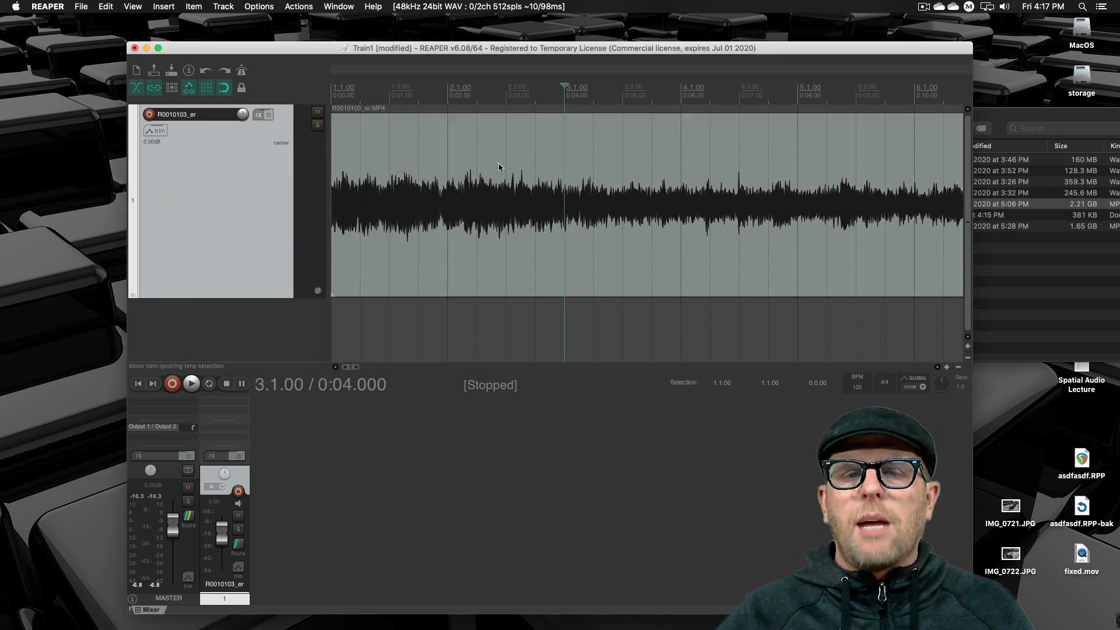
click(498, 169)
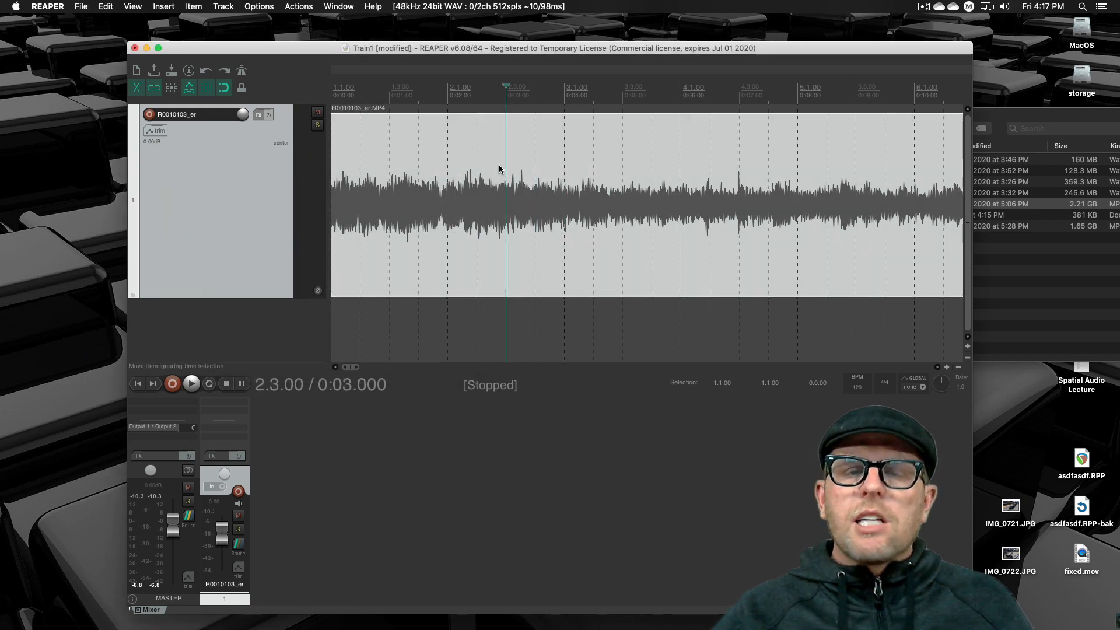
click(590, 177)
click(644, 217)
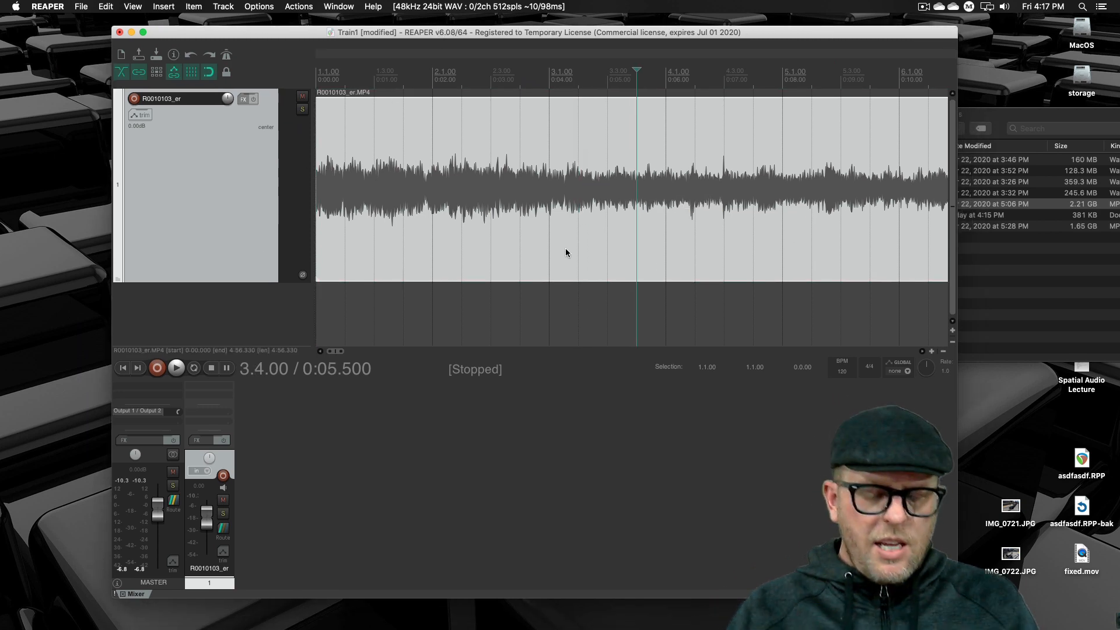
key(space)
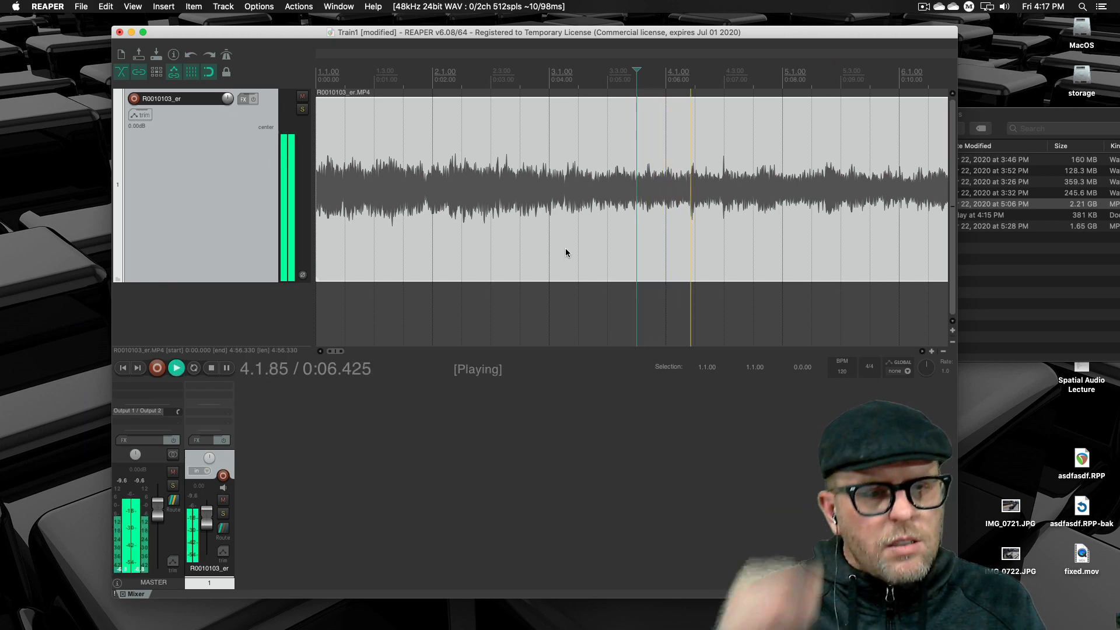
key(space)
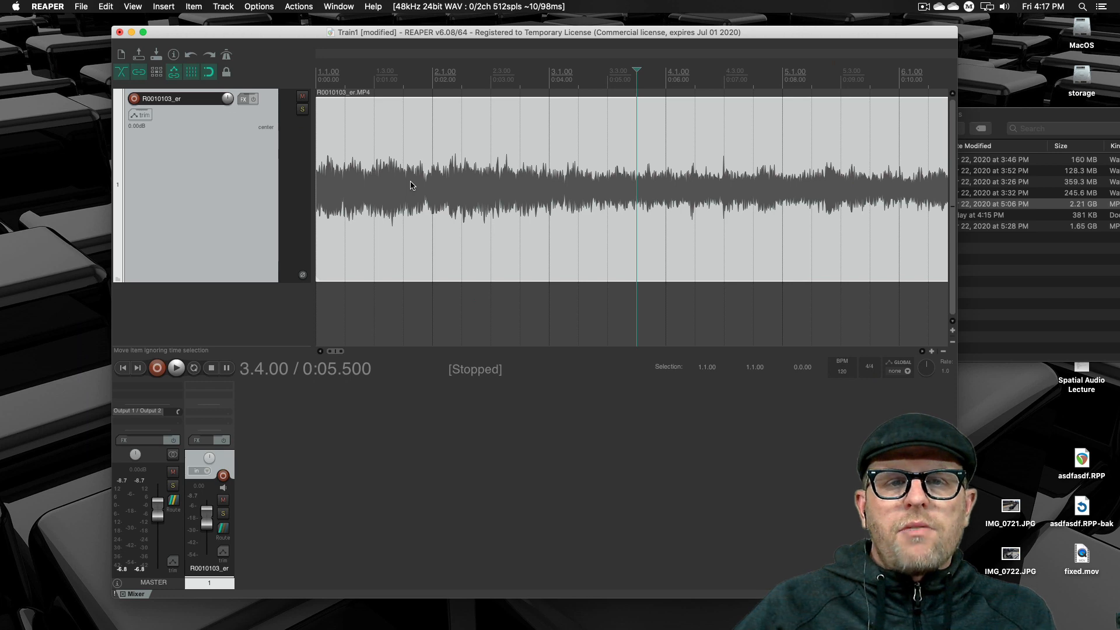
- Examine the file information of R0010103_er.MP4 in the Trains folder, including dimensions, codecs, duration and audio channels, and close it
click(992, 203)
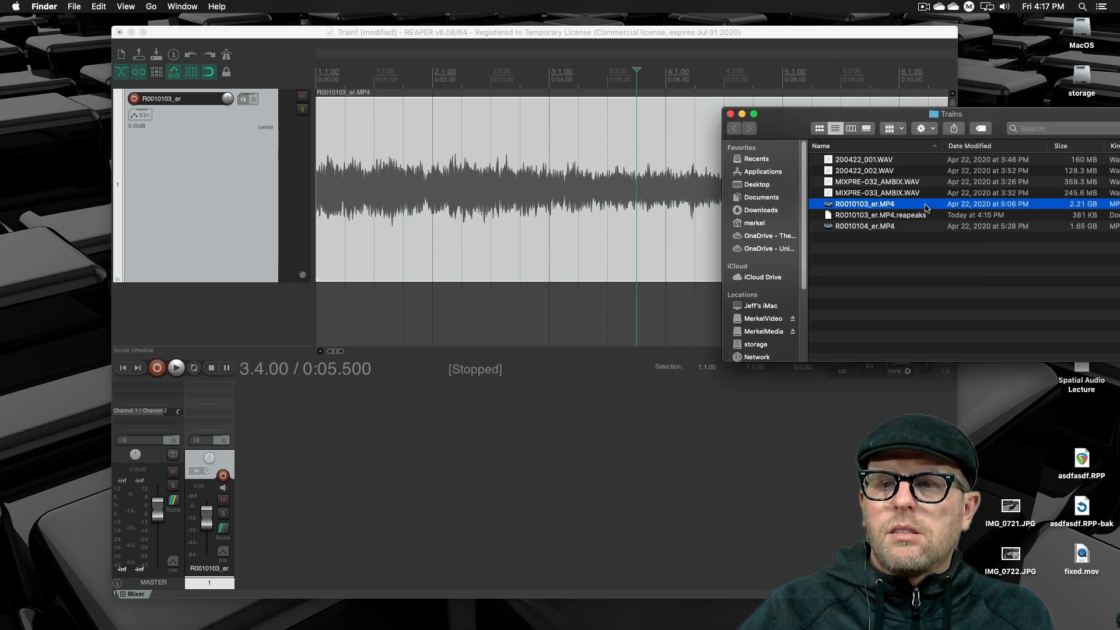
right_click(871, 205)
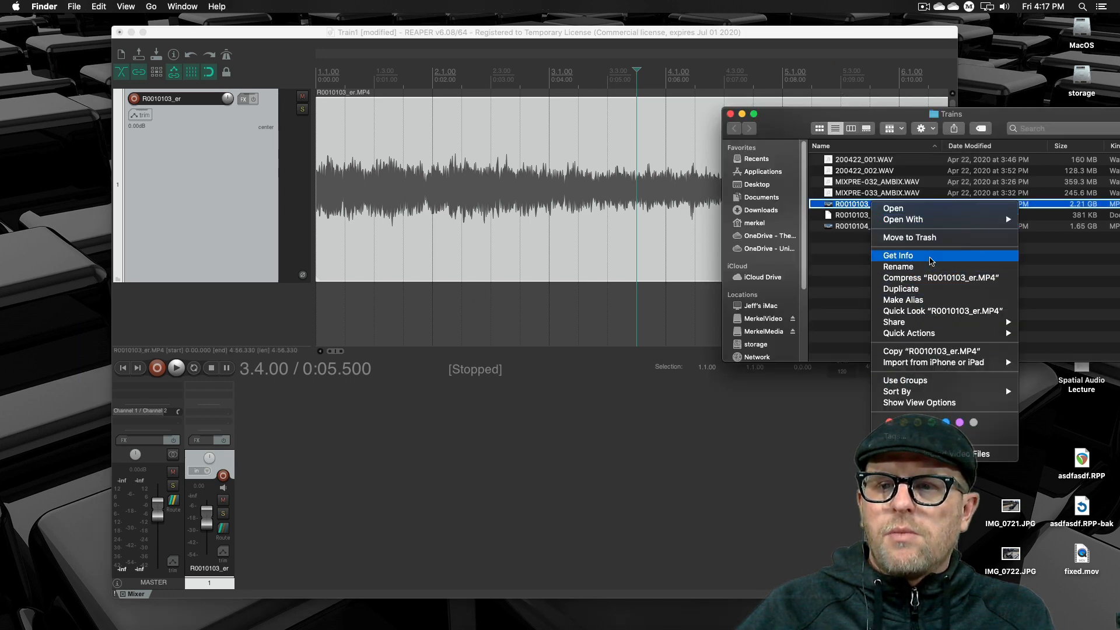
click(678, 265)
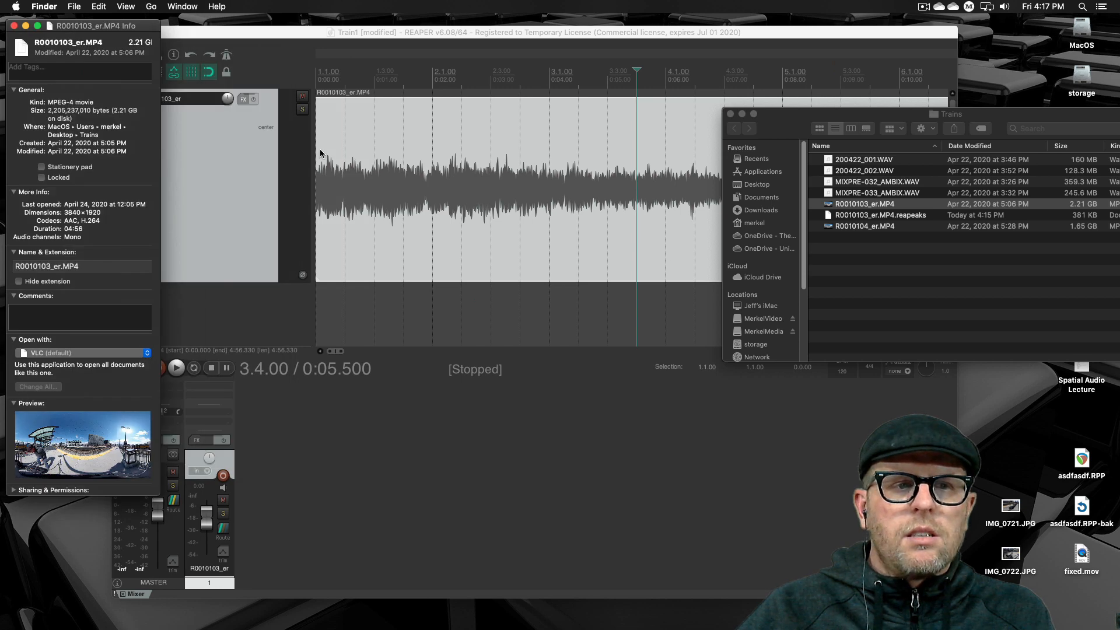
drag(72, 28, 521, 52)
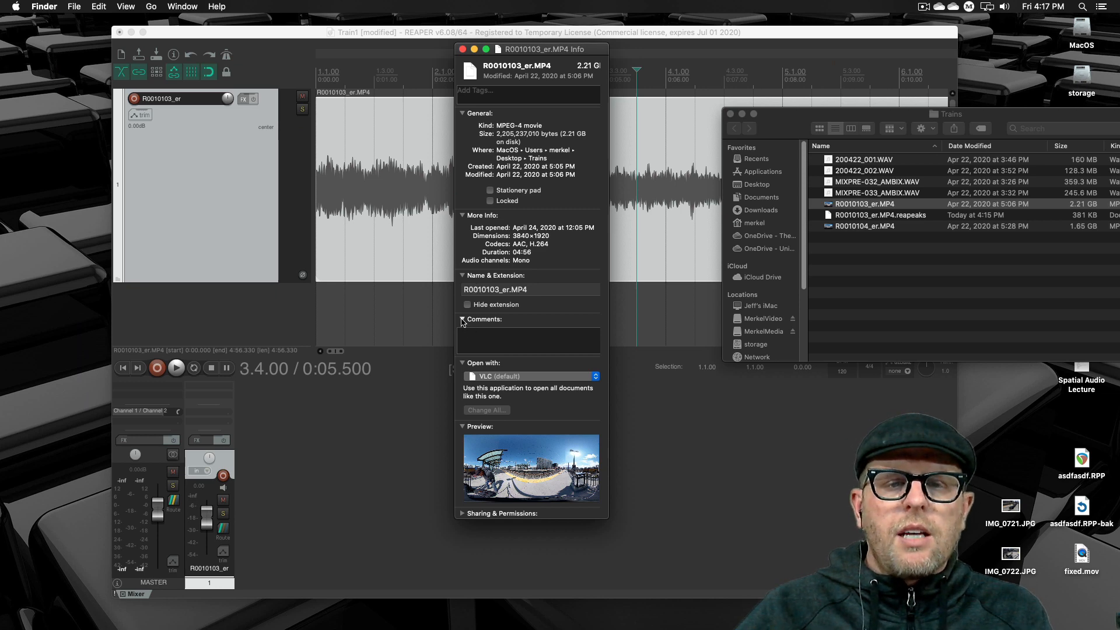
click(463, 319)
click(462, 331)
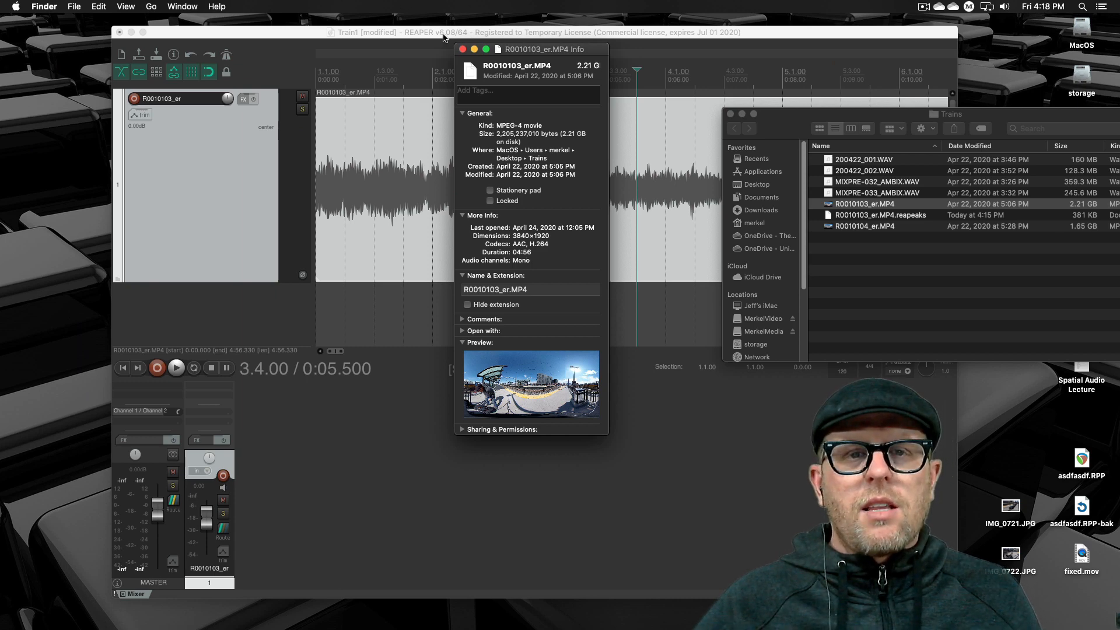
drag(545, 50, 462, 66)
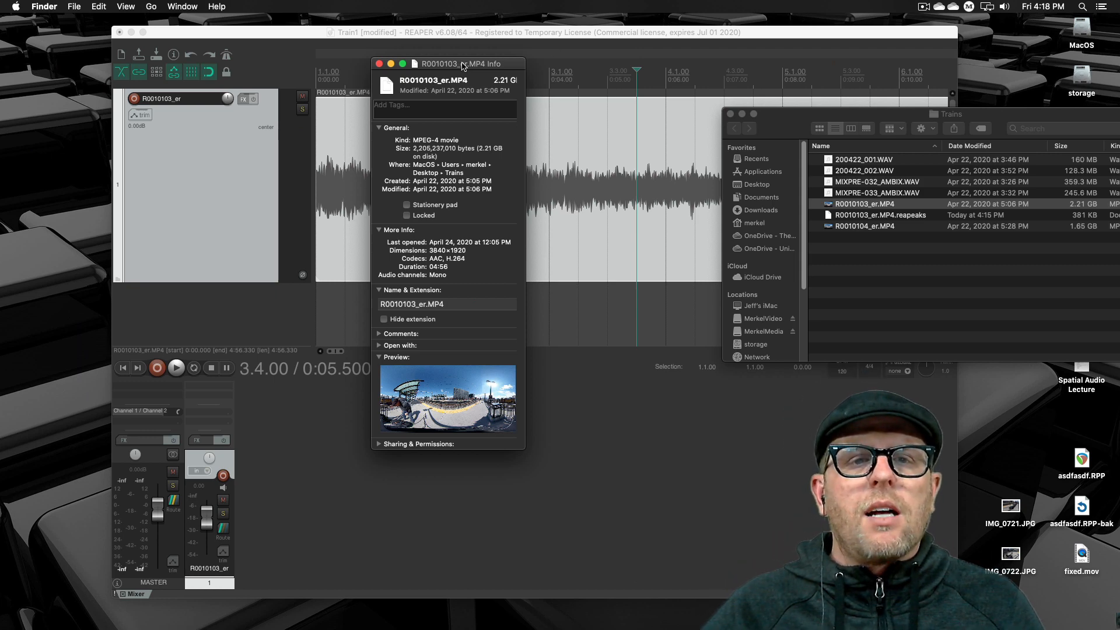
drag(461, 65, 463, 161)
click(382, 160)
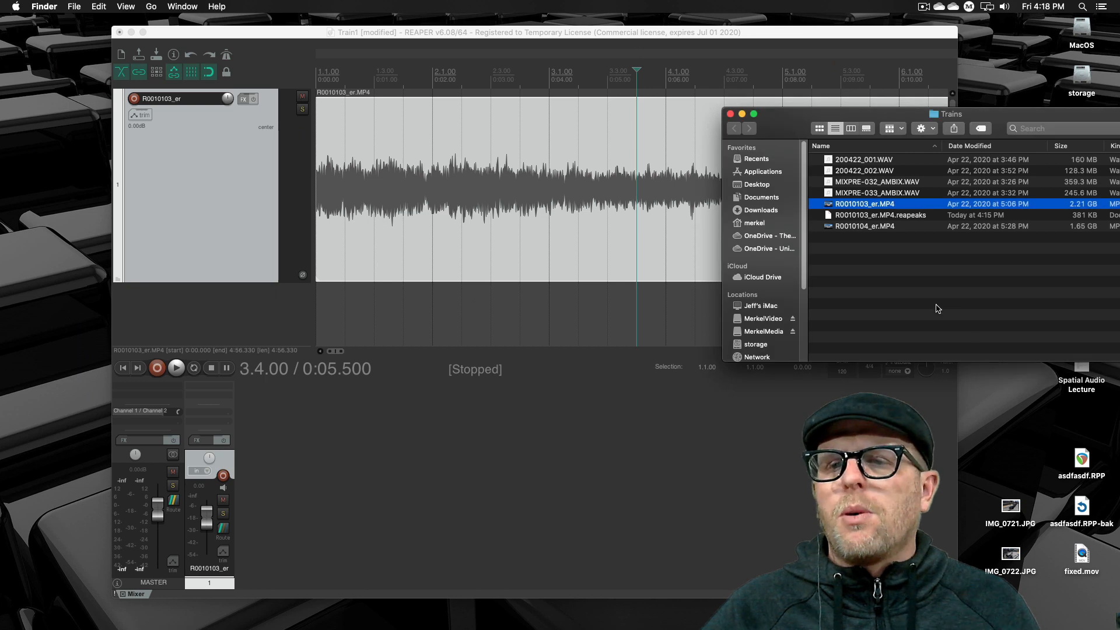
click(938, 308)
click(639, 310)
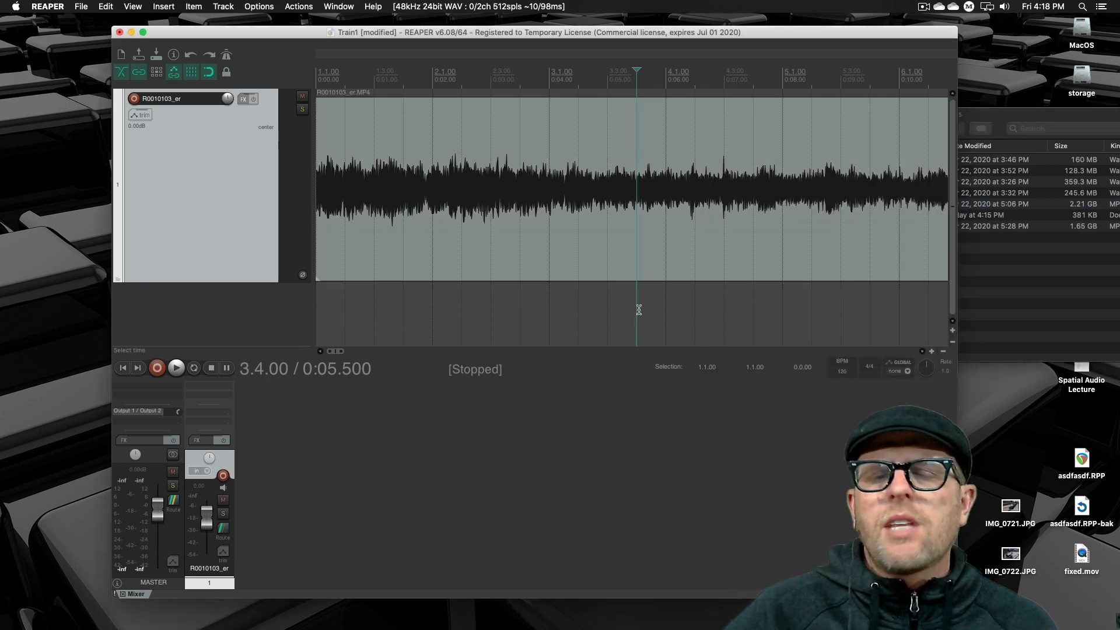
click(607, 250)
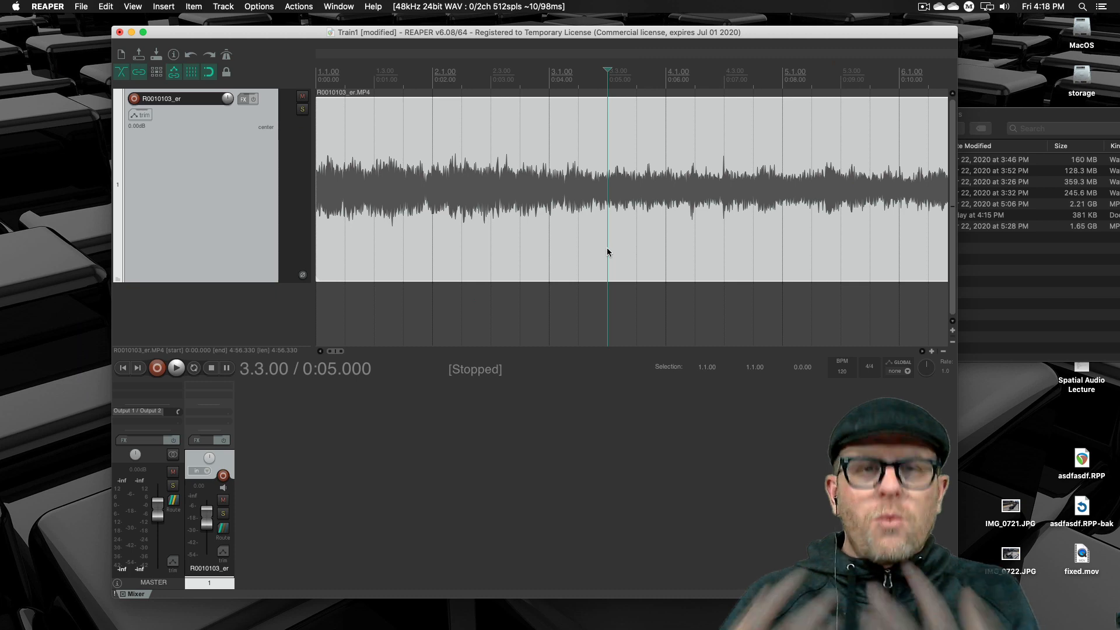
click(573, 324)
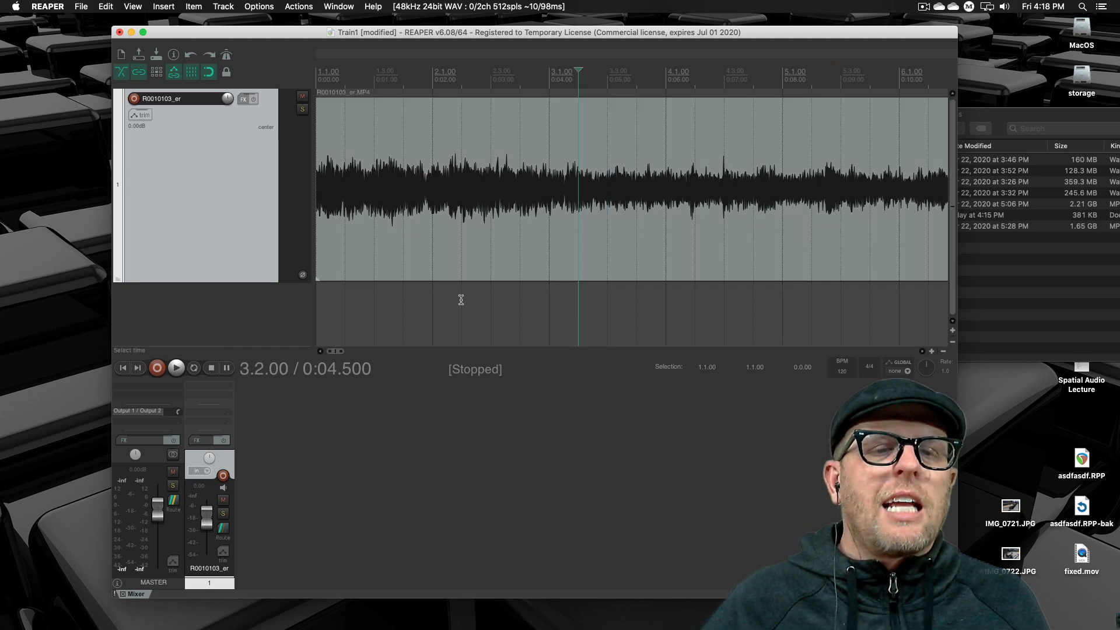
click(461, 300)
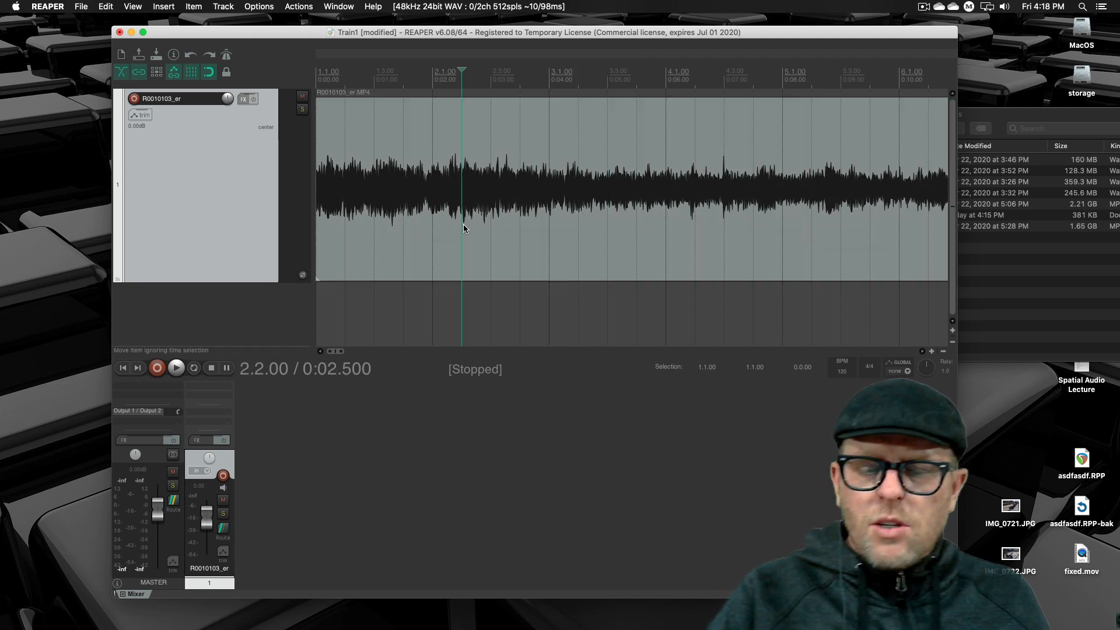
- Show the full length of the R0010103_er clip in the timeline and reduce its track height
scroll(520, 70, down, 10)
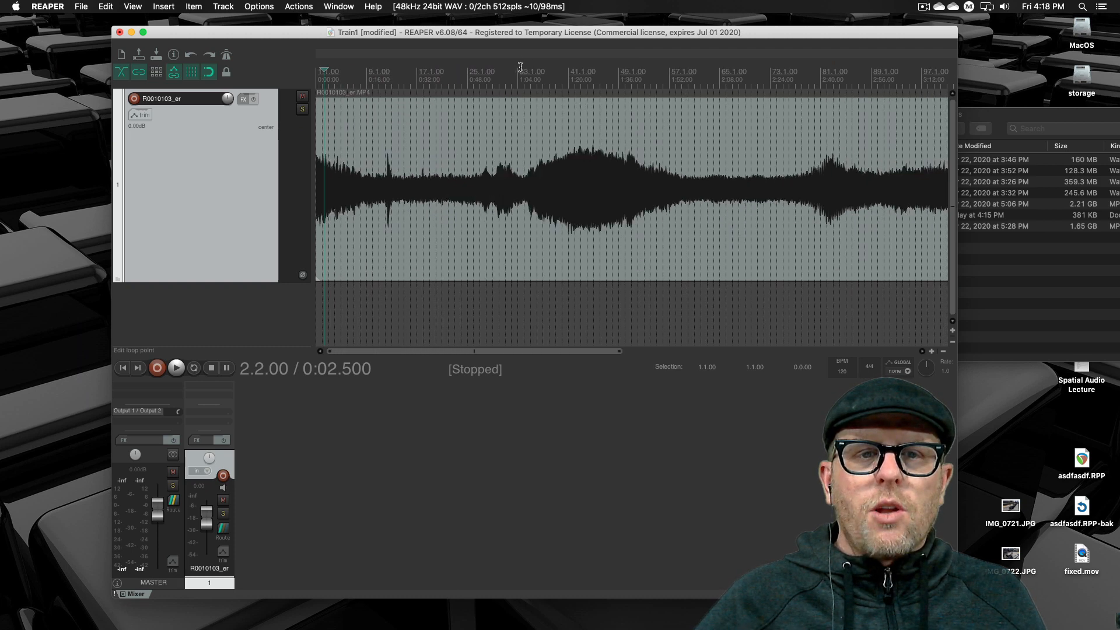
scroll(521, 66, down, 4)
click(482, 234)
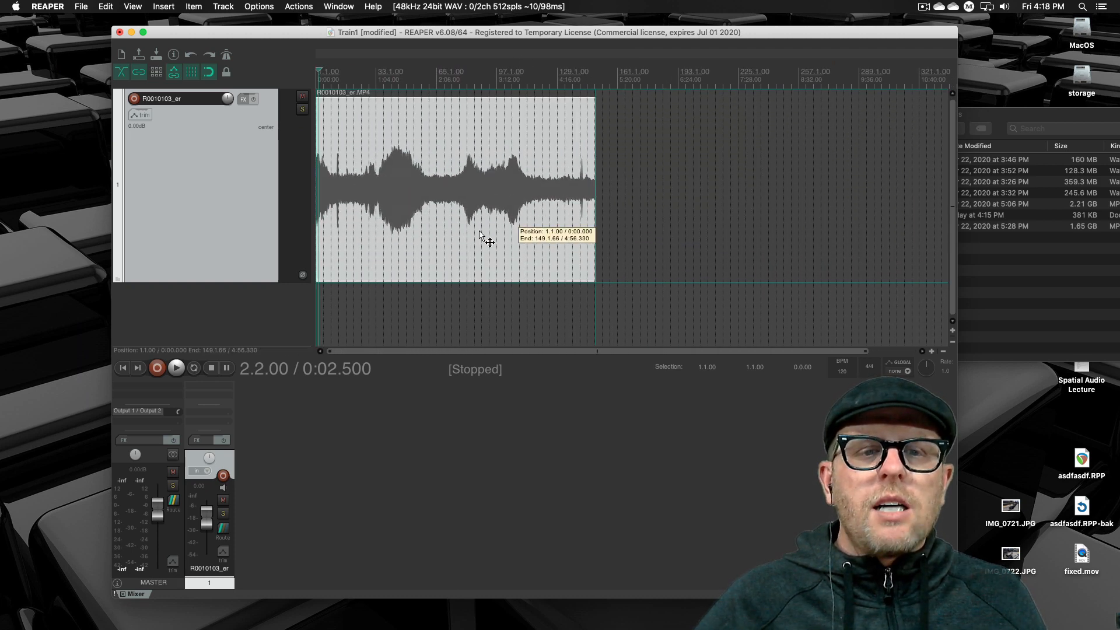
click(648, 180)
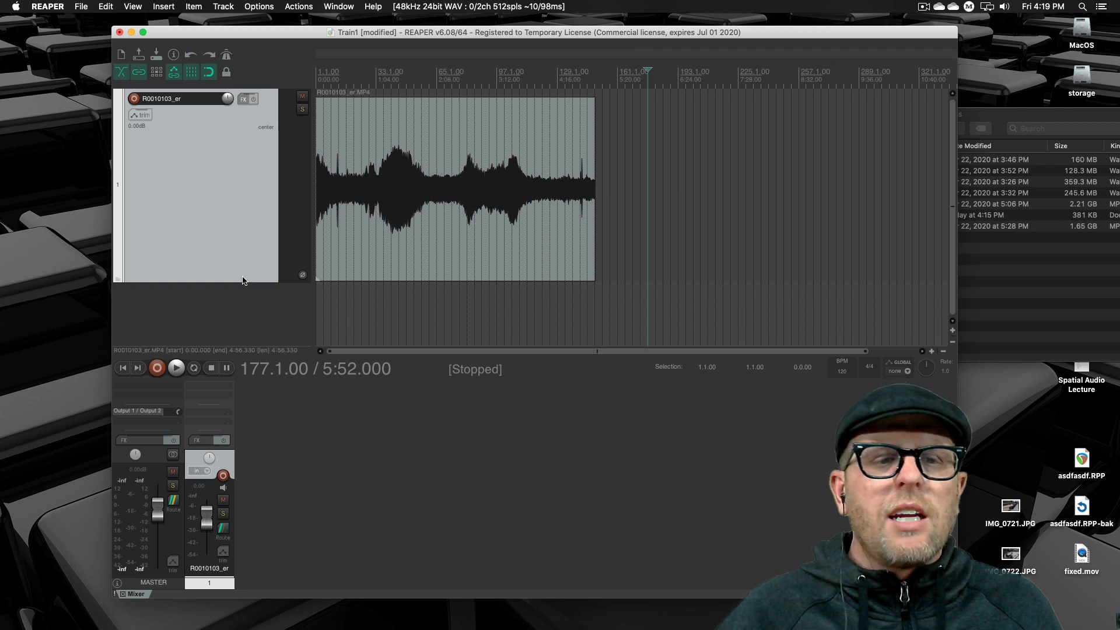
drag(244, 282, 244, 158)
click(362, 187)
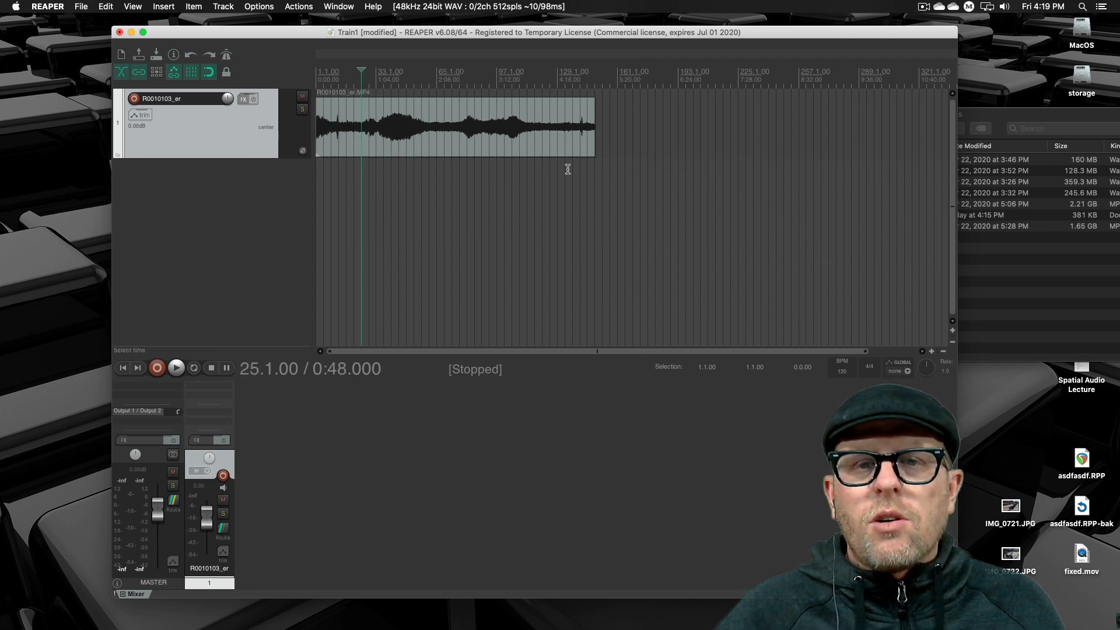
- Save the Train1 project and switch to the Trains folder in Finder
click(1026, 273)
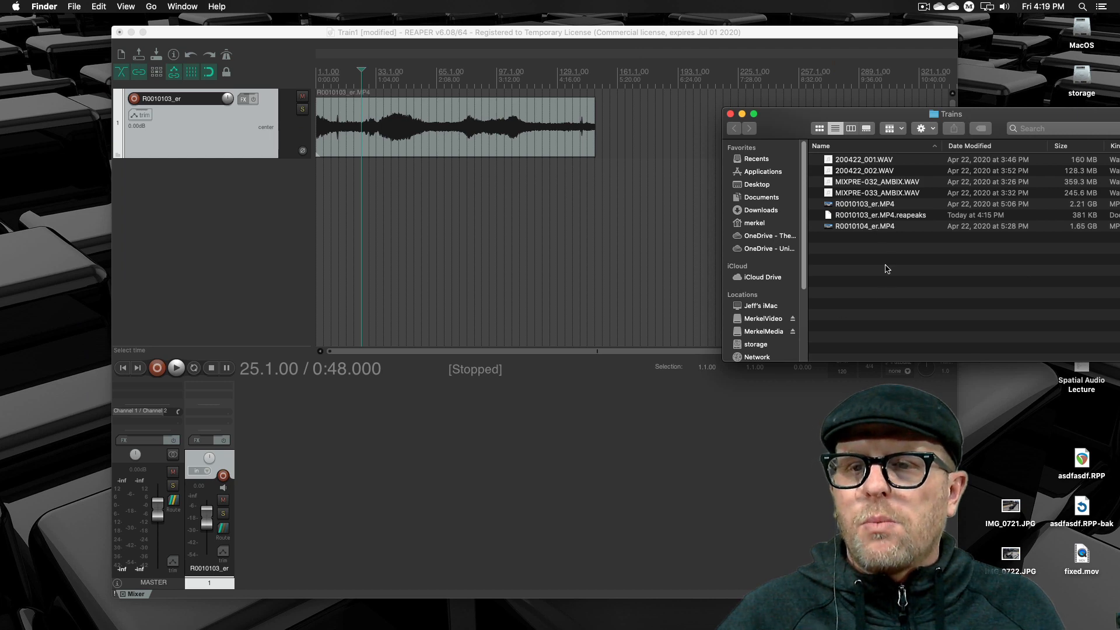
click(610, 268)
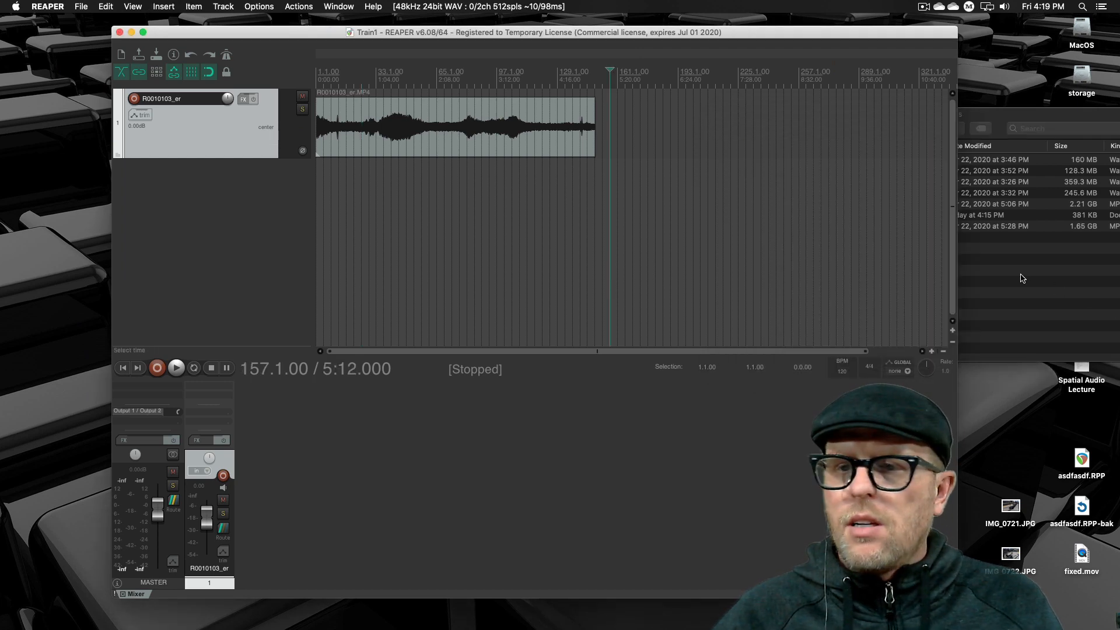
click(1022, 279)
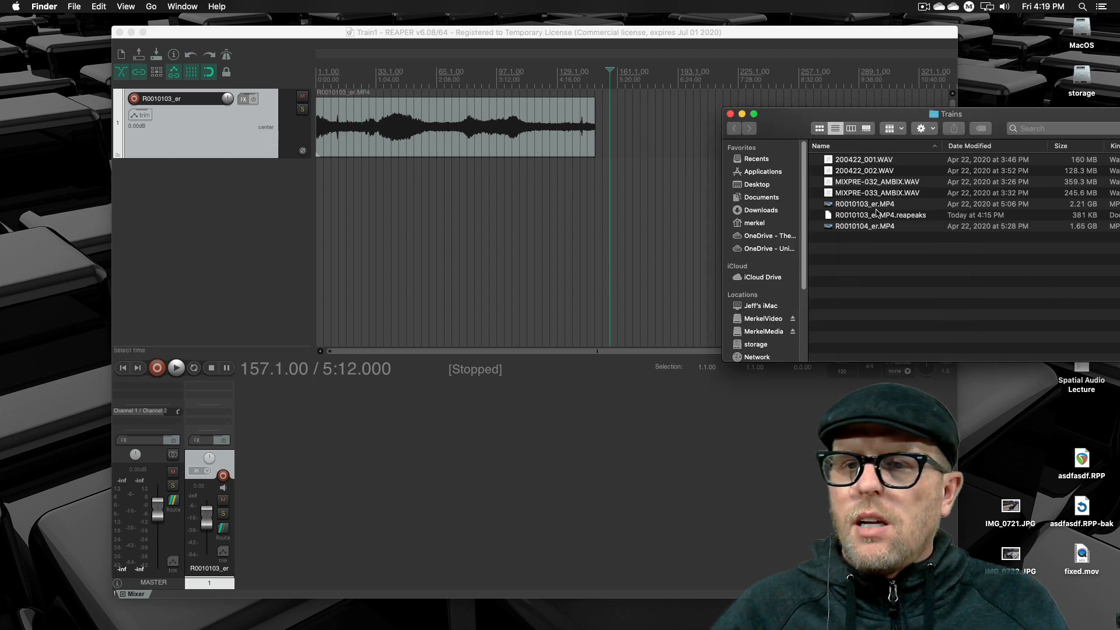
- Import 200422_001.WAV from the Trains folder onto a new track below R0010103_er, starting at the beginning of the timeline
click(890, 163)
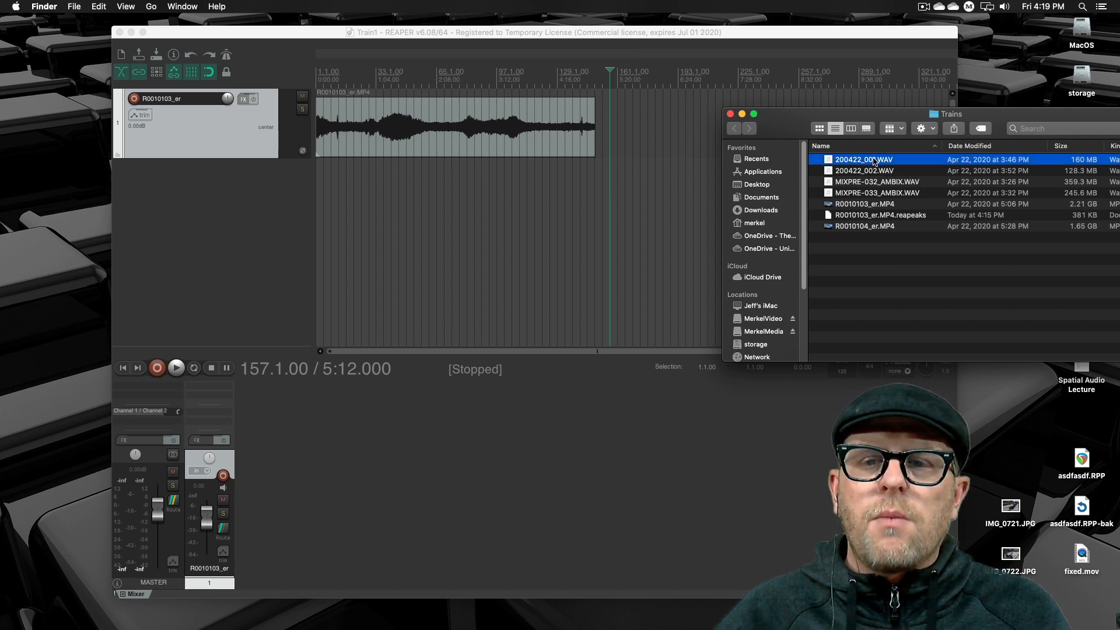
drag(874, 163, 385, 186)
drag(554, 190, 486, 190)
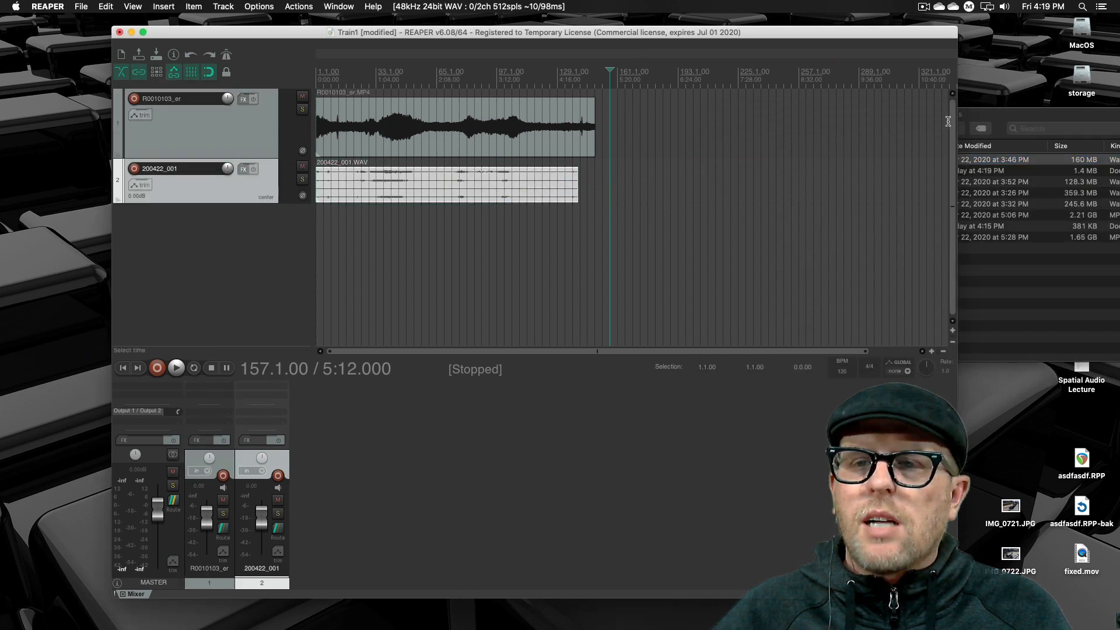
- Import MIXPRE-032_AMBIX.WAV from the Trains folder onto a third track and move its clip to the start of the timeline
click(1019, 117)
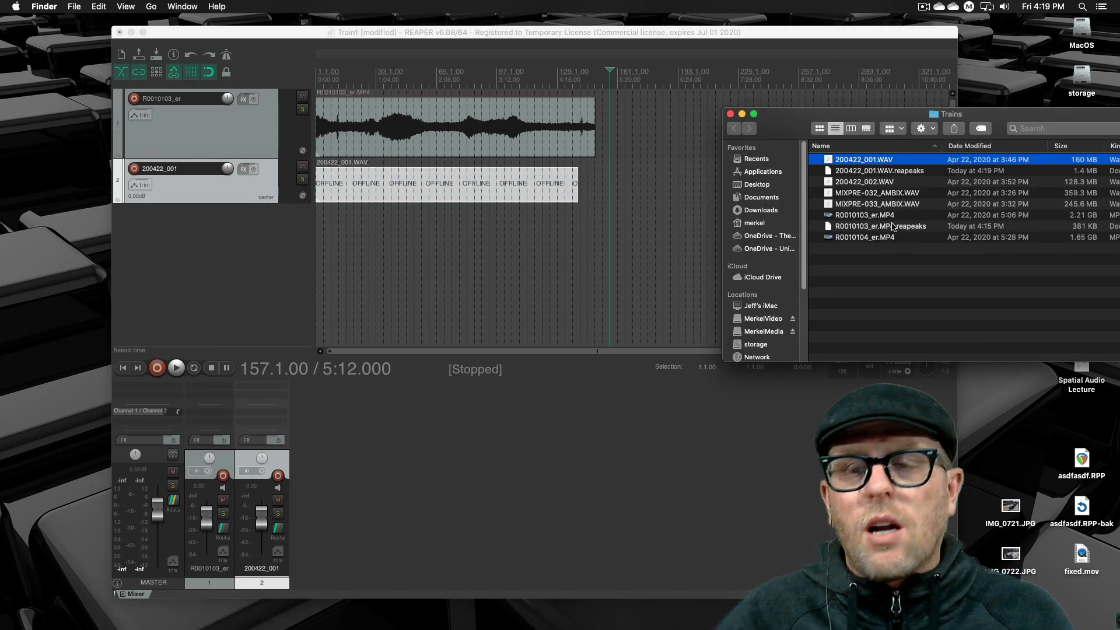
click(904, 194)
drag(922, 194, 346, 215)
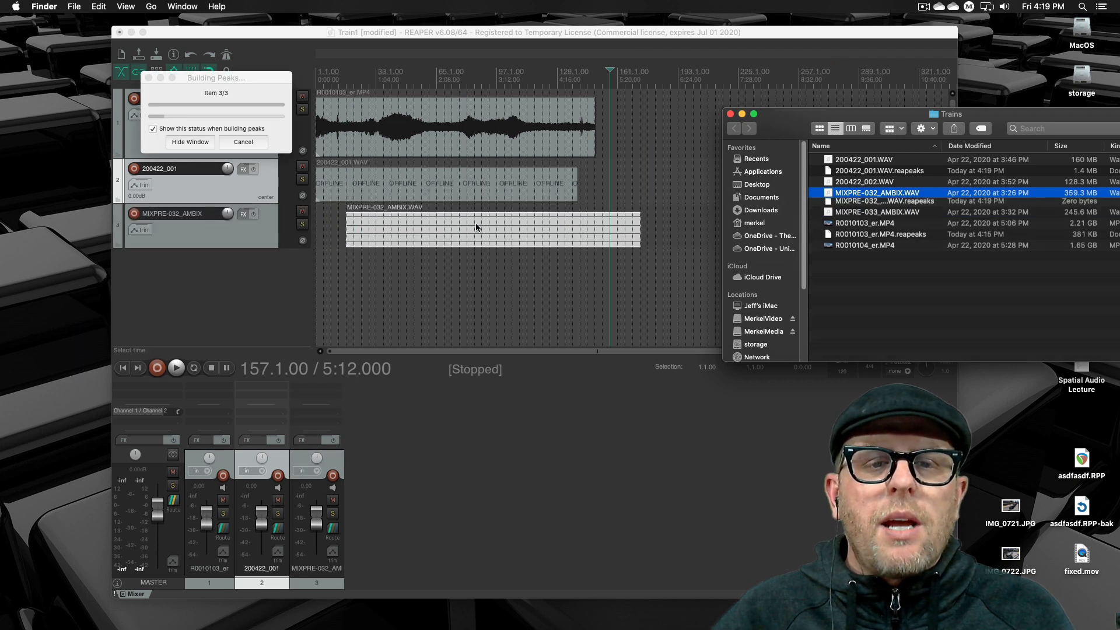
drag(552, 236, 419, 229)
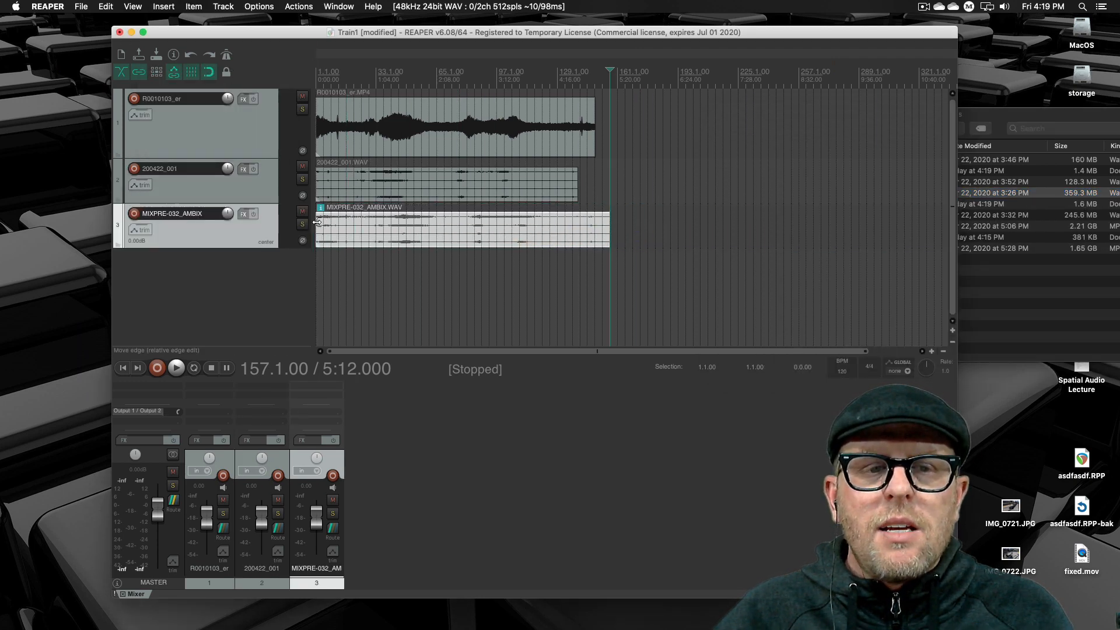
- Trim the MIXPRE-032_AMBIX clip's beginning to 1:44 and move it earlier so it ends with the R0010103_er clip
drag(317, 222, 412, 221)
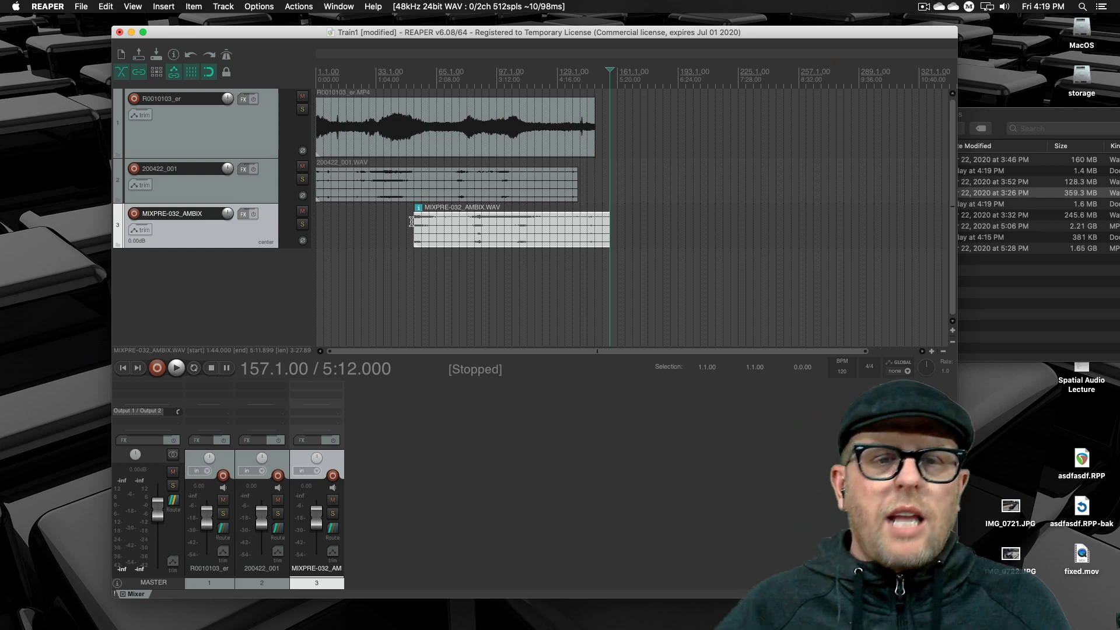
drag(508, 242, 493, 242)
click(502, 130)
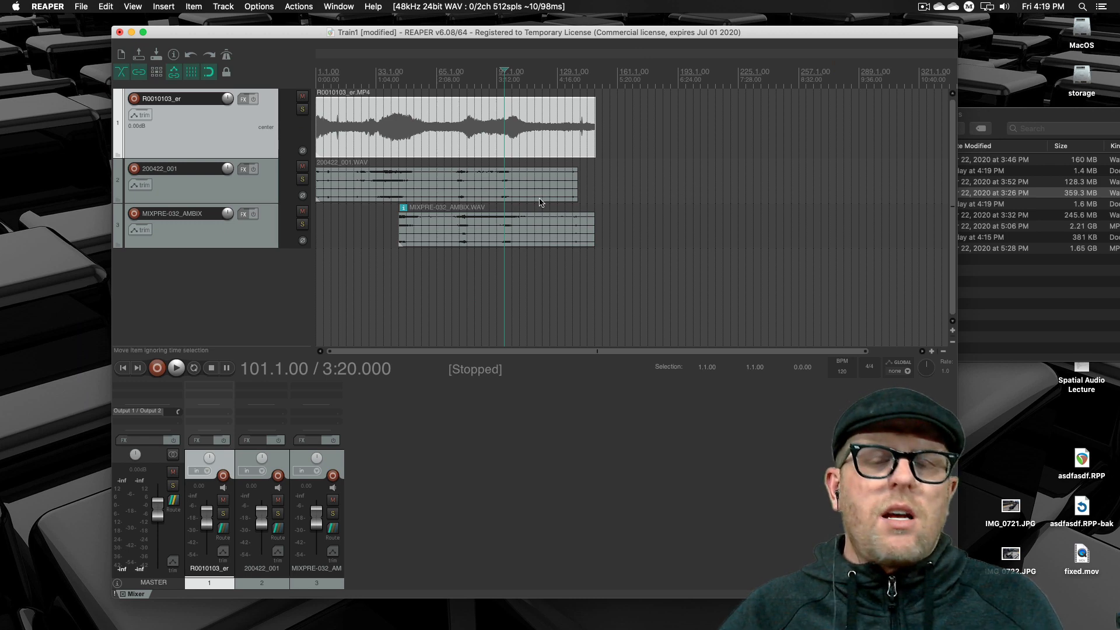
- Trim off the beginning of the 200422_001 clip and reposition it to start at about 0:32 in the timeline
drag(542, 192, 562, 194)
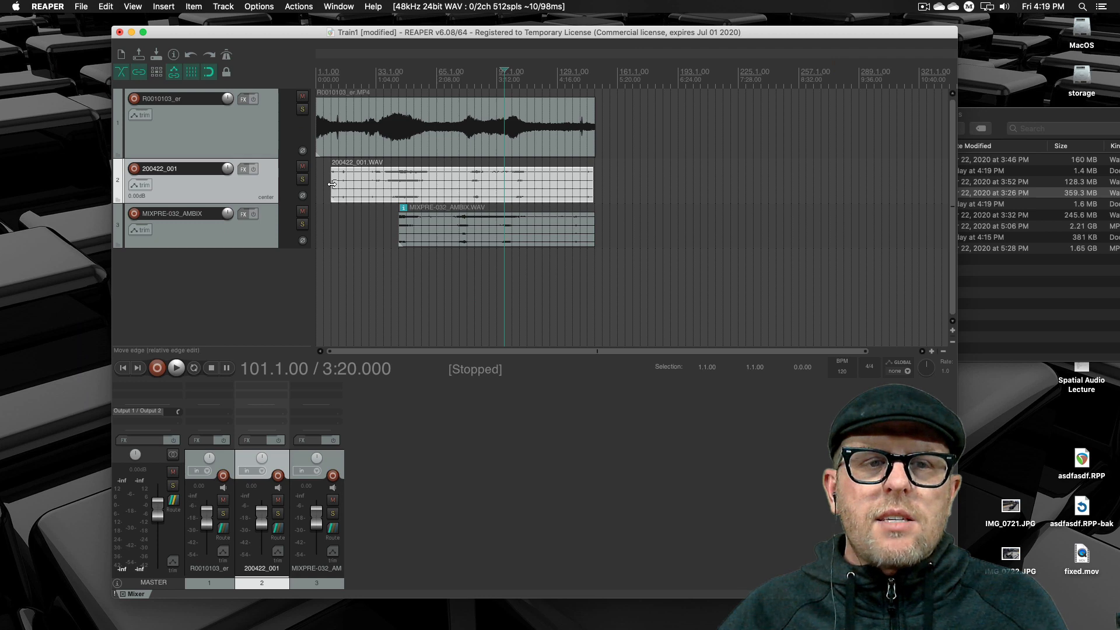
drag(331, 185, 375, 184)
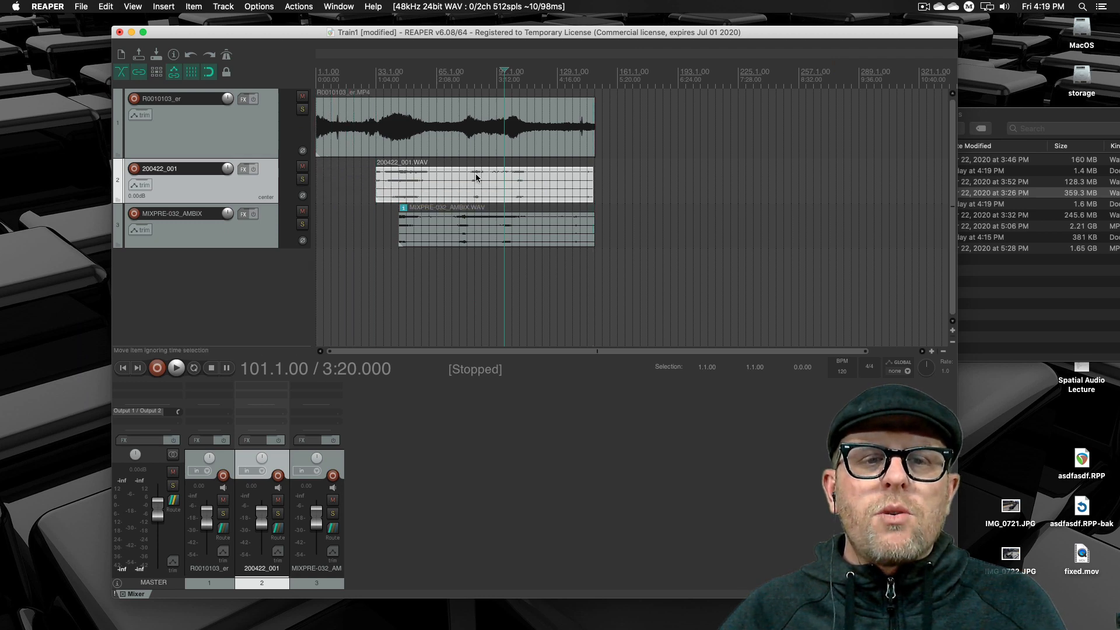
drag(476, 176, 442, 180)
click(455, 181)
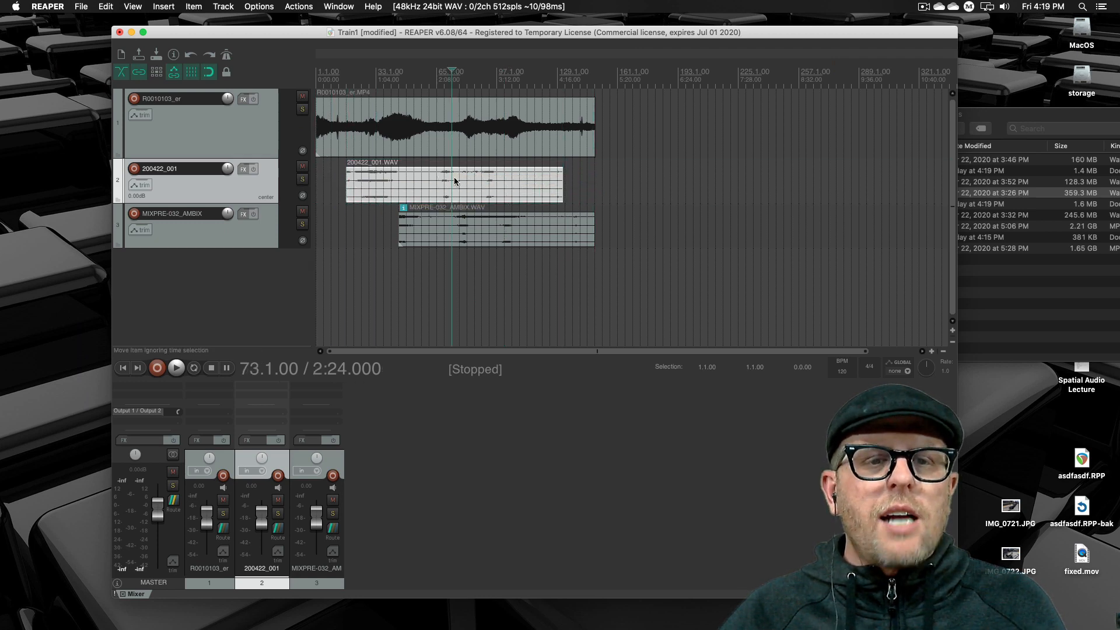
- Turn off the timeline grid and place the edit cursor at 4:38.040, just before the spike near the end of R0010103_er
click(581, 125)
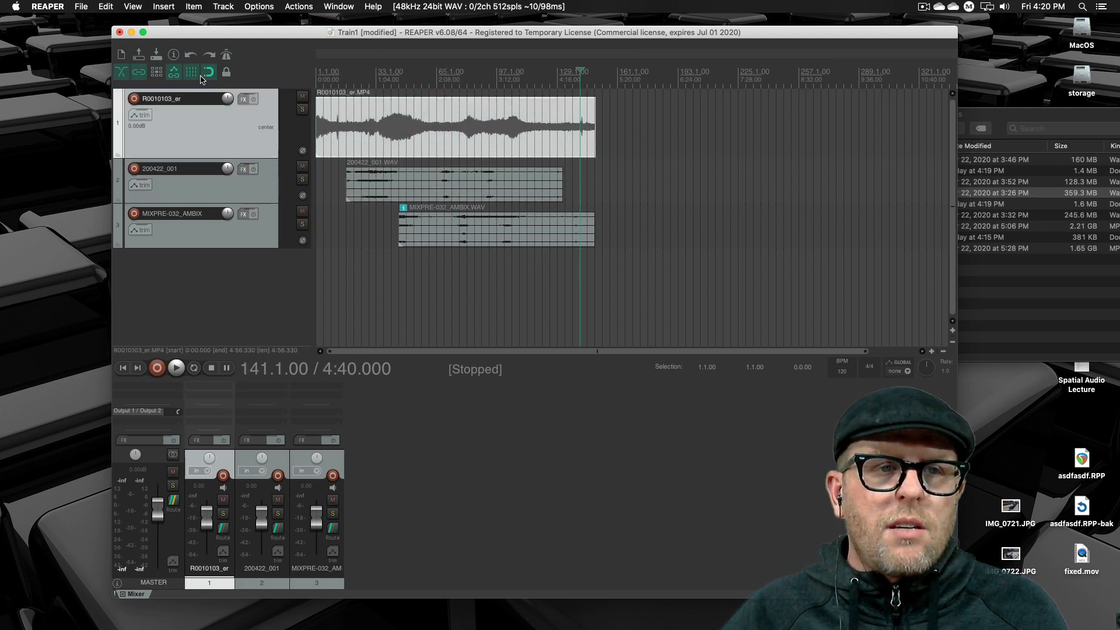
click(623, 87)
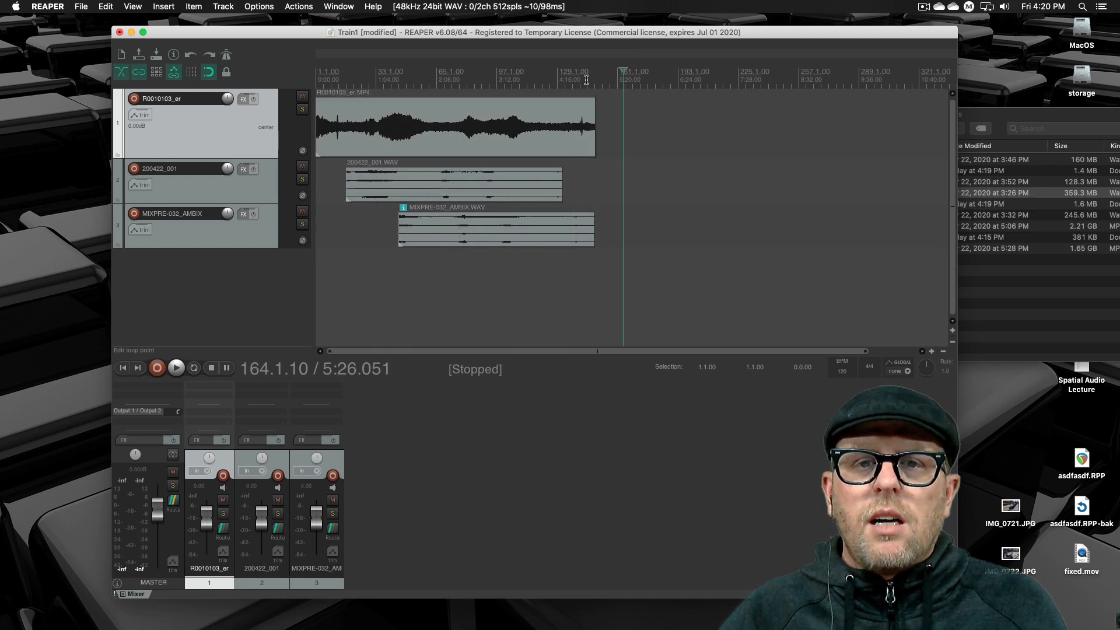
click(593, 79)
click(577, 81)
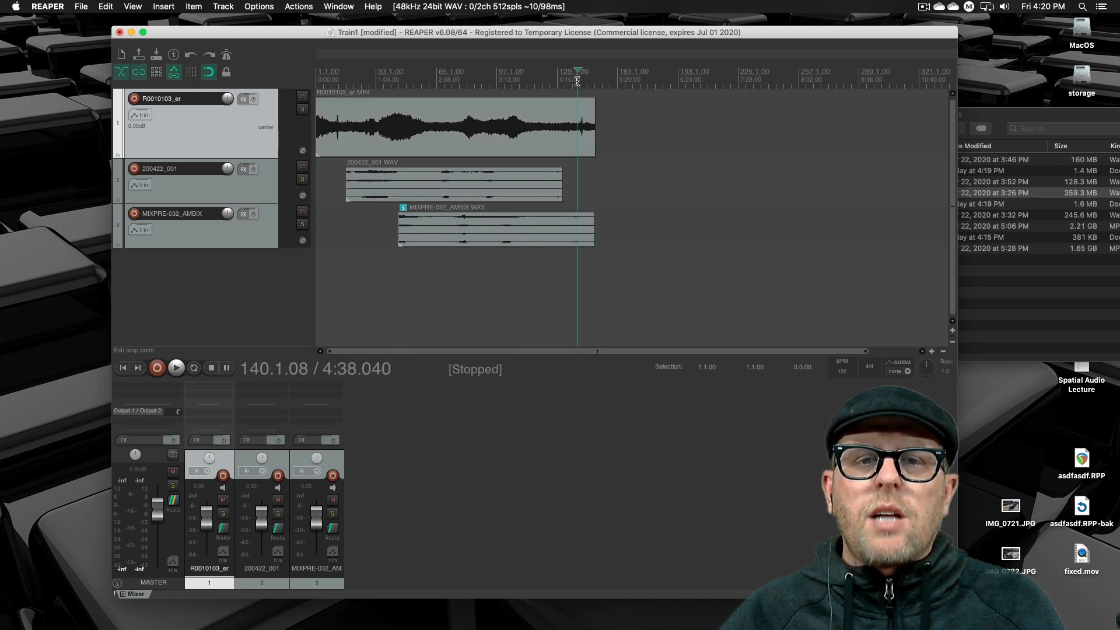
- Show REAPER's video window and place it in the upper corner, clear of the clips
drag(572, 33, 543, 41)
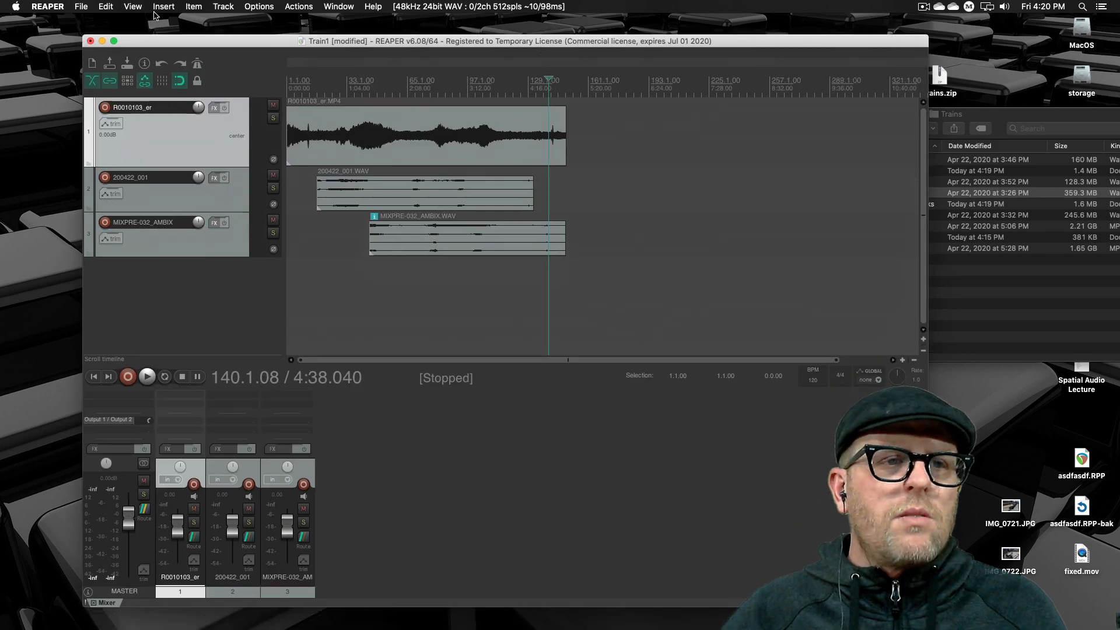
click(133, 7)
mouse_move(135, 8)
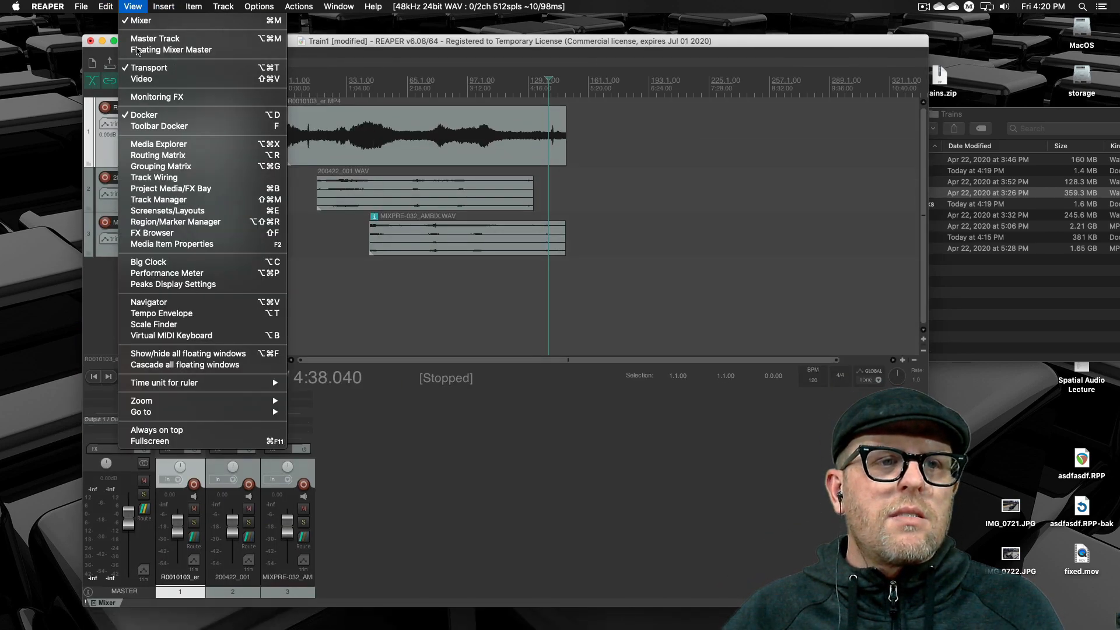
click(140, 80)
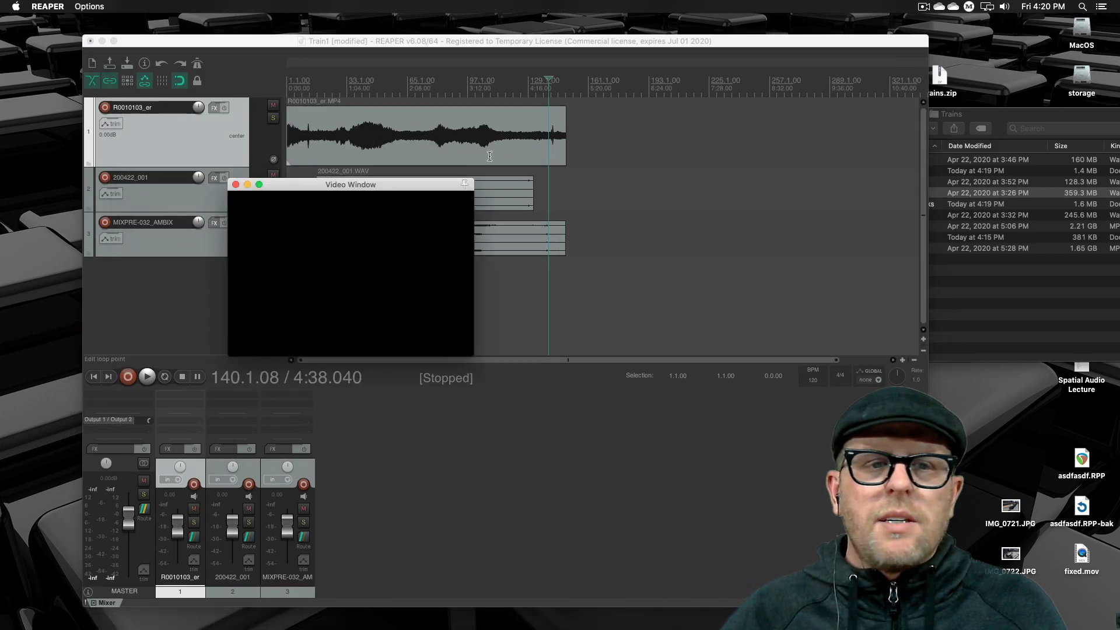
drag(387, 186, 167, 55)
- Play the 360 video from 4:38.040 in an enlarged video window to watch the sync moment, and close the window
key(space)
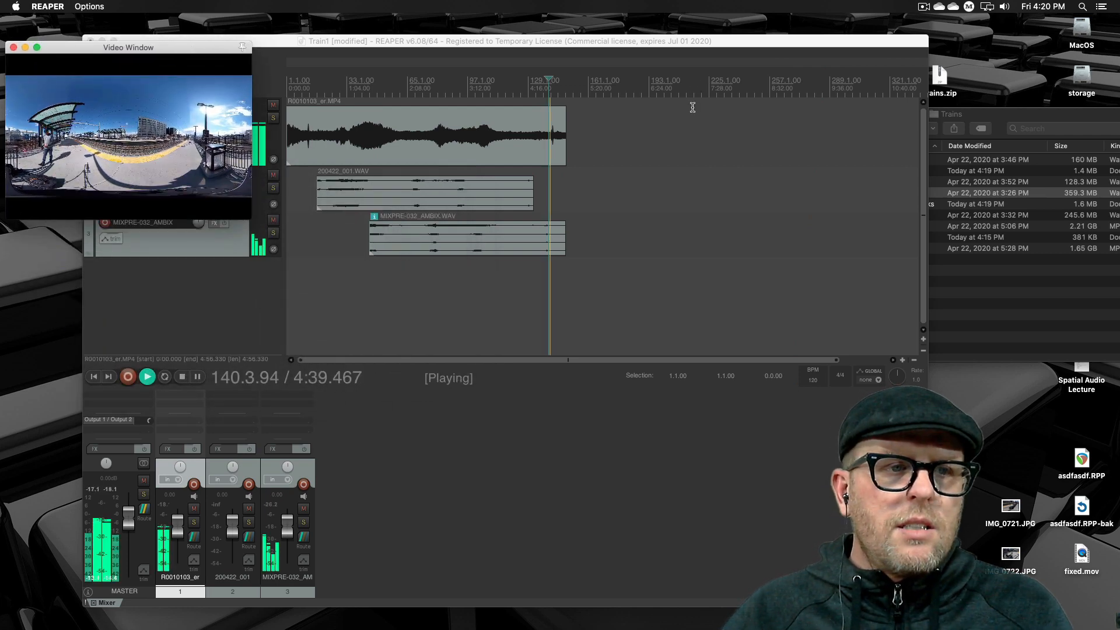
drag(251, 218, 773, 566)
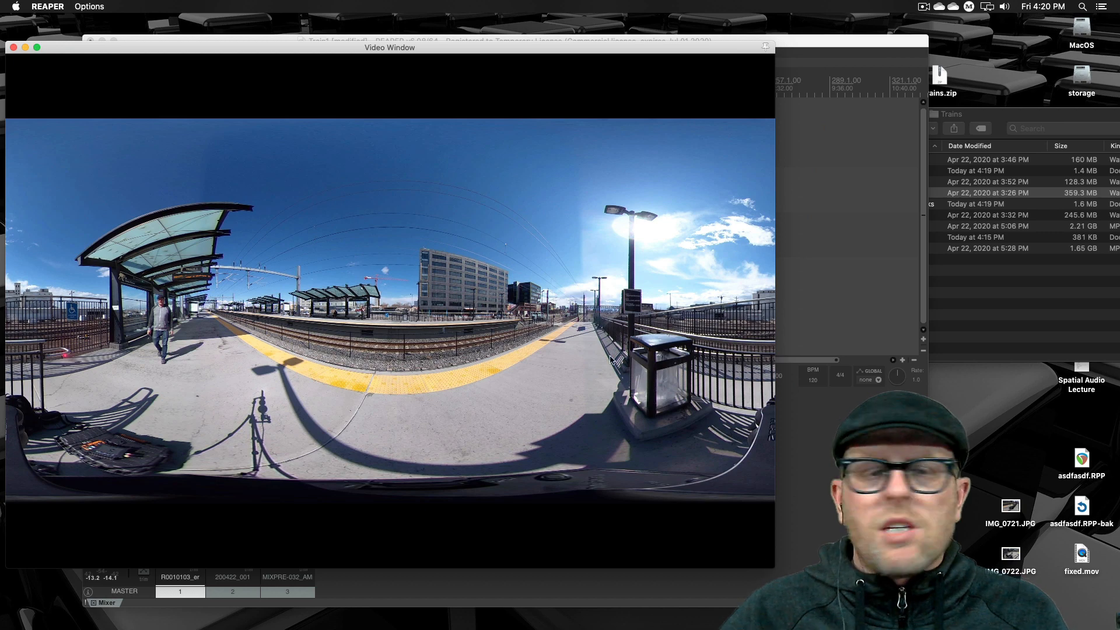
click(14, 47)
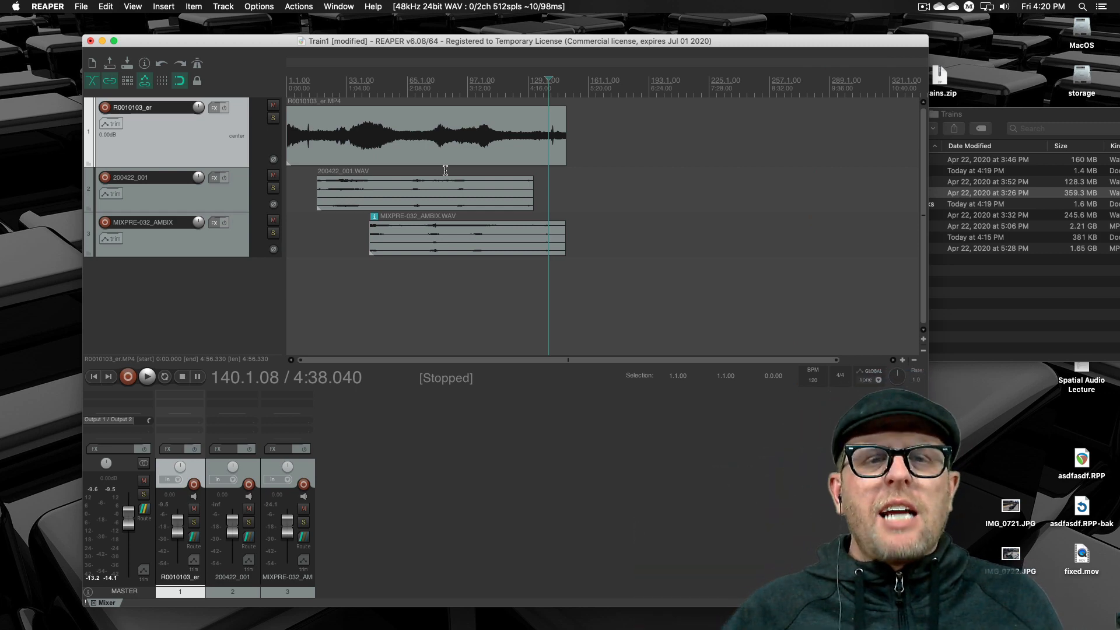
- Place the edit cursor at 4:44.227 and slide the 200422_001 and MIXPRE-032_AMBIX clips later to roughly match the spike in R0010103_er
click(555, 90)
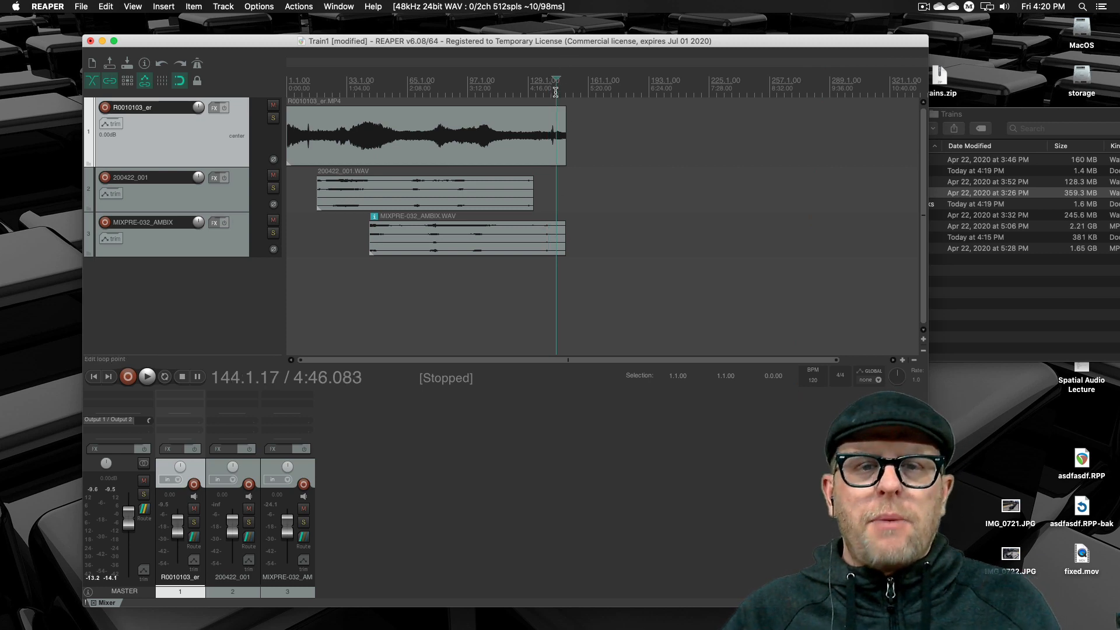
click(555, 93)
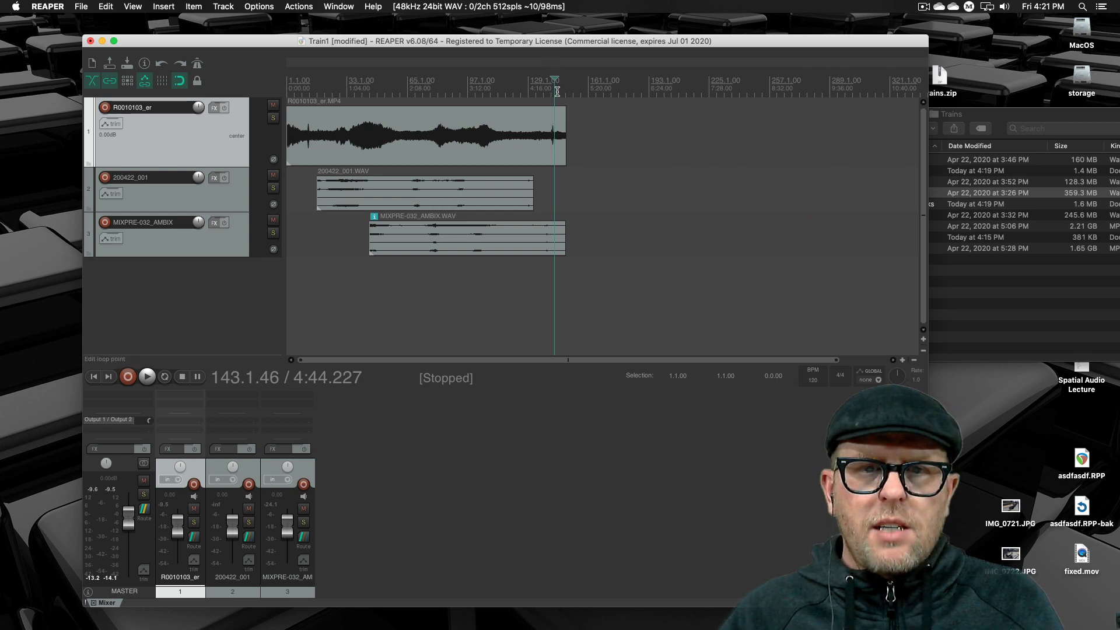
scroll(558, 92, up, 7)
drag(490, 198, 619, 201)
mouse_move(564, 240)
mouse_down()
mouse_move(620, 242)
mouse_move(583, 247)
mouse_up()
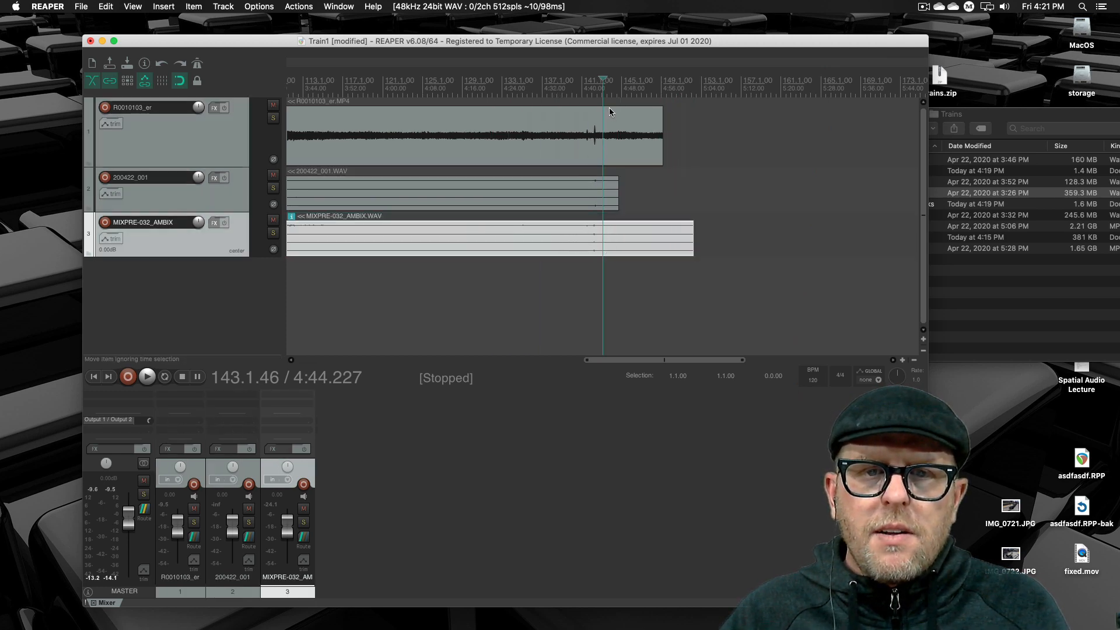
- Make the 200422_001 track much taller and slide its clip later so its spike nears the edit cursor at 4:42.980
click(596, 93)
scroll(596, 94, up, 15)
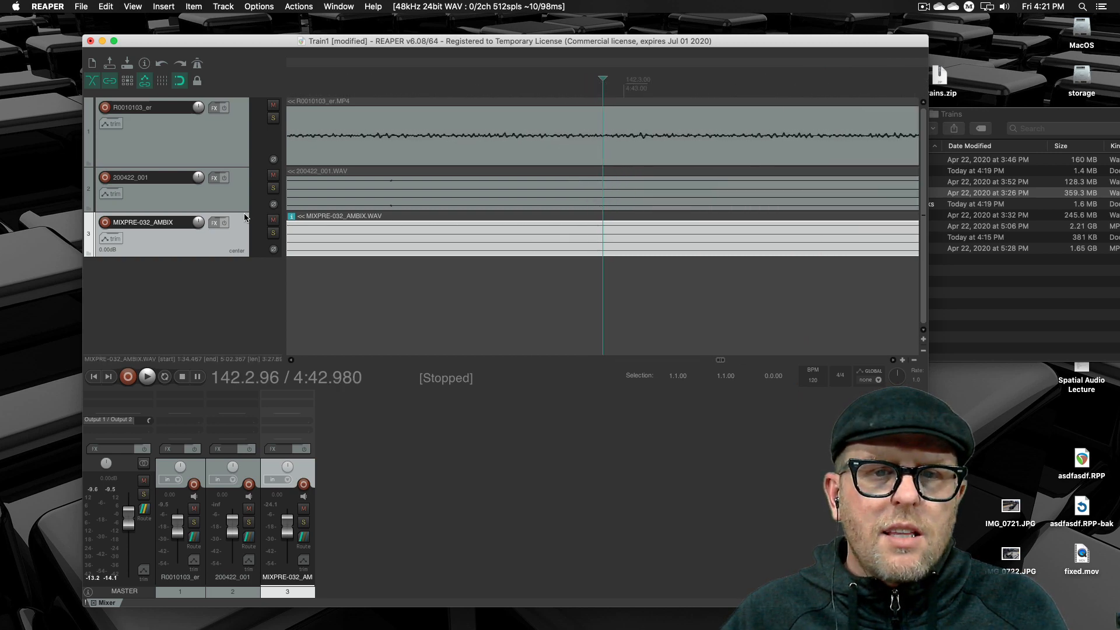
drag(240, 211, 240, 329)
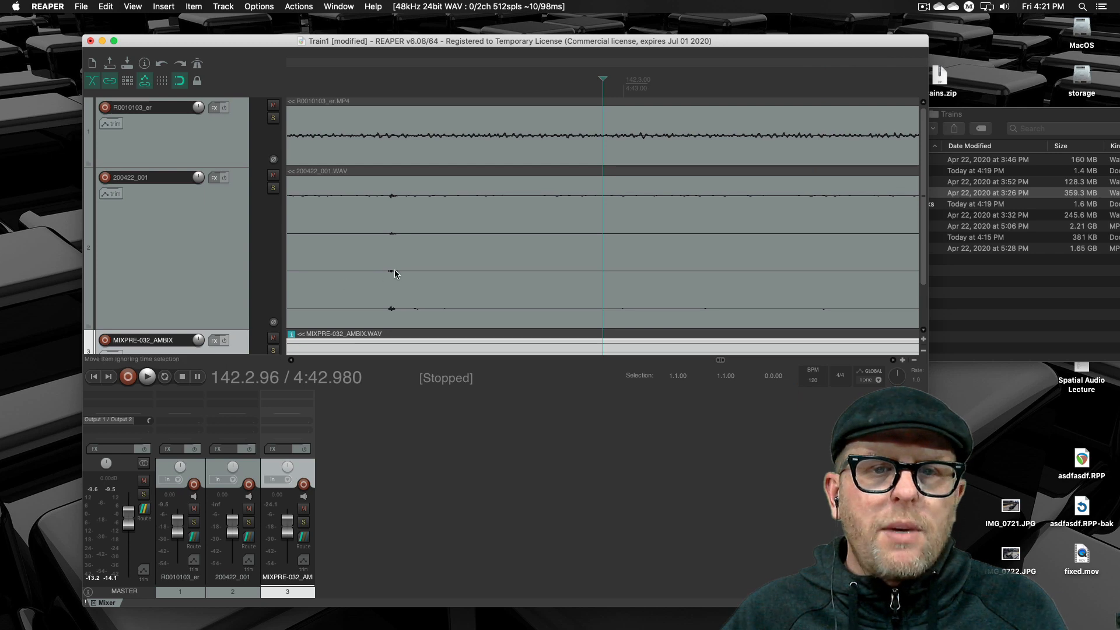
drag(425, 279, 573, 279)
- Place the edit cursor at 4:42.589 and slide the 200422_001 clip until its spike lines up with the one in R0010103_er
scroll(581, 79, down, 8)
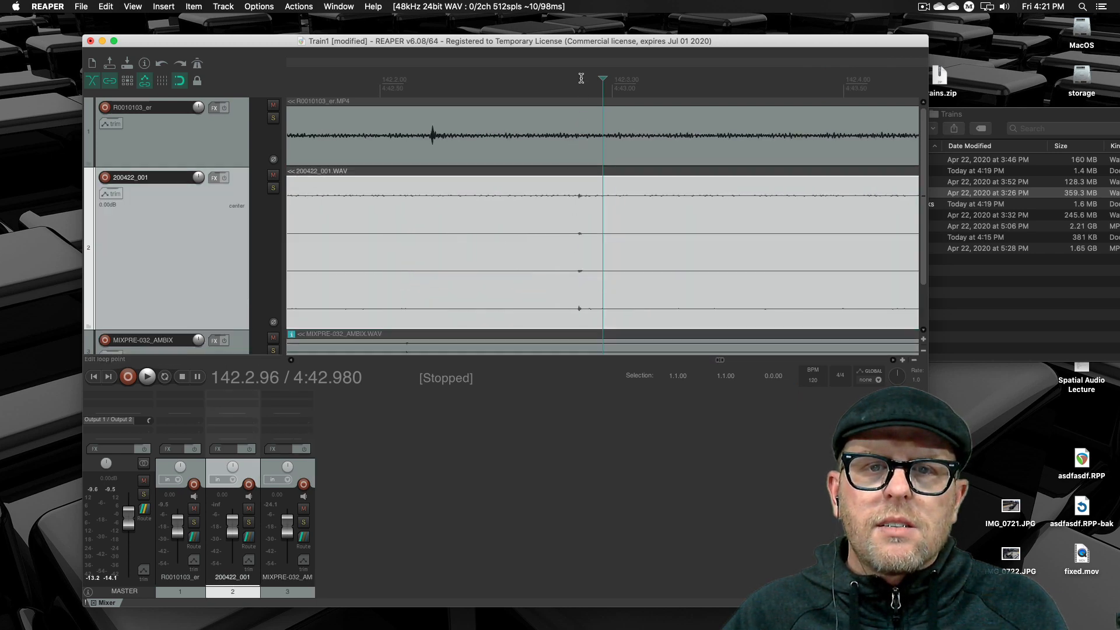
scroll(587, 83, down, 8)
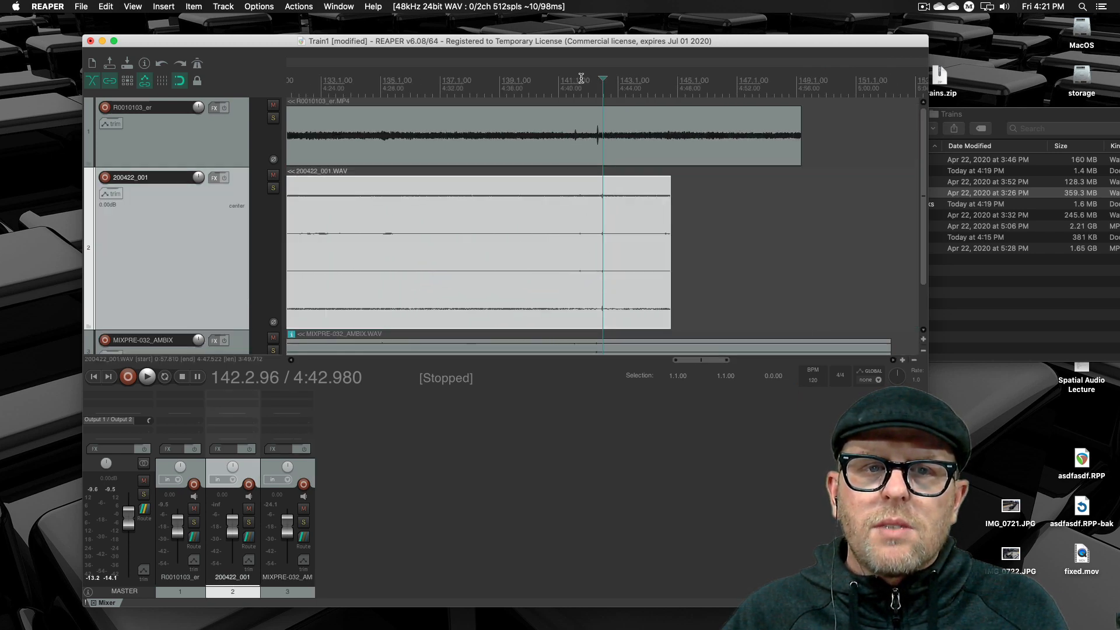
click(597, 90)
scroll(597, 167, up, 15)
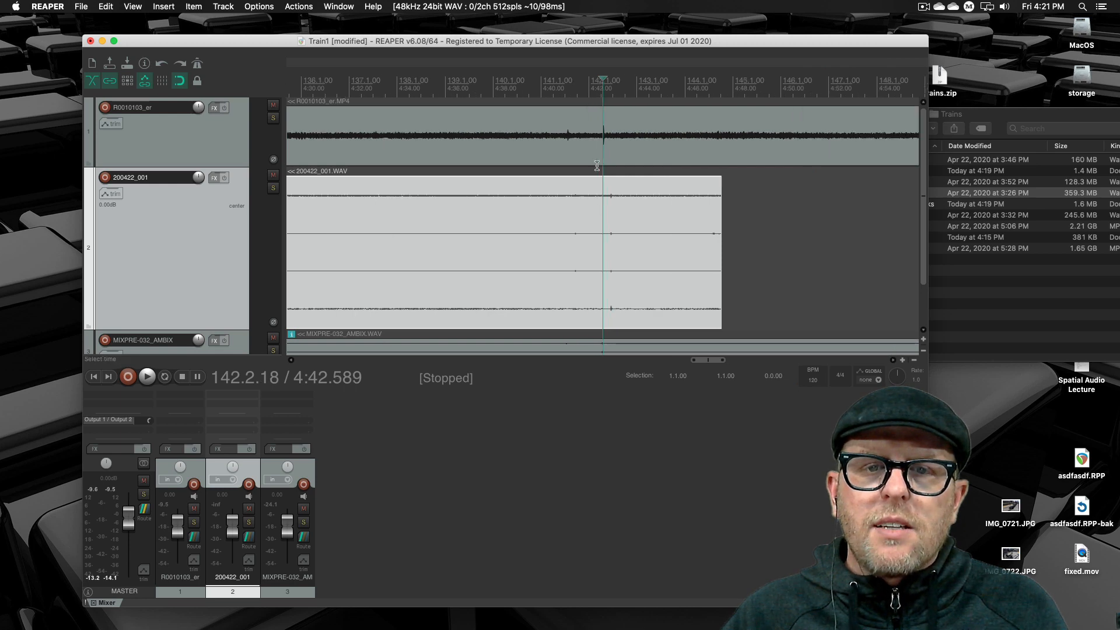
scroll(597, 167, up, 4)
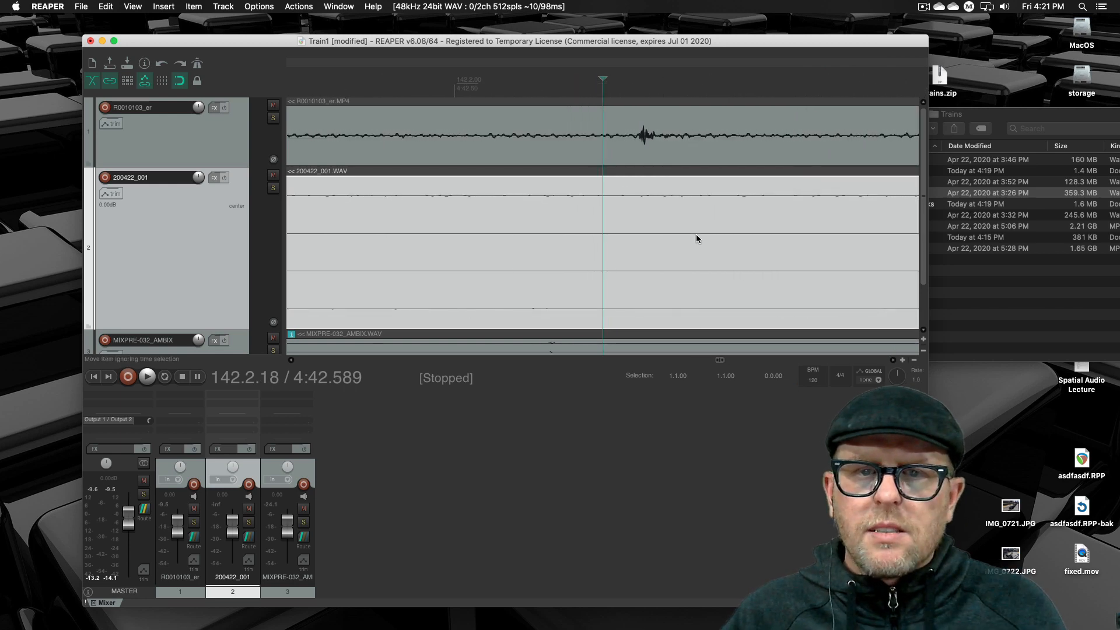
drag(698, 257, 589, 253)
drag(765, 249, 545, 274)
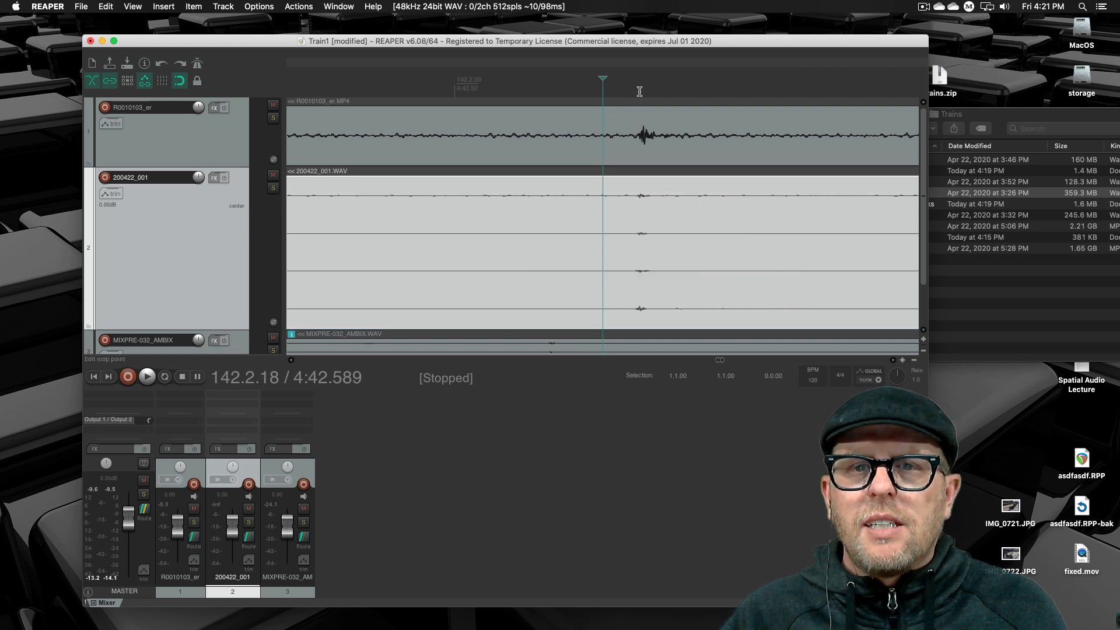
- Magnify the matching spikes around 4:42.611 and expand the project window to fill the screen
scroll(639, 91, up, 5)
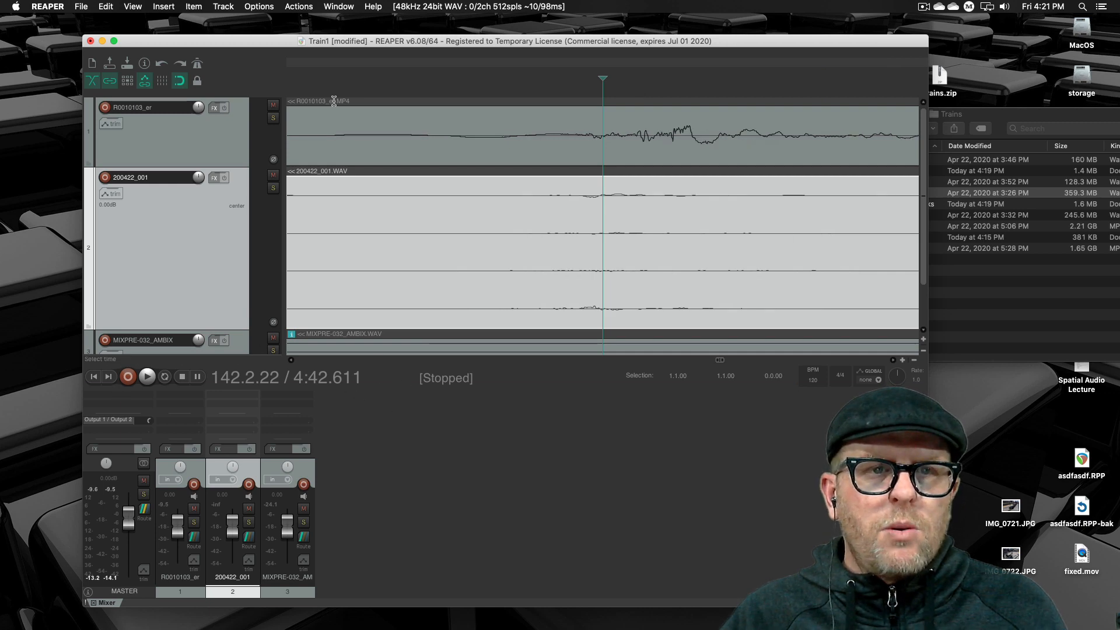
drag(254, 46, 183, 25)
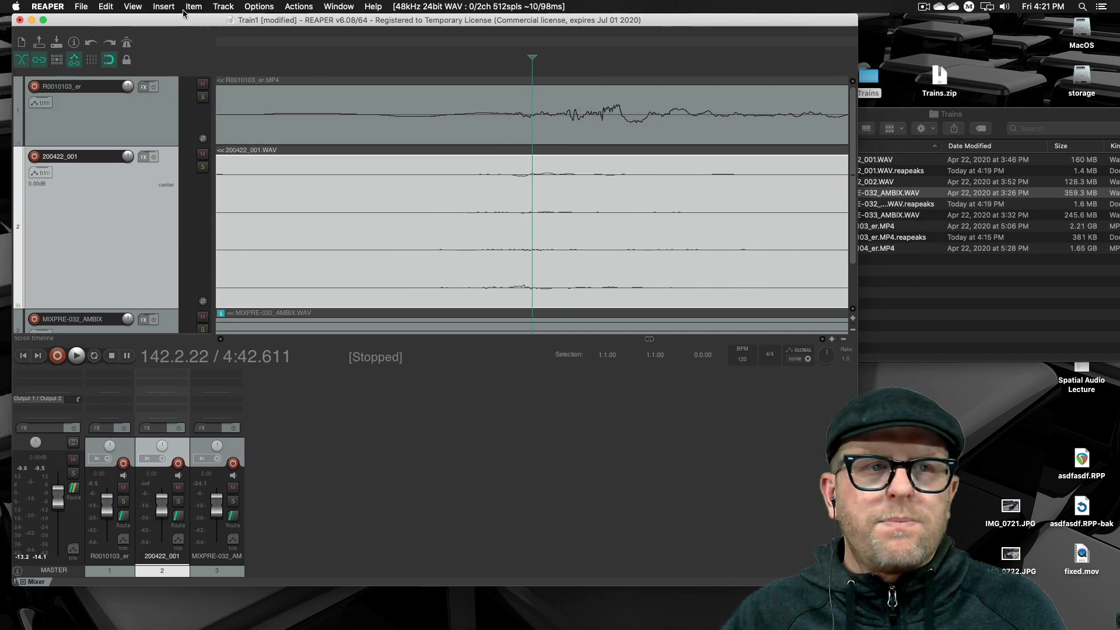
click(44, 21)
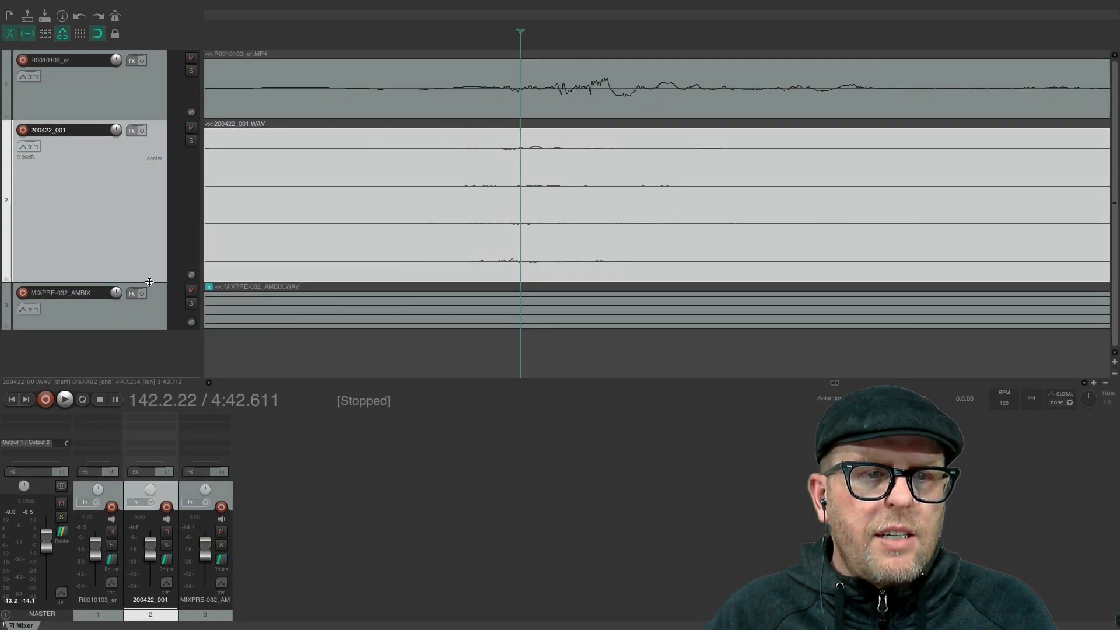
- Increase the 200422_001 track height and shift its clip slightly later to fine-match the R0010103_er waveform
drag(148, 279, 148, 322)
drag(448, 235, 505, 290)
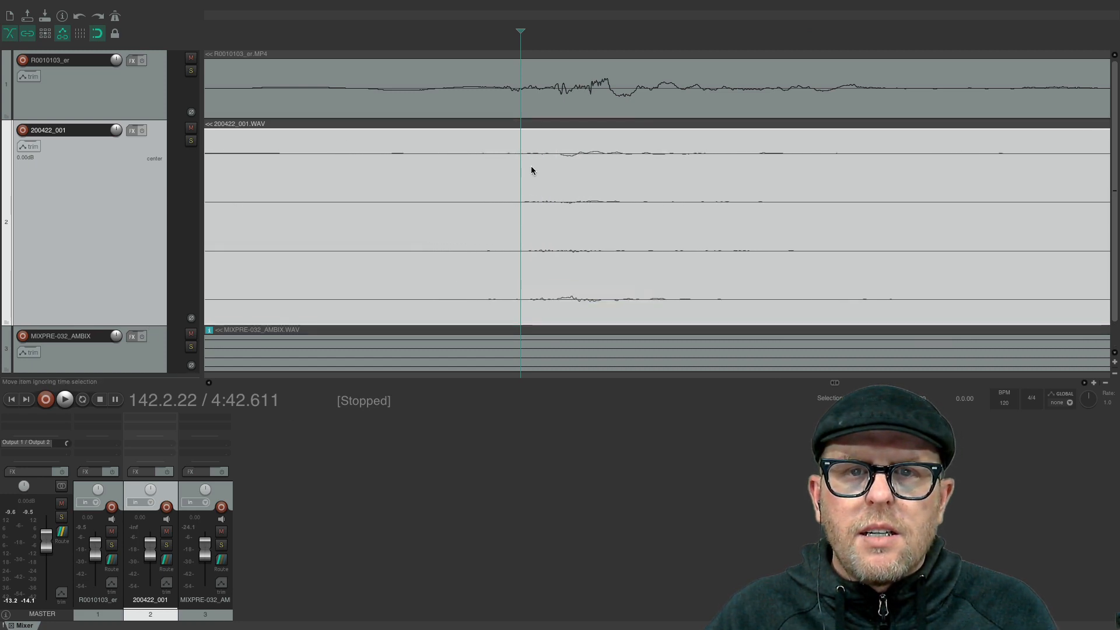
- Place the edit cursor at 4:42.613 on the R0010103_er spike's peak and enlarge the tracks vertically
click(603, 39)
click(599, 53)
drag(598, 32, 603, 32)
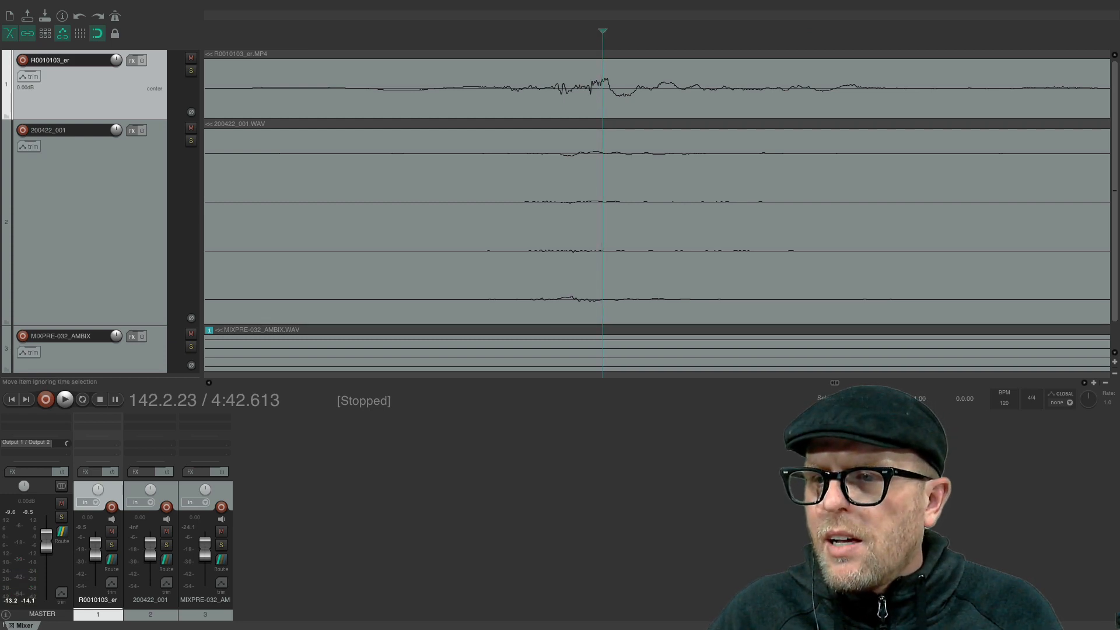
click(1117, 361)
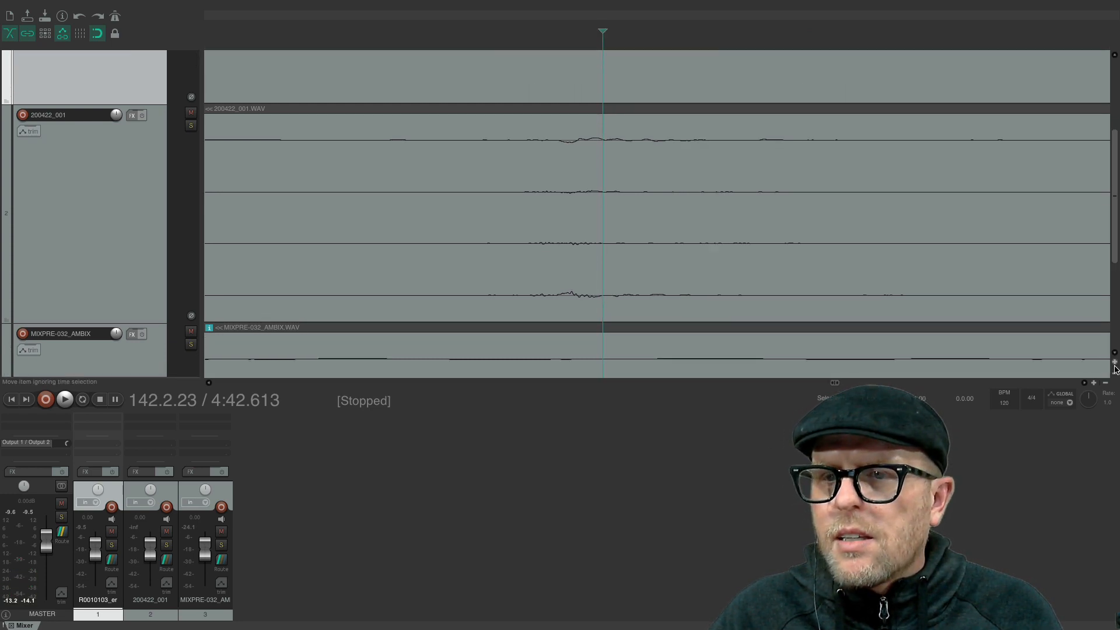
- Reduce the track heights and shift the 200422_001 clip slightly later so its spike meets the edit cursor at 4:42.613
click(1115, 373)
click(1115, 373)
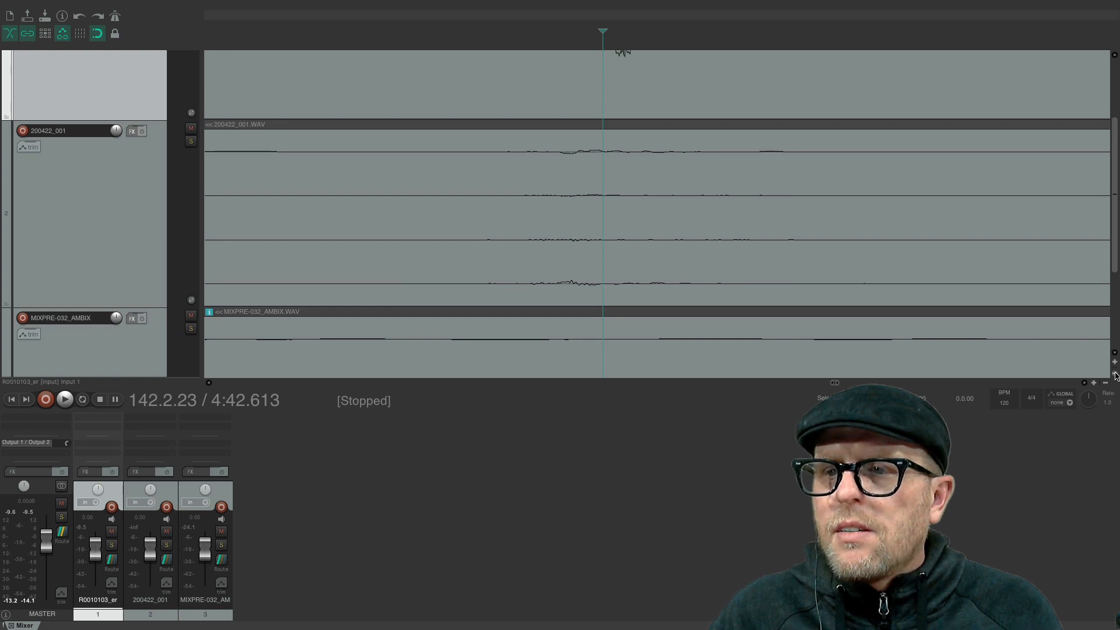
click(1116, 373)
click(1116, 373)
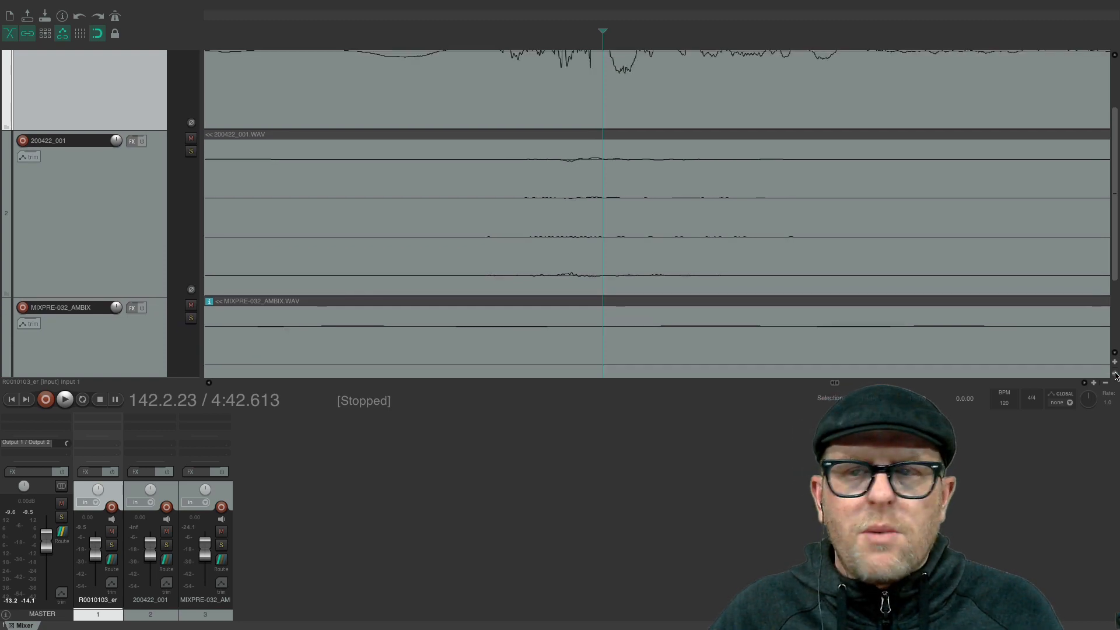
drag(1115, 228, 1115, 178)
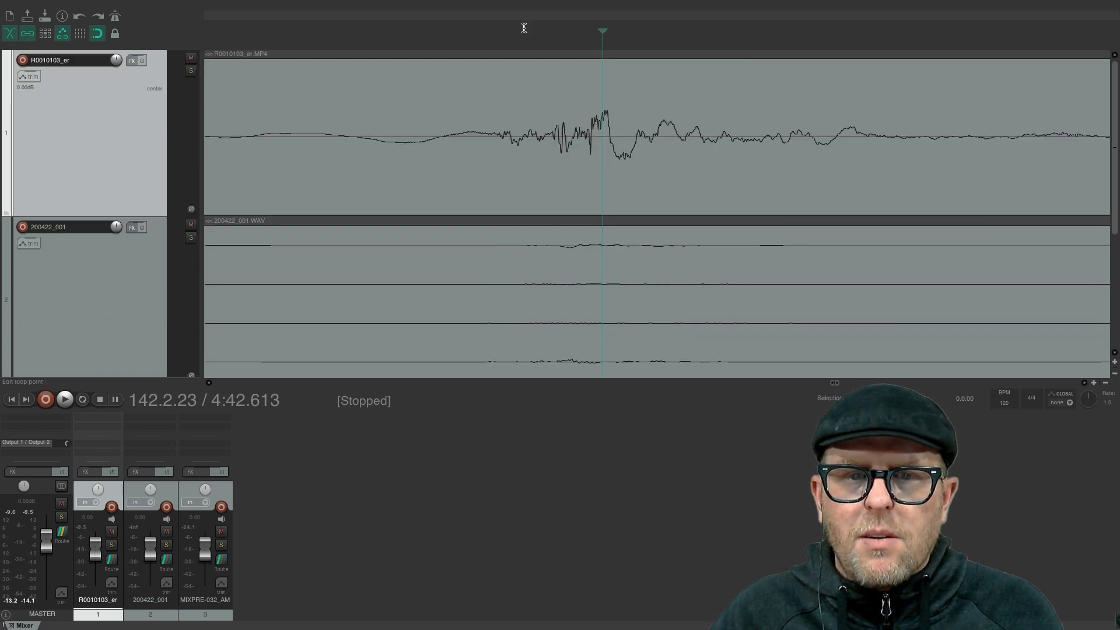
drag(605, 368, 642, 368)
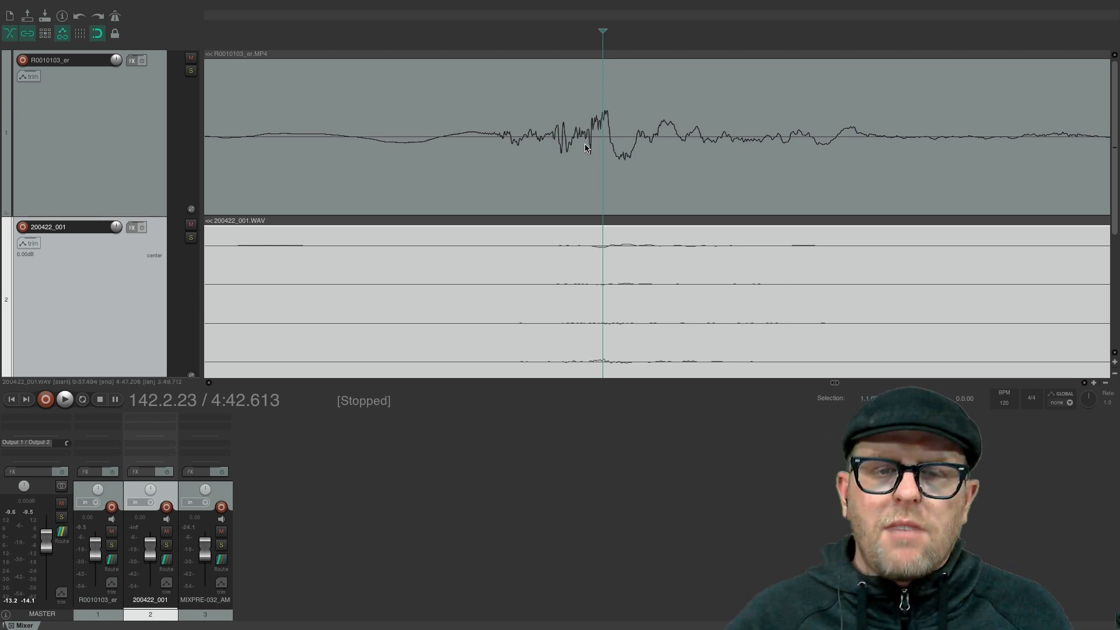
- Shrink the 200422_001 track's height and move the MIXPRE-032_AMBIX track directly beneath R0010103_er
scroll(71, 292, down, 3)
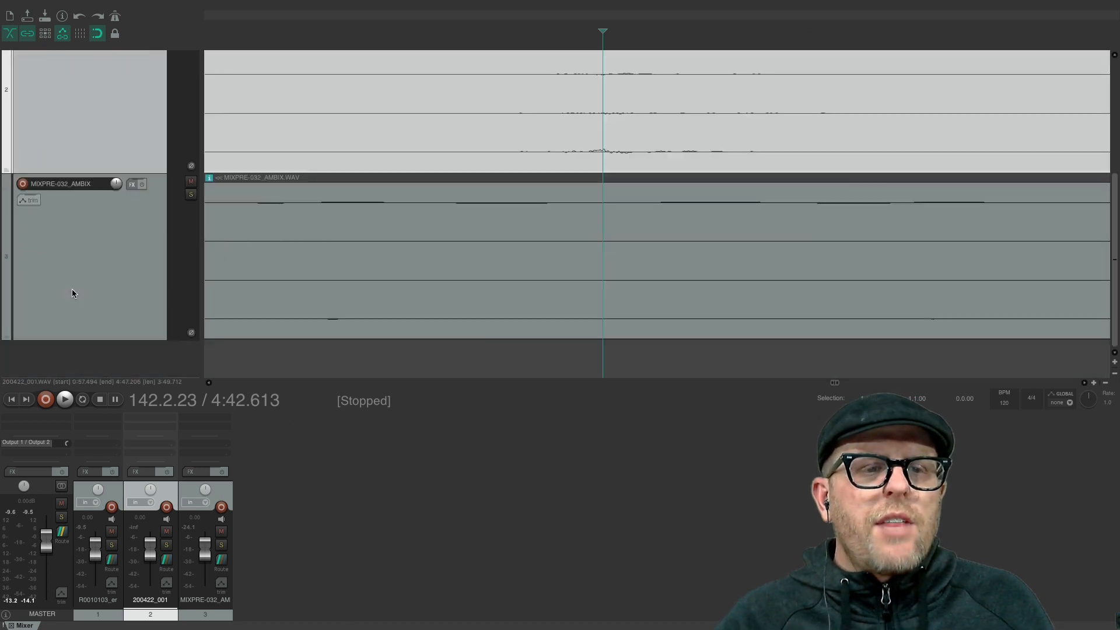
scroll(85, 266, up, 2)
drag(121, 233, 130, 123)
click(121, 248)
scroll(120, 227, up, 5)
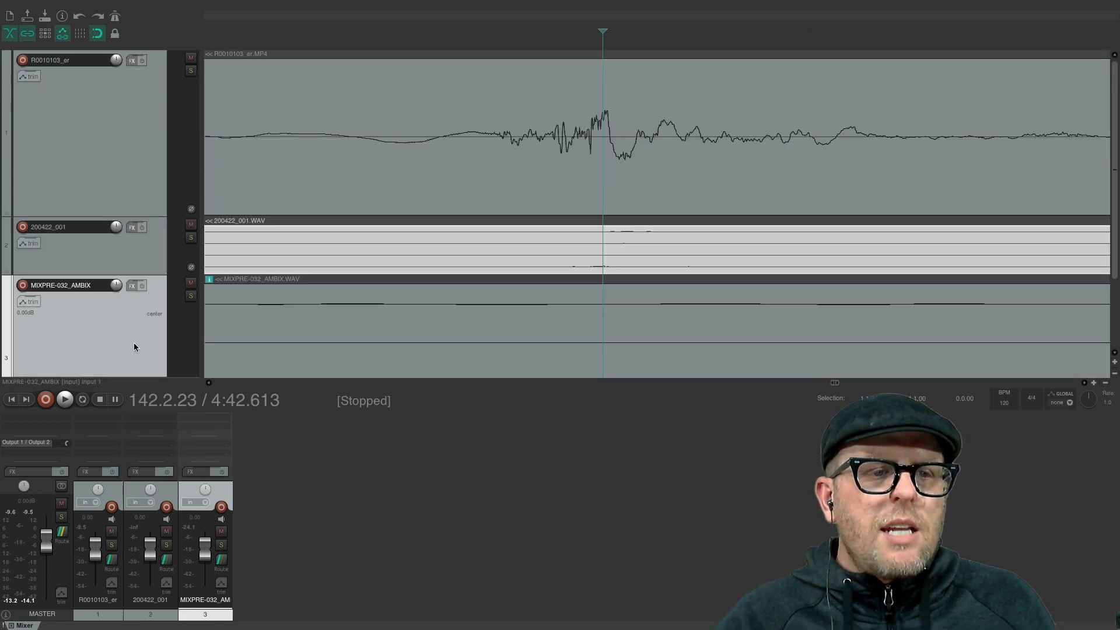
drag(134, 347, 145, 216)
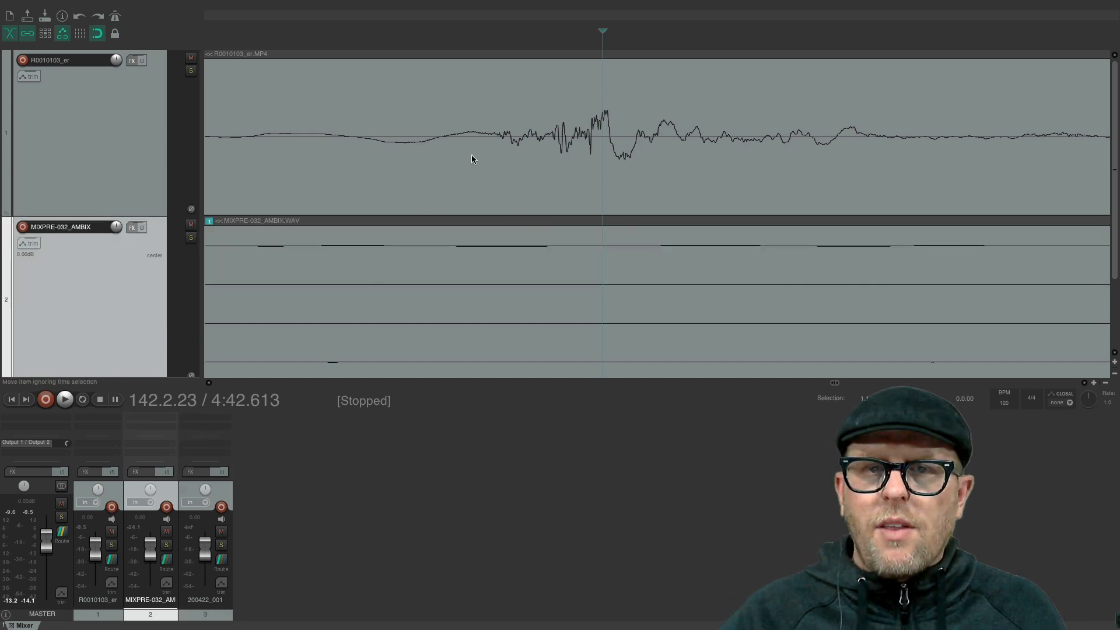
- Slide the MIXPRE-032_AMBIX clip later until its spike lines up with the R0010103_er spike at 4:42.613, fine-adjusting at close zoom
scroll(561, 41, down, 2)
scroll(562, 42, down, 3)
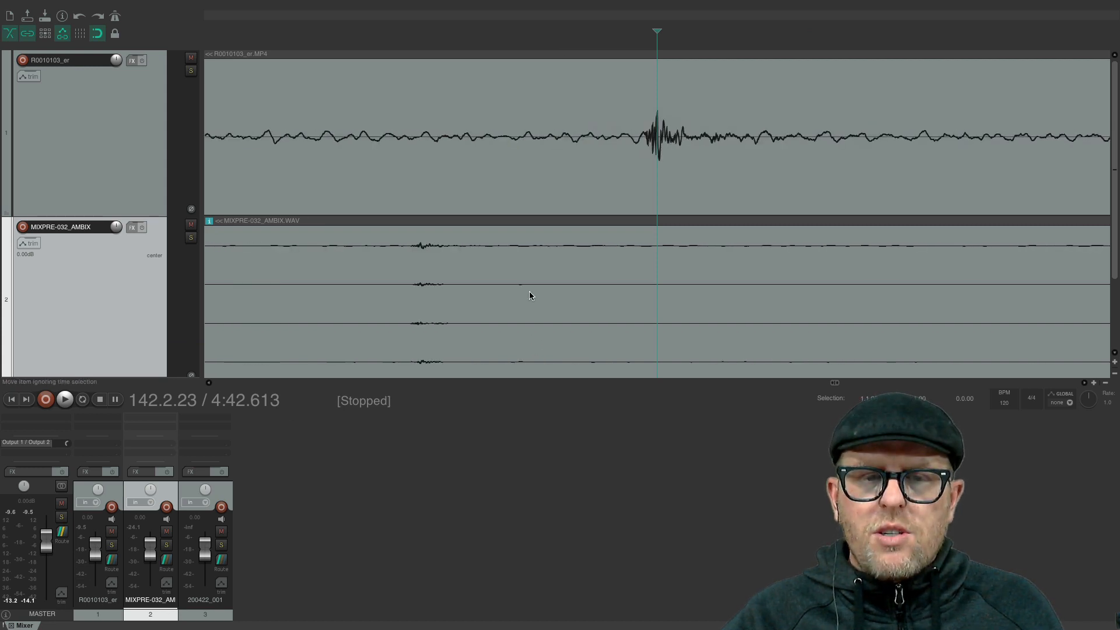
drag(531, 295, 782, 286)
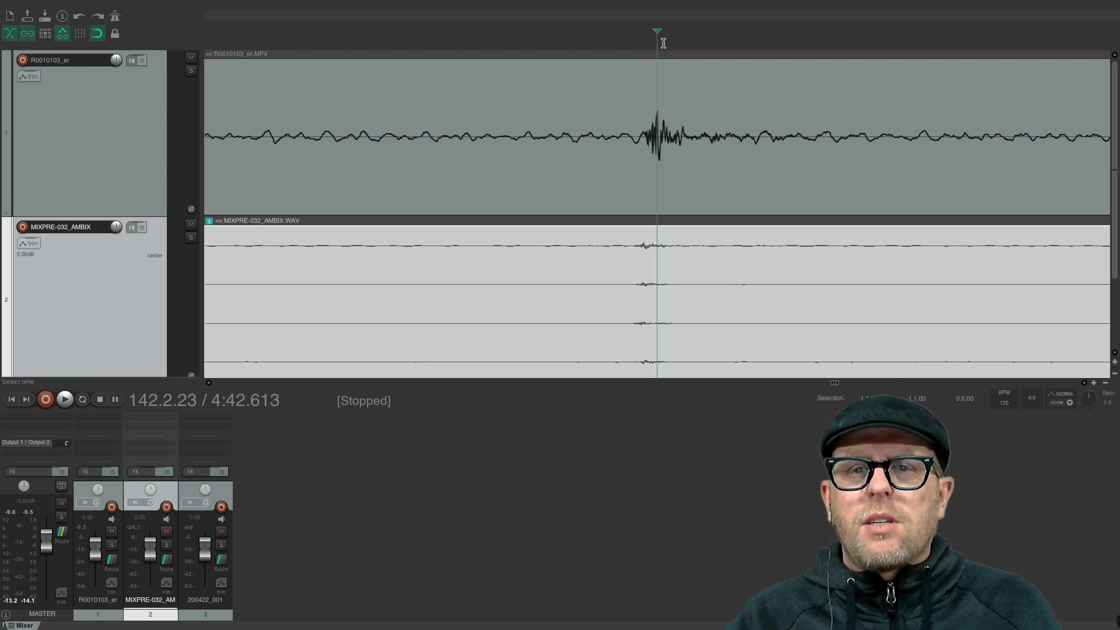
scroll(664, 39, up, 2)
scroll(663, 40, up, 3)
drag(500, 268, 675, 270)
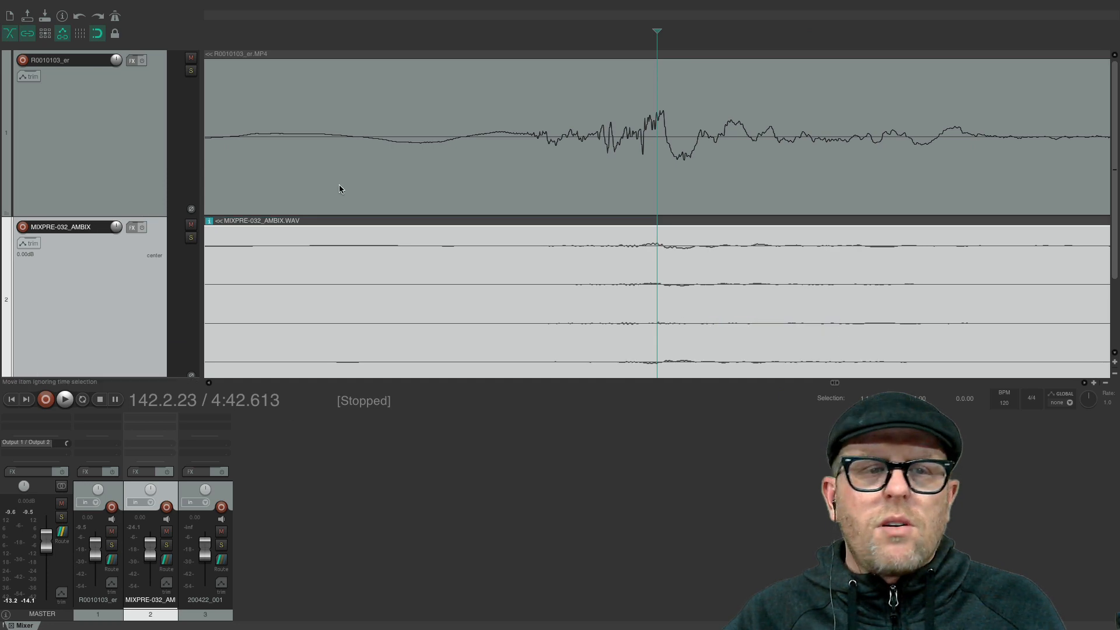
- Set the master track to 4 track channels in its output settings
scroll(114, 305, down, 3)
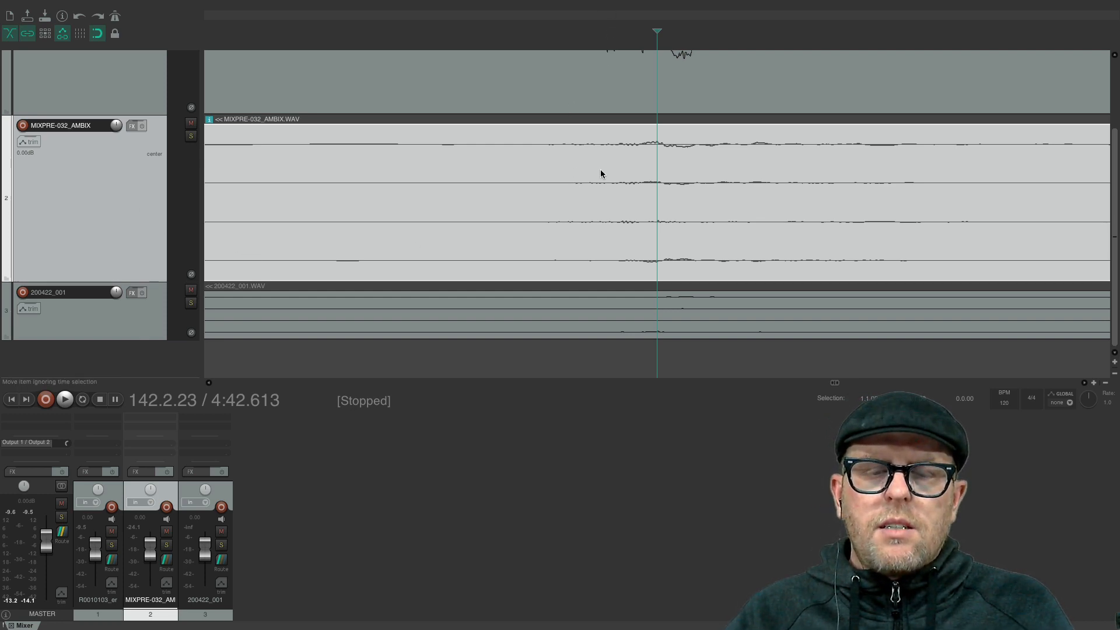
click(351, 426)
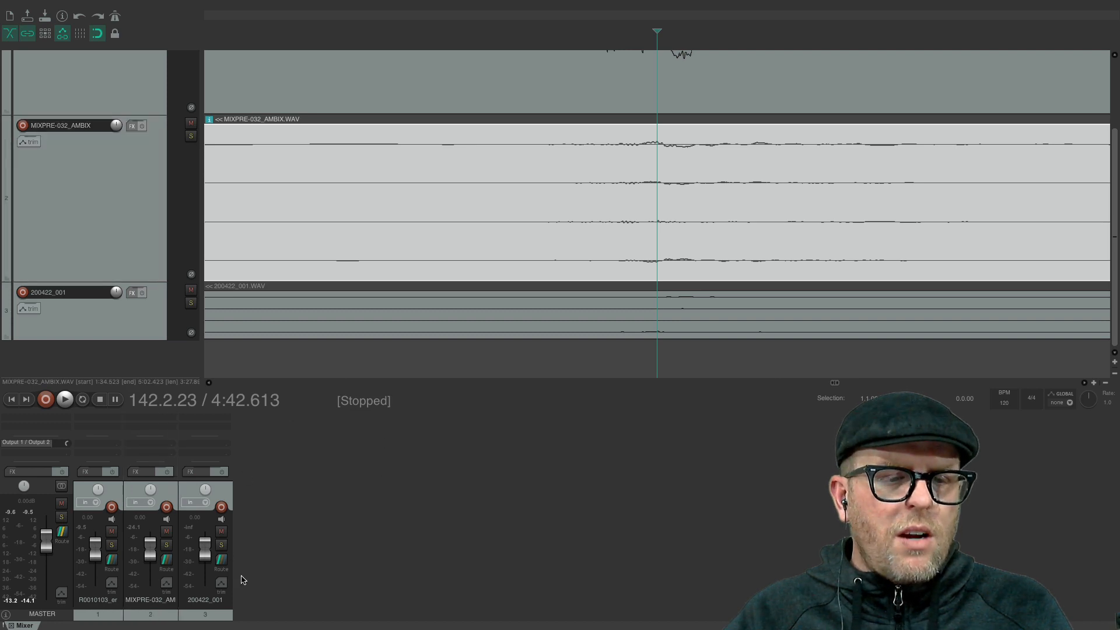
click(61, 533)
click(261, 478)
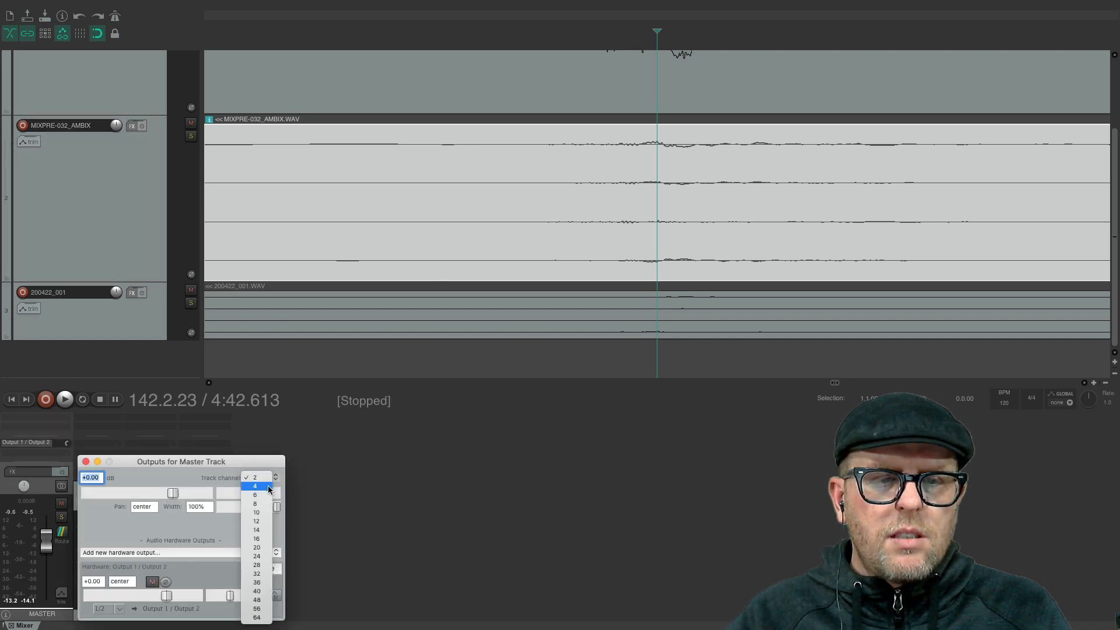
click(384, 470)
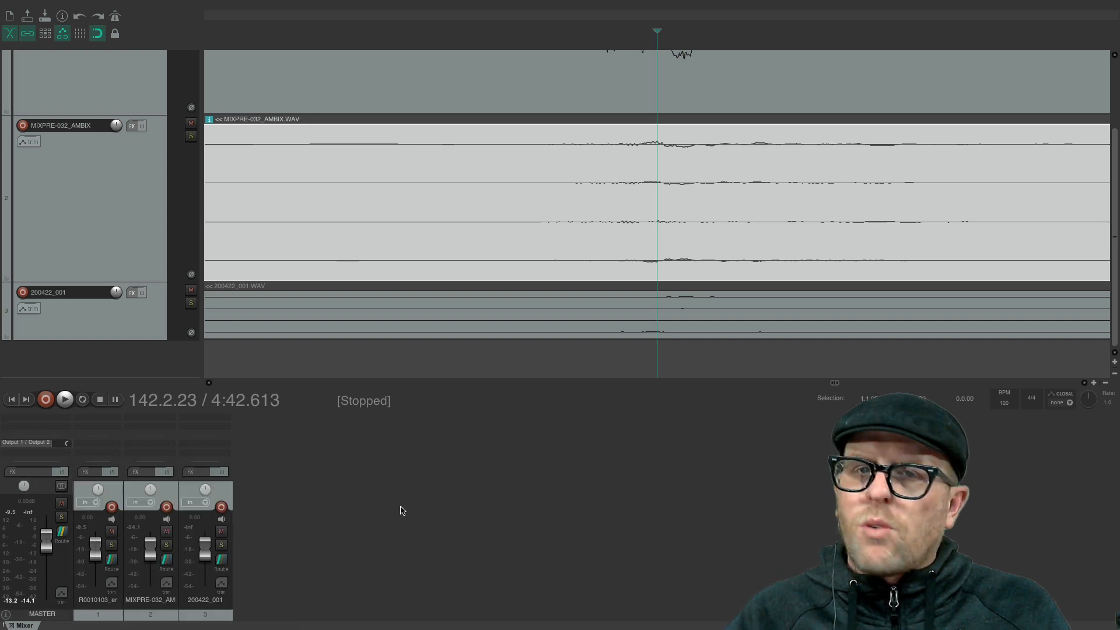
- Review the routing of R0010103_er and MIXPRE-032_AMBIX, trying 4 track channels on R0010103_er and restoring it to 2
click(111, 562)
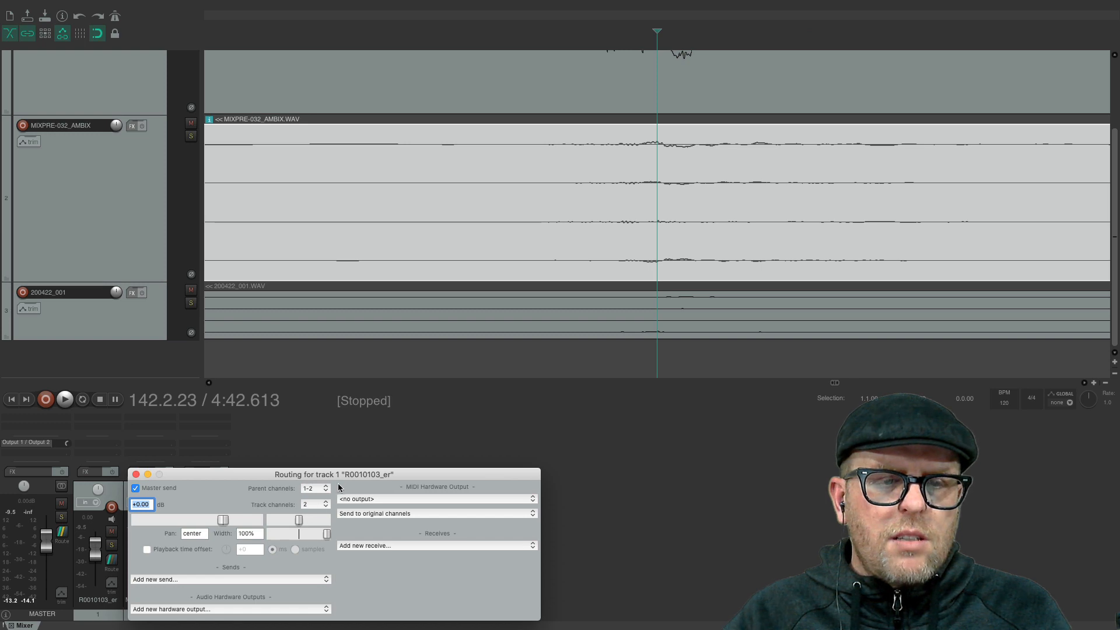
click(326, 505)
click(318, 514)
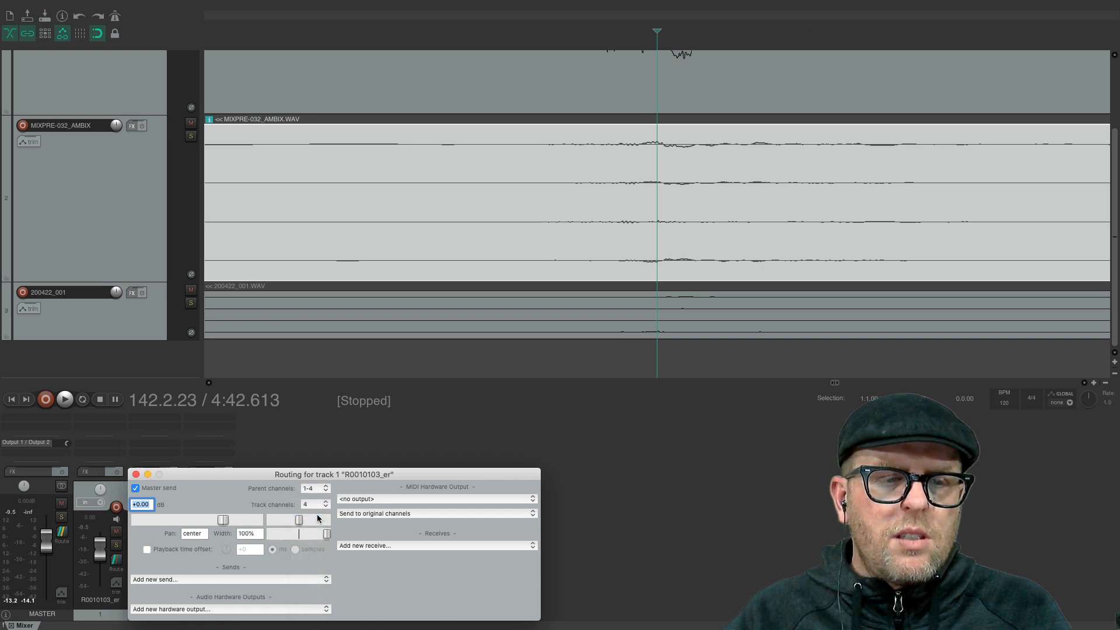
click(318, 505)
click(316, 494)
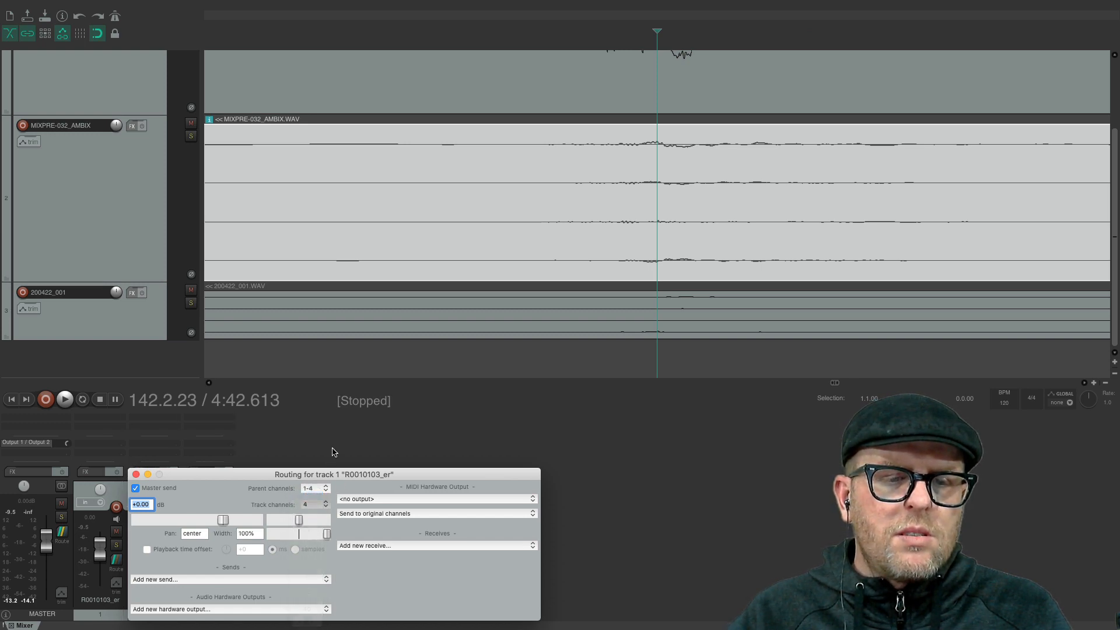
click(268, 463)
click(171, 563)
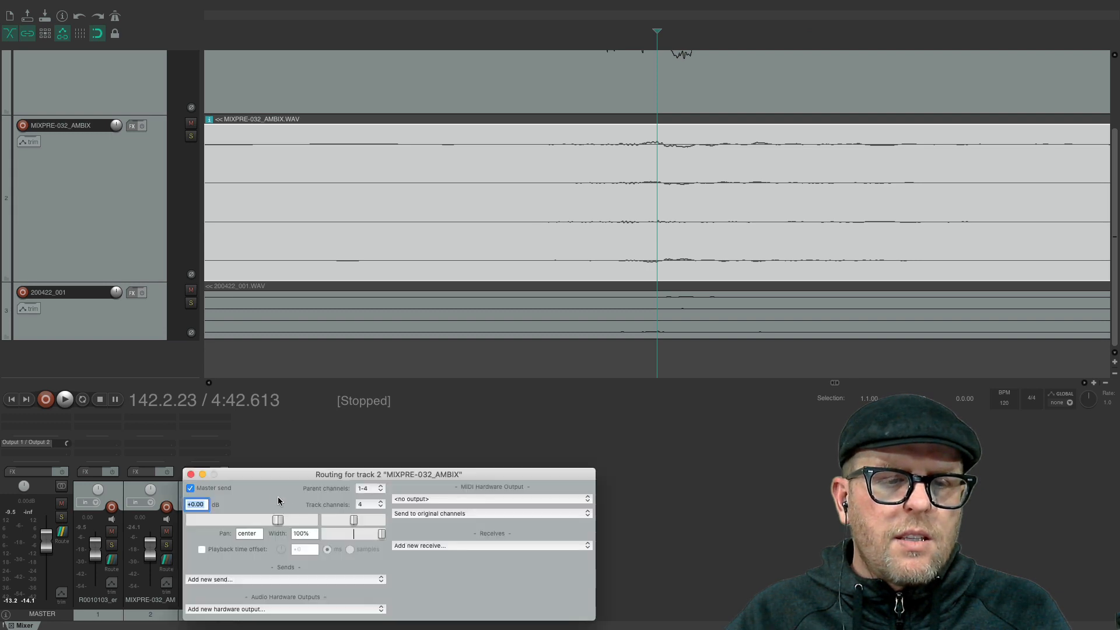
click(308, 462)
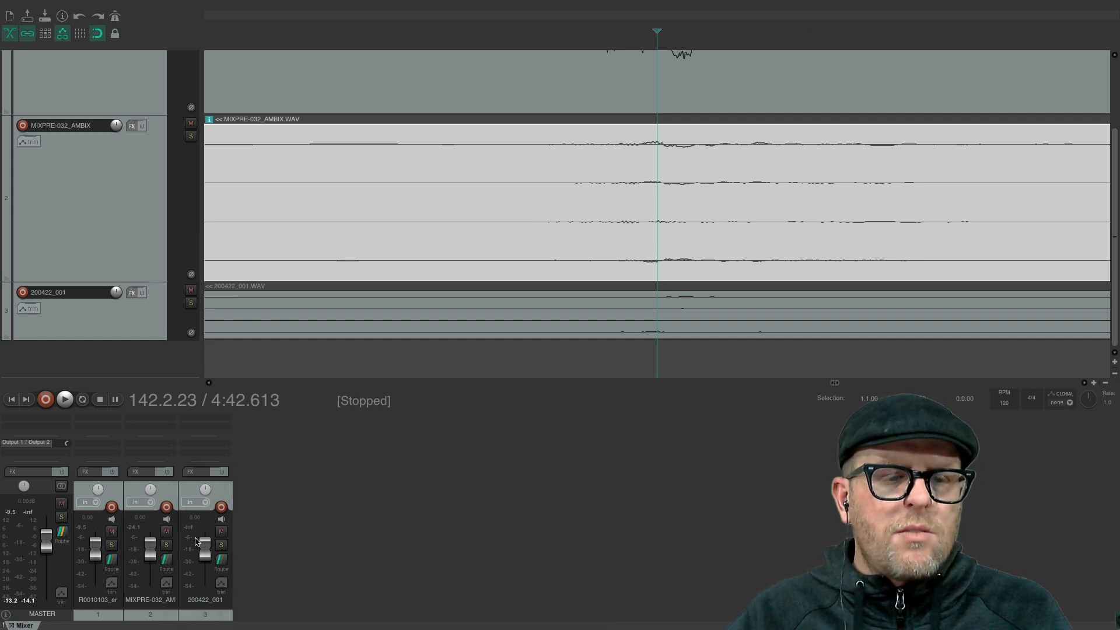
- Shrink the MIXPRE-032_AMBIX track's height and place the edit cursor at 4:42.610
click(149, 275)
drag(152, 282, 78, 126)
click(500, 267)
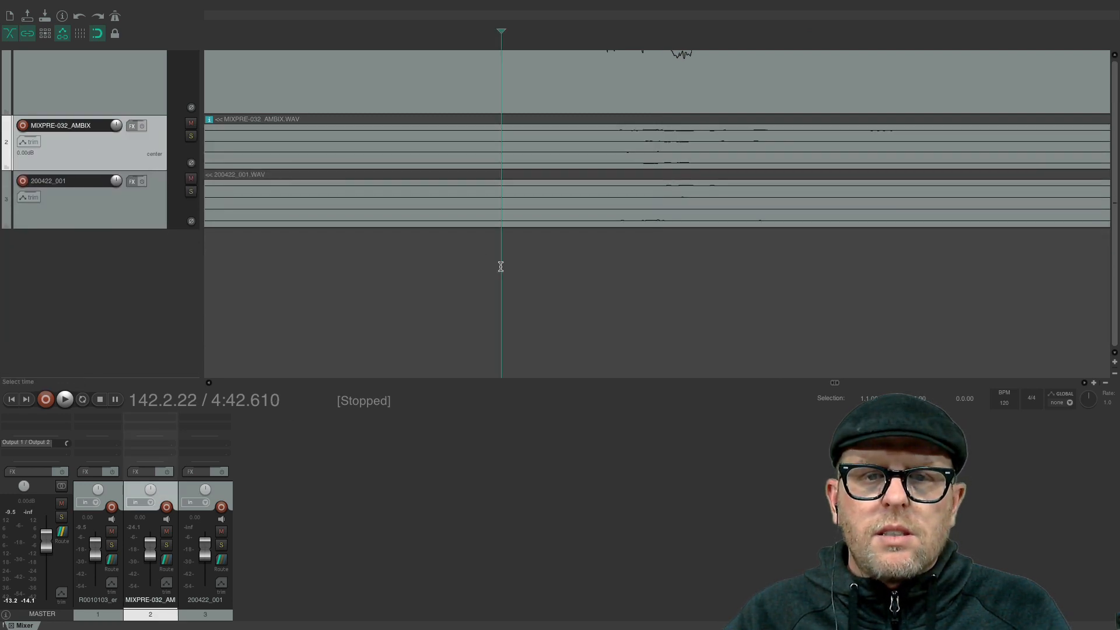
scroll(501, 267, up, 3)
scroll(501, 268, down, 1)
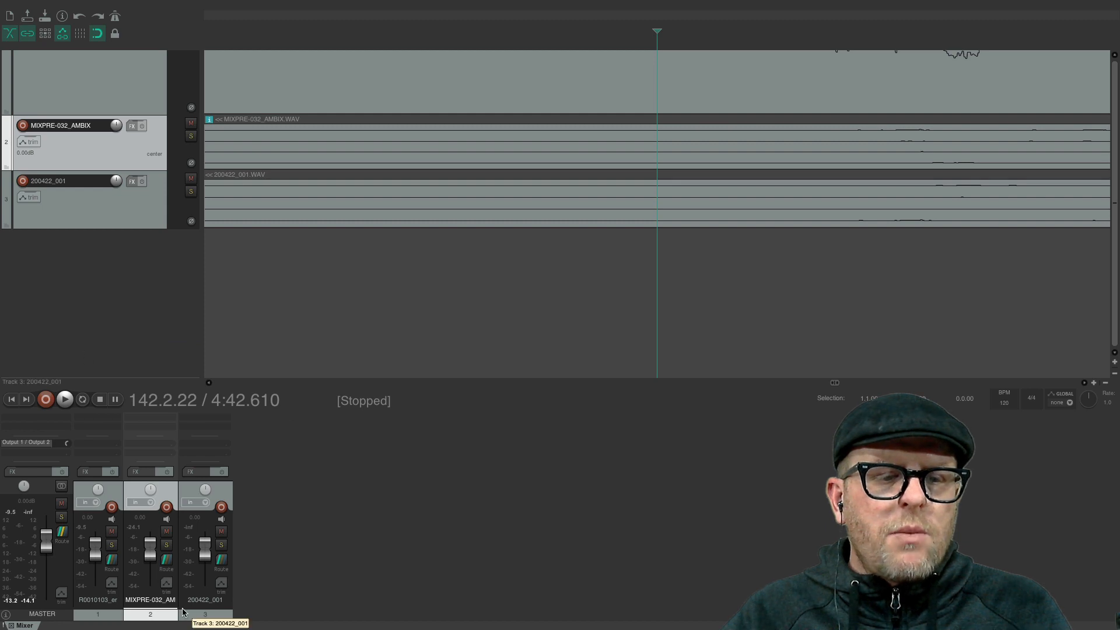
- Mute the MIXPRE-032_AMBIX track and briefly play the project from the edit cursor
click(167, 532)
key(space)
key(space)
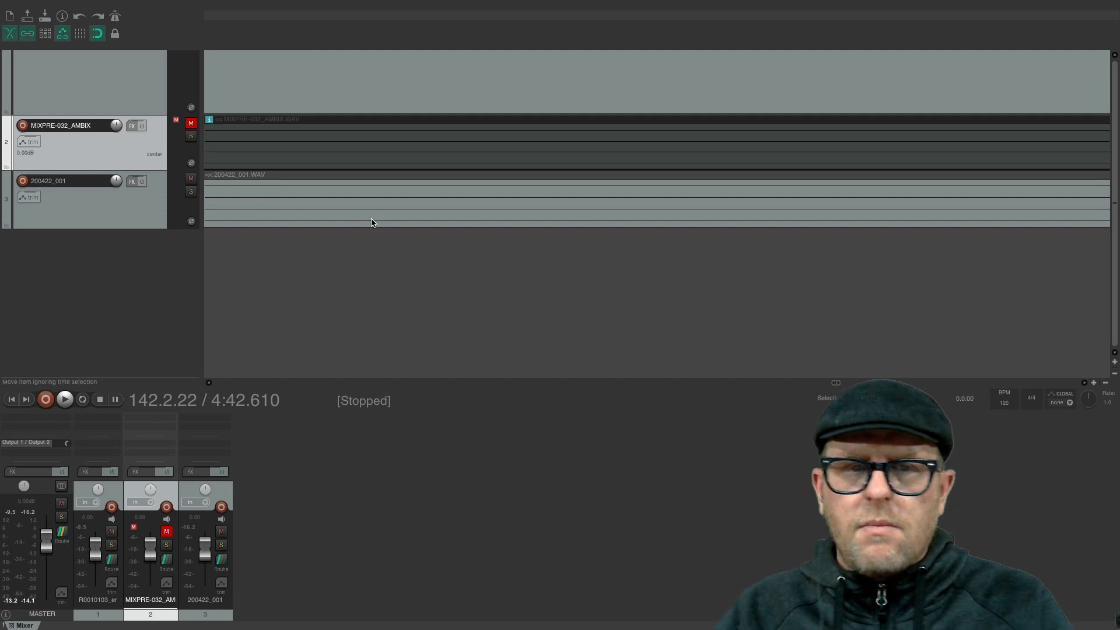
- Zoom the timeline out until the ends of all three clips can be compared
scroll(374, 224, down, 5)
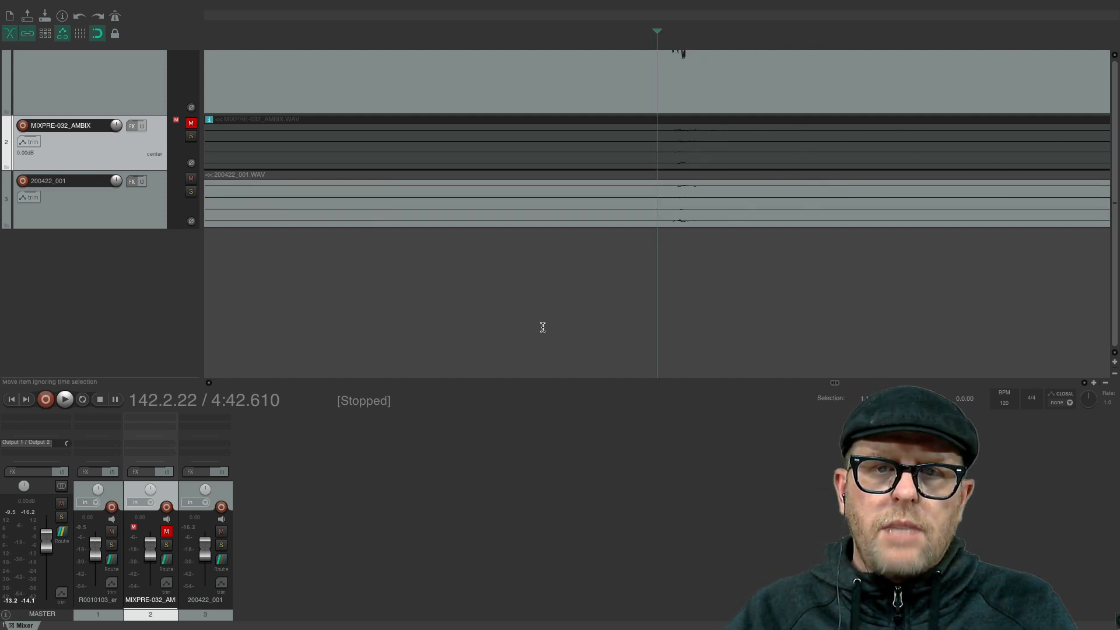
scroll(596, 119, down, 8)
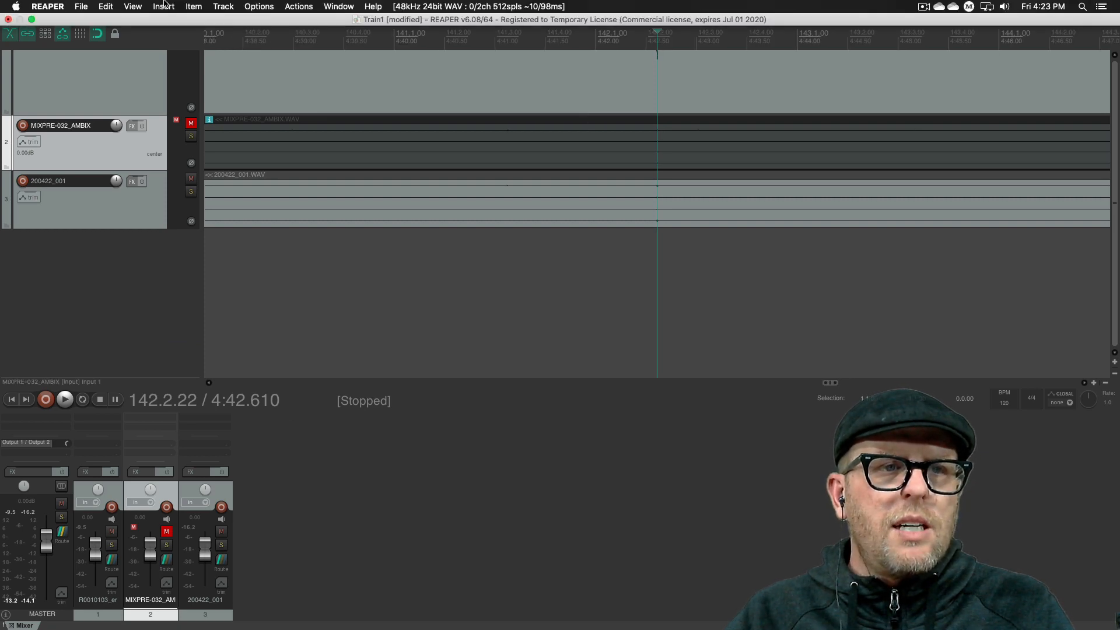
click(188, 5)
mouse_move(126, 7)
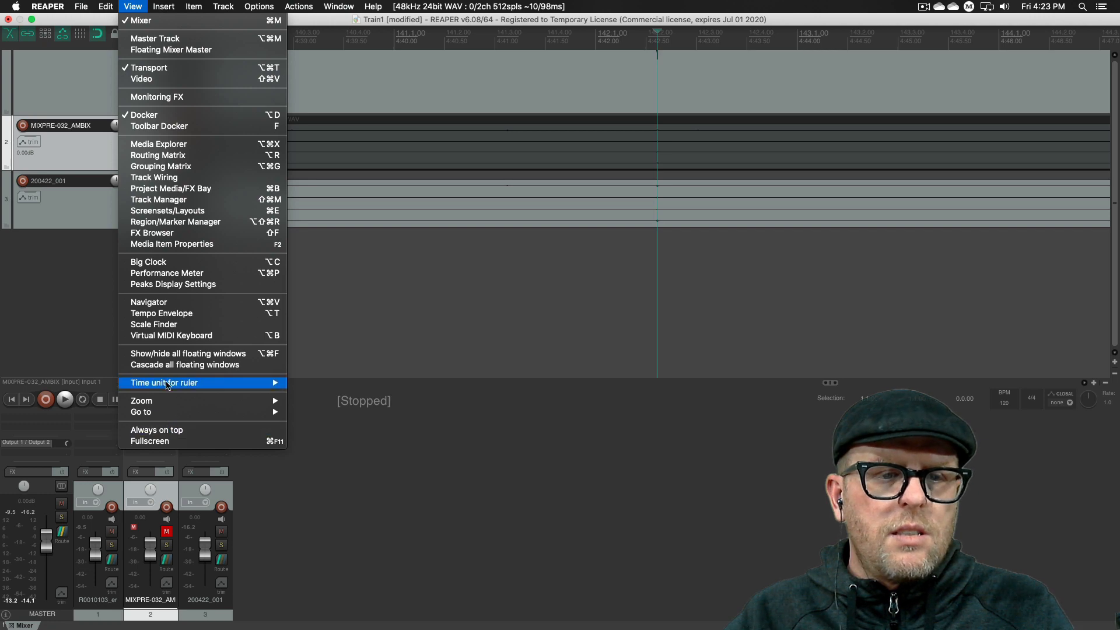
mouse_move(169, 404)
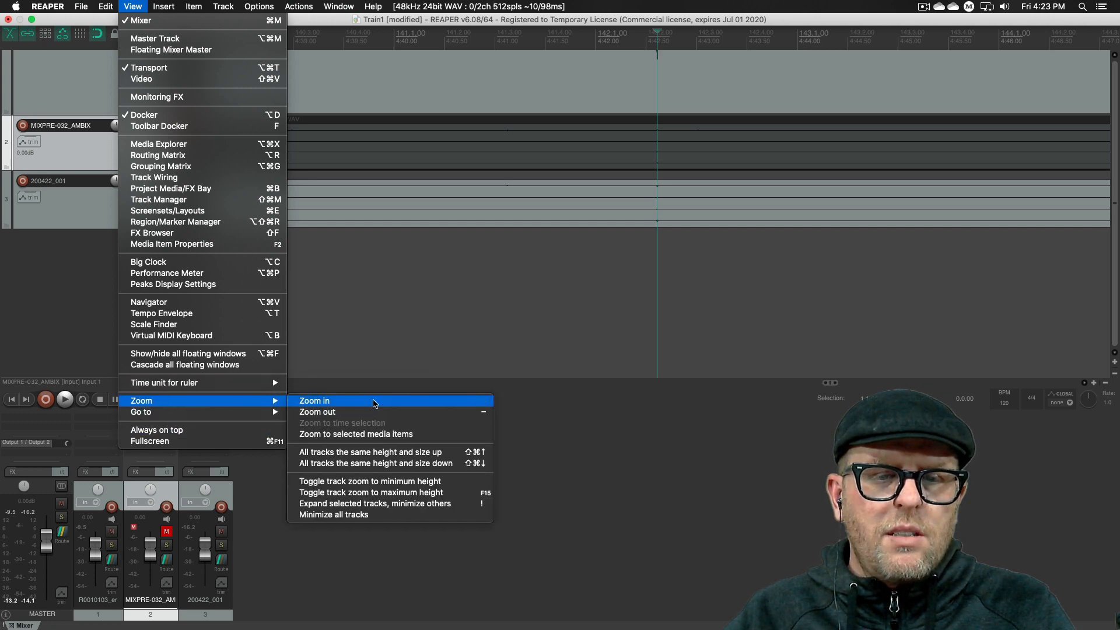
click(374, 412)
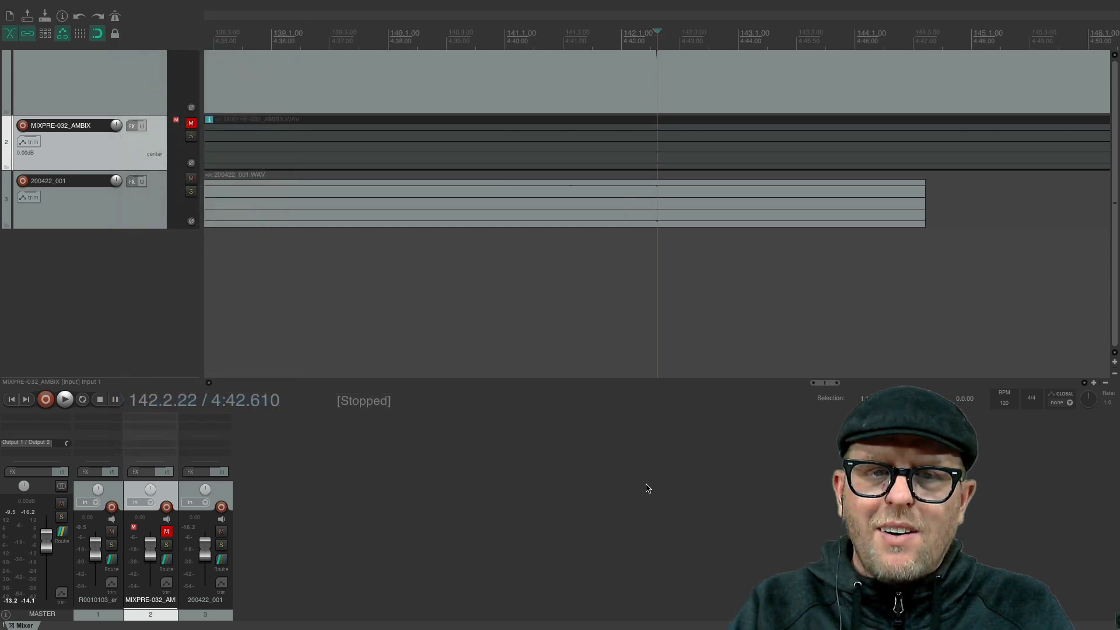
key(minus)
key(equal)
key(equal)
key(equal)
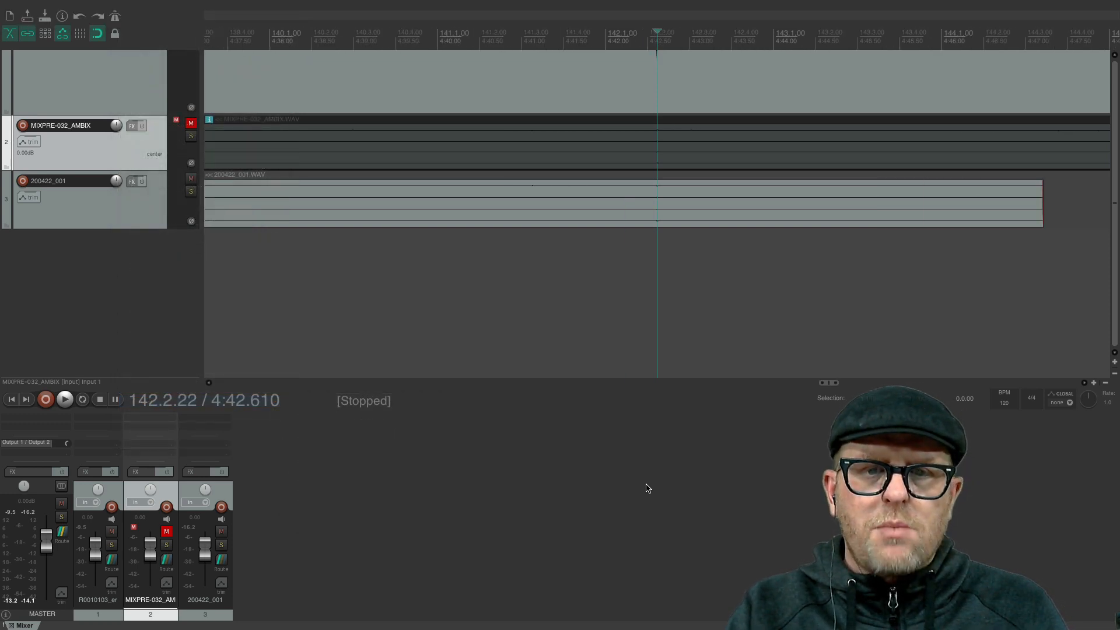
key(minus)
key(minus)
key(minus)
key(minus)
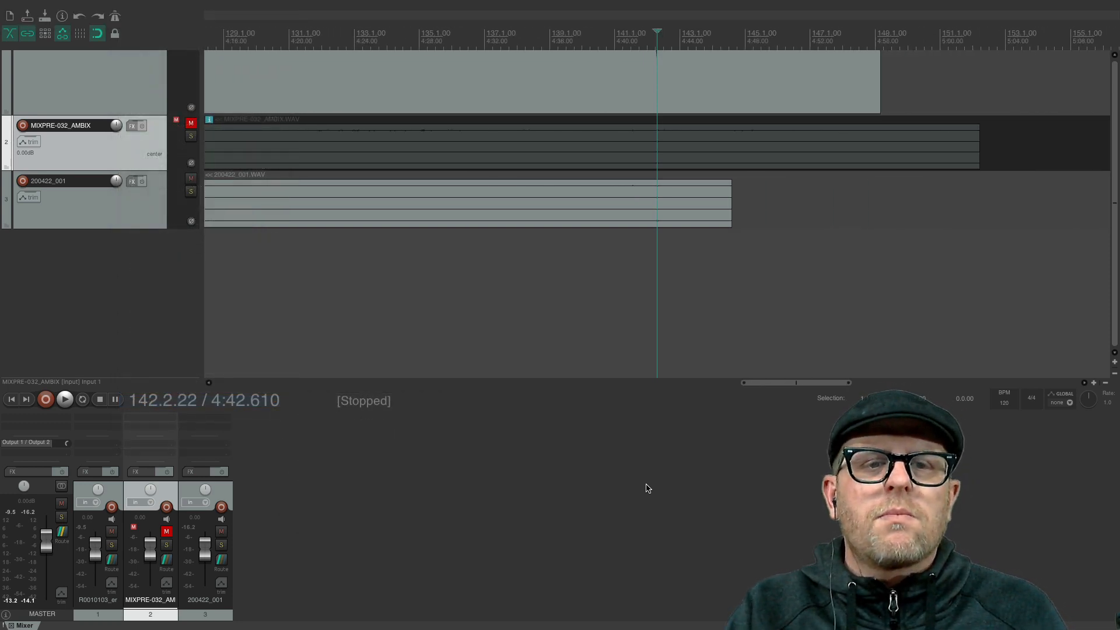
key(minus)
key(minus)
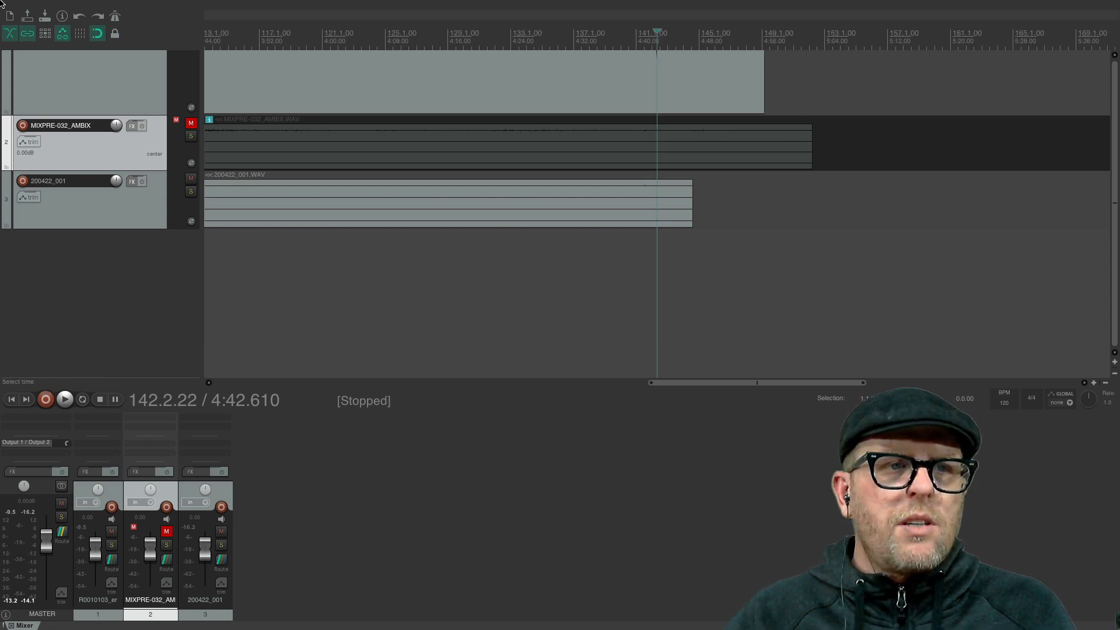
mouse_move(2, 3)
click(163, 6)
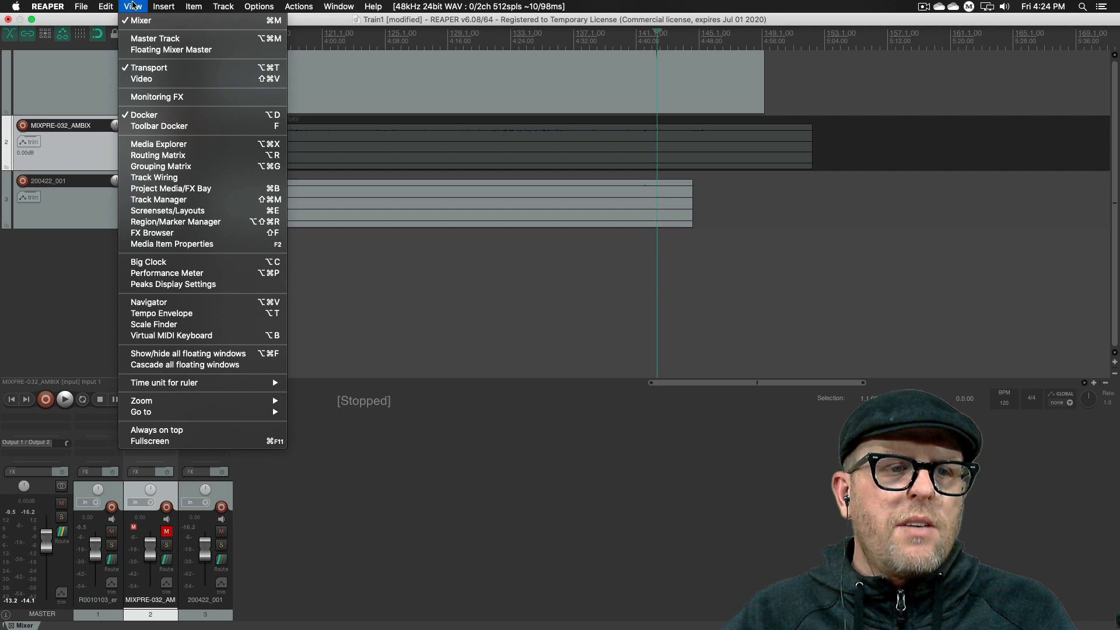
click(134, 6)
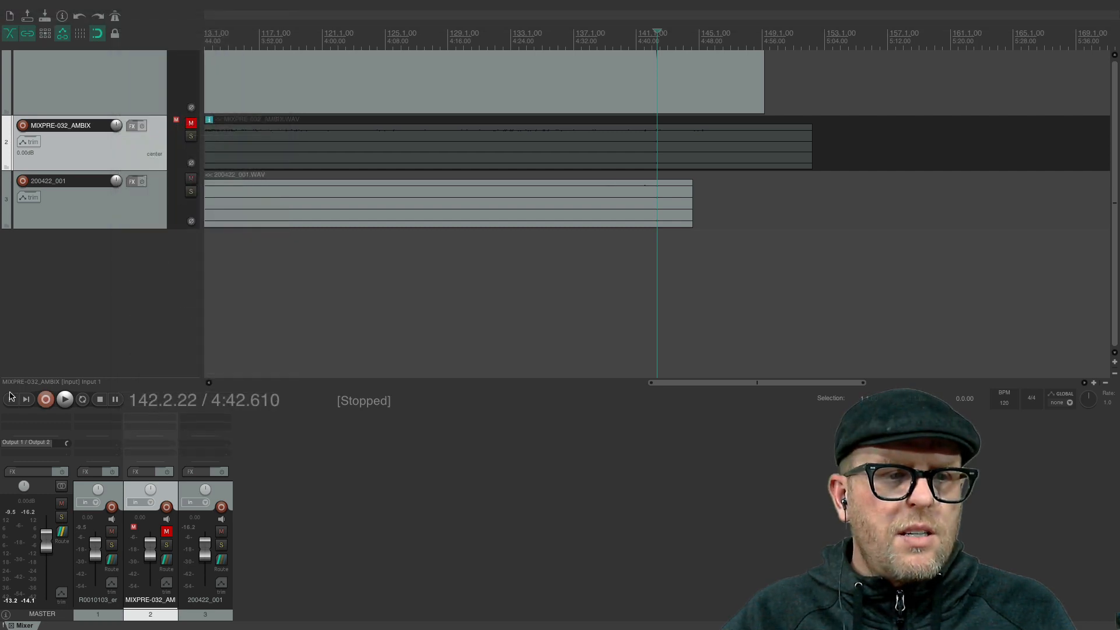
- Return to the project start and extend the beginnings of the MIXPRE-032_AMBIX and 200422_001 clips back to 0:00
click(12, 399)
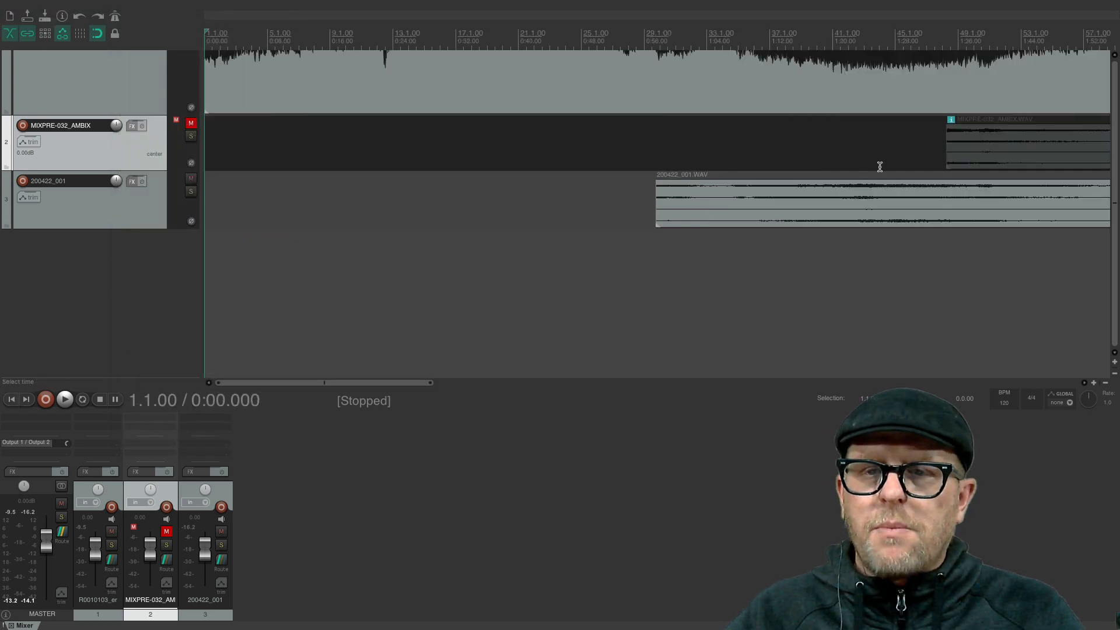
drag(952, 150, 33, 133)
drag(659, 214, 35, 199)
scroll(394, 215, up, 2)
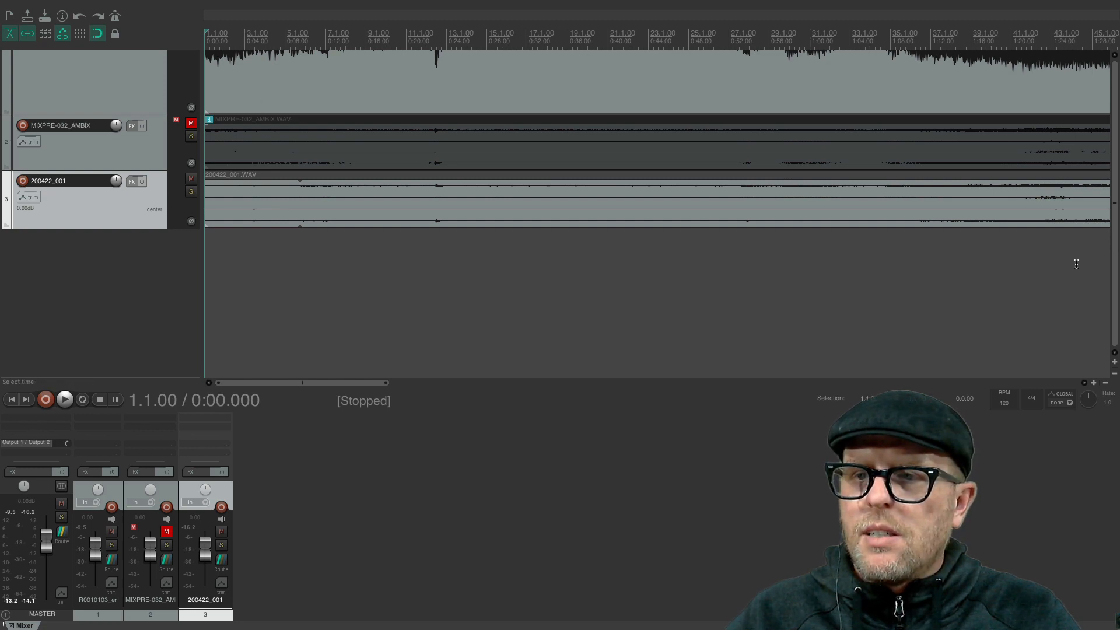
click(1113, 57)
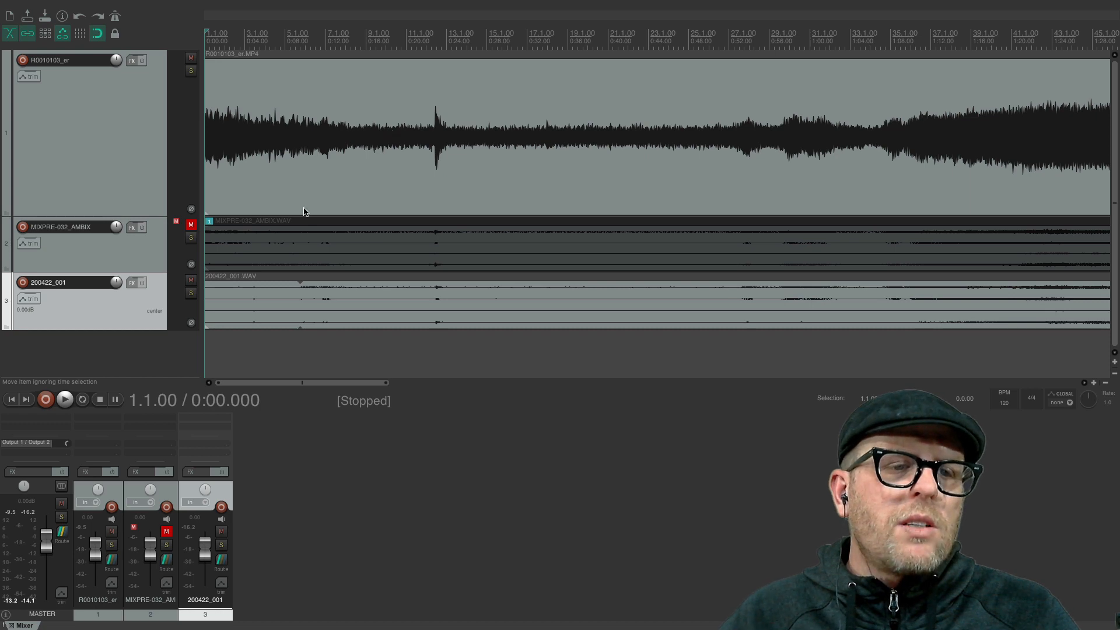
- Add the FB360 Control (ambiX) plug-in to the master track
click(156, 358)
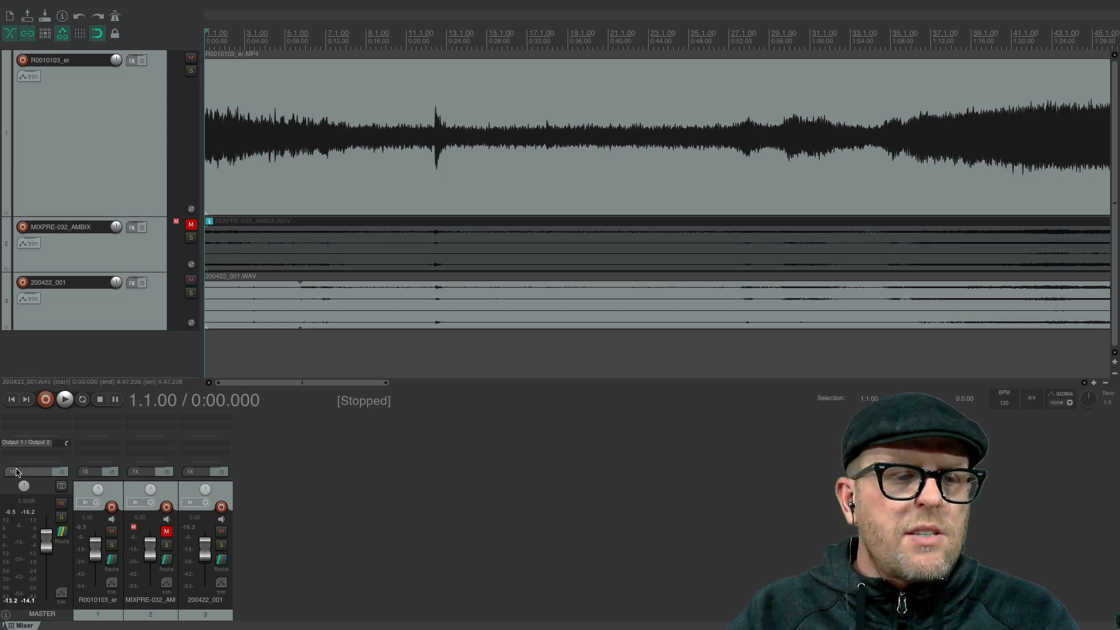
double_click(49, 420)
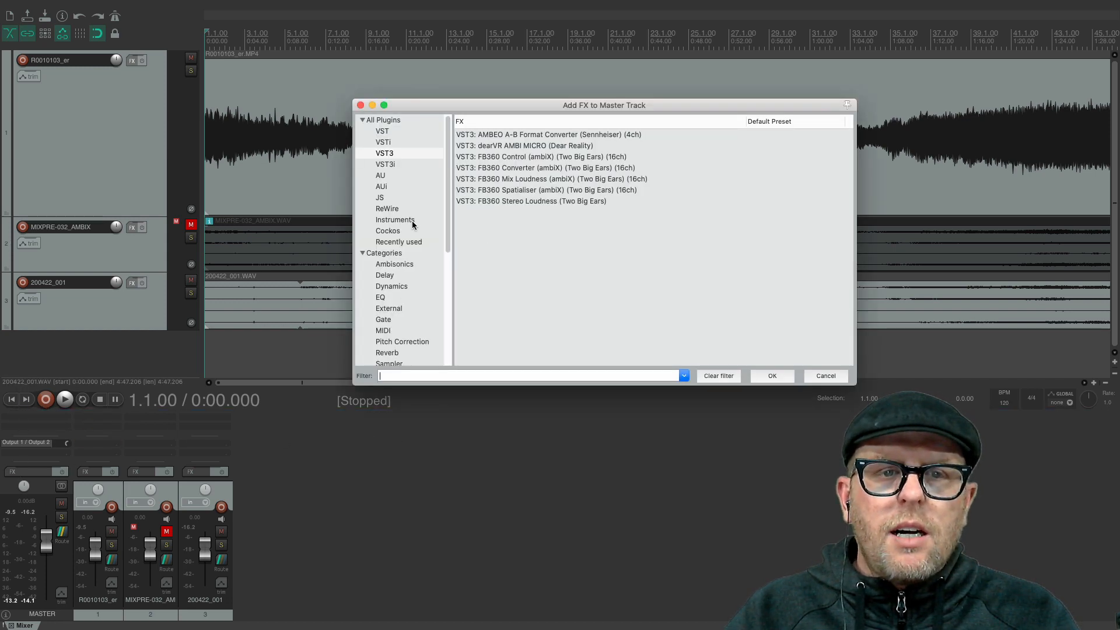
scroll(403, 234, down, 5)
scroll(432, 242, up, 2)
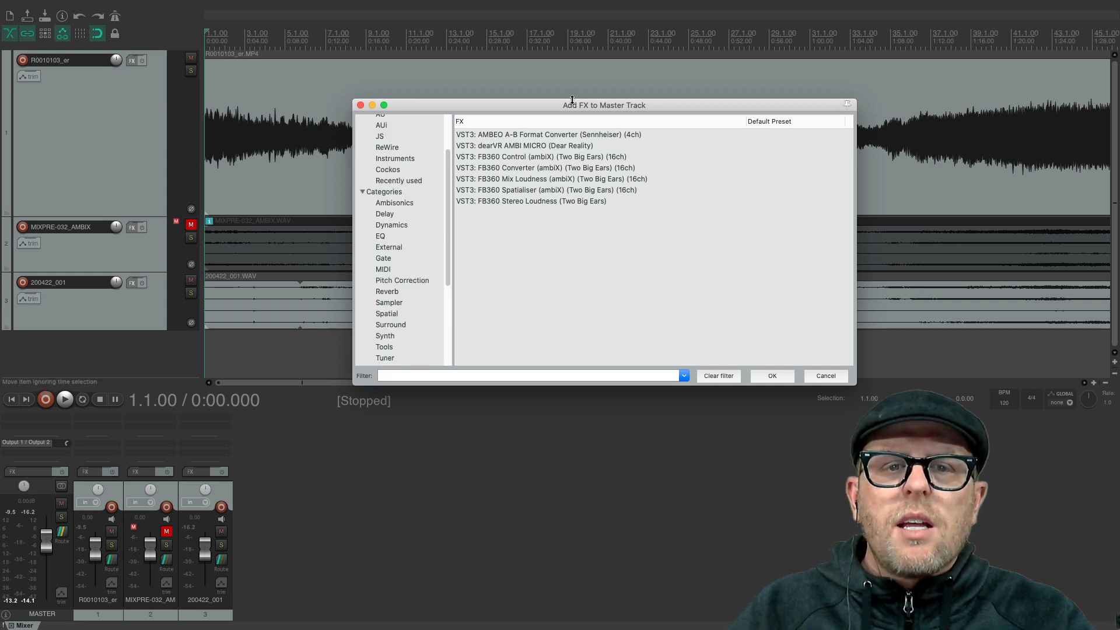
double_click(546, 157)
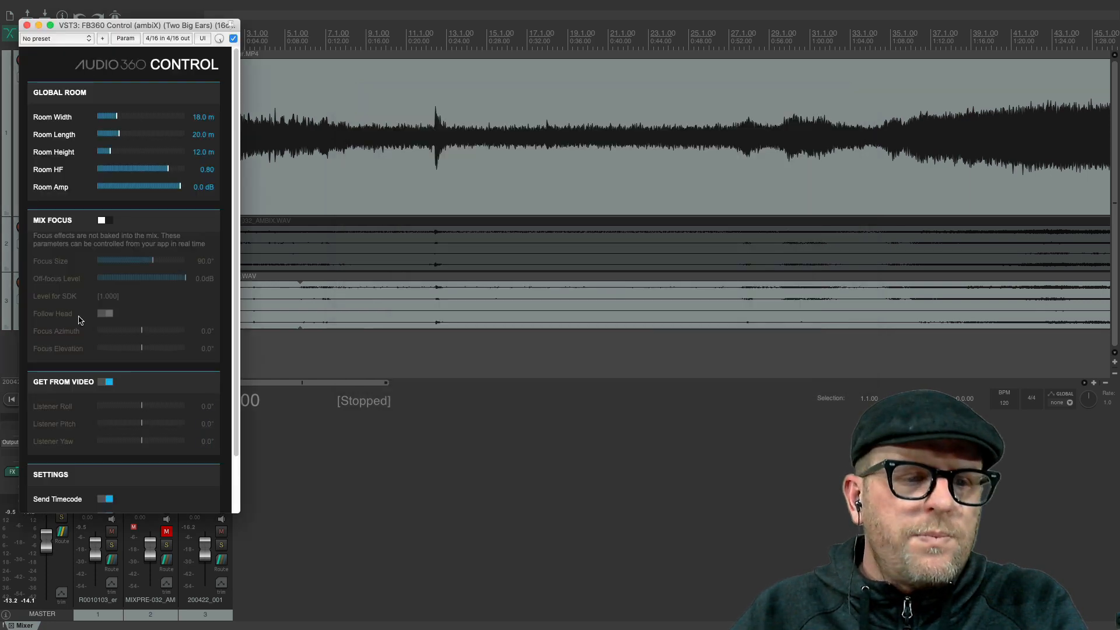
- Review the FB360 Control plug-in's room, mix focus, video and timecode settings
scroll(87, 305, down, 3)
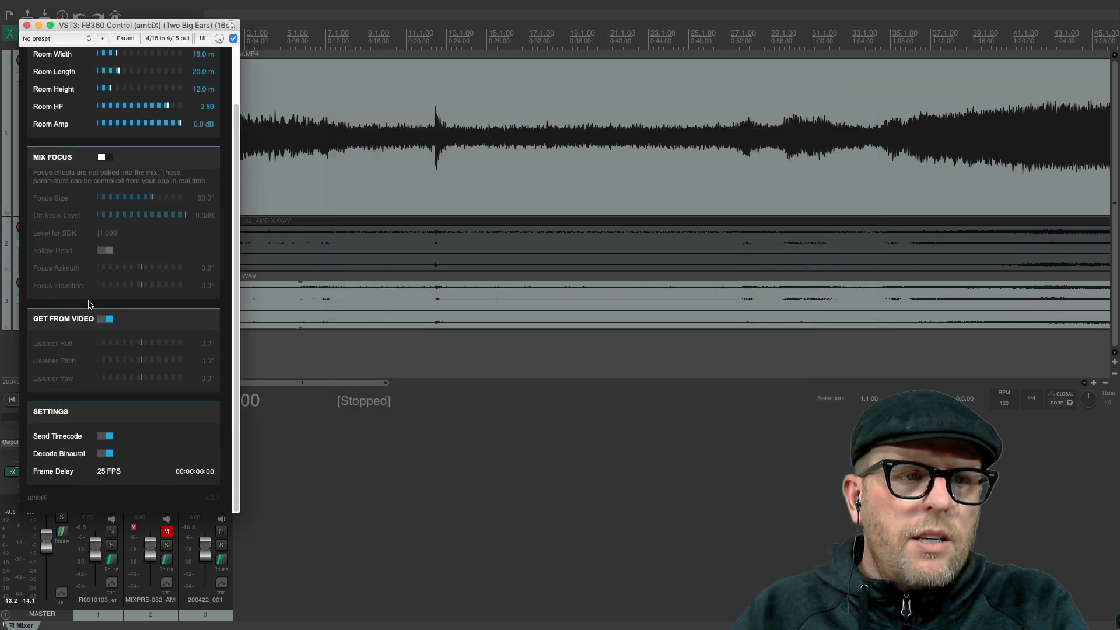
scroll(88, 305, up, 3)
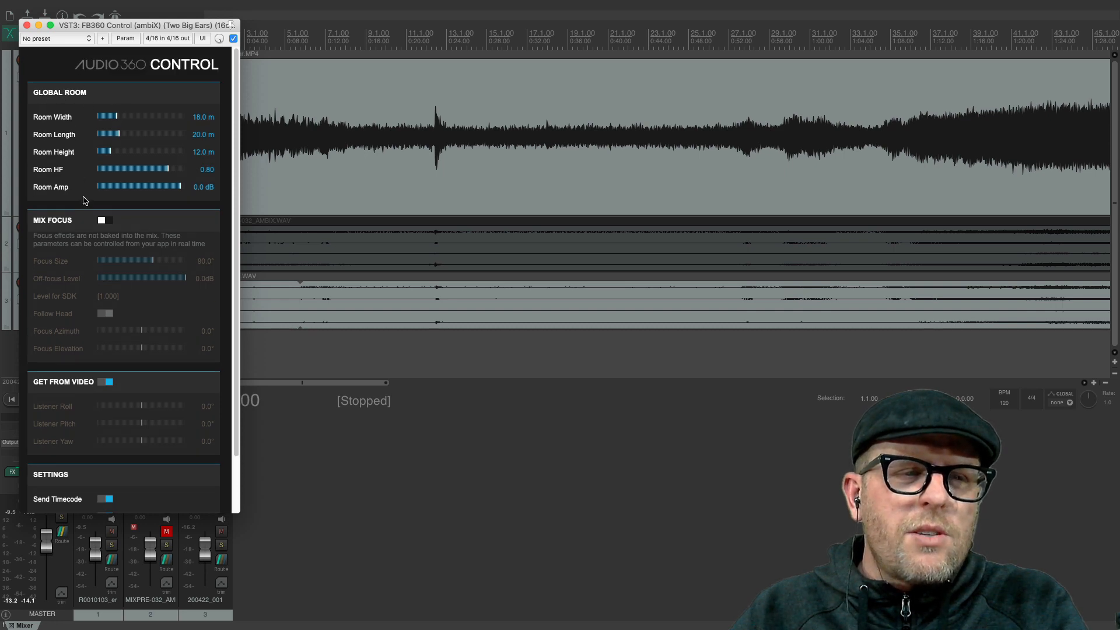
scroll(123, 303, down, 3)
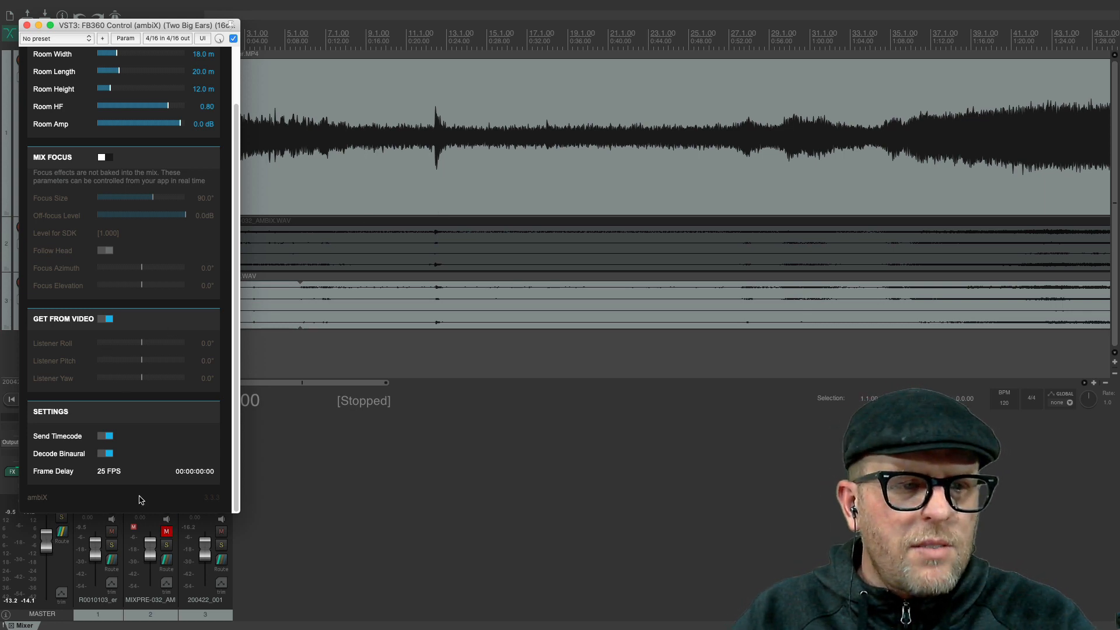
scroll(73, 64, up, 3)
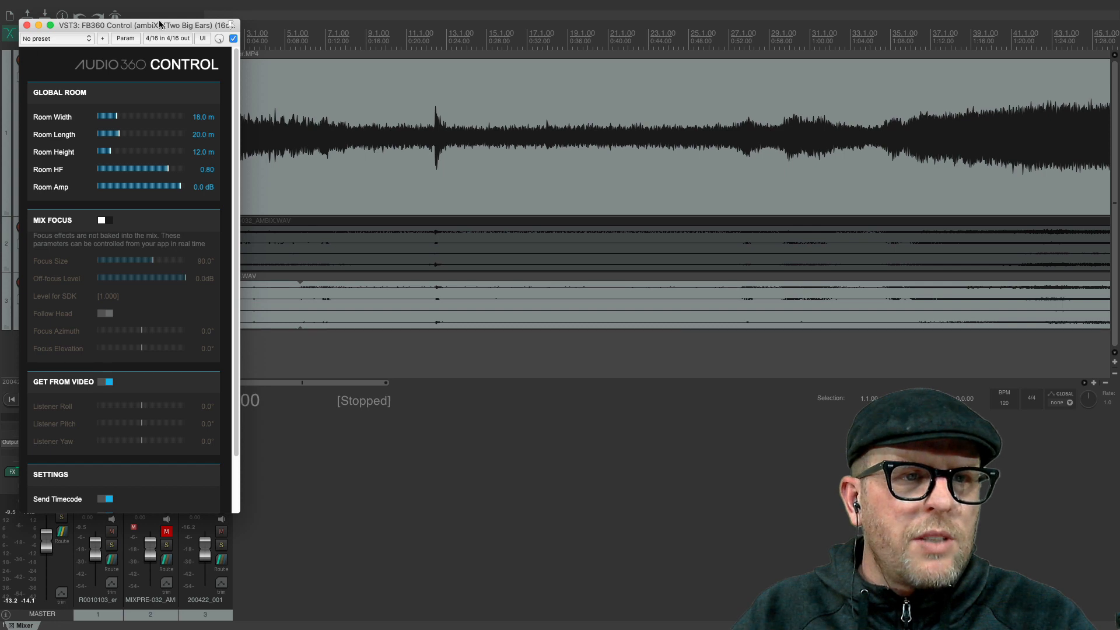
click(27, 25)
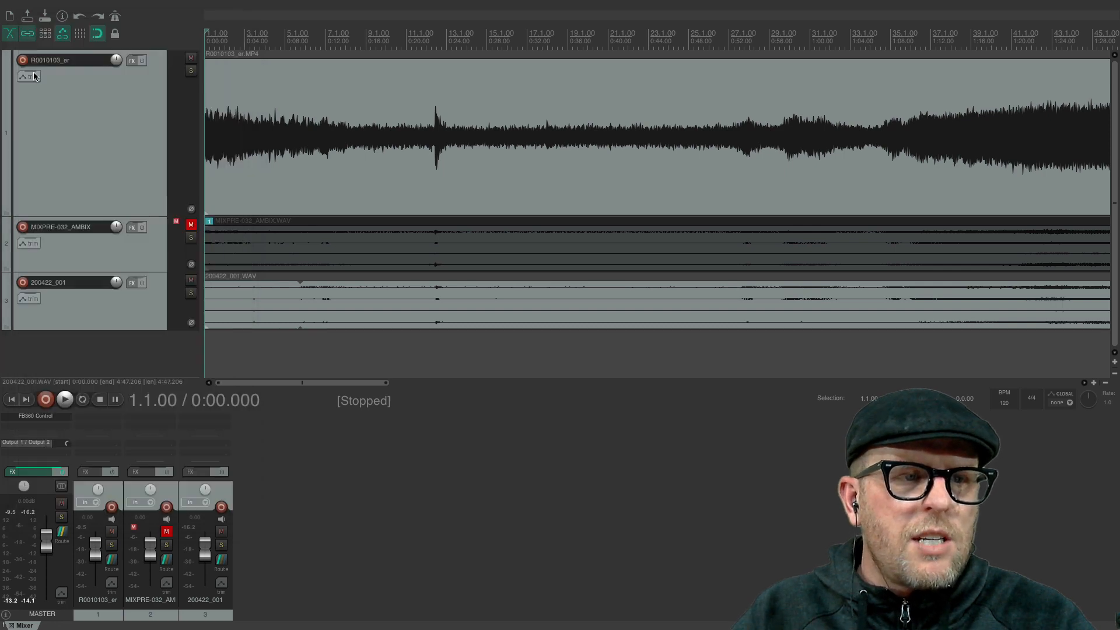
click(61, 417)
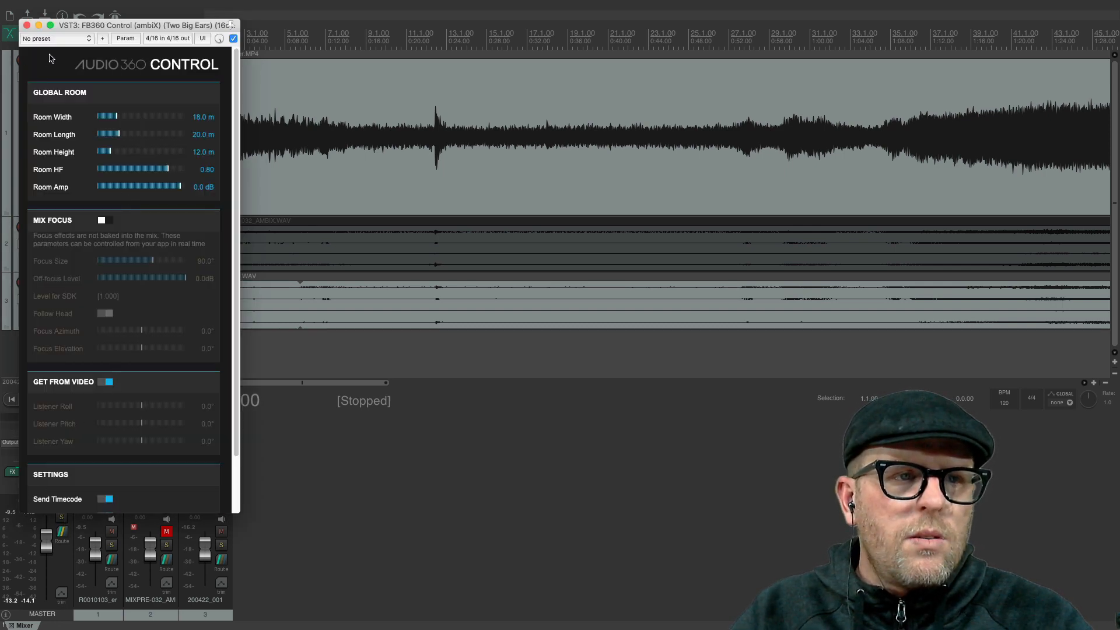
click(27, 25)
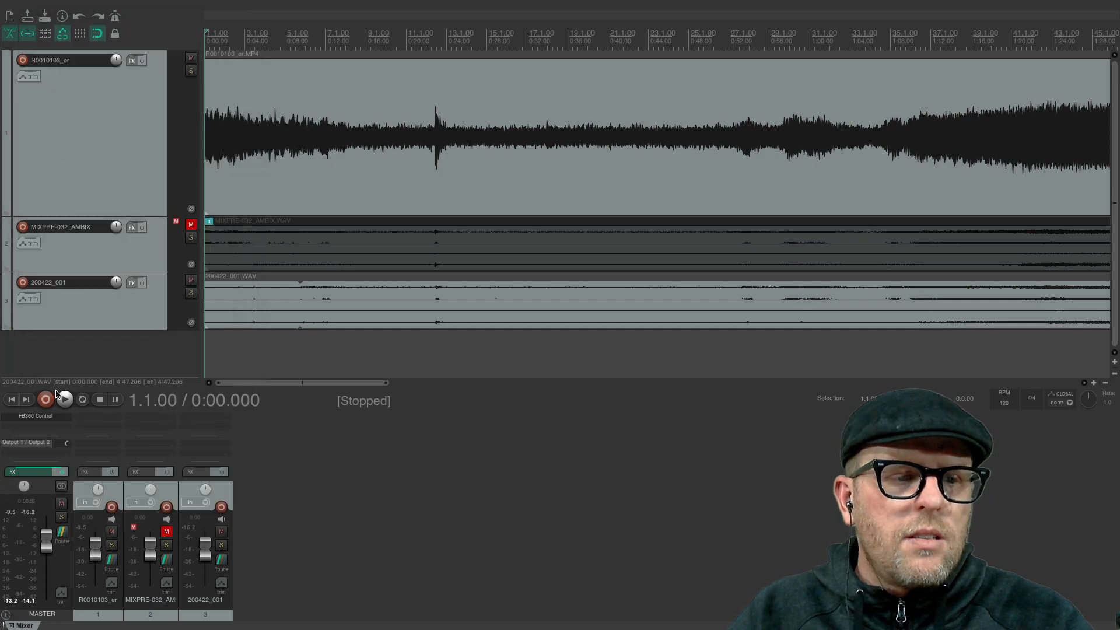
- Replace FB360 Control on the master track with the FB360 Converter (ambiX) plug-in
right_click(35, 416)
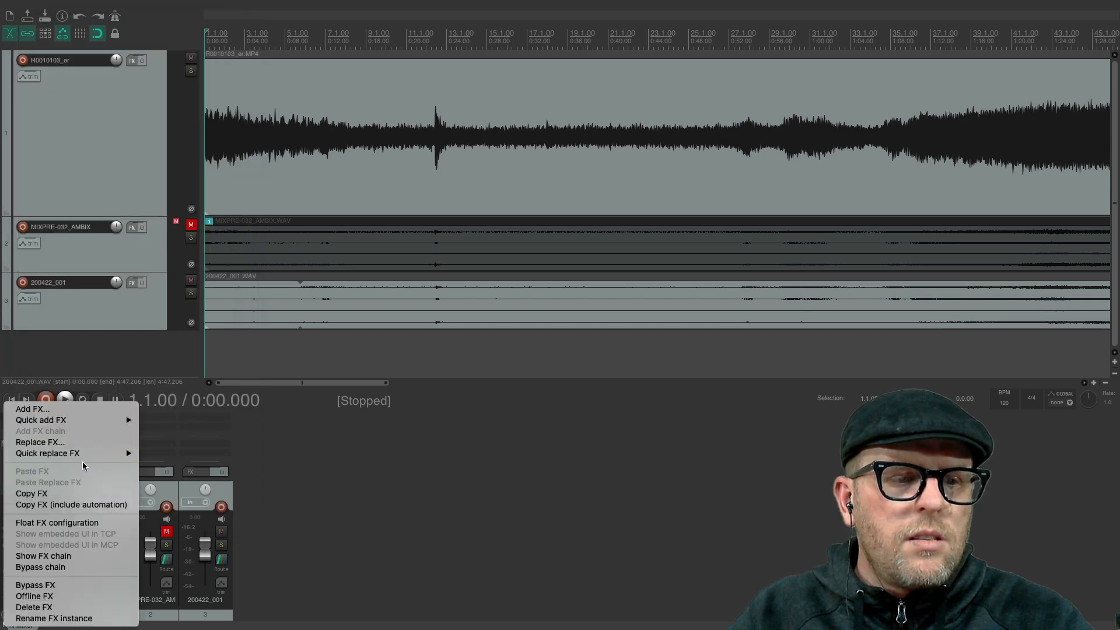
mouse_move(83, 459)
mouse_move(199, 458)
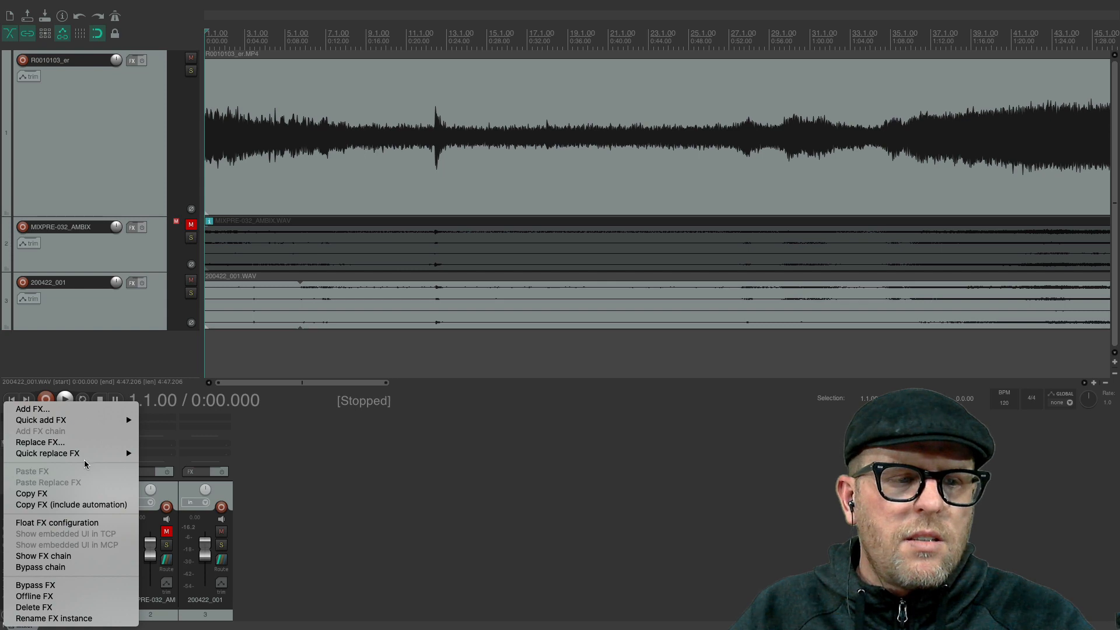
click(82, 443)
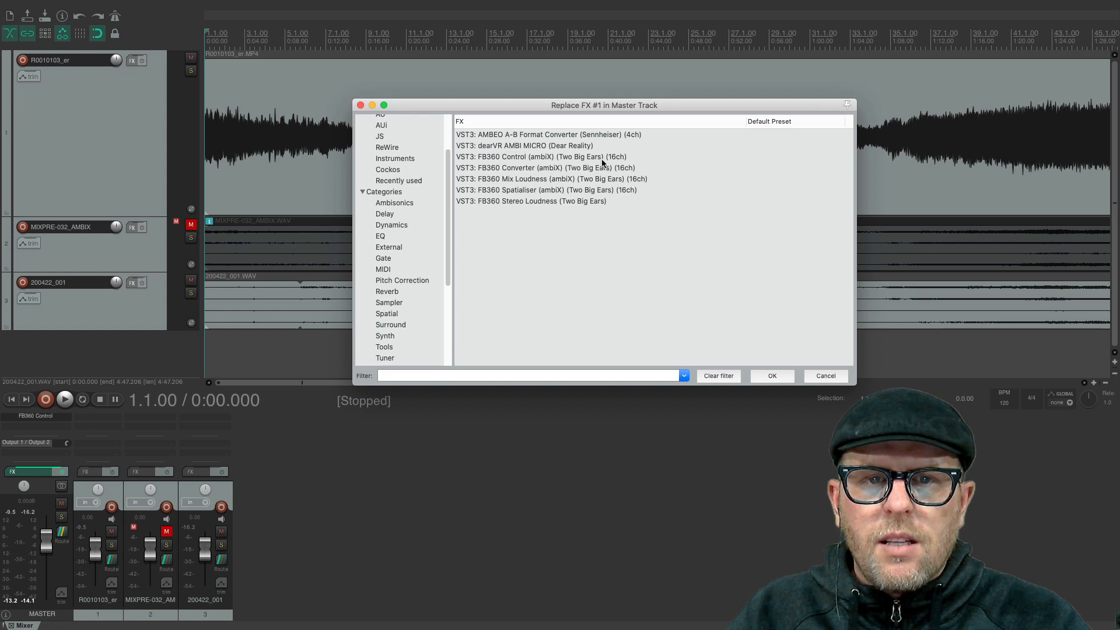
double_click(568, 168)
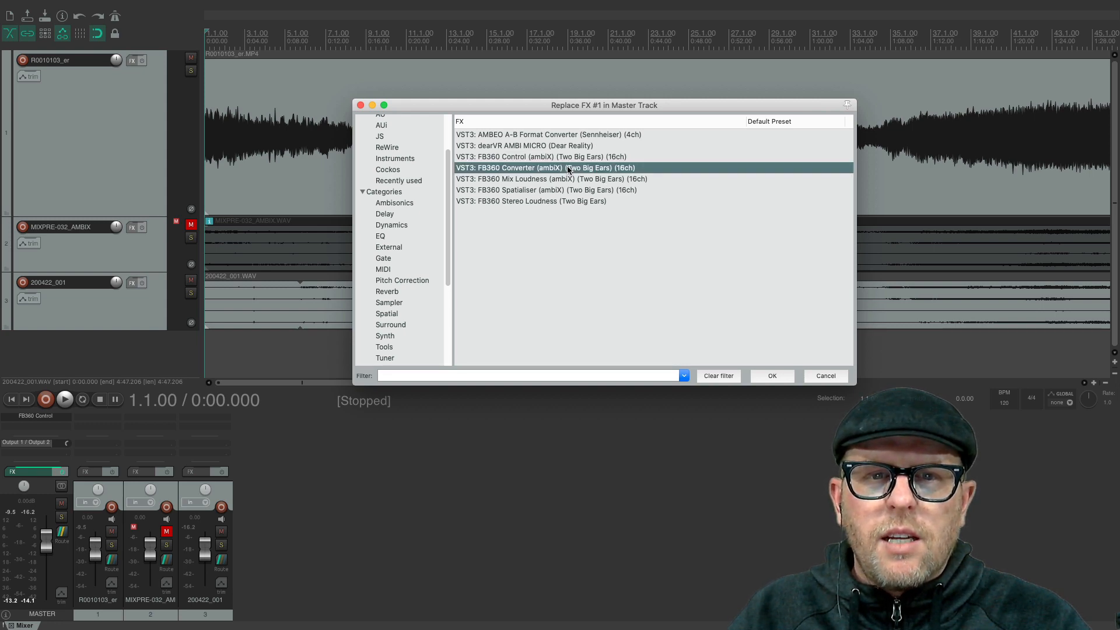
- Set the FB360 Converter's input format to B-Format ambiX 2nd order and its output format to Binaural
click(320, 133)
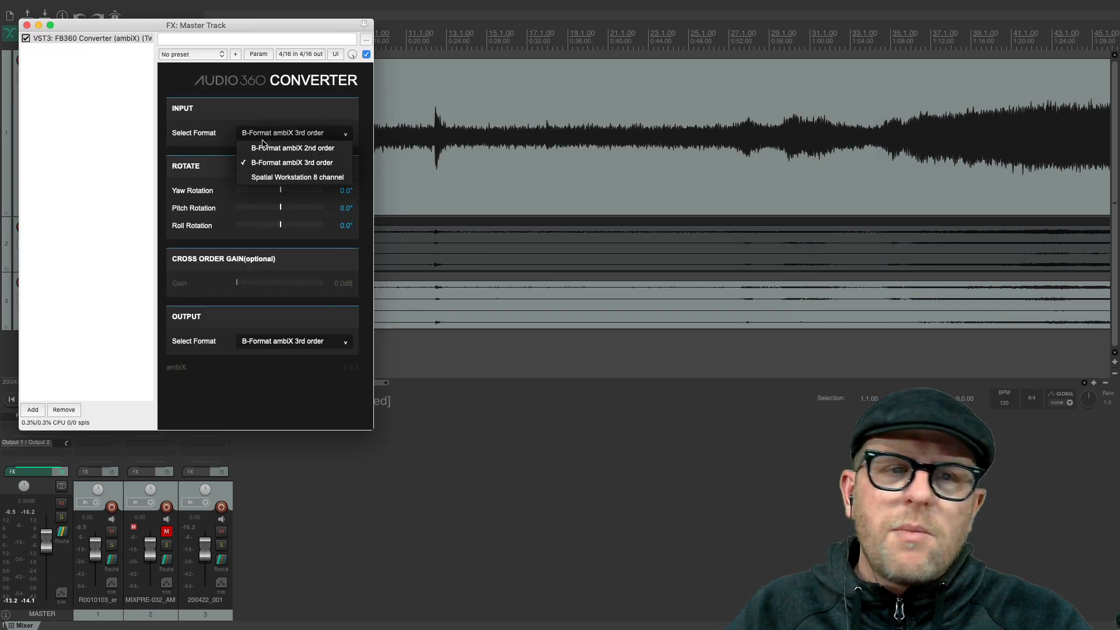
click(322, 148)
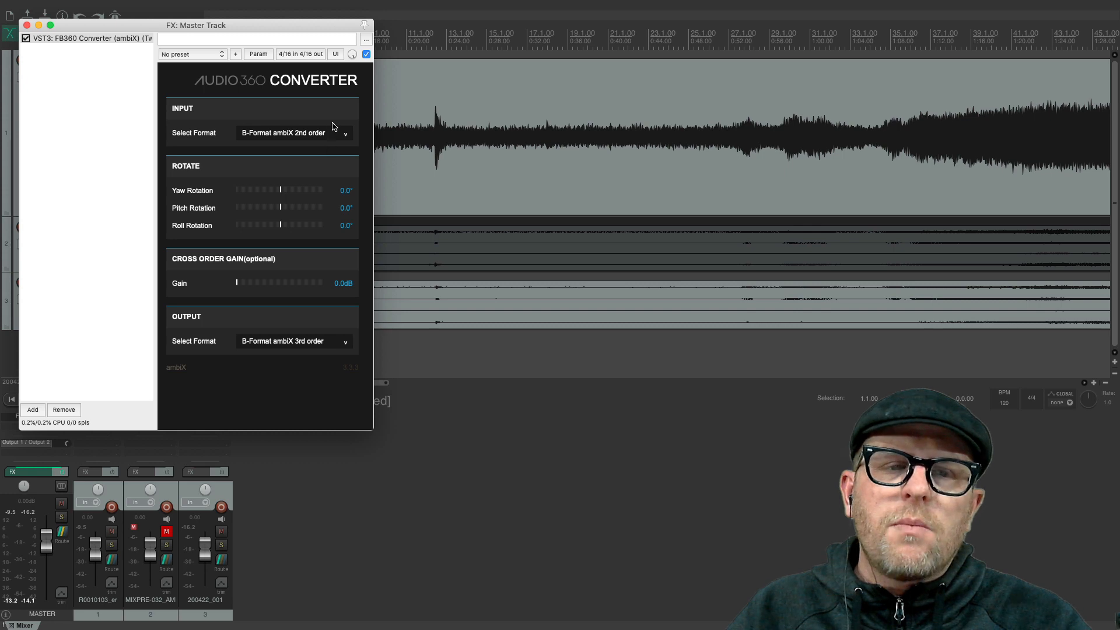
click(342, 345)
click(309, 360)
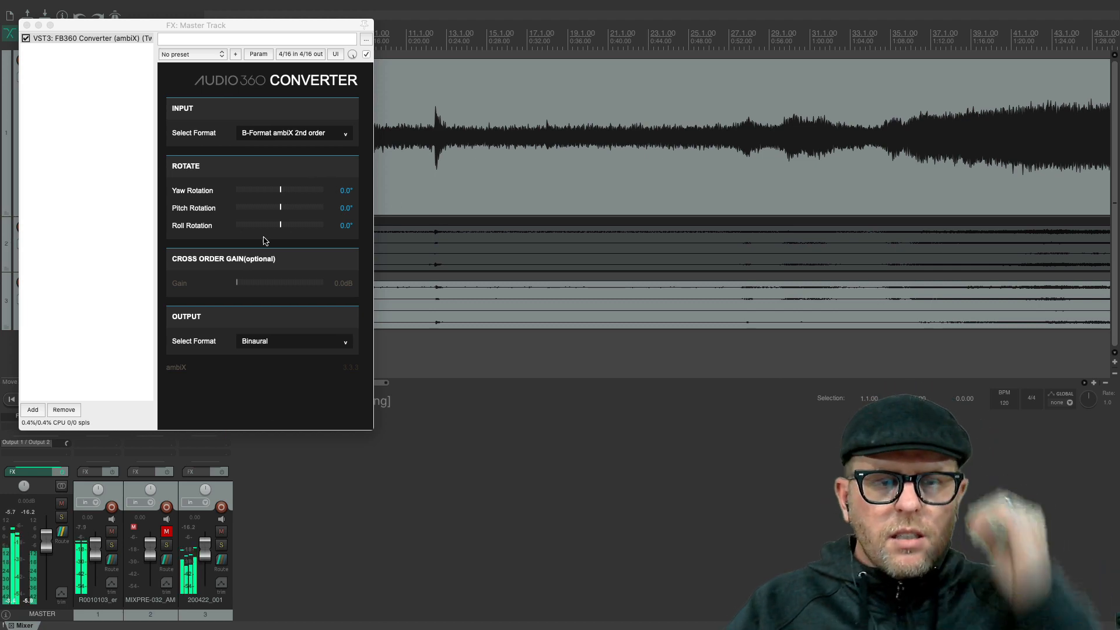
- Mute the R0010103_er track and audition 200422_001 from the start and from 1:07.562, muting it at the end
key(space)
click(111, 531)
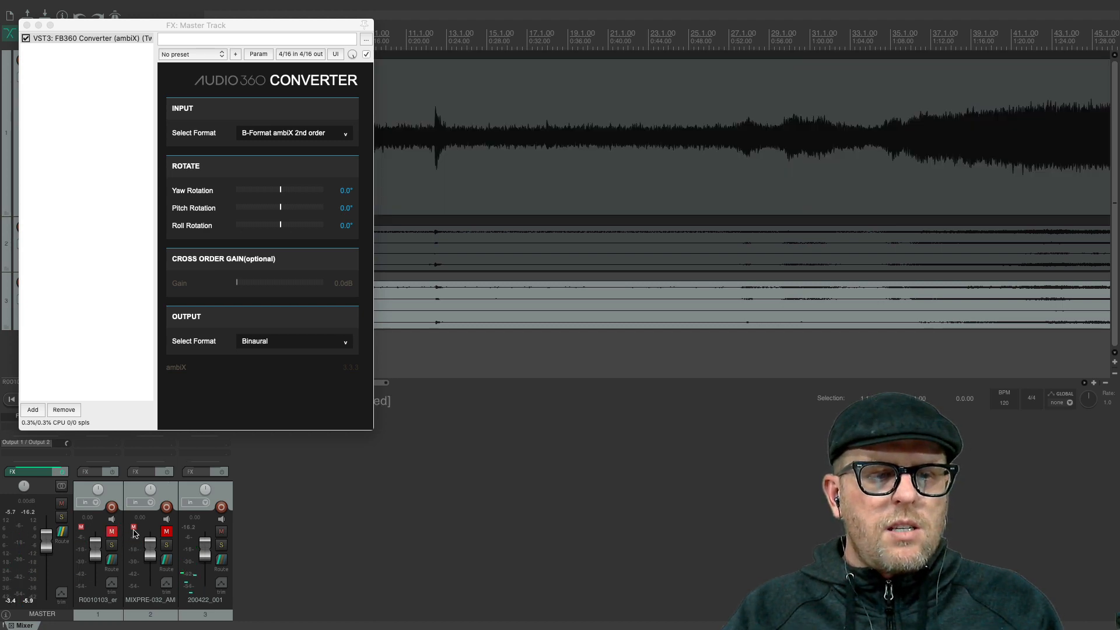
key(space)
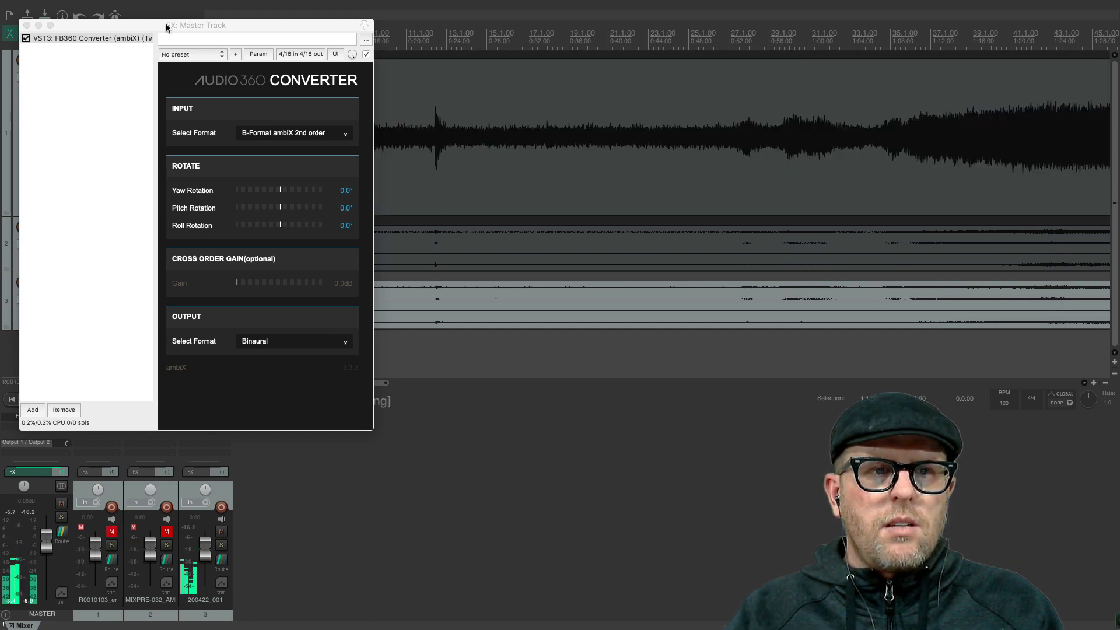
click(27, 25)
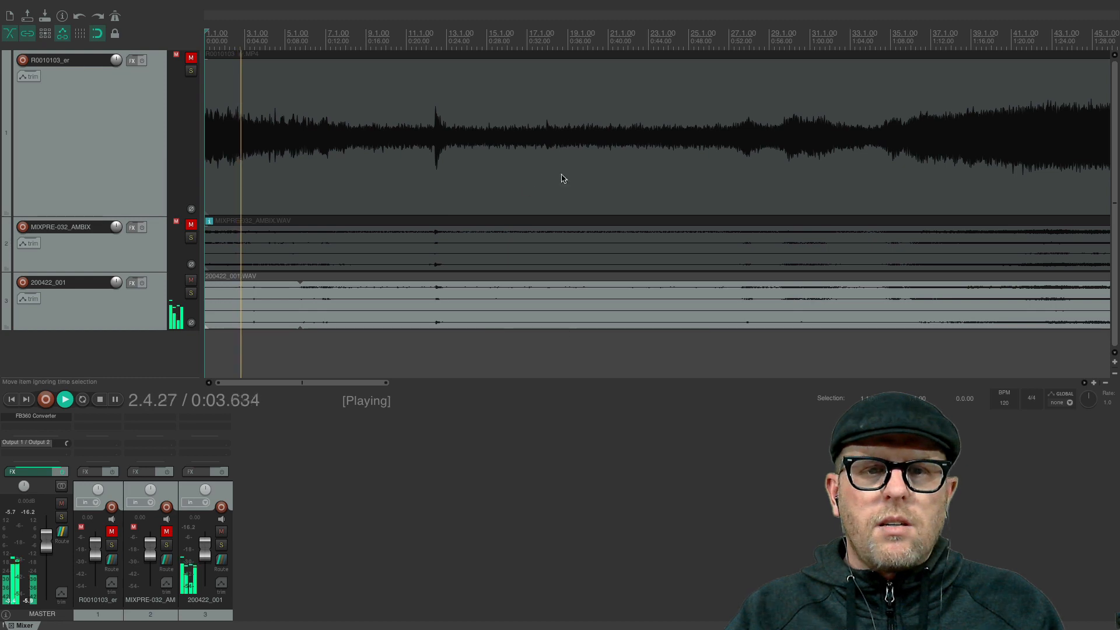
scroll(612, 162, down, 5)
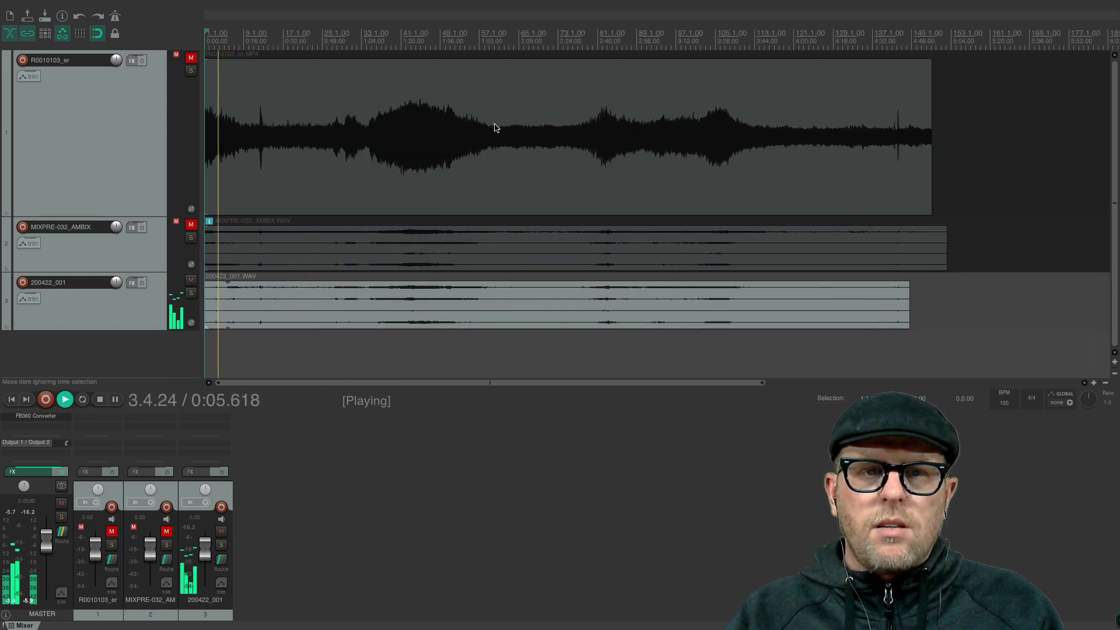
click(370, 39)
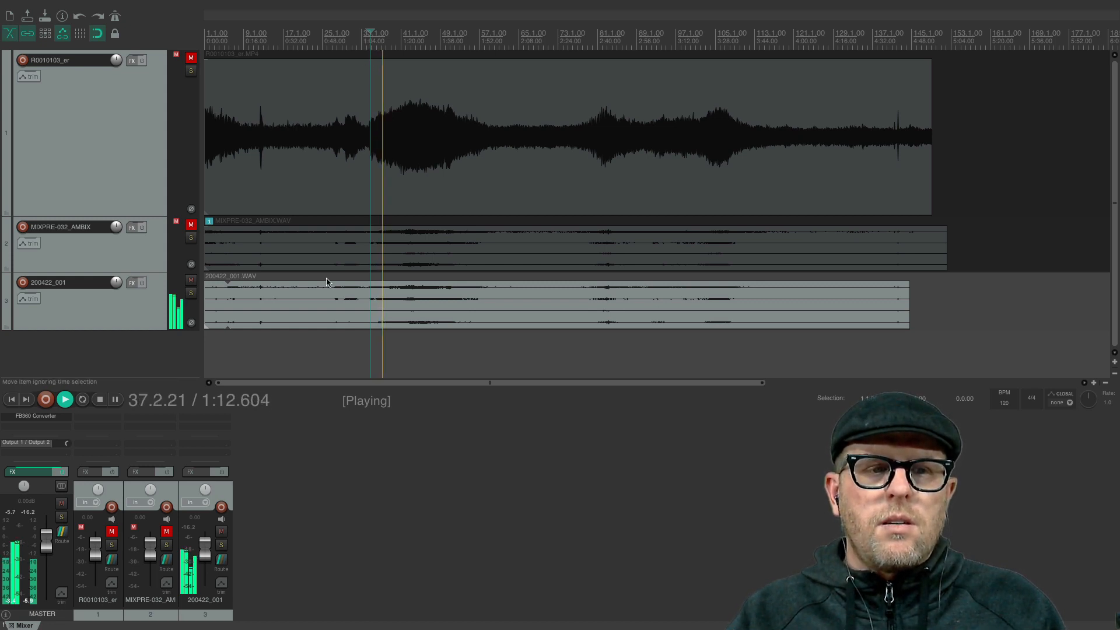
click(191, 280)
key(space)
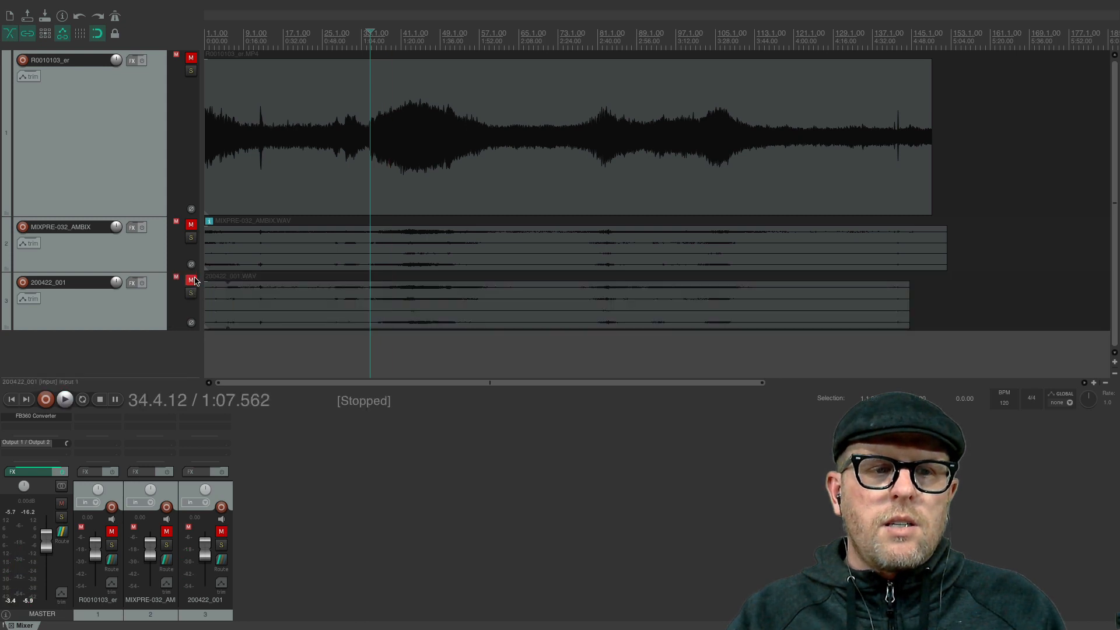
- Unmute all three tracks, then solo MIXPRE-032_AMBIX and play it briefly from 1:07.562
click(190, 280)
click(190, 224)
click(191, 57)
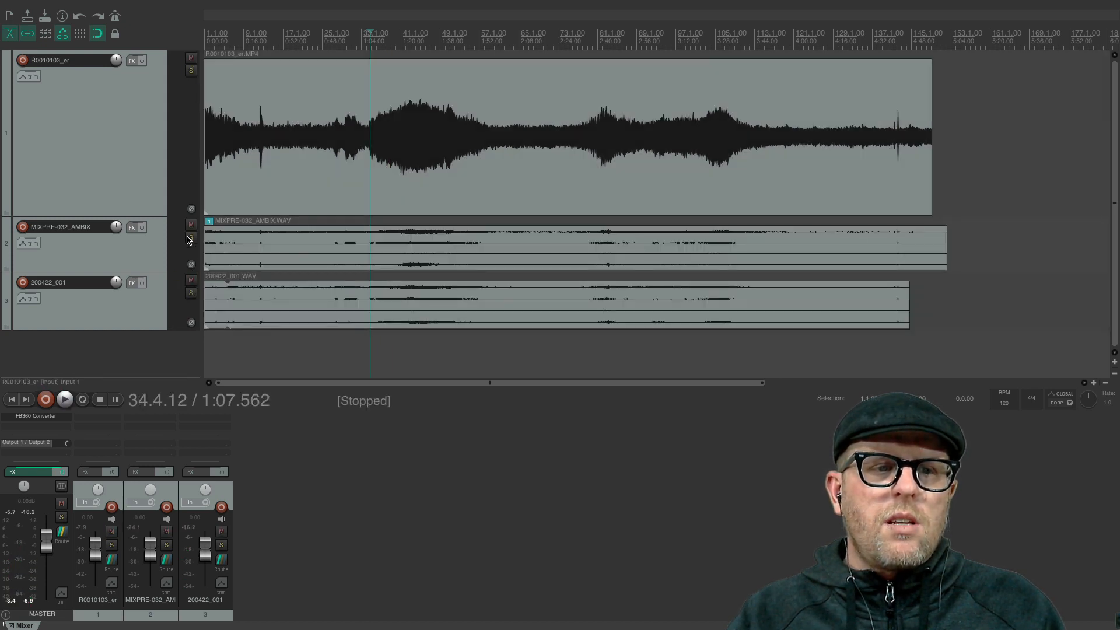
click(190, 238)
key(space)
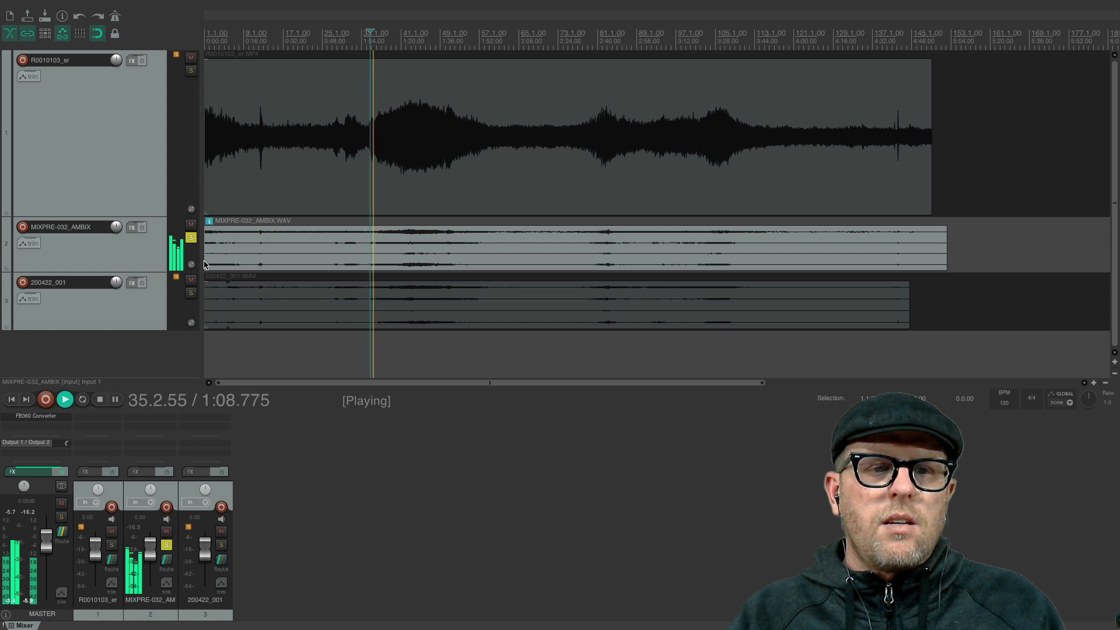
key(space)
- Solo 200422_001 instead of MIXPRE-032_AMBIX and play it from 1:07.562
click(191, 293)
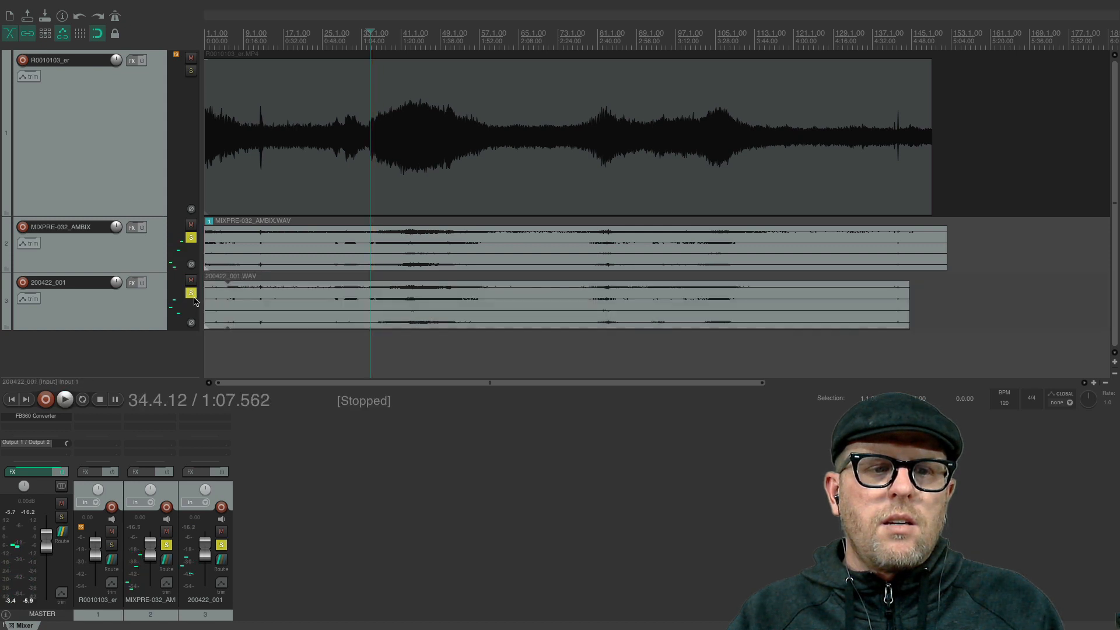
click(197, 251)
click(190, 238)
key(space)
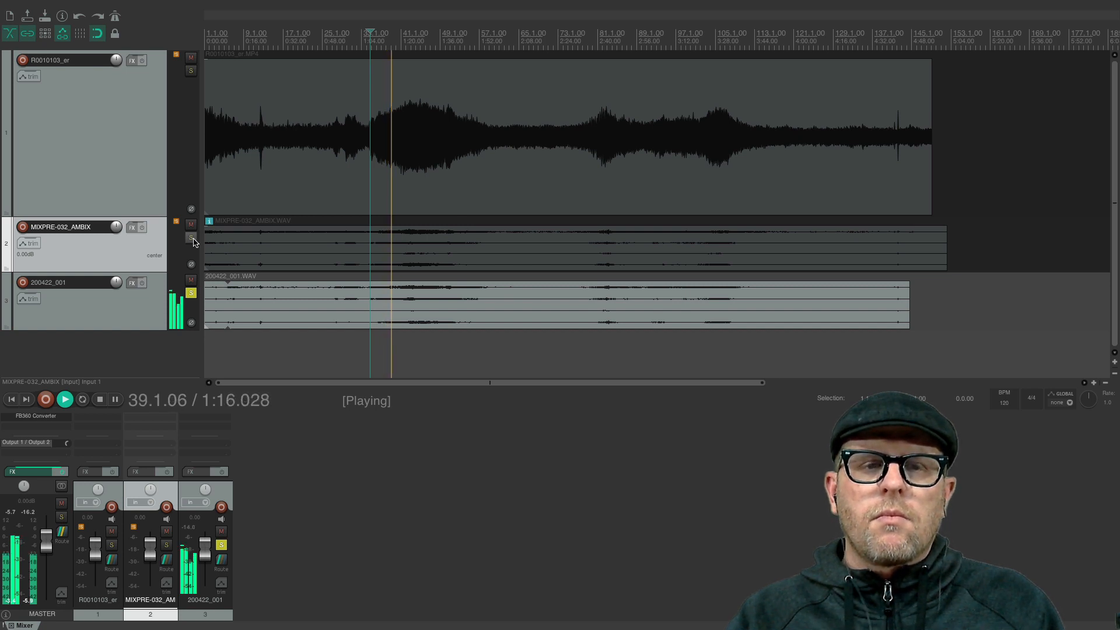
key(space)
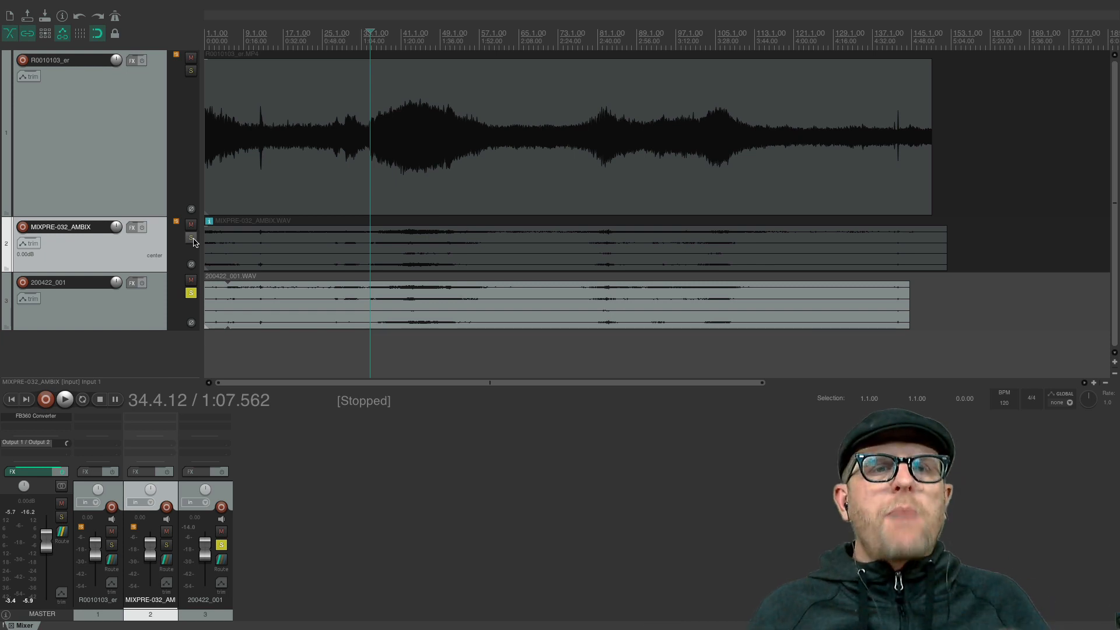
- Extend the end of the 200422_001 clip past the R0010103_er clip's end, and place the edit cursor at 4:28.680 with the R0010103_er clip selected
click(454, 527)
click(389, 357)
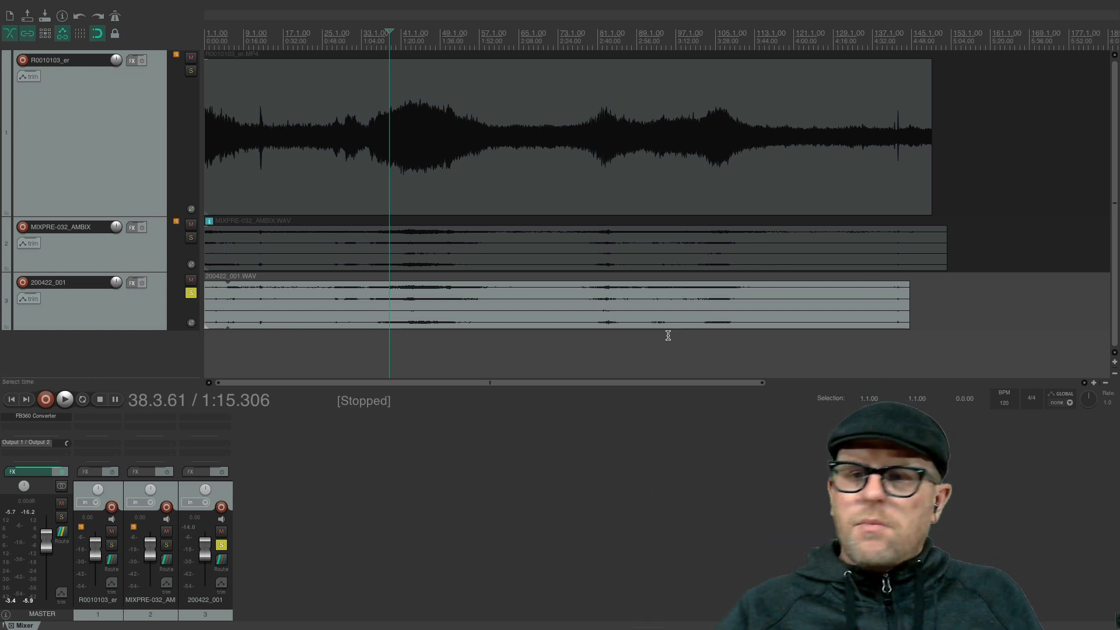
drag(910, 318, 941, 323)
click(864, 195)
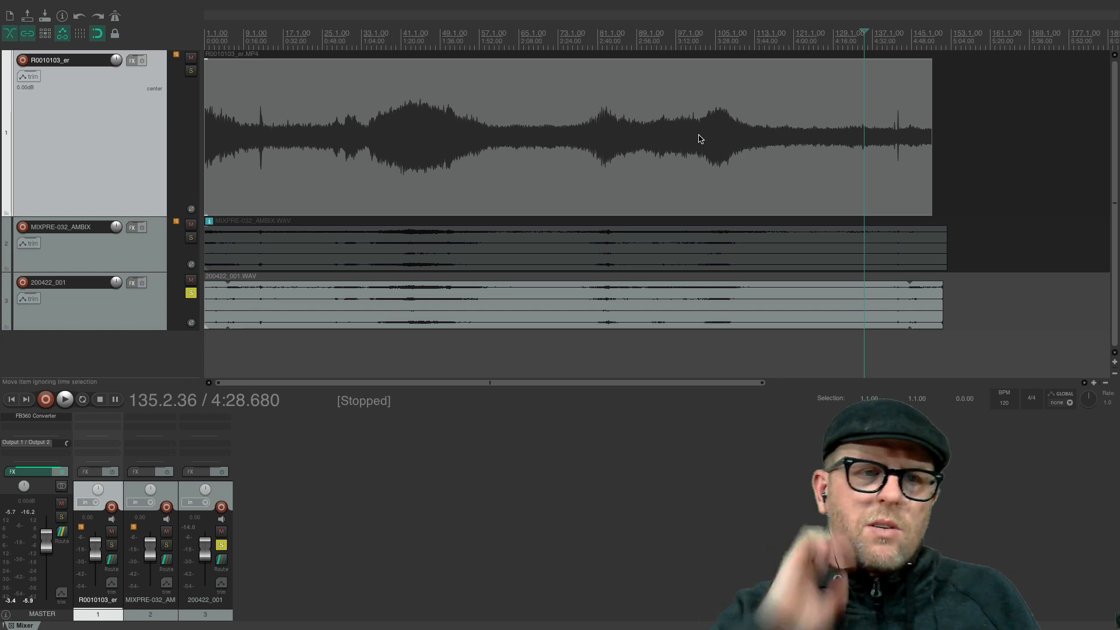
scroll(548, 292, up, 5)
scroll(547, 293, down, 8)
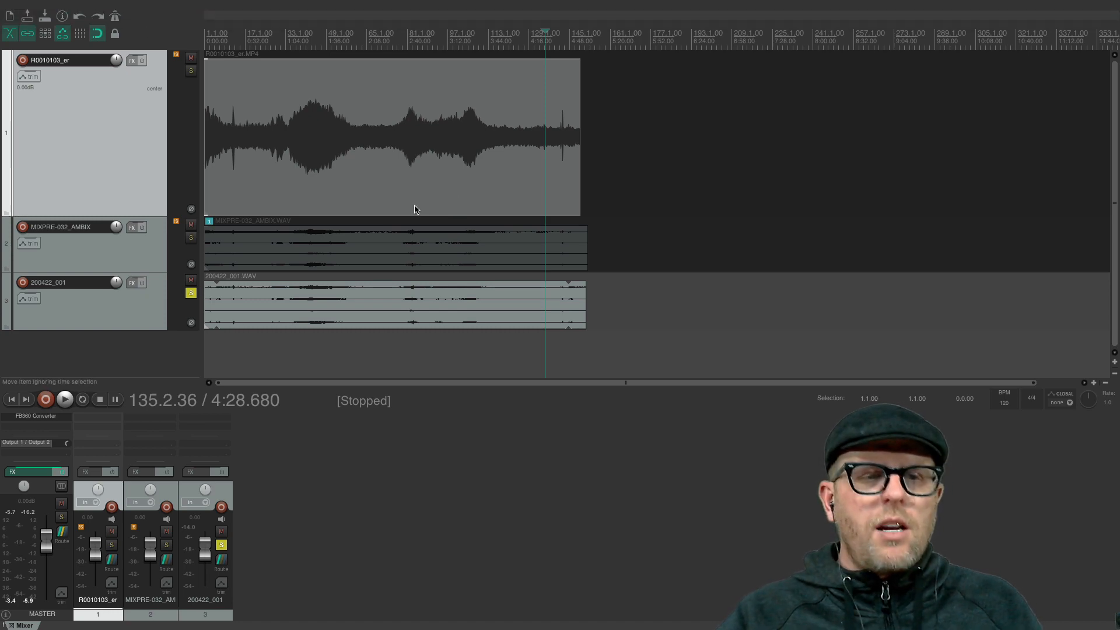
- Take the project window out of full screen, move it aside on the desktop and deselect the R0010103_er track
click(31, 19)
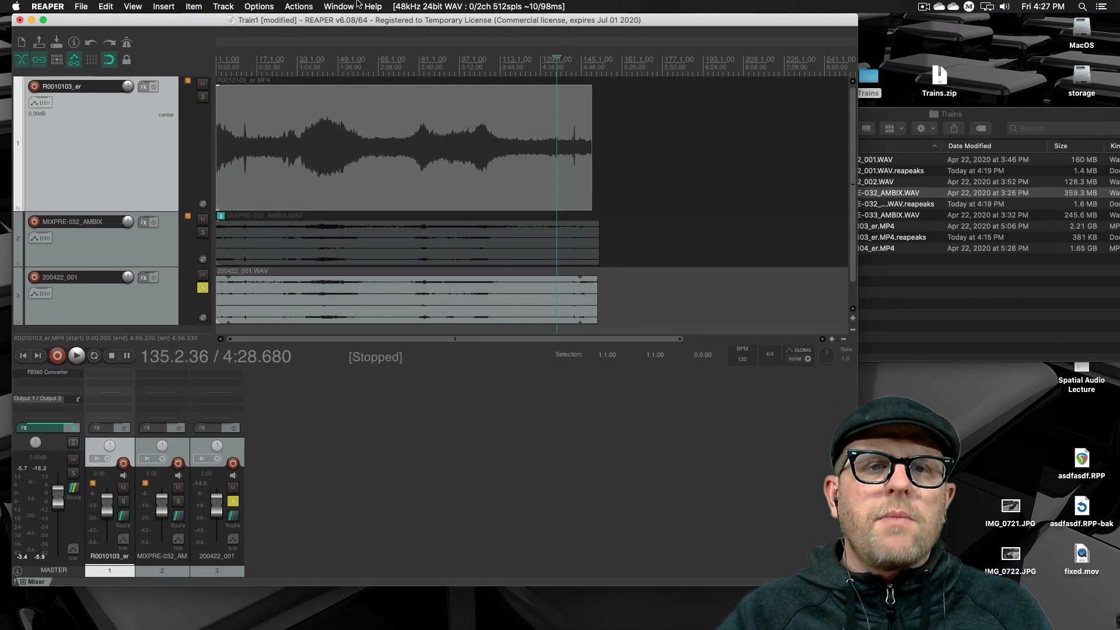
drag(354, 27, 625, 56)
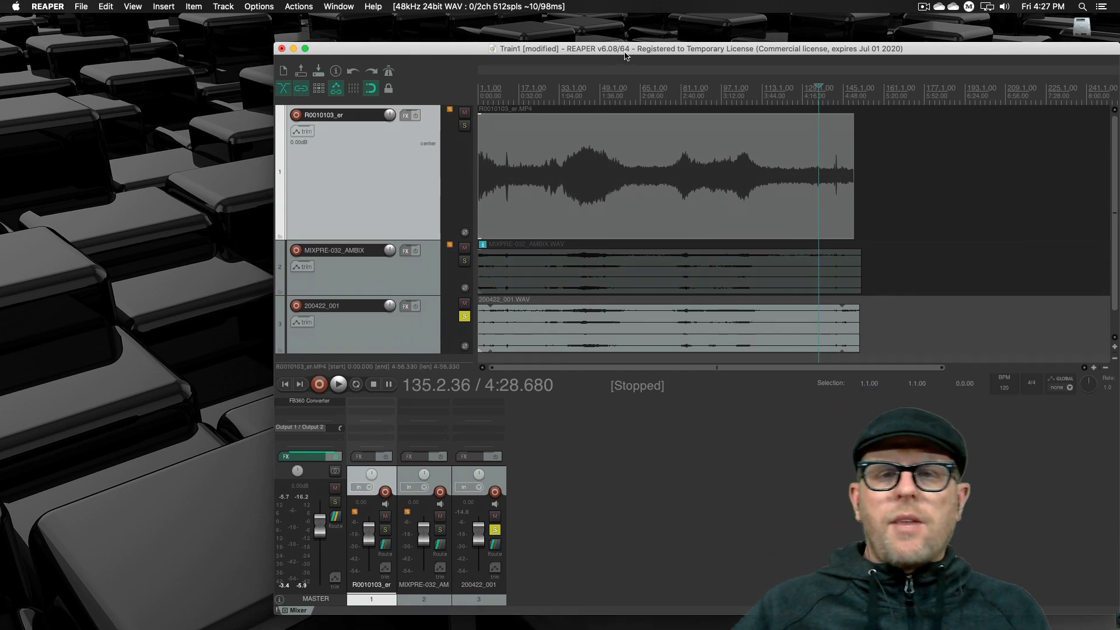
click(570, 428)
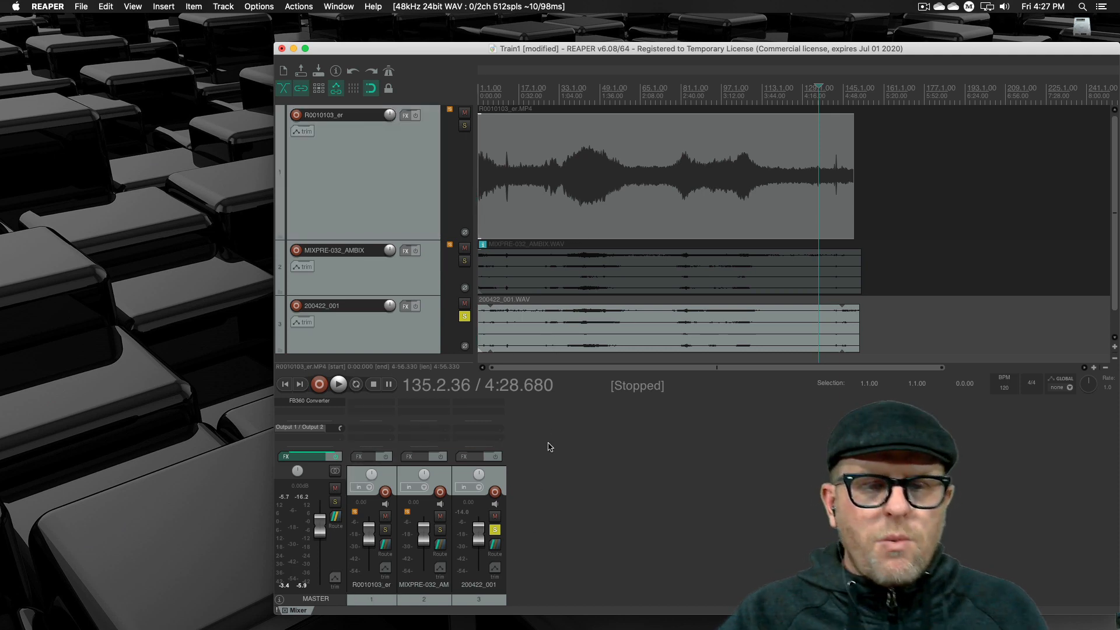
- Add the FB360 Spatialiser (ambiX) effect to the 200422_001 track
click(429, 404)
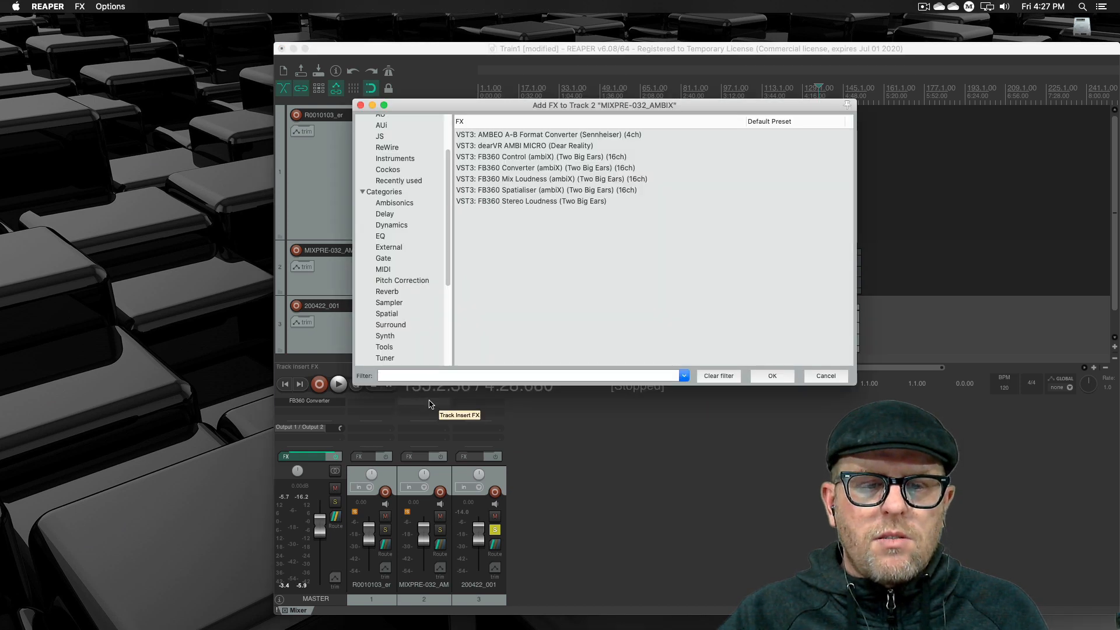
click(825, 376)
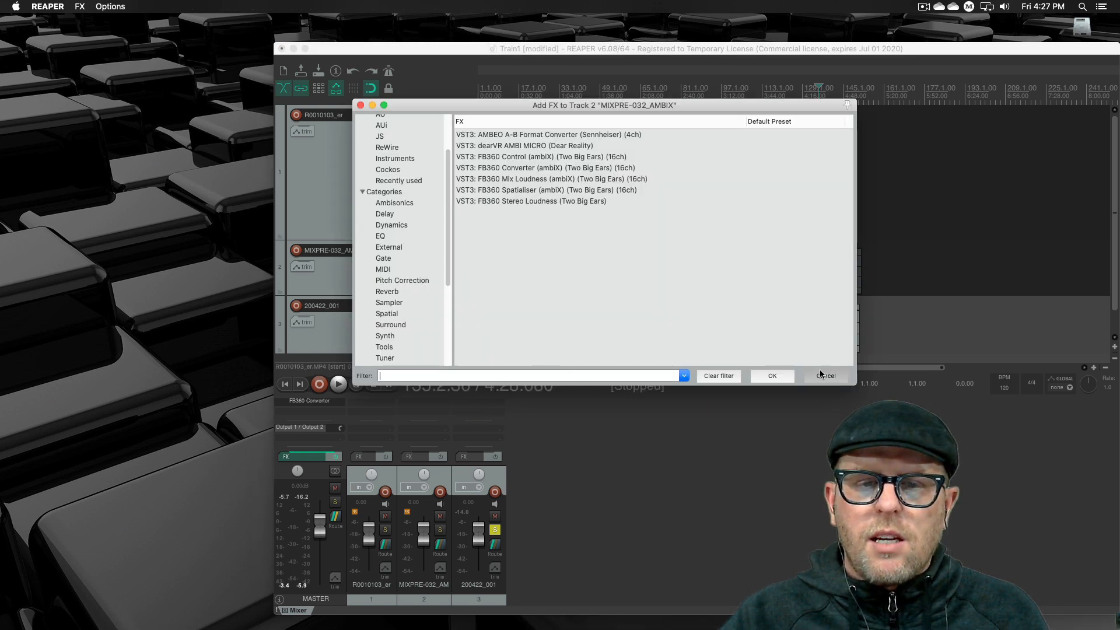
click(479, 404)
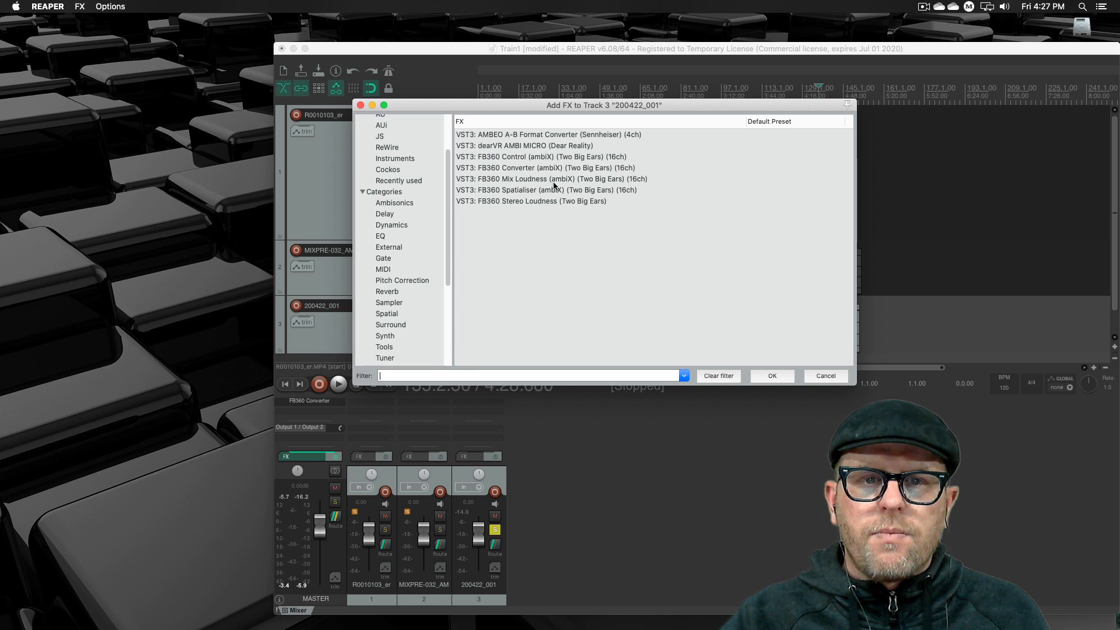
click(532, 191)
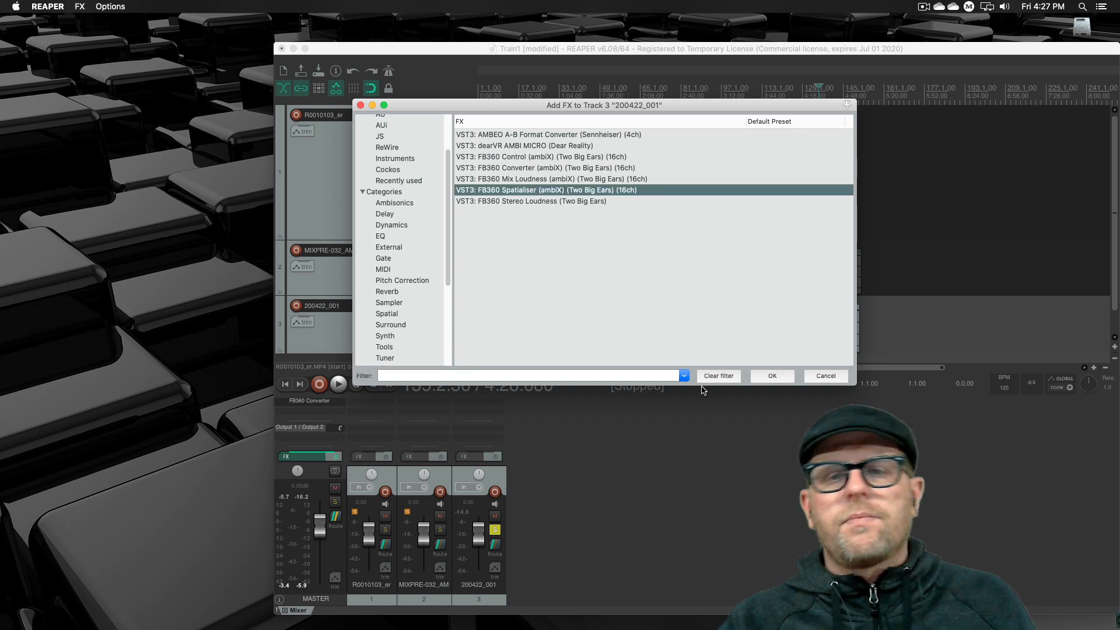
key(Return)
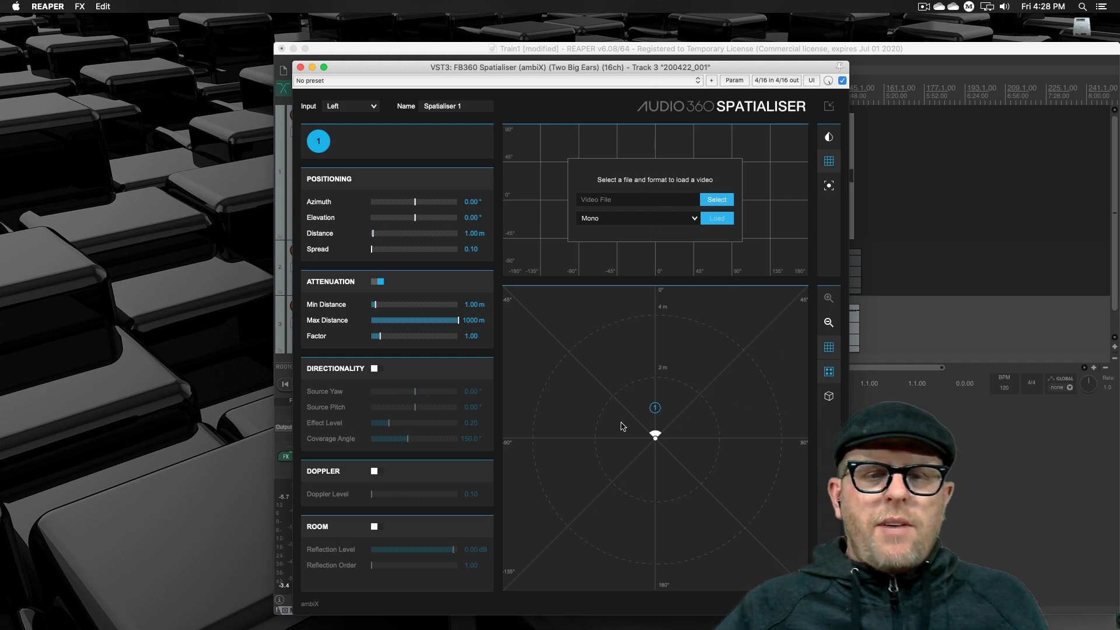
- Set the spatialiser's input to B-format (1st Order ambiX) and close its window
click(365, 109)
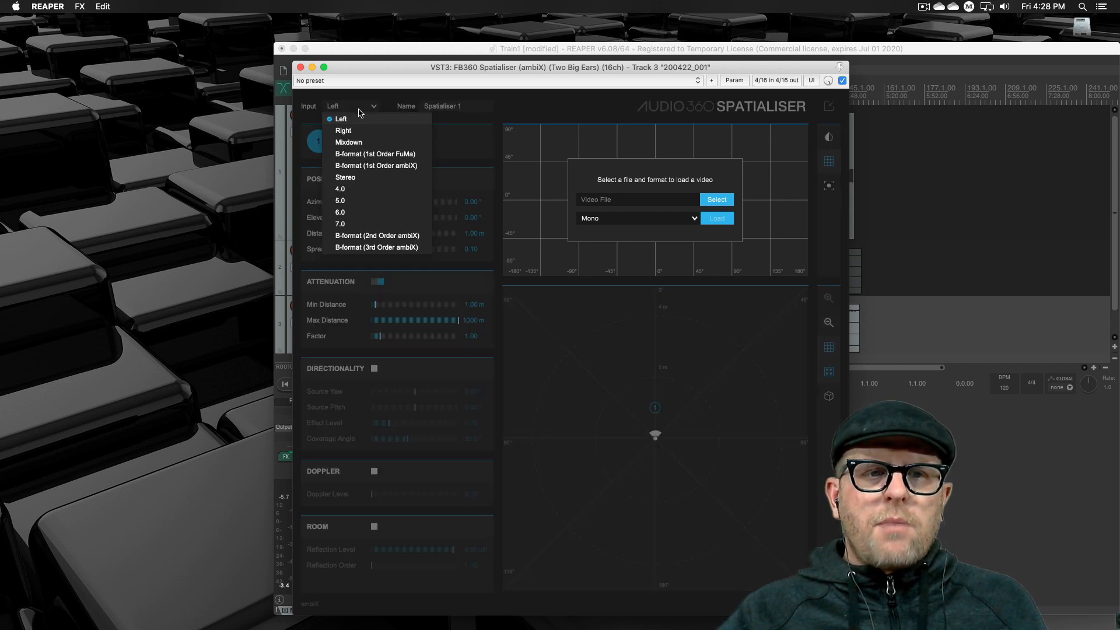
click(389, 165)
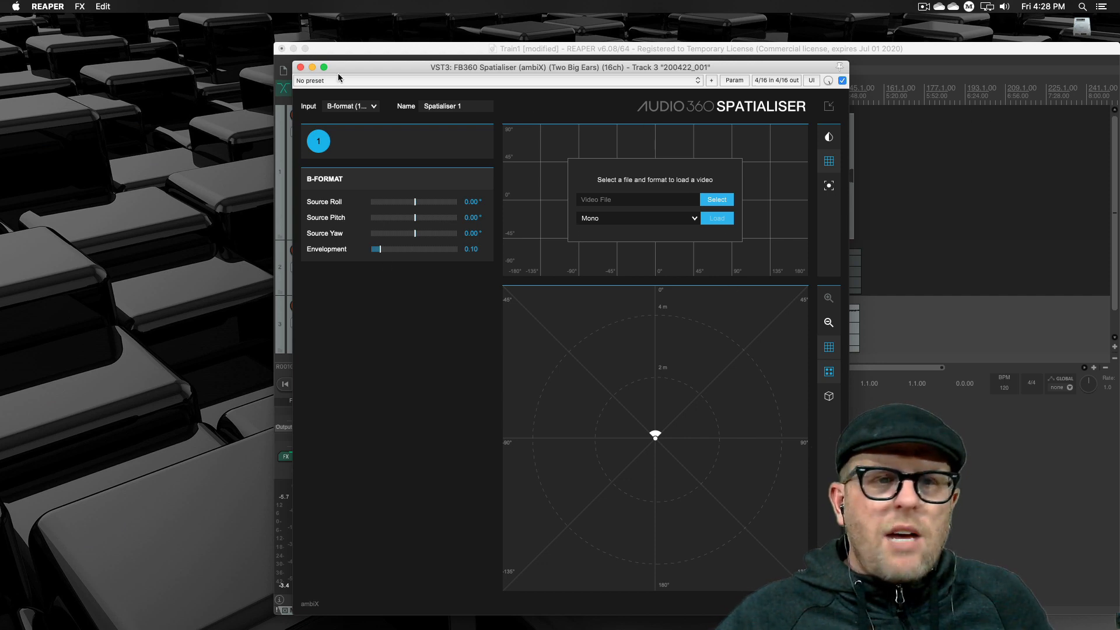
click(301, 67)
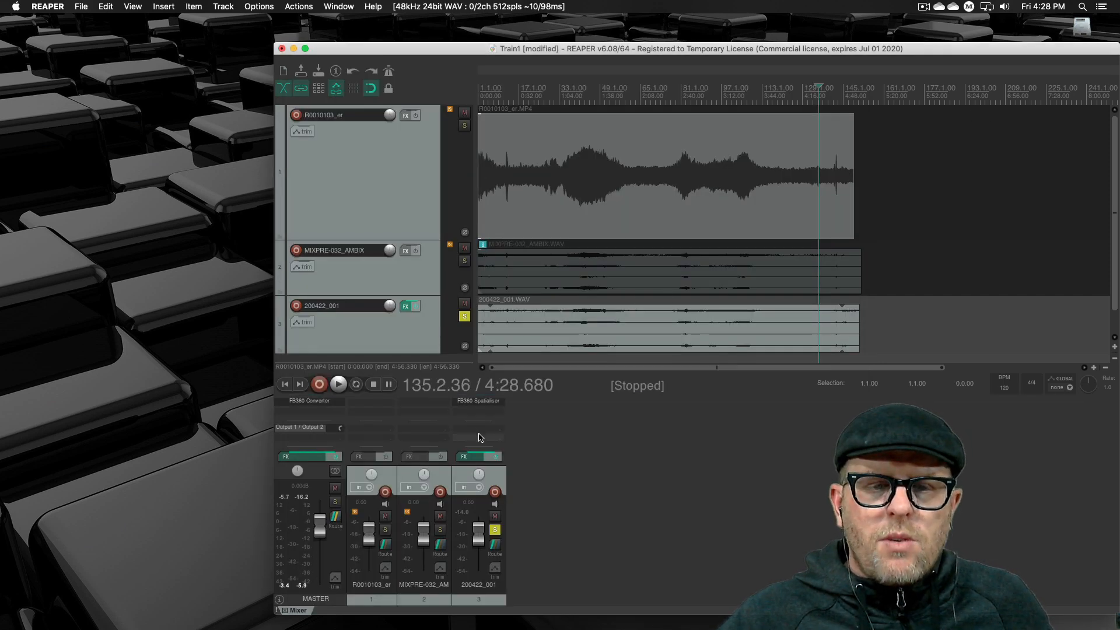
- Reopen the FB360 Spatialiser on the 200422_001 track briefly, then delete it from the track
click(491, 403)
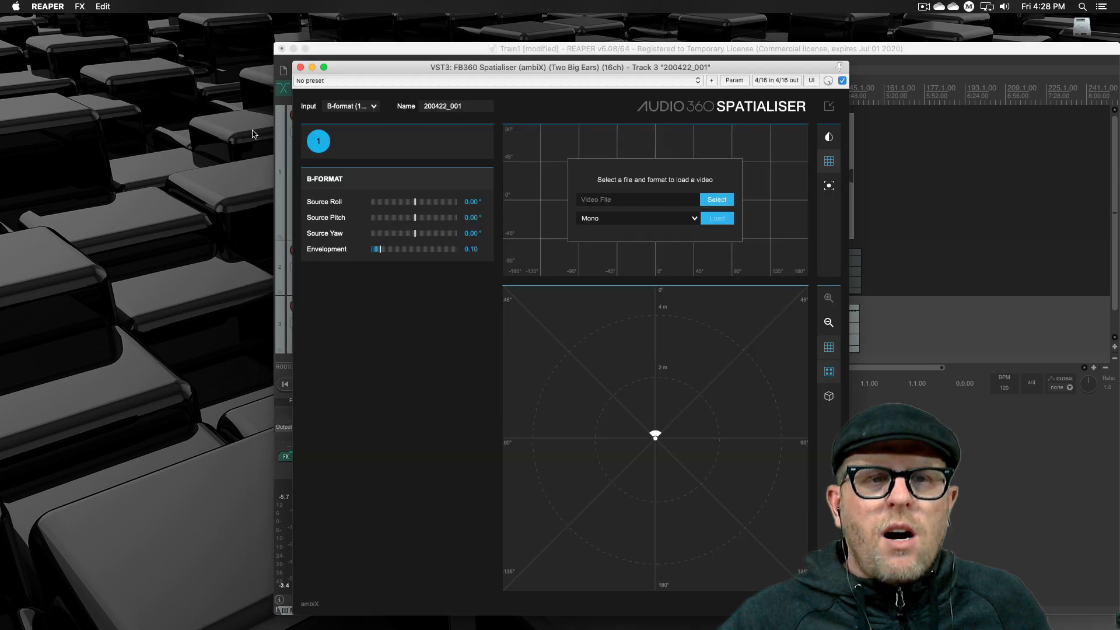
click(300, 67)
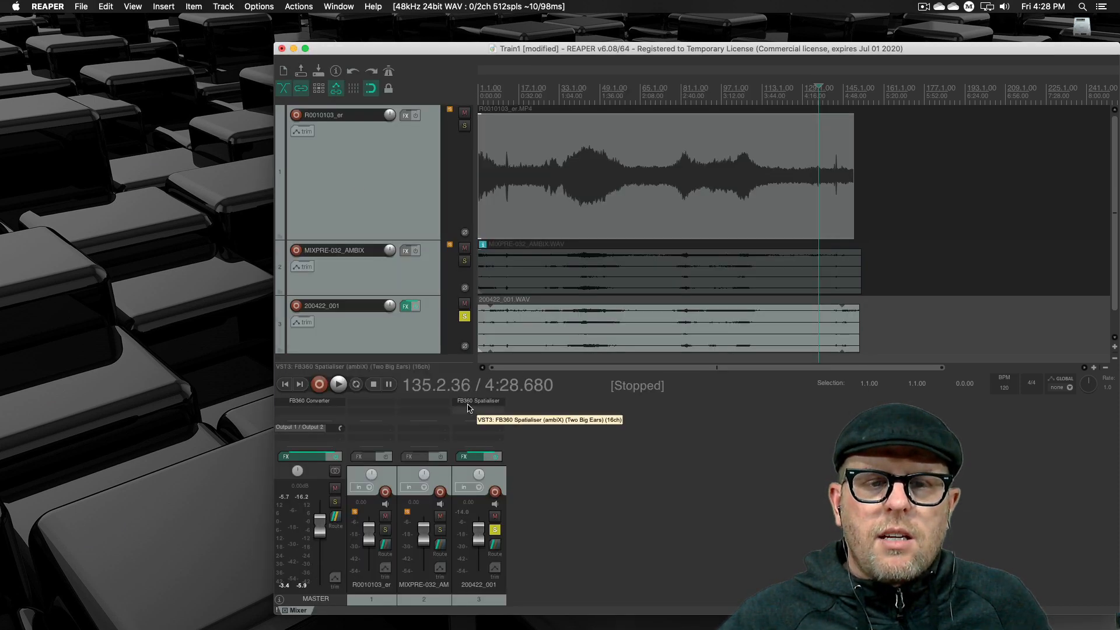
right_click(459, 404)
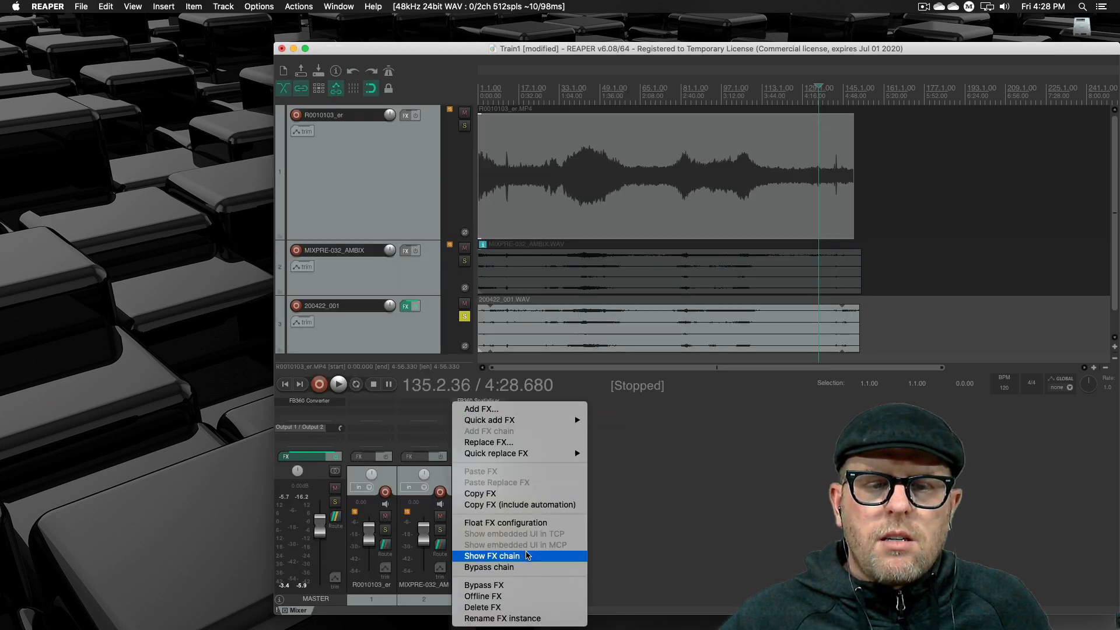
click(528, 608)
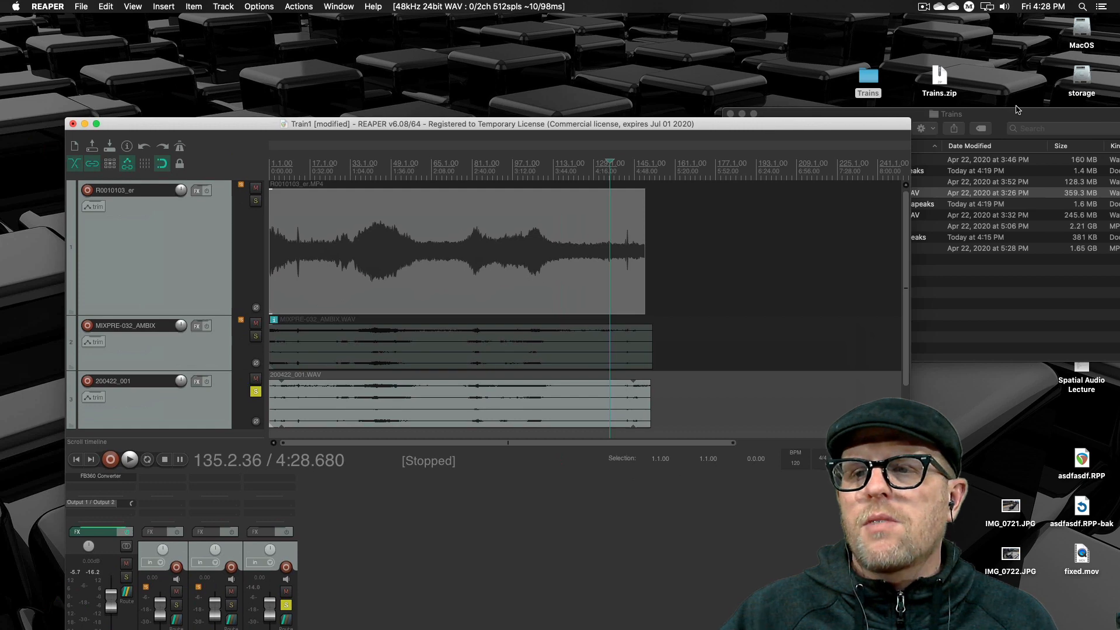
- Bring the Trains folder forward in Finder and launch Video Player from the FB360 Spatial Workstation folder in Applications
click(978, 112)
click(905, 311)
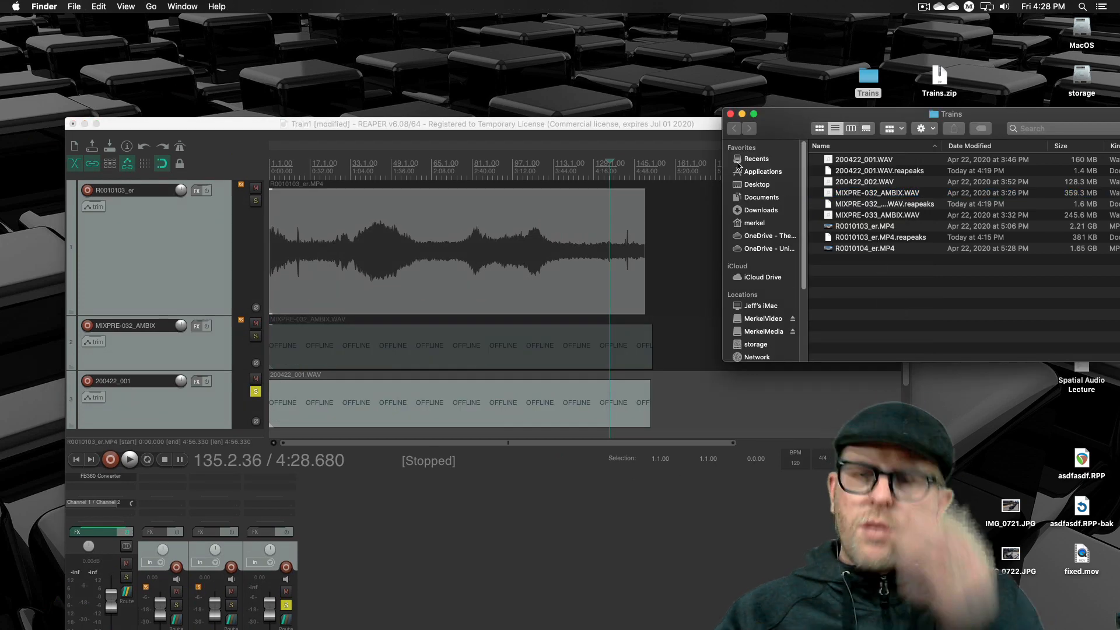
double_click(1081, 26)
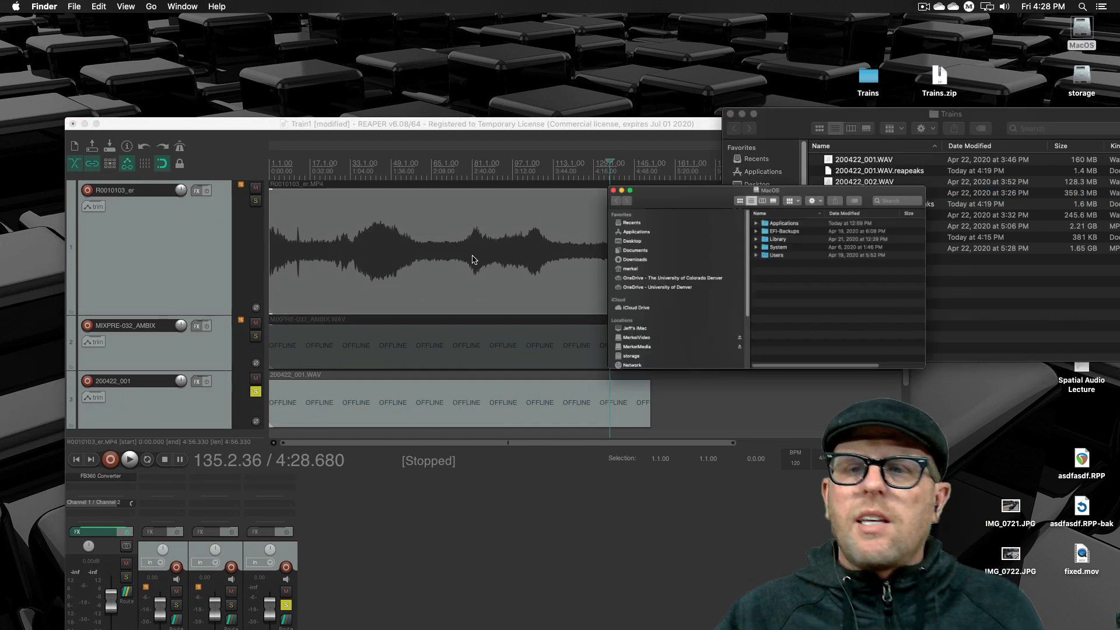
click(441, 325)
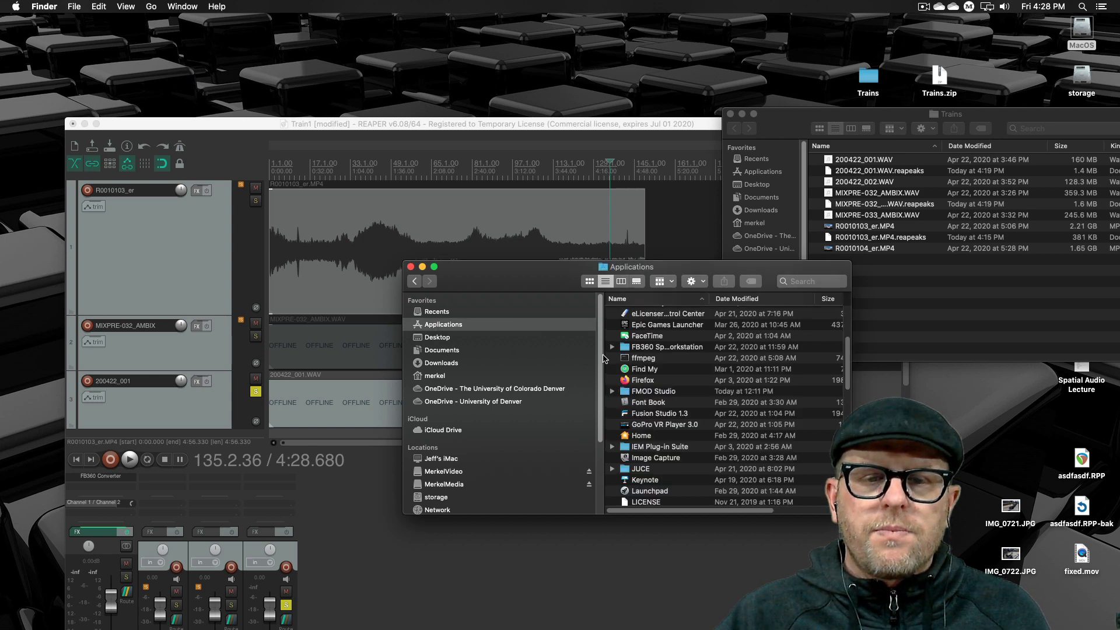
double_click(650, 348)
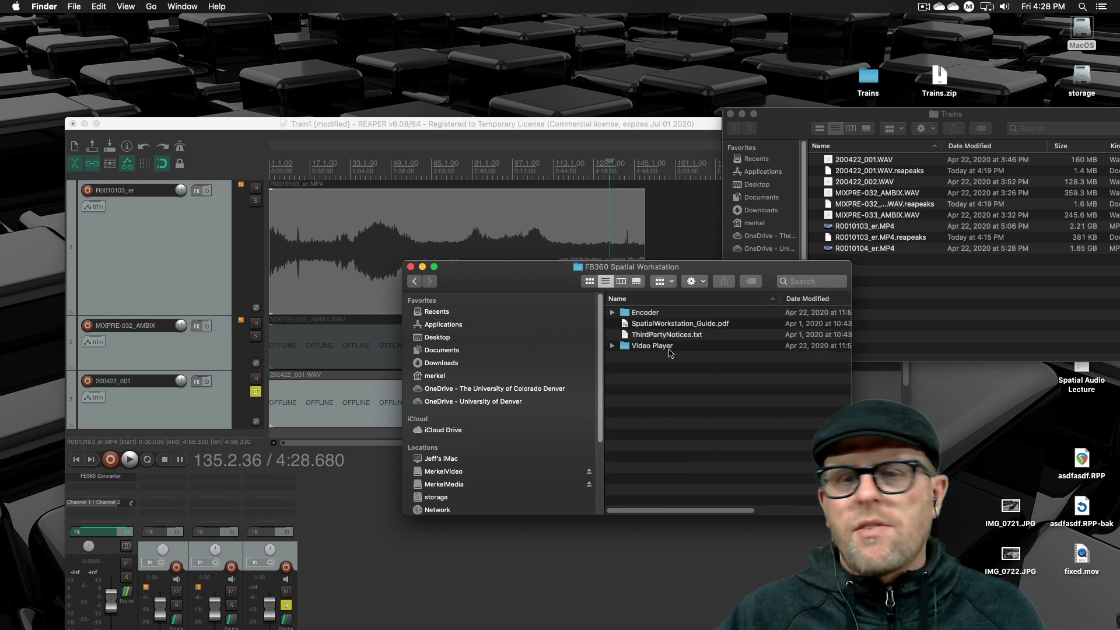
double_click(658, 348)
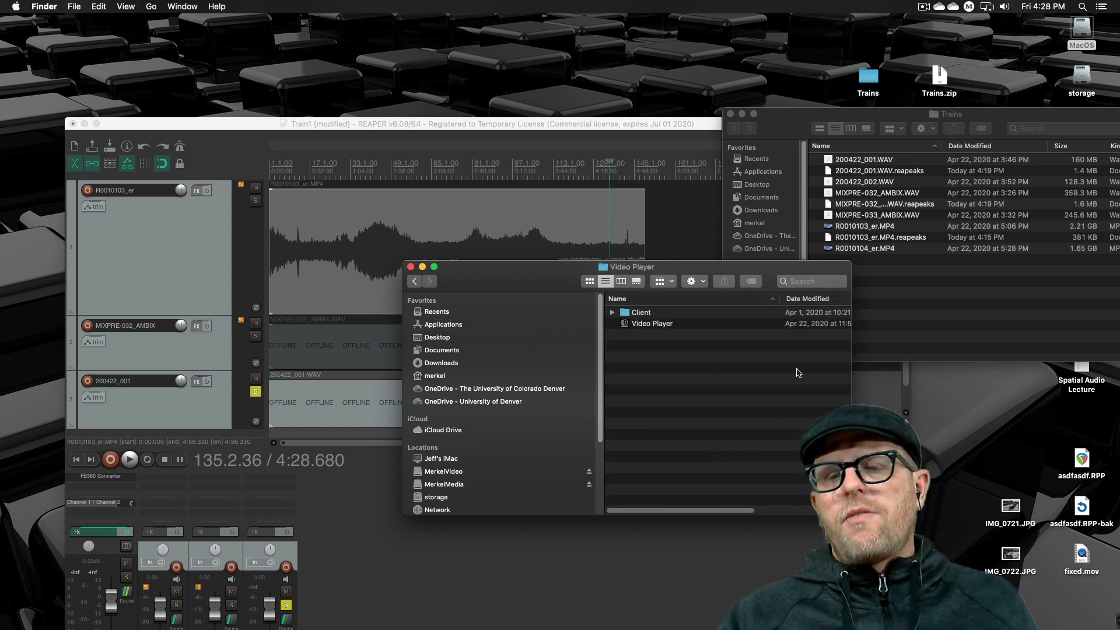
drag(767, 266, 710, 272)
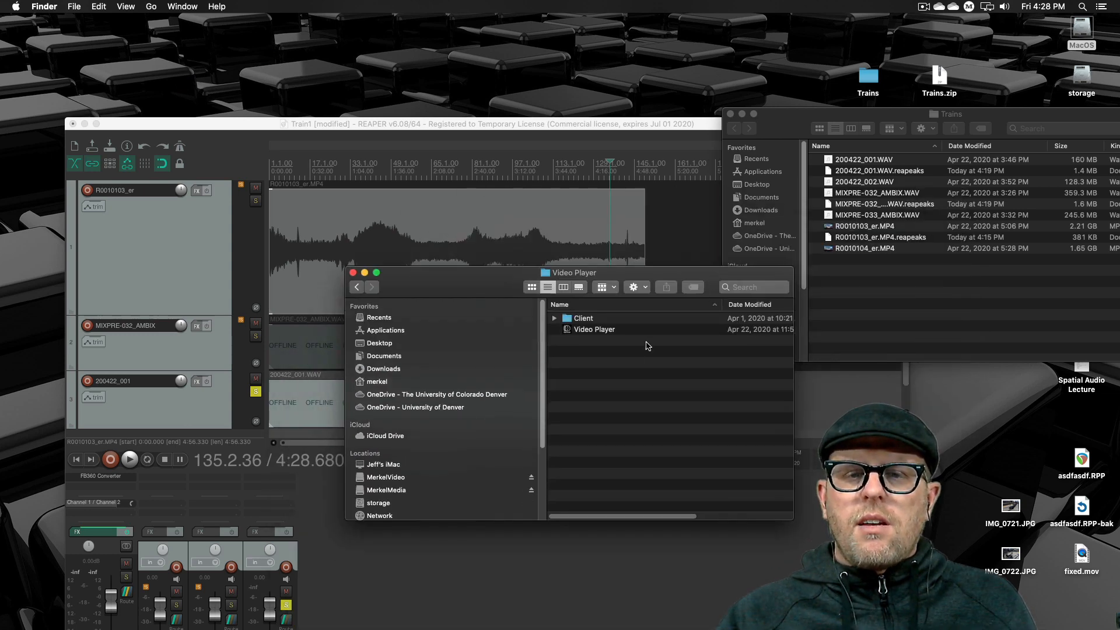
double_click(586, 332)
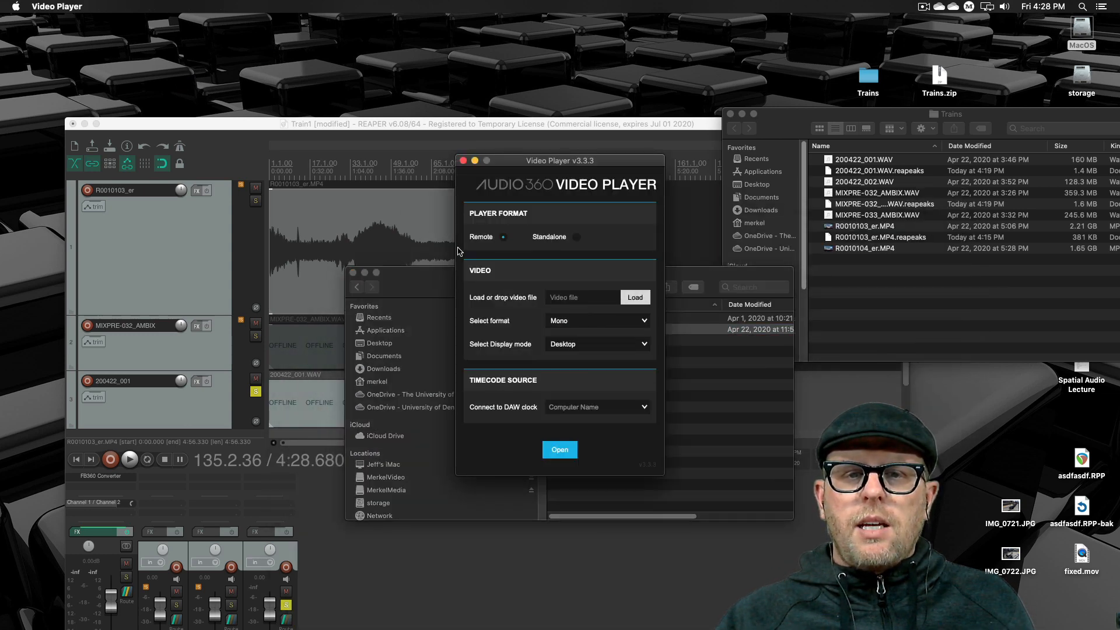
- Move the Video Player window aside and load R0010103_er.MP4 from the Trains folder as its video
drag(591, 164, 449, 103)
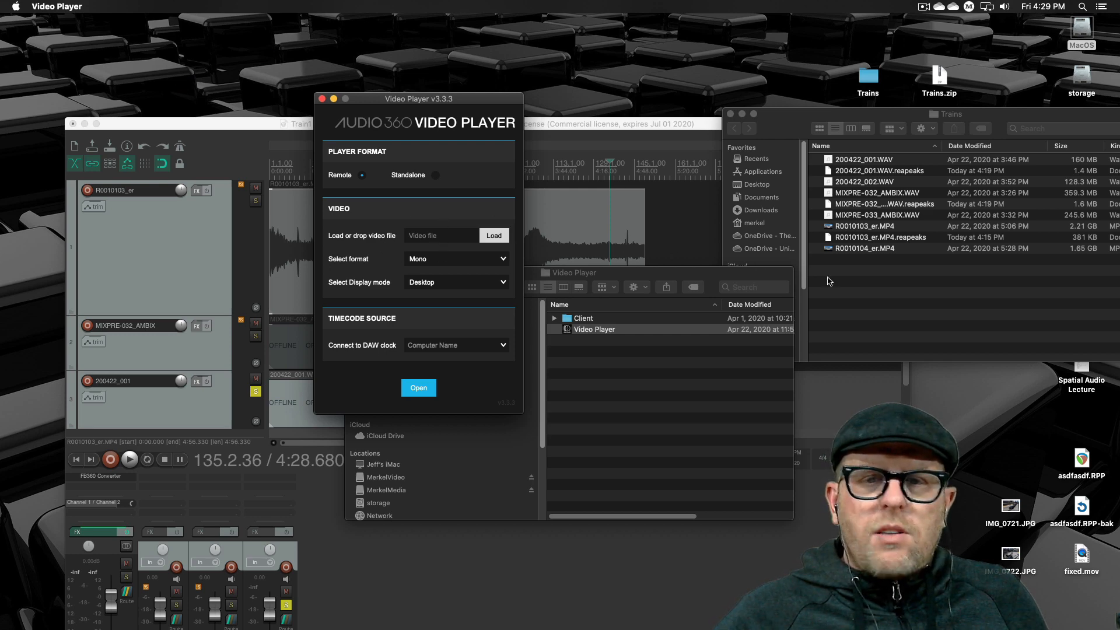
click(863, 265)
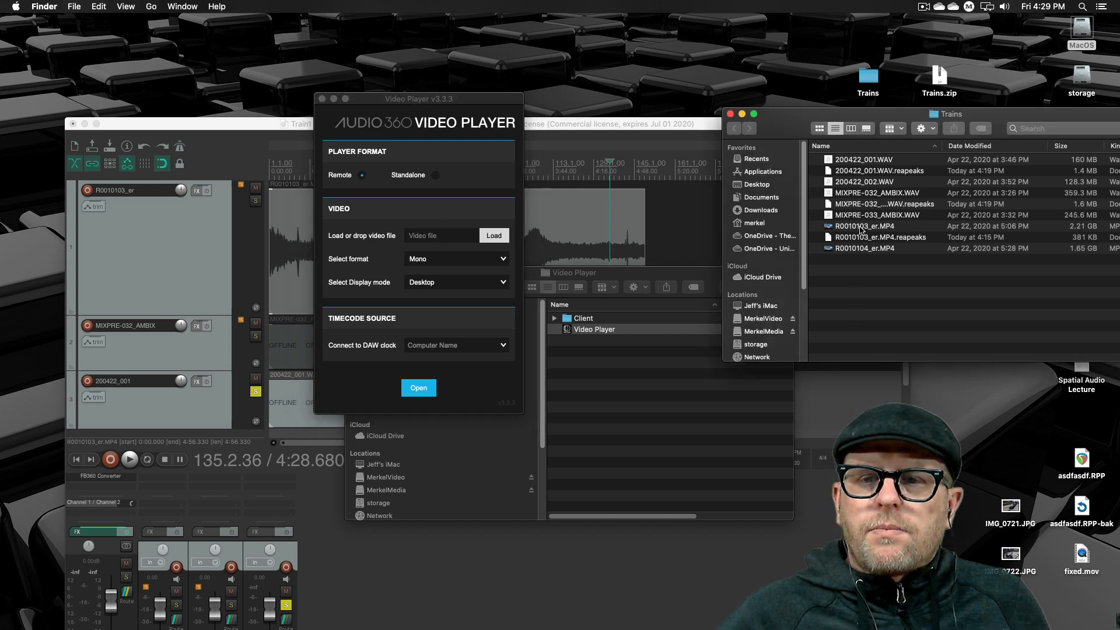
drag(861, 230, 435, 236)
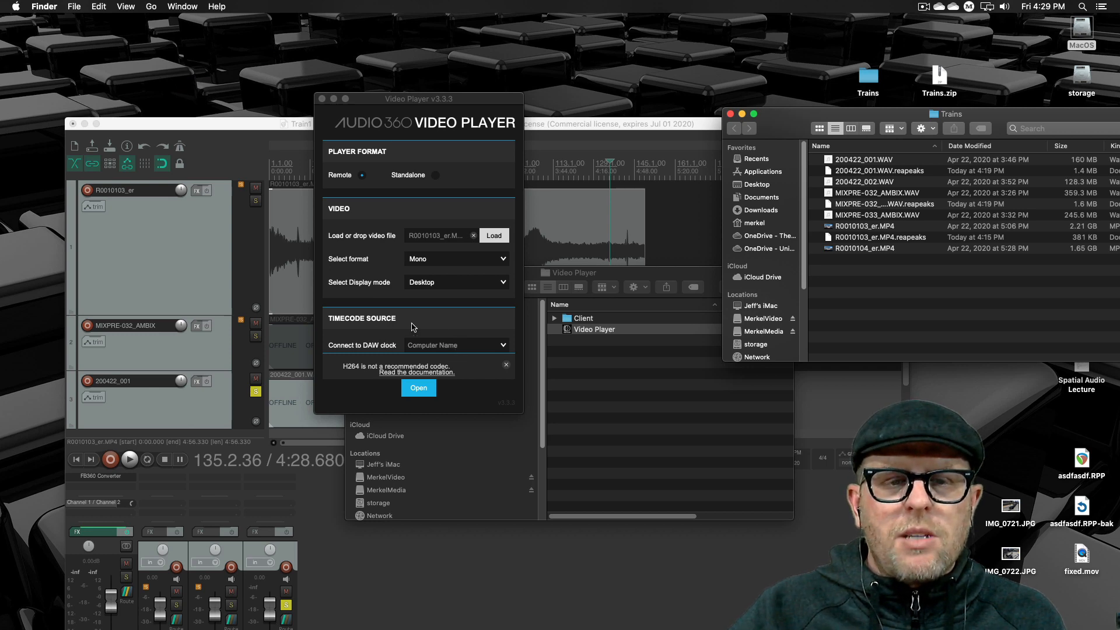
click(432, 340)
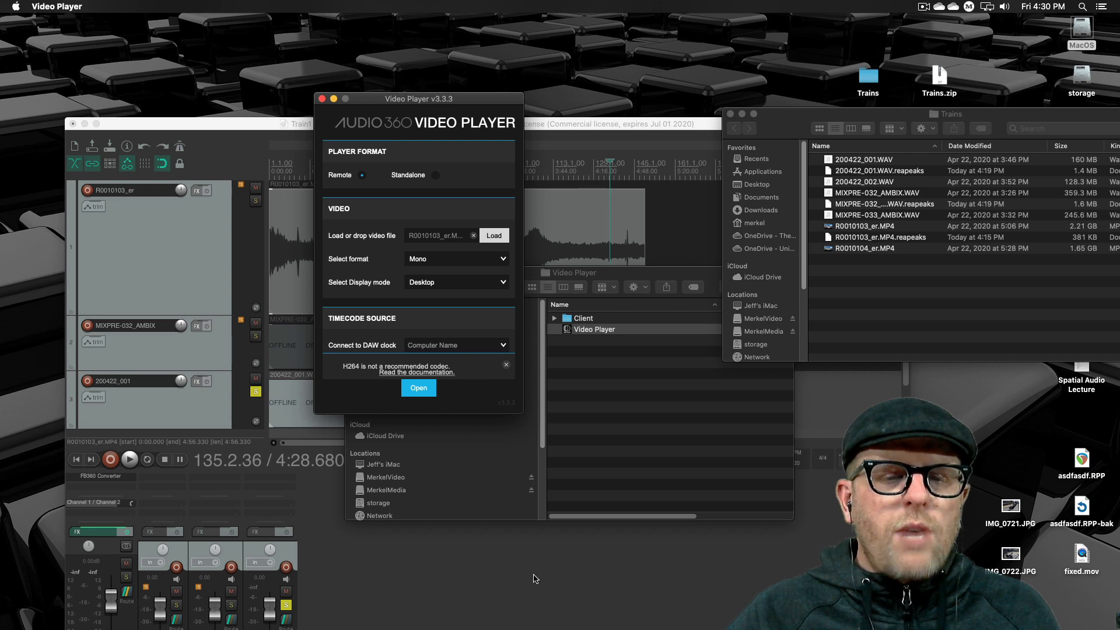
- Close the Finder window of the Video Player folder, switch to REAPER and reposition its project window
click(605, 495)
click(354, 273)
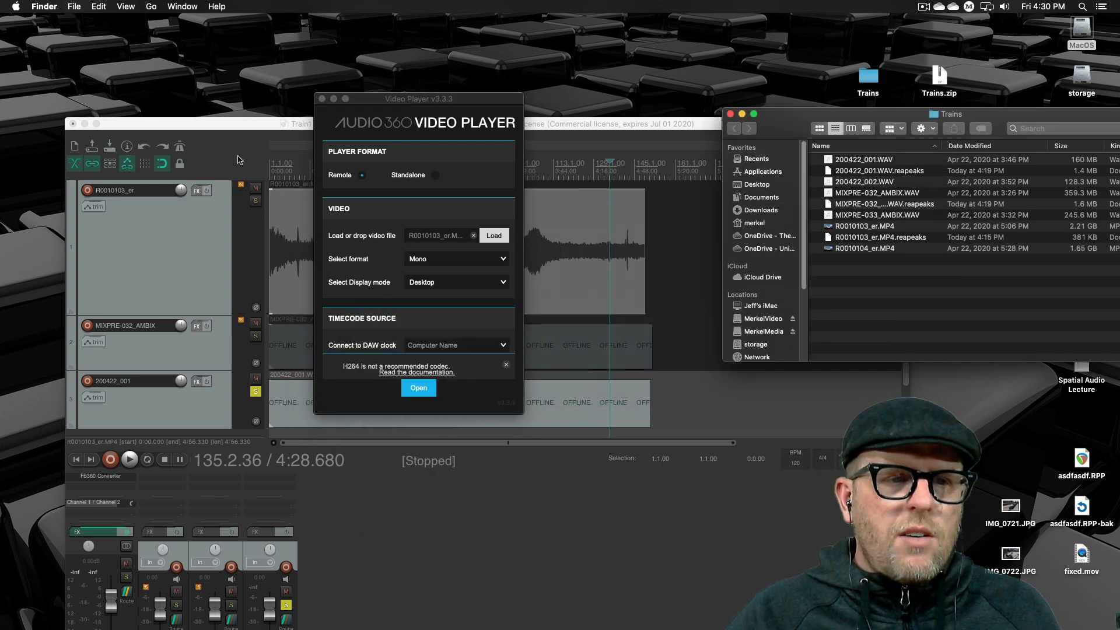
drag(208, 121, 394, 55)
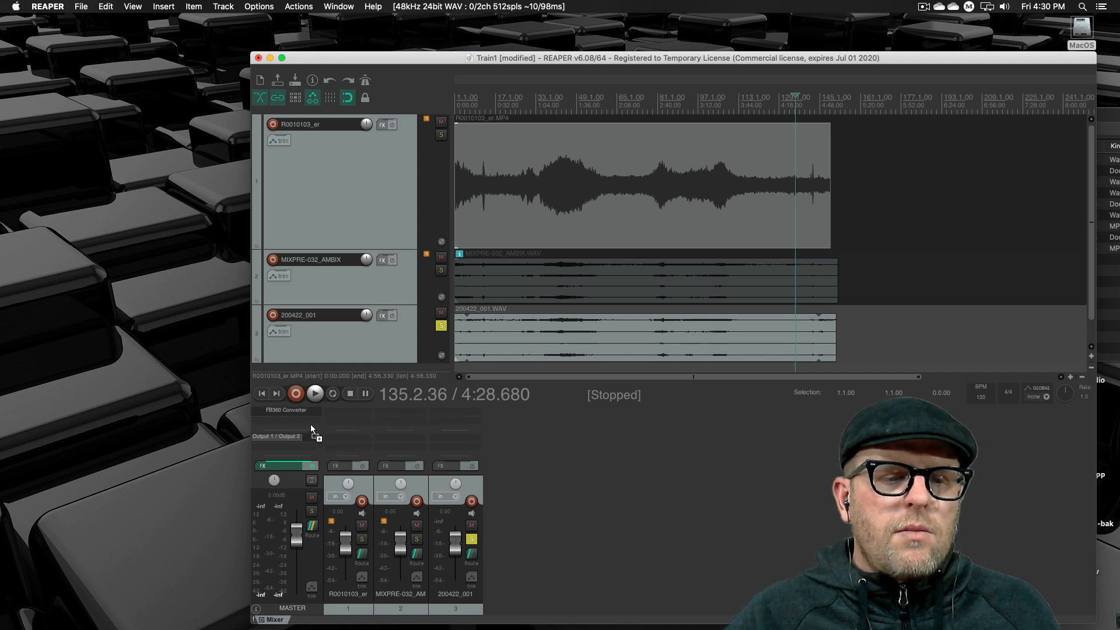
- Add the FB360 Control (ambiX) effect to the master track and enlarge the mixer to reveal the full effect list
right_click(307, 421)
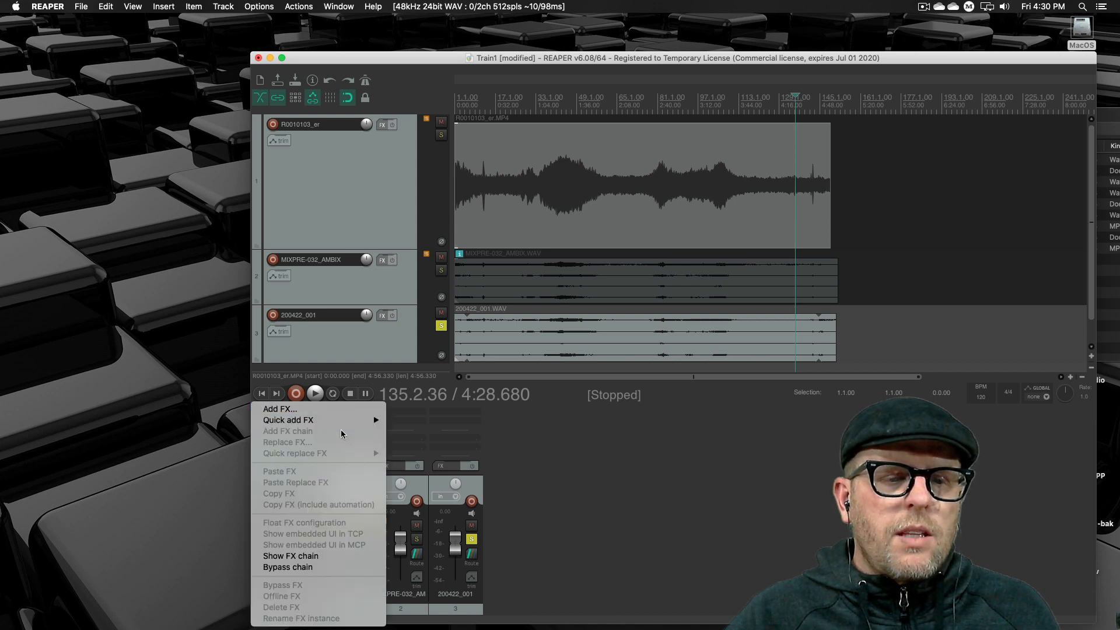
click(341, 412)
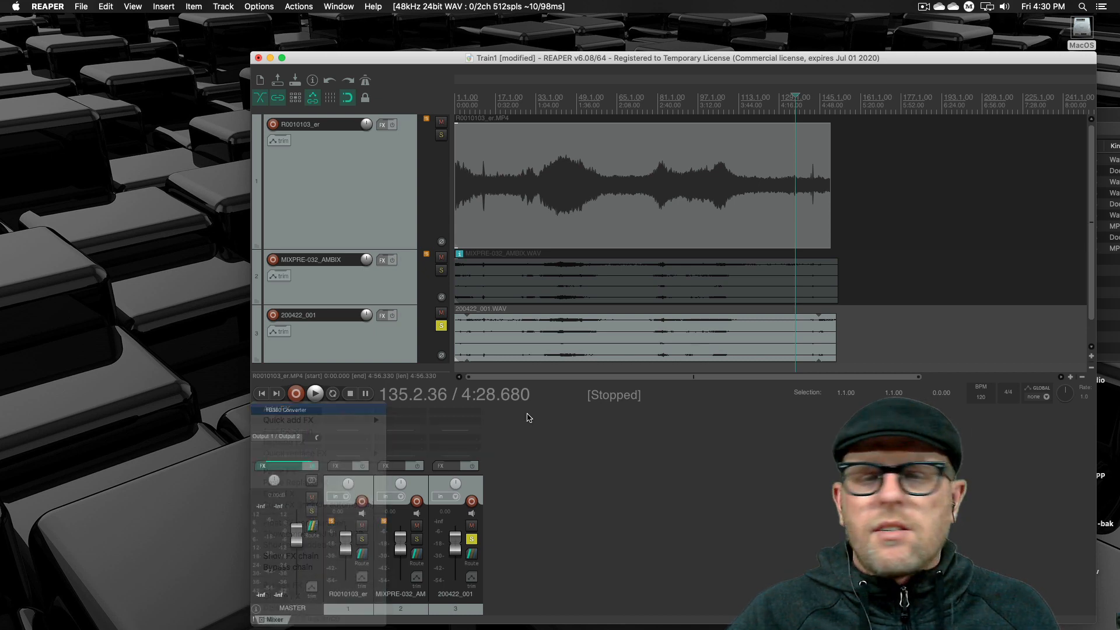
click(522, 157)
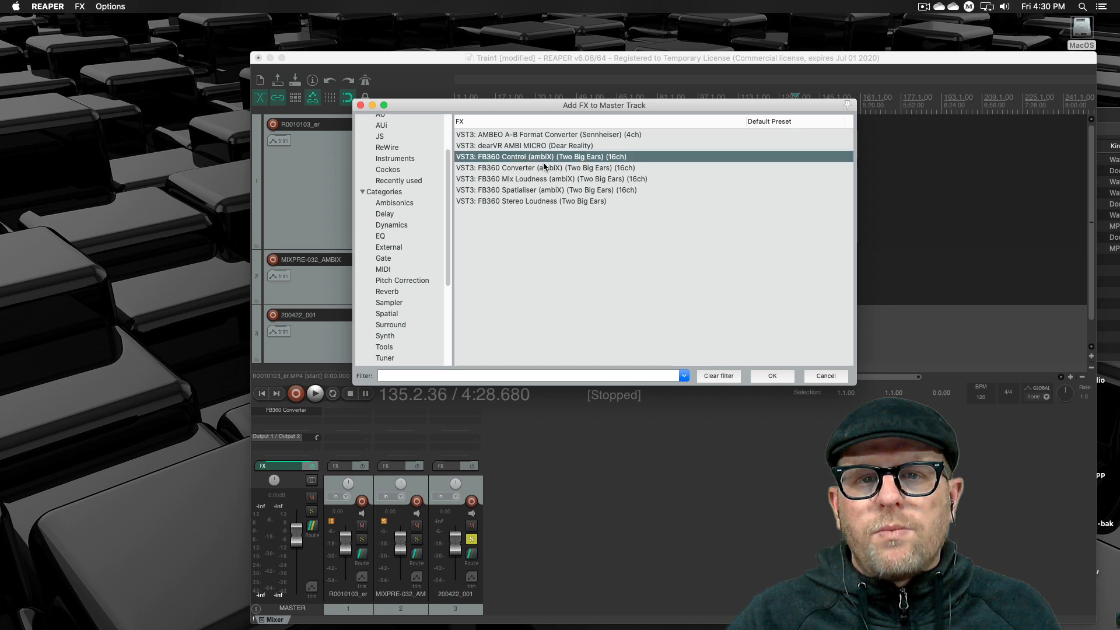
click(771, 376)
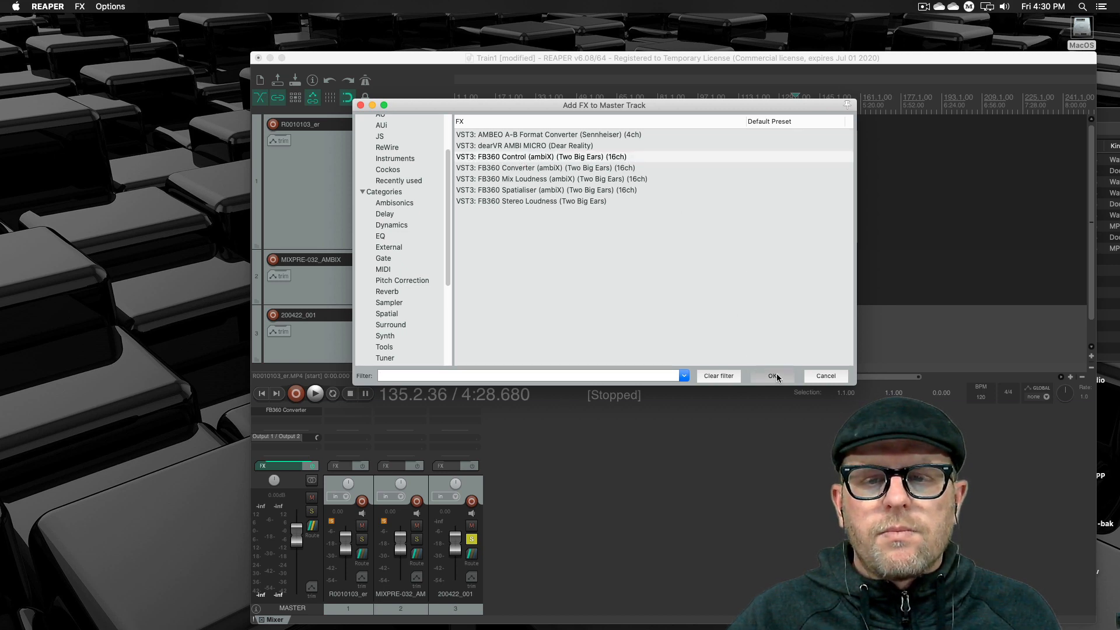
drag(331, 77, 751, 128)
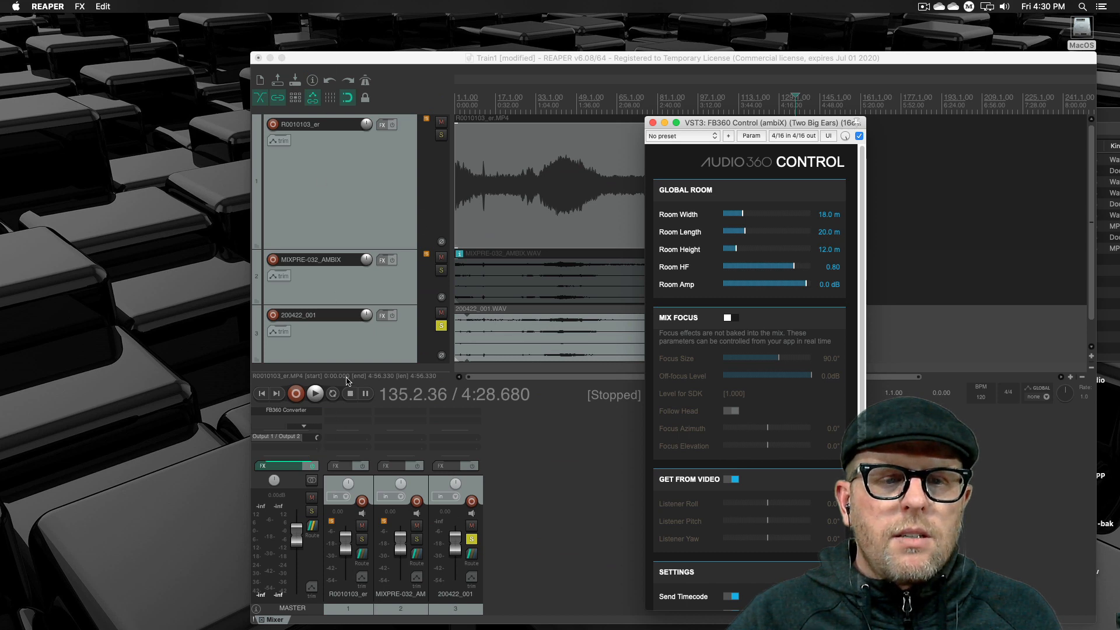
click(382, 380)
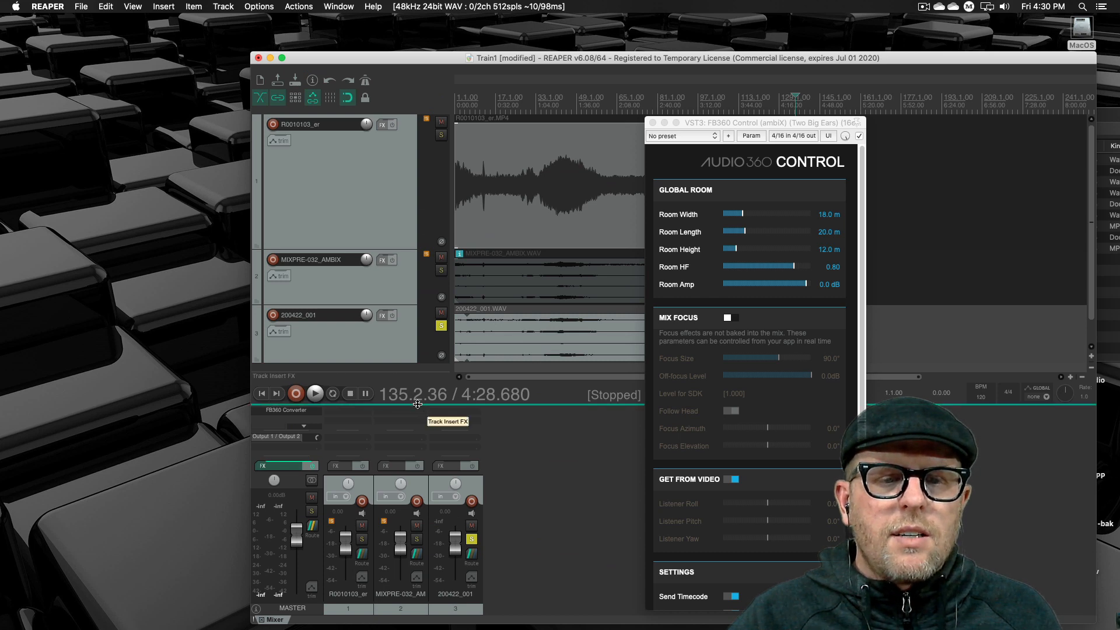
drag(417, 405, 415, 379)
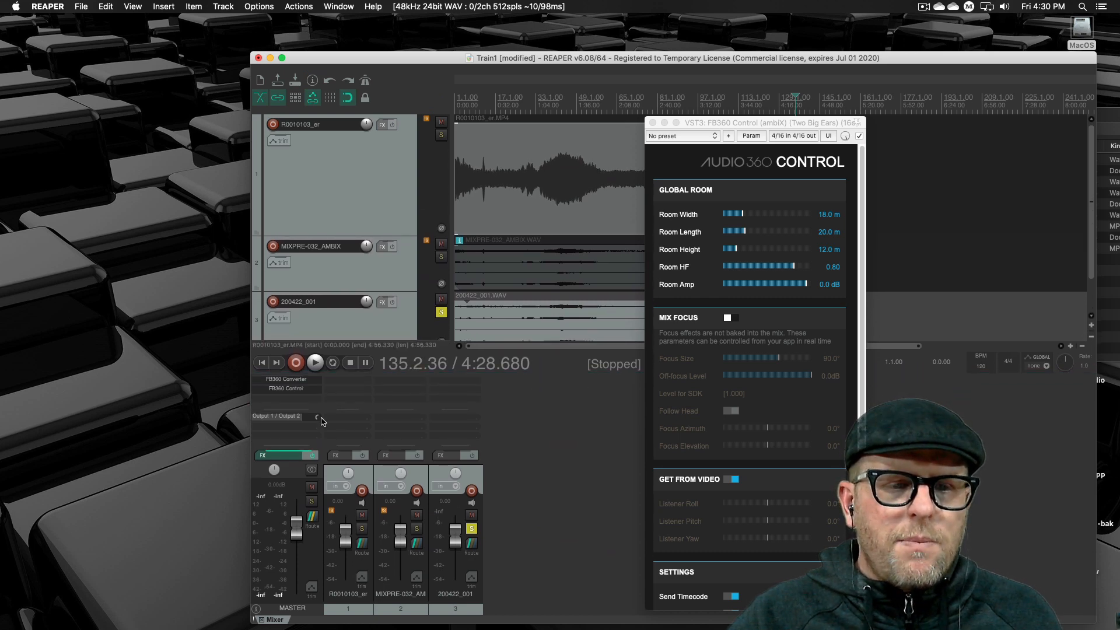
right_click(310, 381)
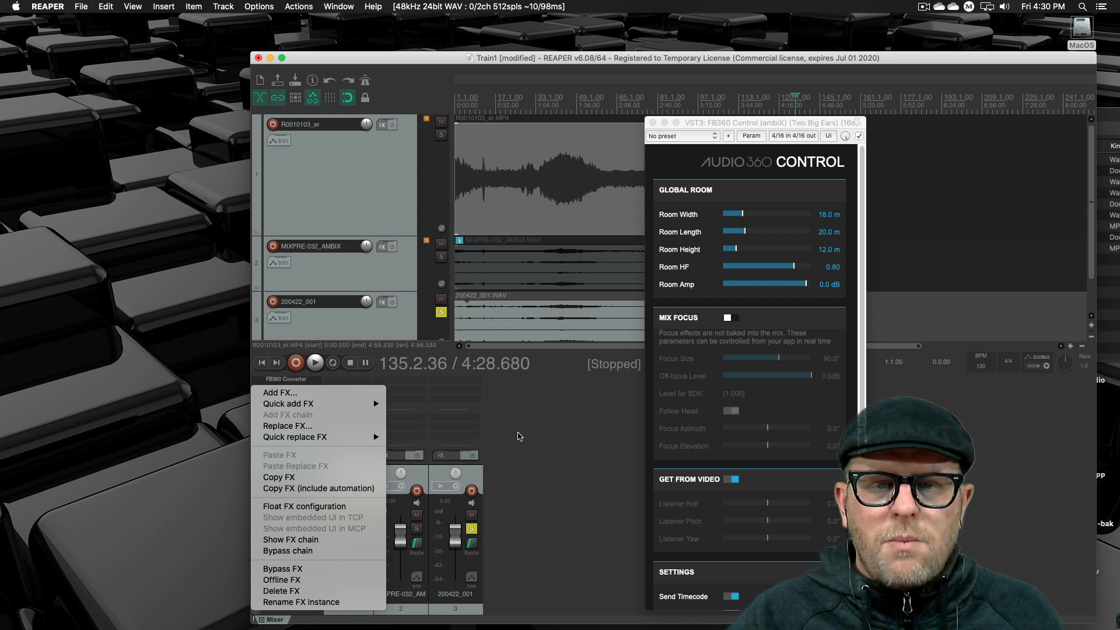
click(518, 433)
click(295, 389)
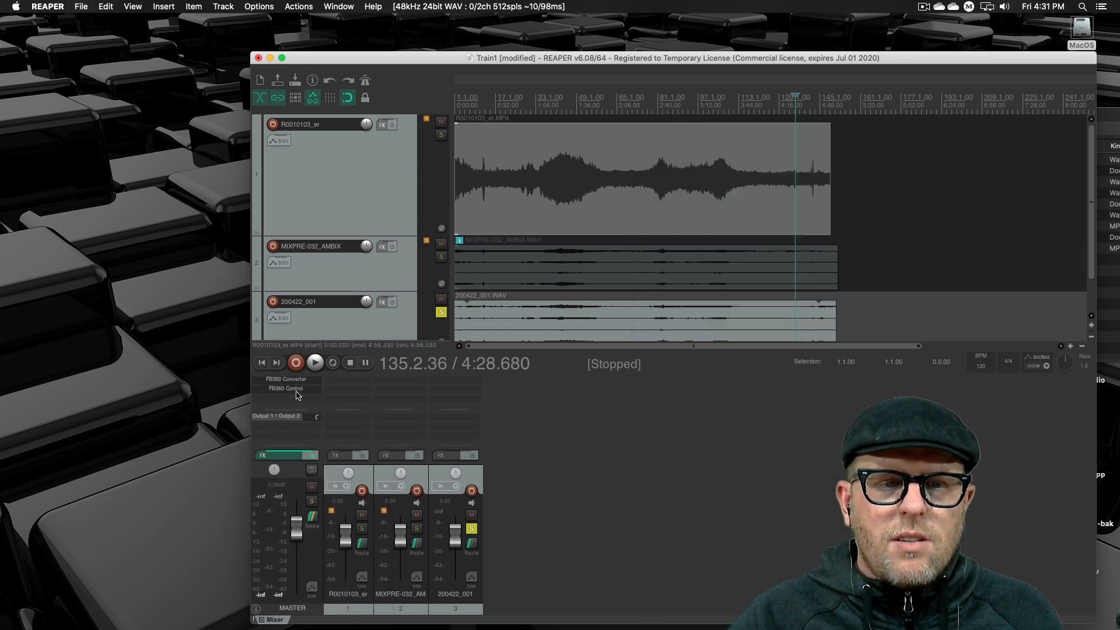
right_click(297, 389)
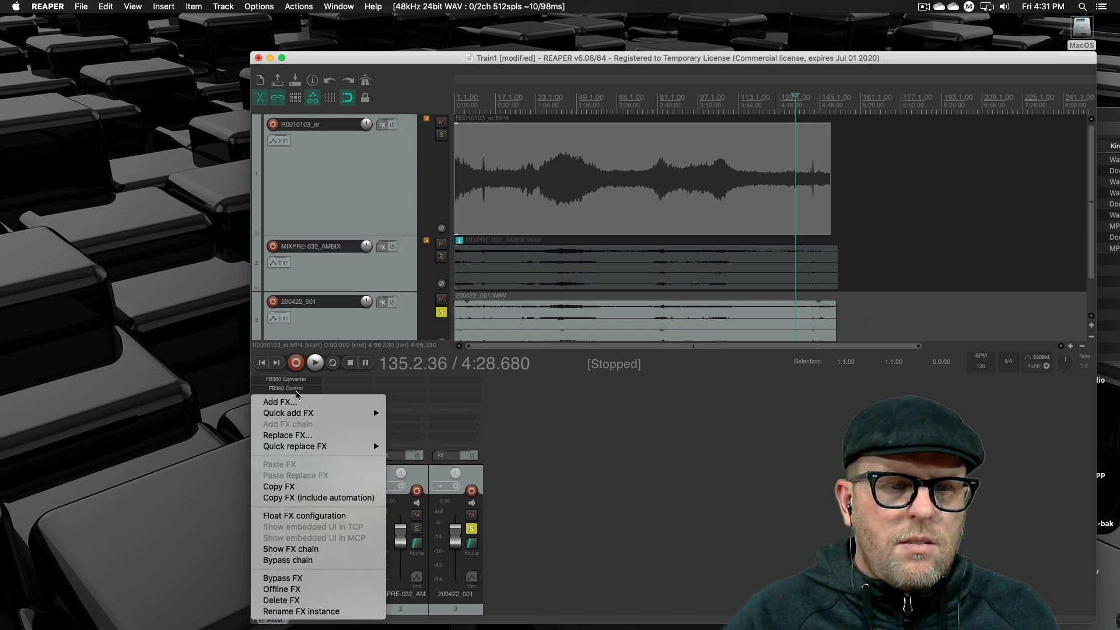
click(296, 393)
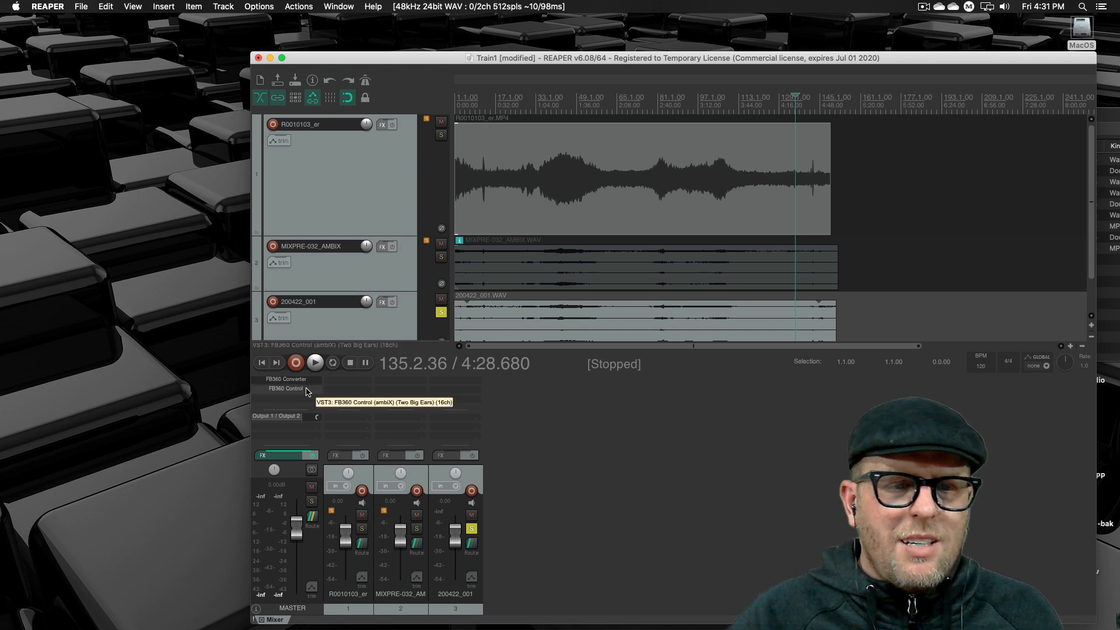
right_click(307, 391)
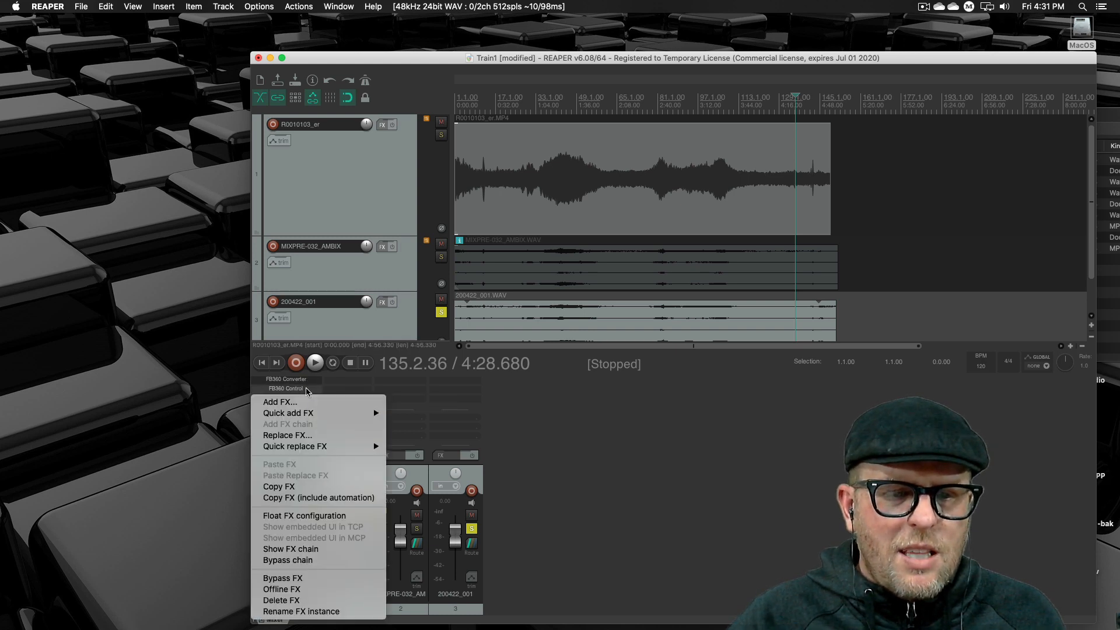
click(309, 391)
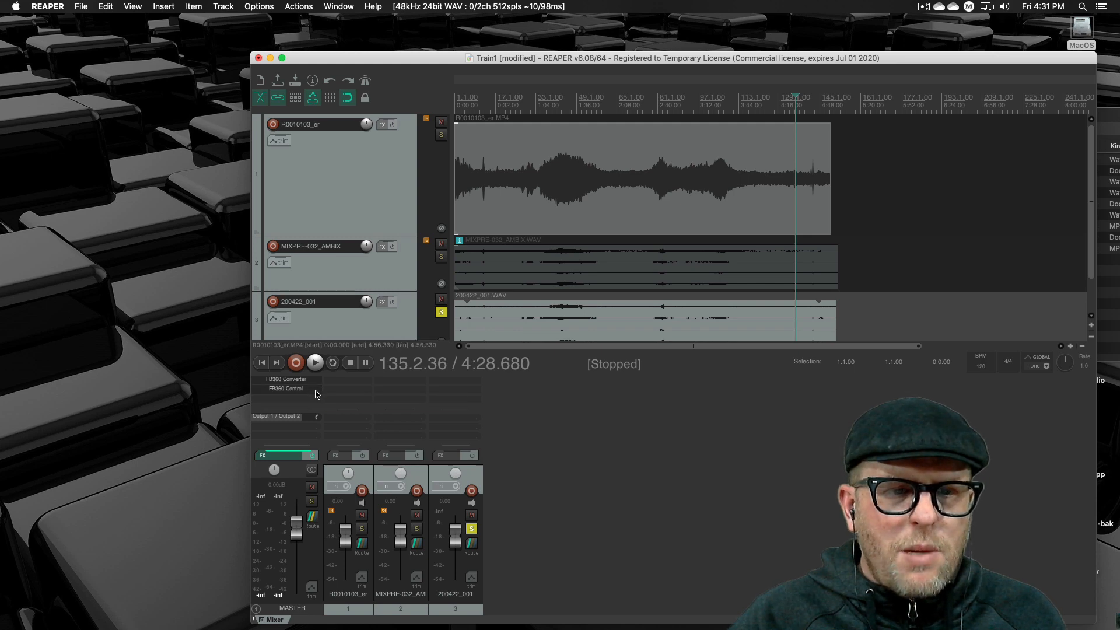
- Move FB360 Control above FB360 Converter in the master track's effects, open it and place its window beside the project window
drag(317, 374, 316, 379)
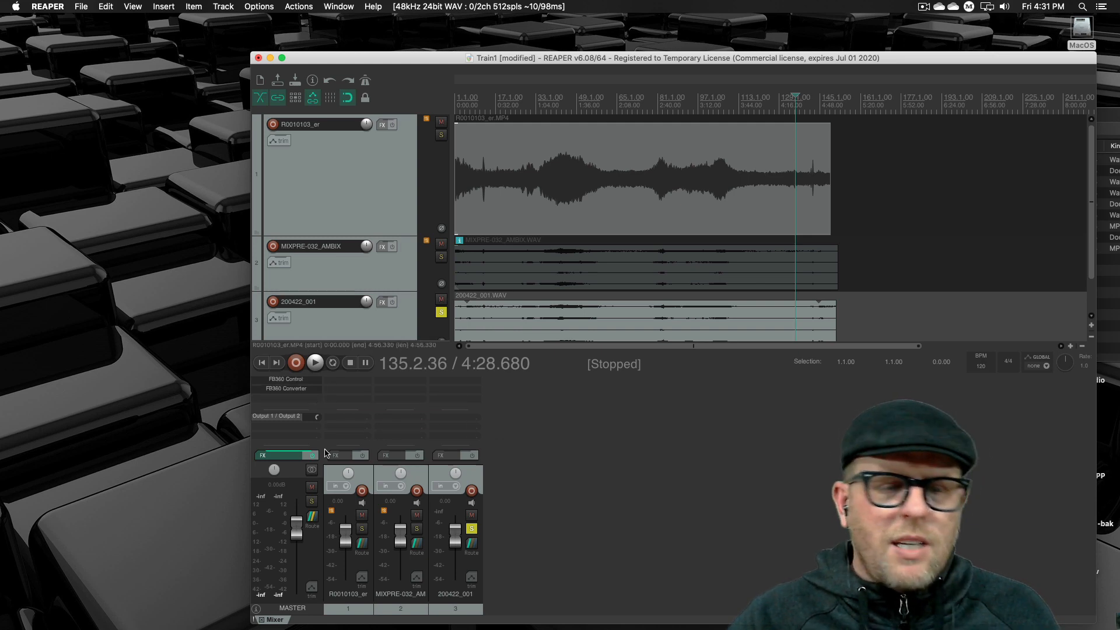
click(309, 380)
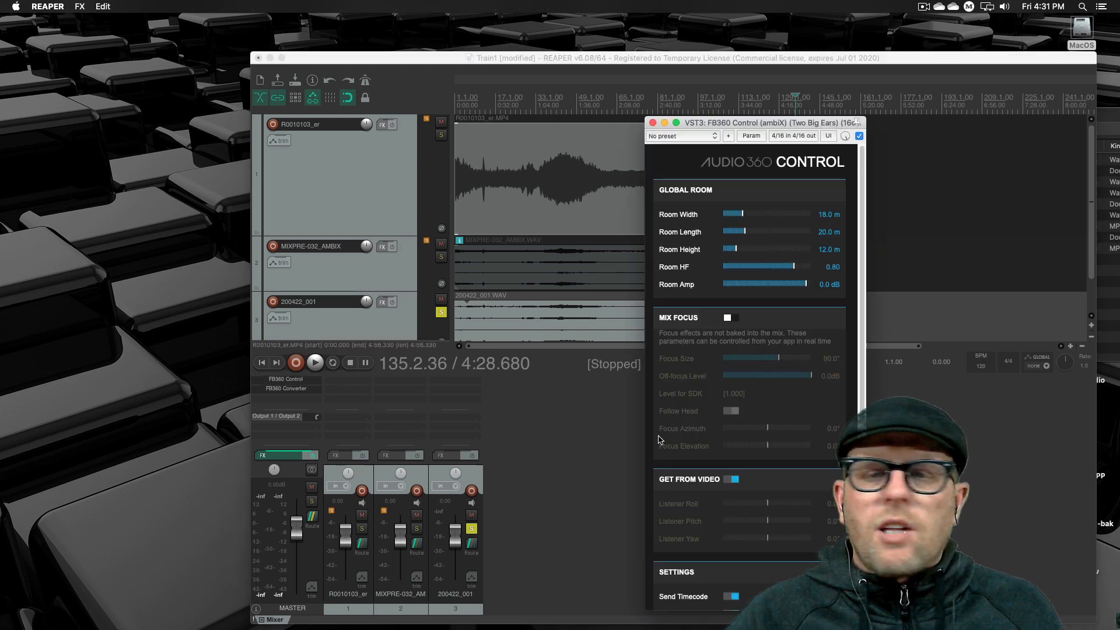
drag(702, 126, 172, 45)
scroll(193, 204, down, 3)
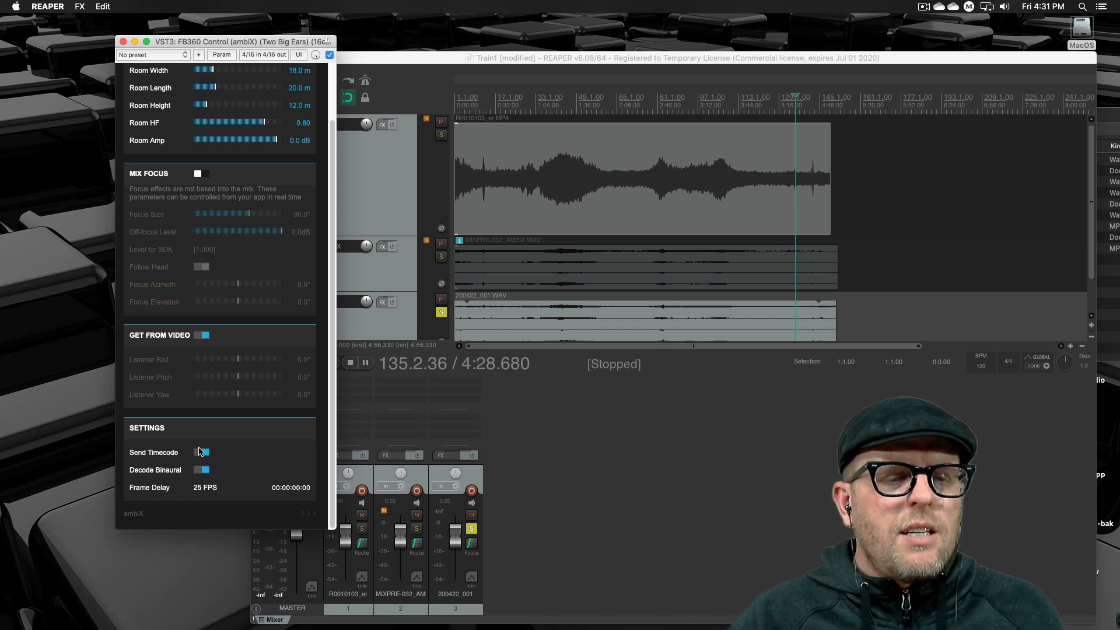
click(615, 444)
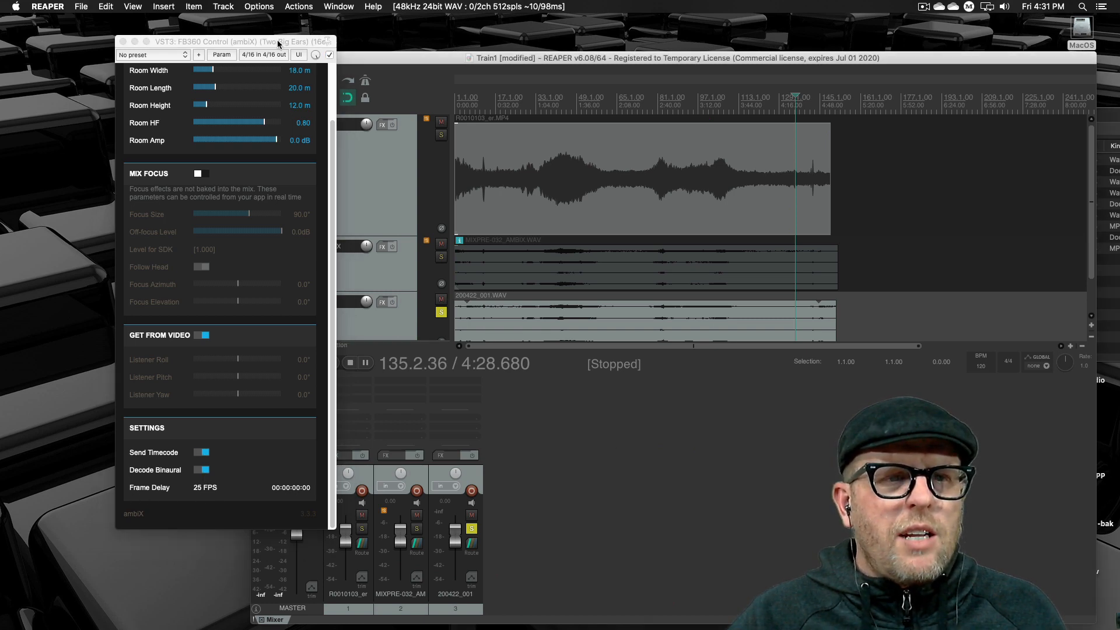
drag(267, 48, 168, 51)
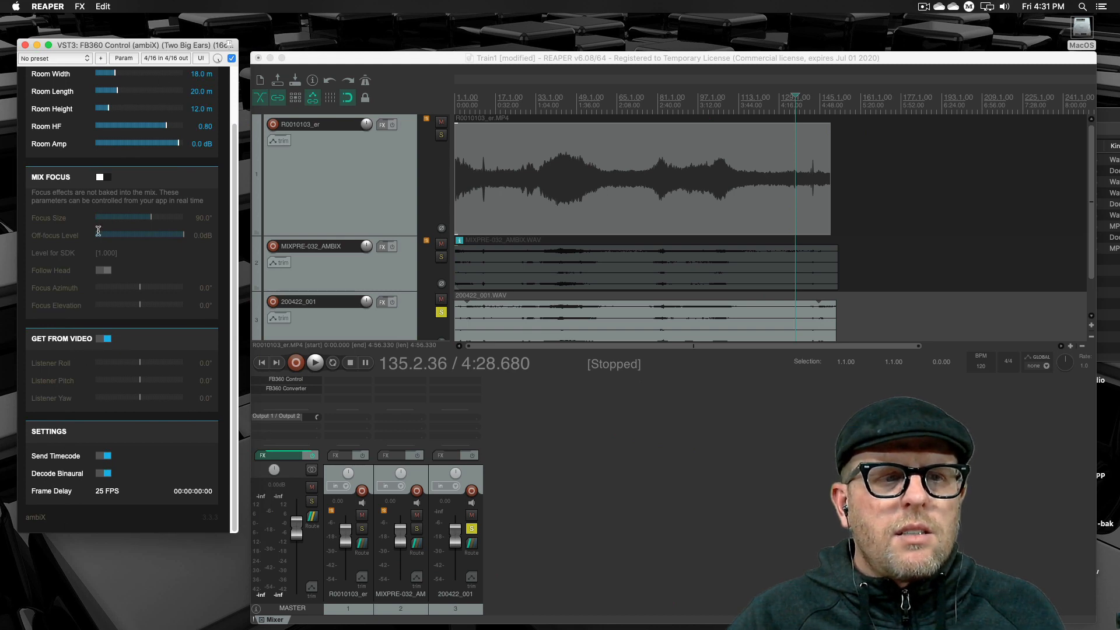
- Turn off Decode Binaural in FB360 Control, and check the input and output formats of FB360 Converter before closing it
scroll(99, 292, up, 3)
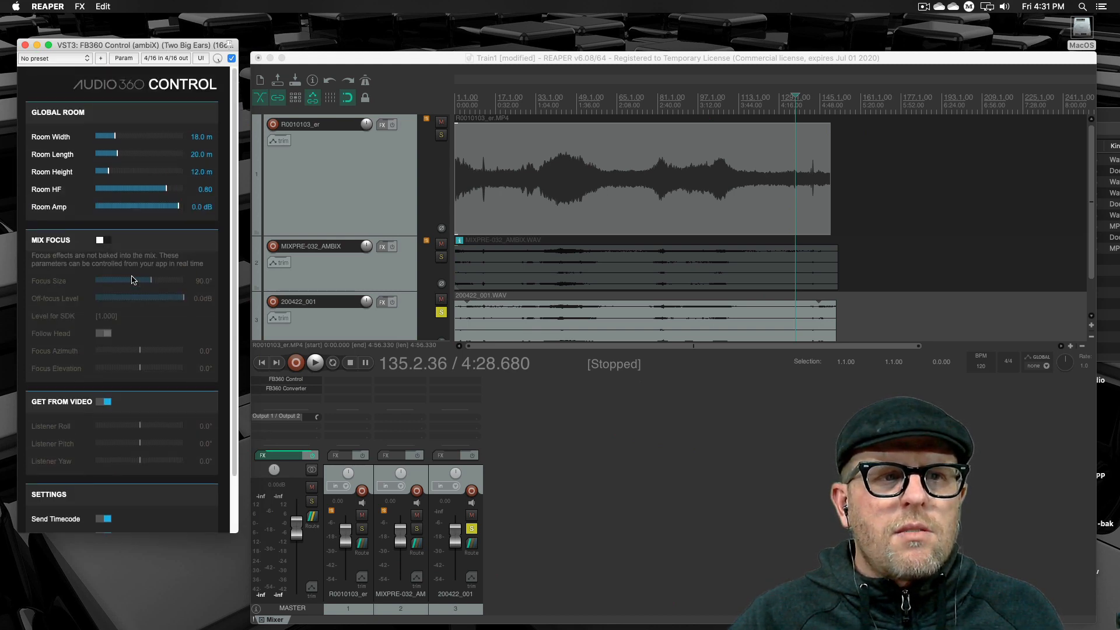
scroll(98, 408, down, 3)
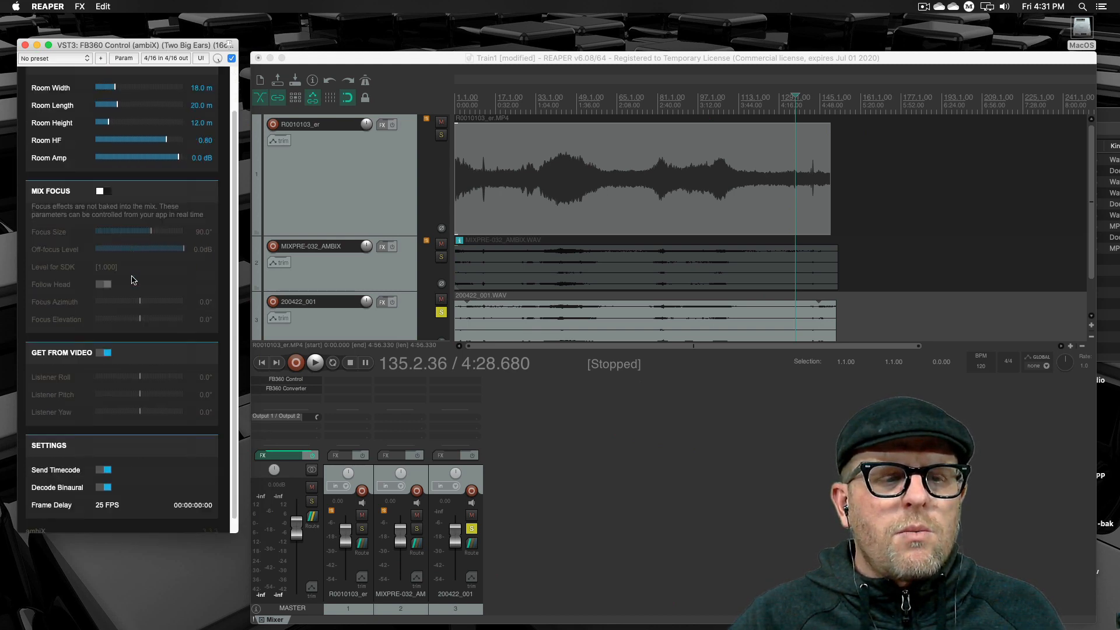
click(108, 474)
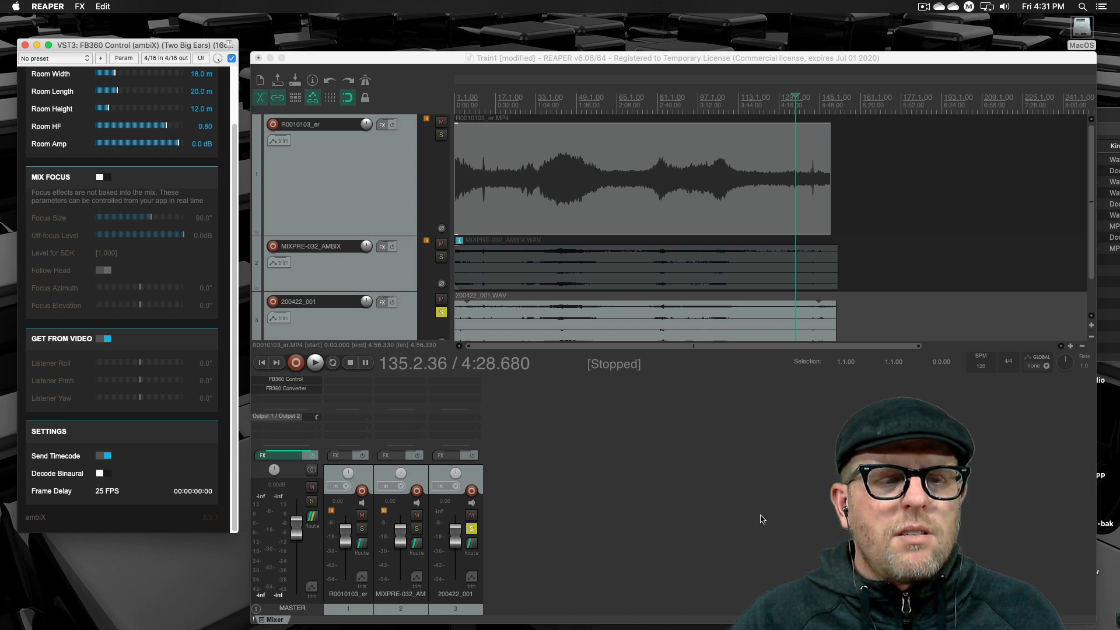
click(306, 391)
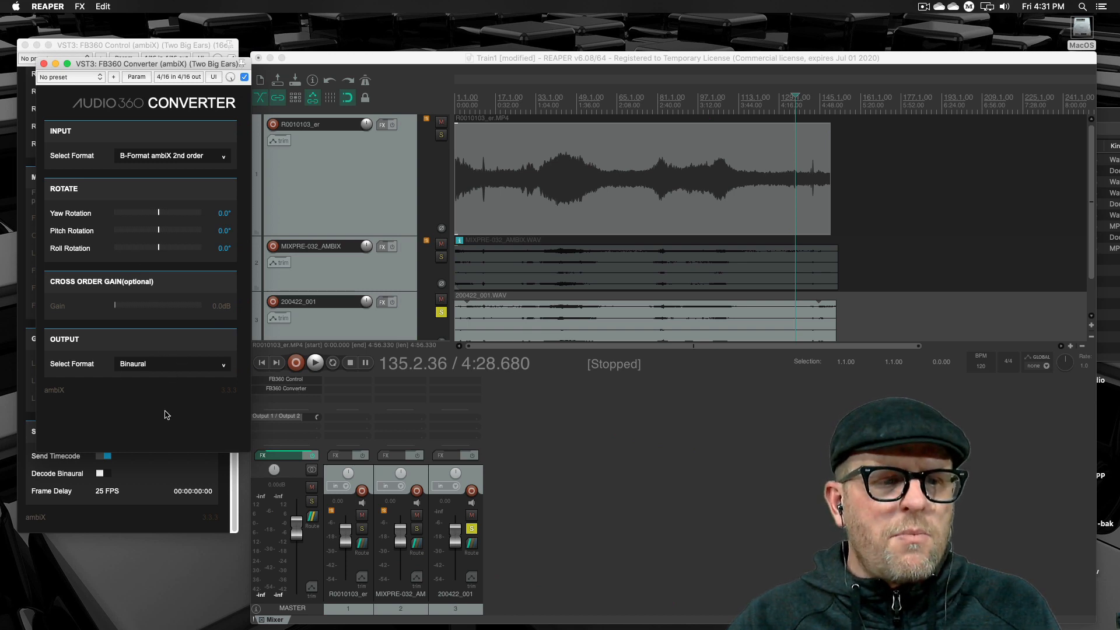
click(44, 64)
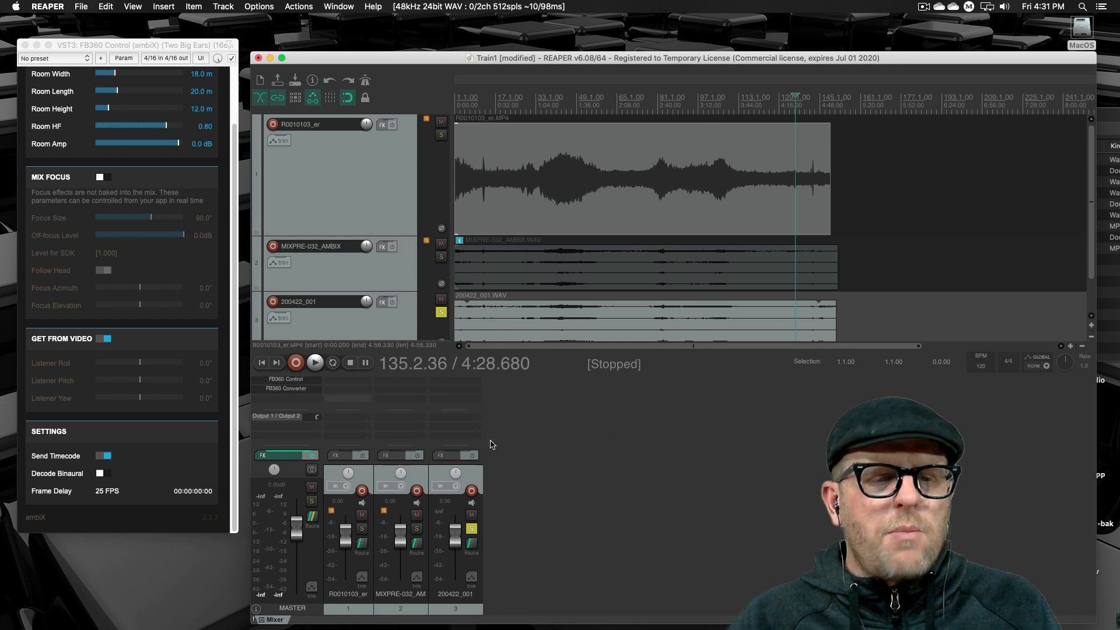
- Place the edit cursor at about 1:51 on the timeline and briefly test playback
click(595, 117)
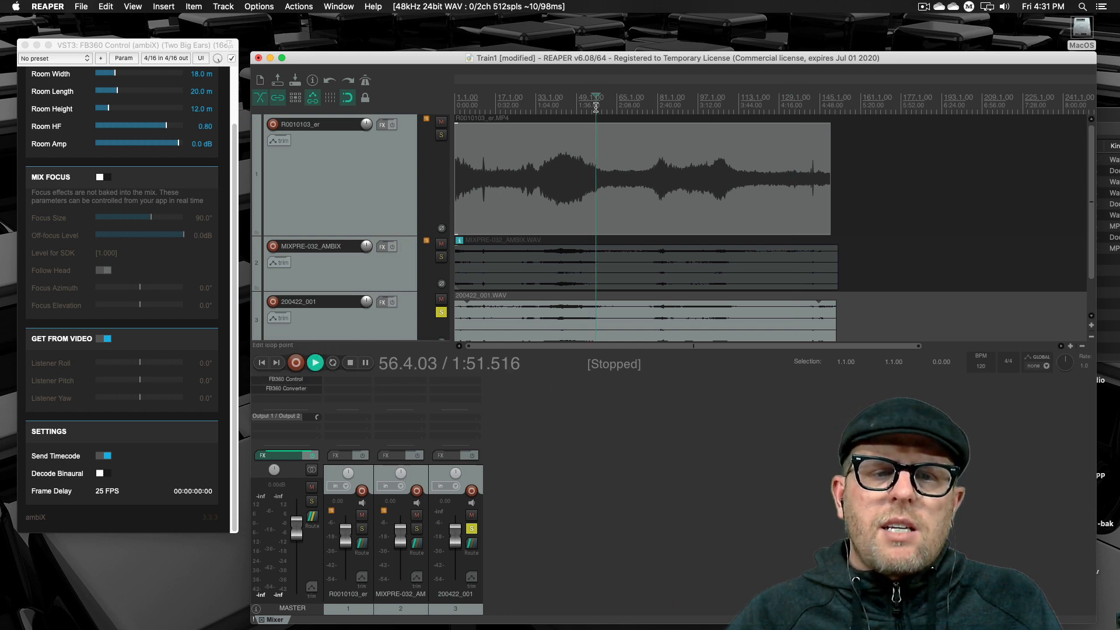
key(space)
key(space)
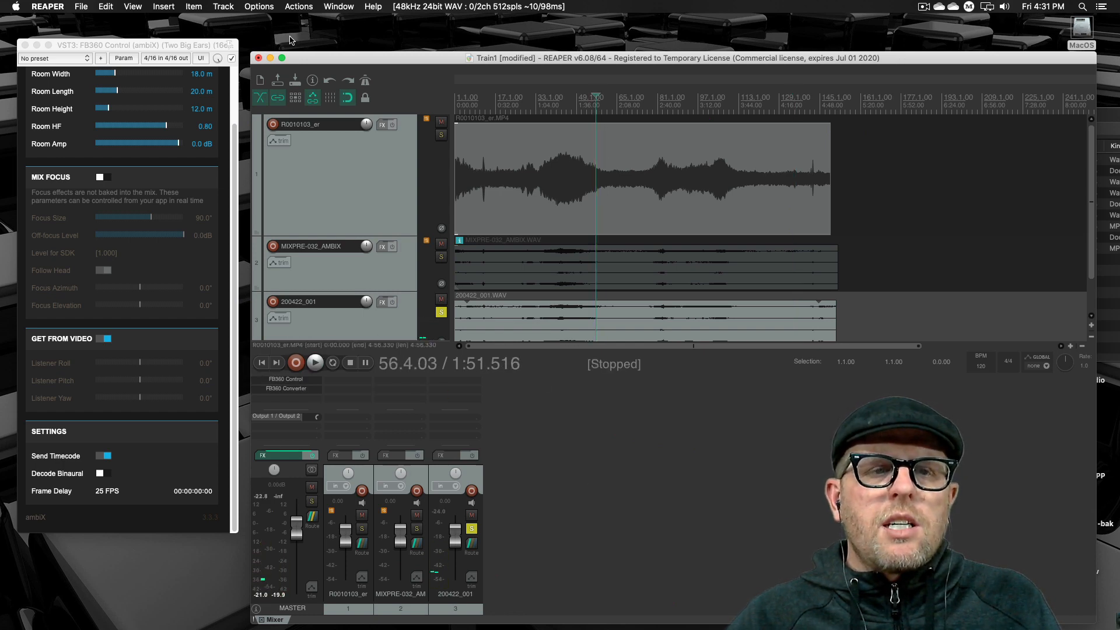
- Uncover the Video Player by moving REAPER aside and closing FB360 Control, open the loaded video and place VideoClient beside the project
drag(322, 59, 676, 115)
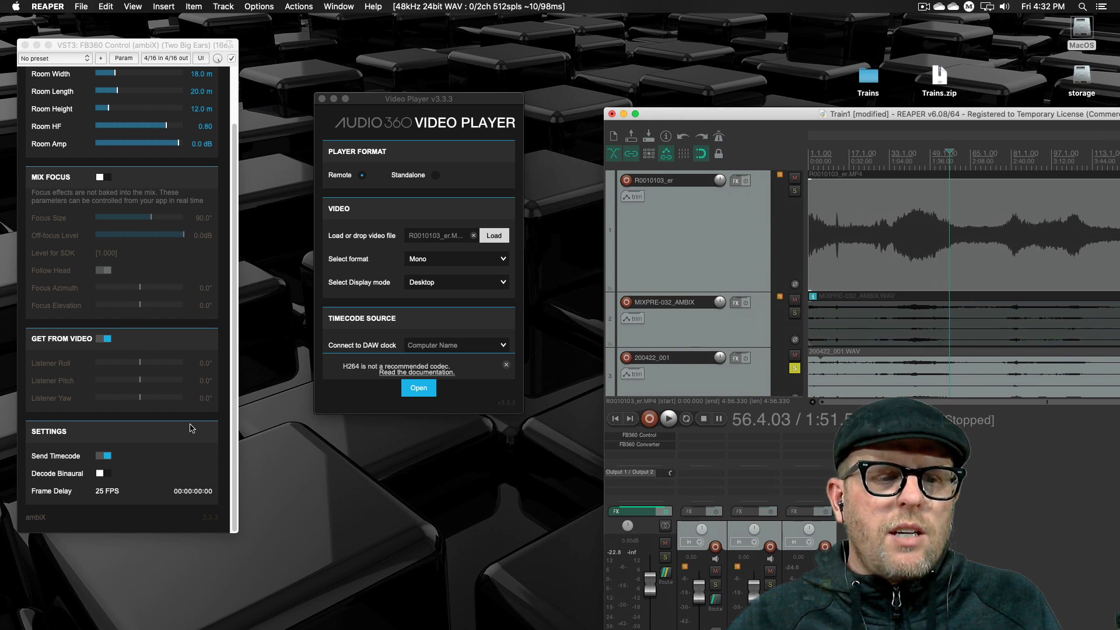
click(25, 44)
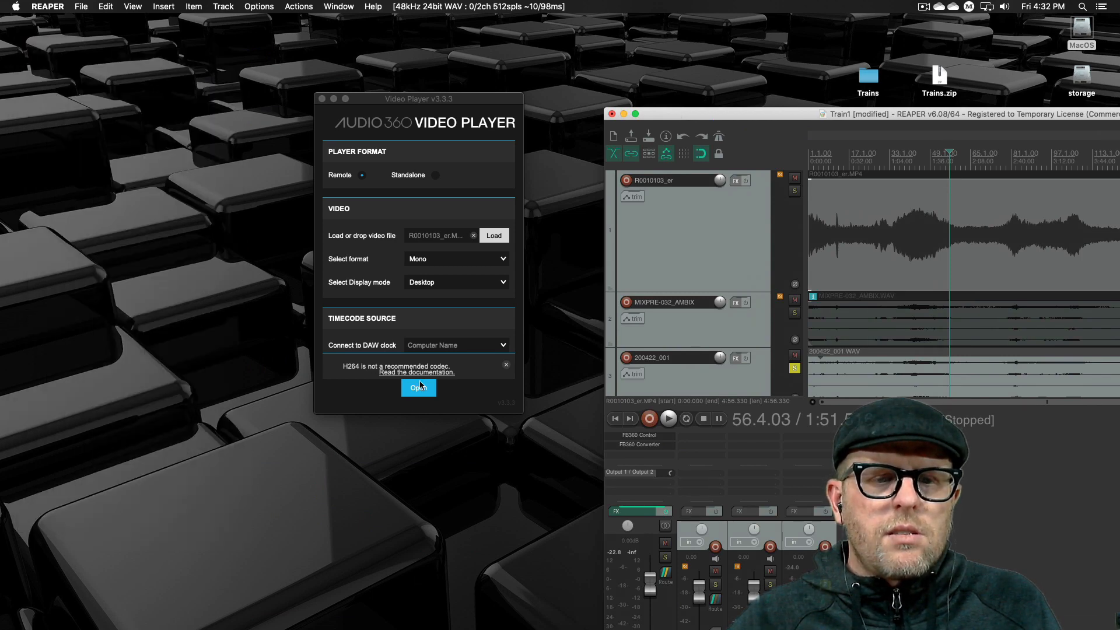
click(420, 386)
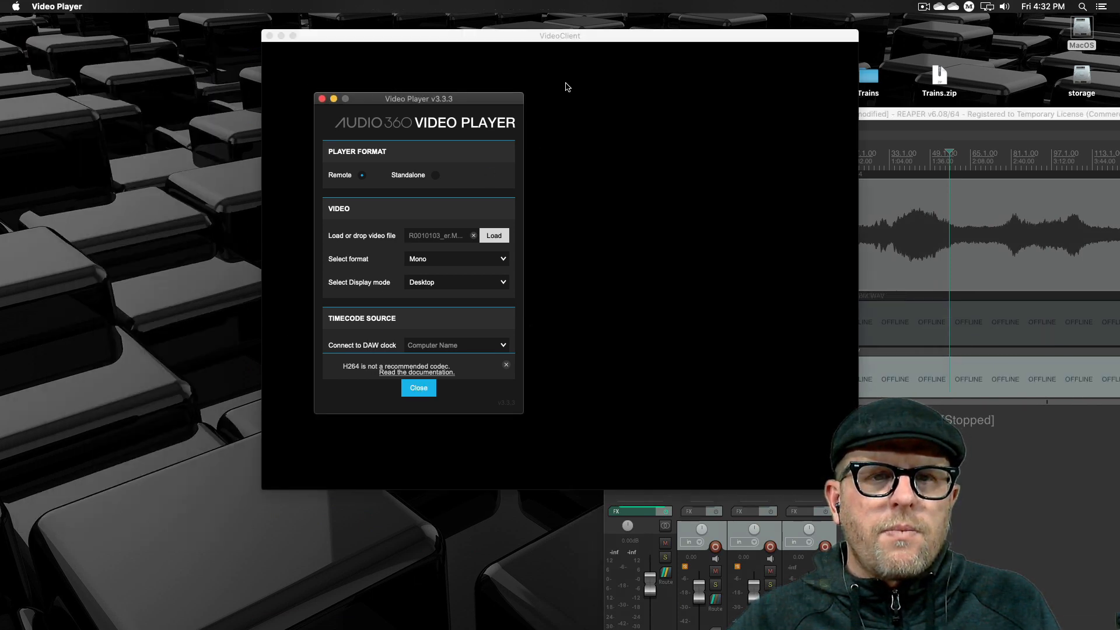
drag(580, 39, 296, 44)
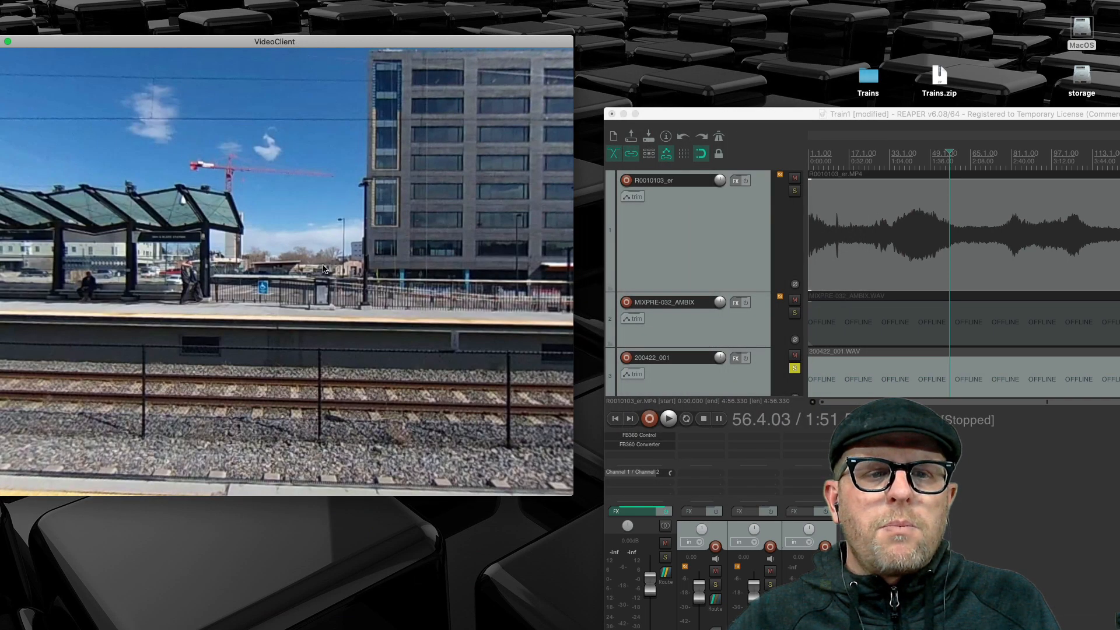
- Play the project from about 0:49 while rotating the 360 video view to check head-tracked audio, and stop playback
drag(325, 269, 115, 276)
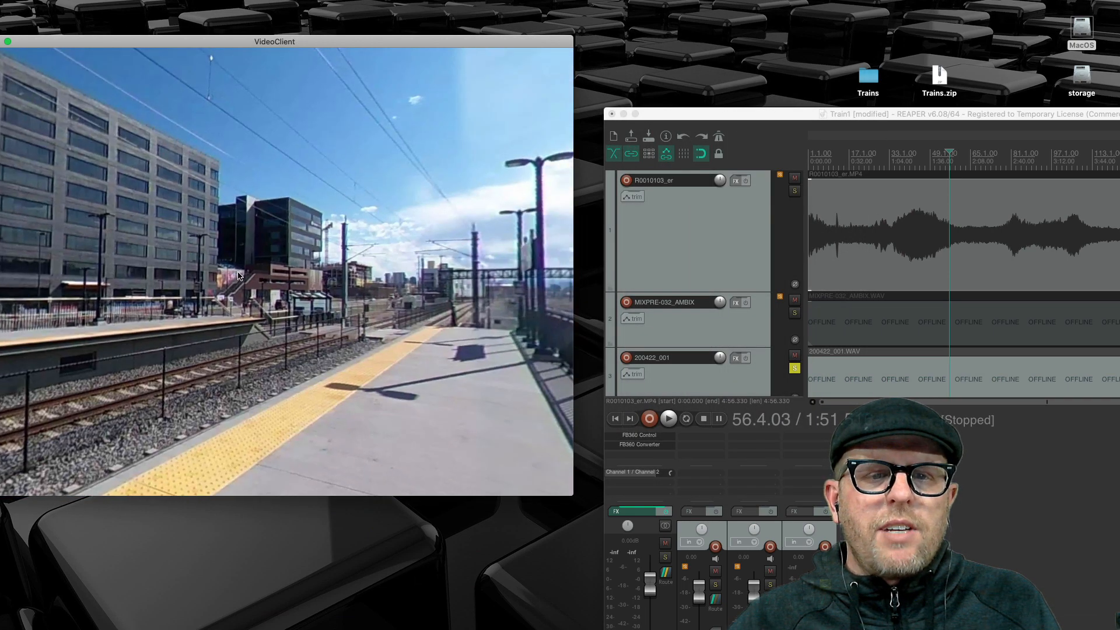
click(869, 165)
key(space)
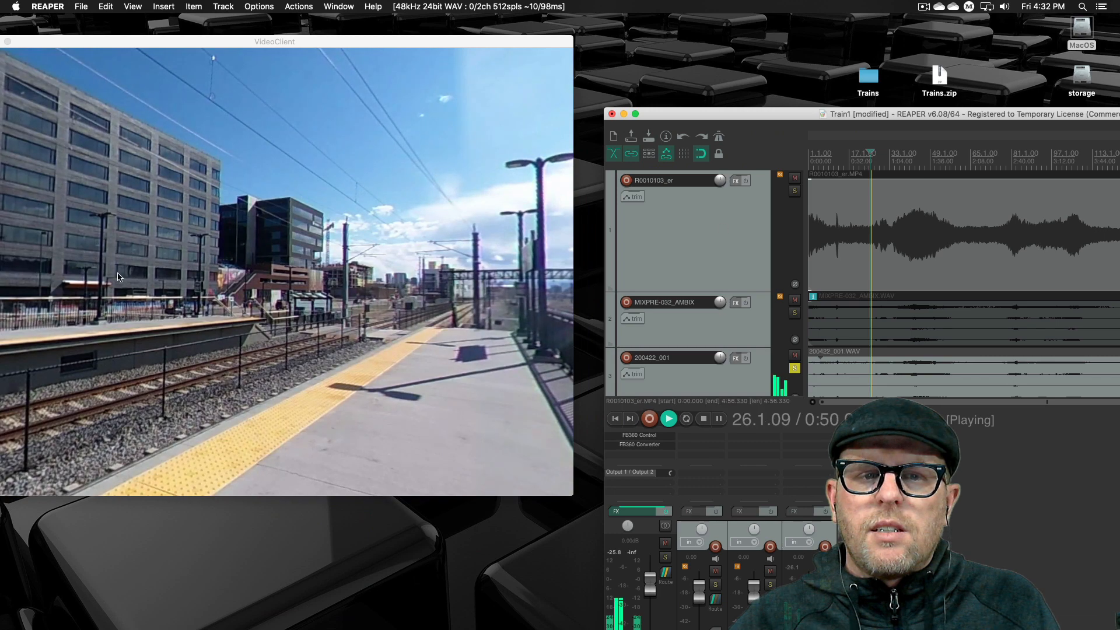
click(170, 277)
drag(171, 277, 525, 260)
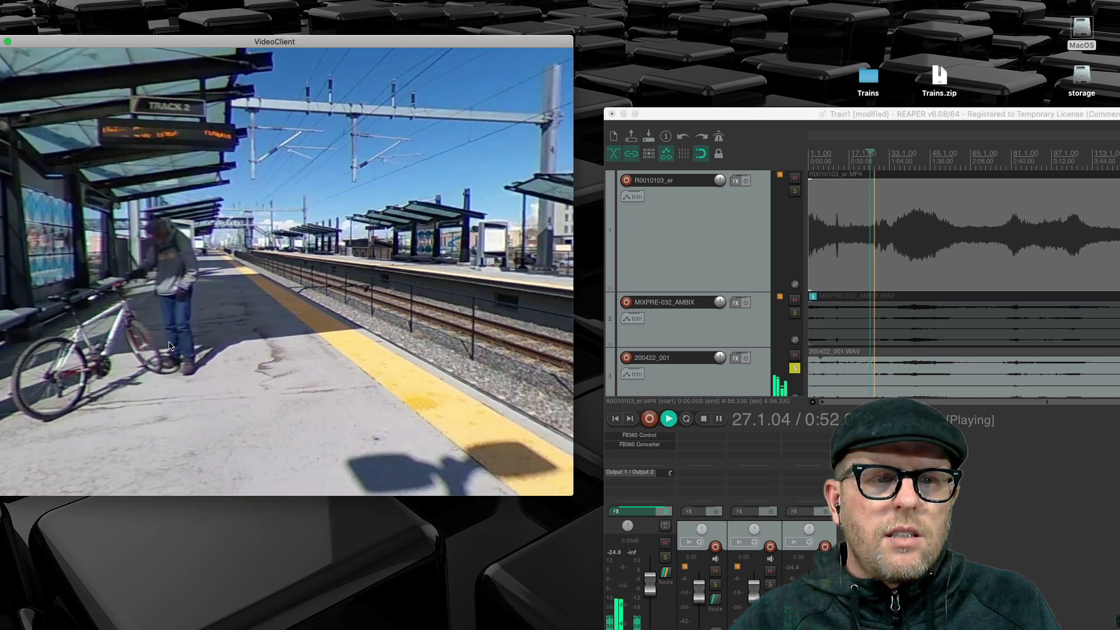
drag(131, 349, 269, 307)
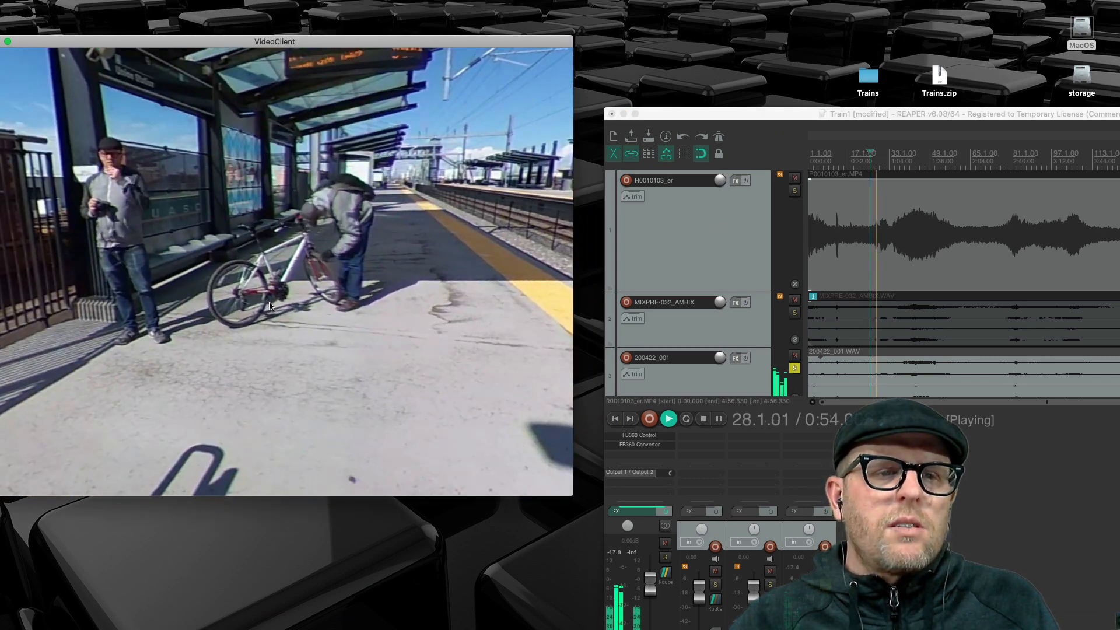
drag(282, 246, 93, 330)
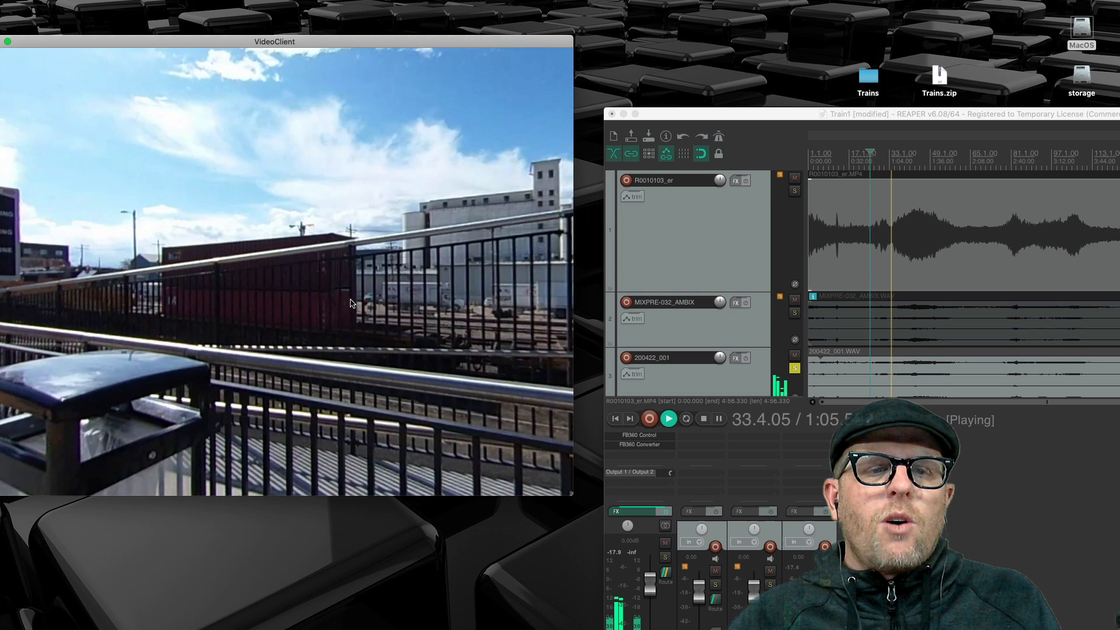
drag(350, 304, 252, 309)
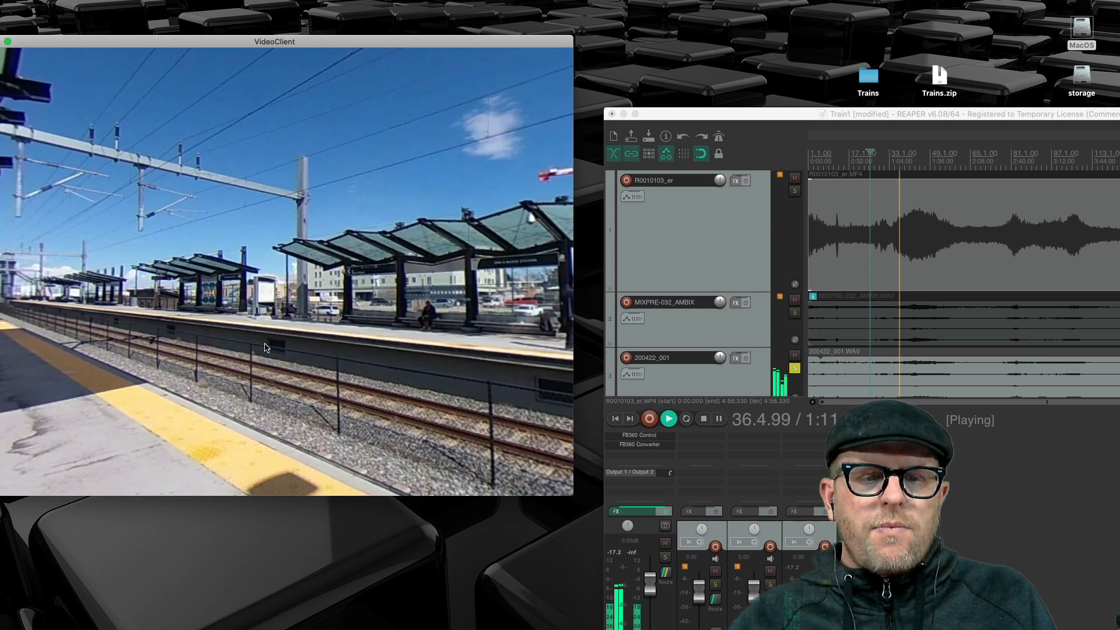
click(962, 537)
key(space)
- Rotate the stopped 360 video view across the opposite platform and building to examine the scene
click(281, 202)
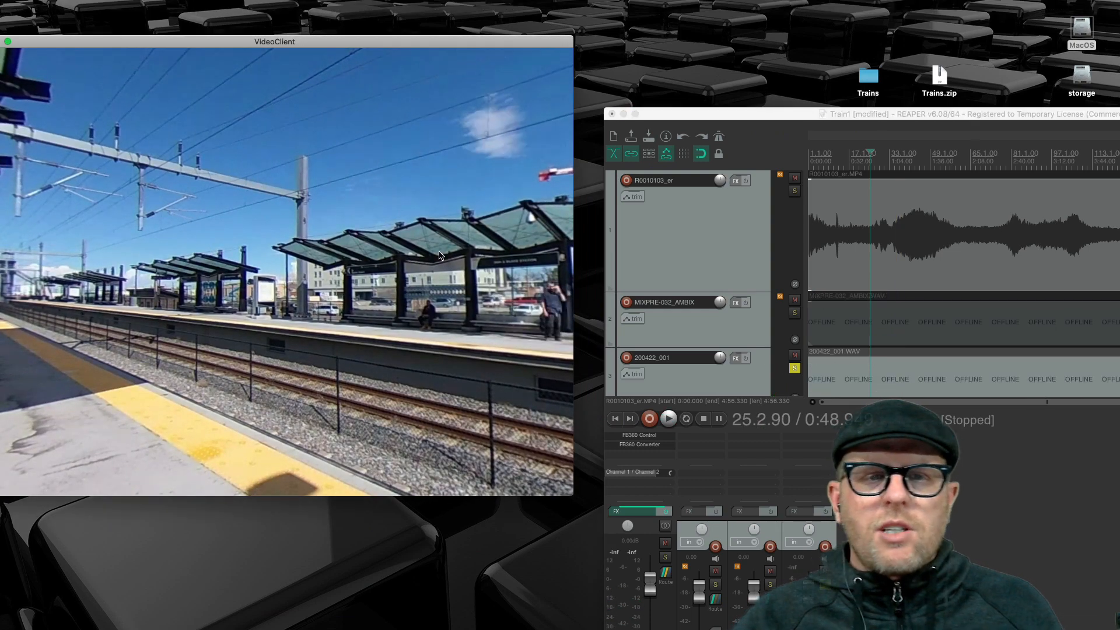
drag(373, 304, 352, 285)
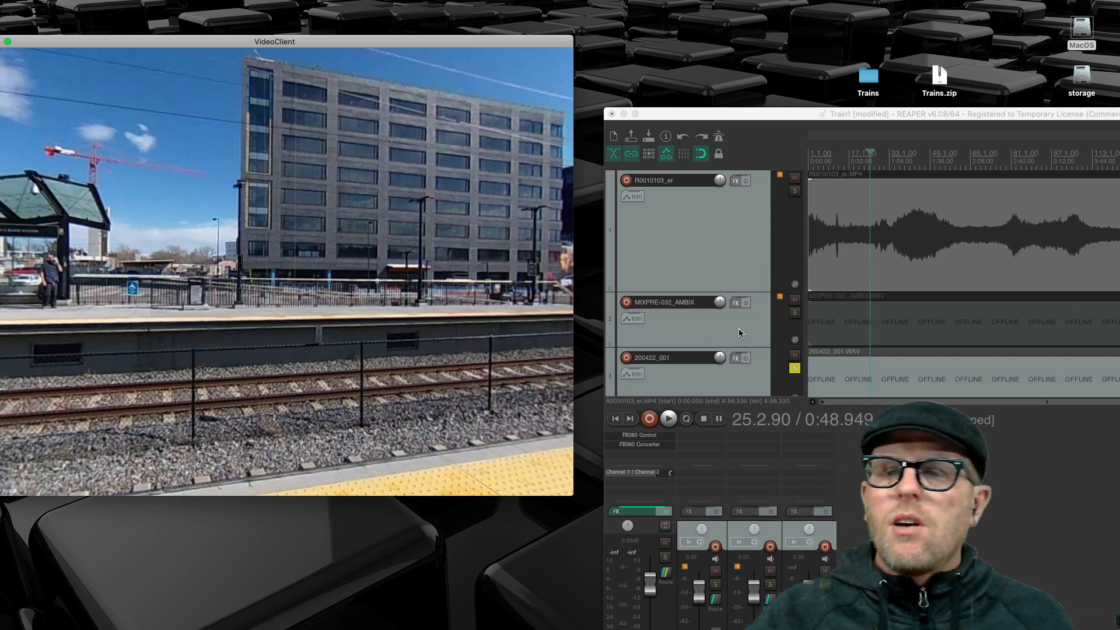
drag(177, 221, 252, 234)
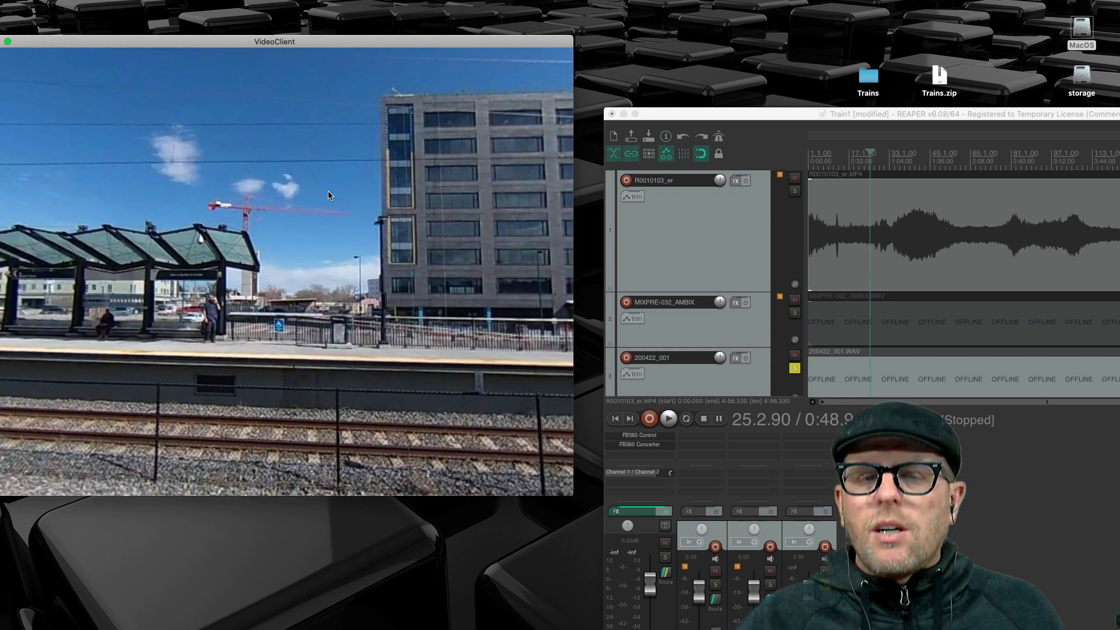
click(645, 315)
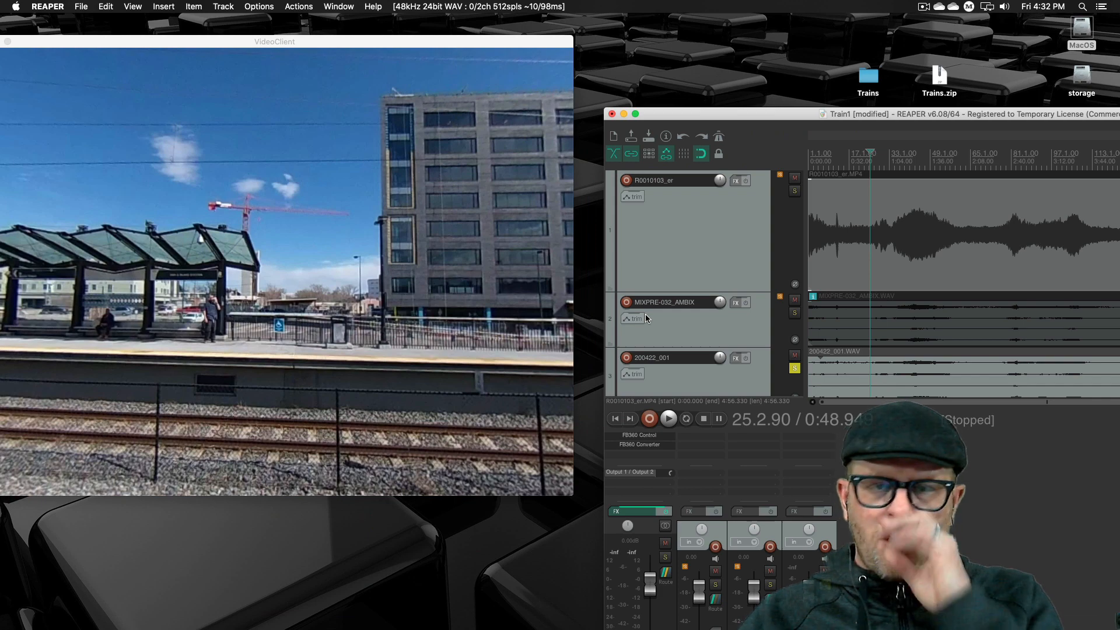
click(378, 291)
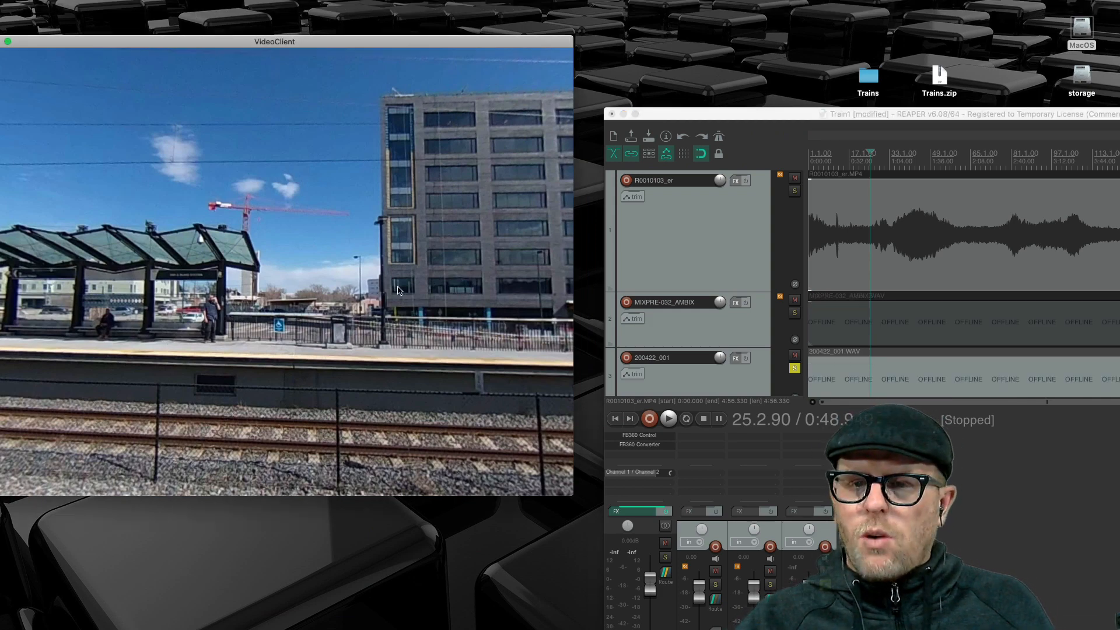
- Move the REAPER project window closer so it overlaps VideoClient, and reopen FB360 Control from the master track's effects
click(789, 114)
drag(789, 114, 595, 49)
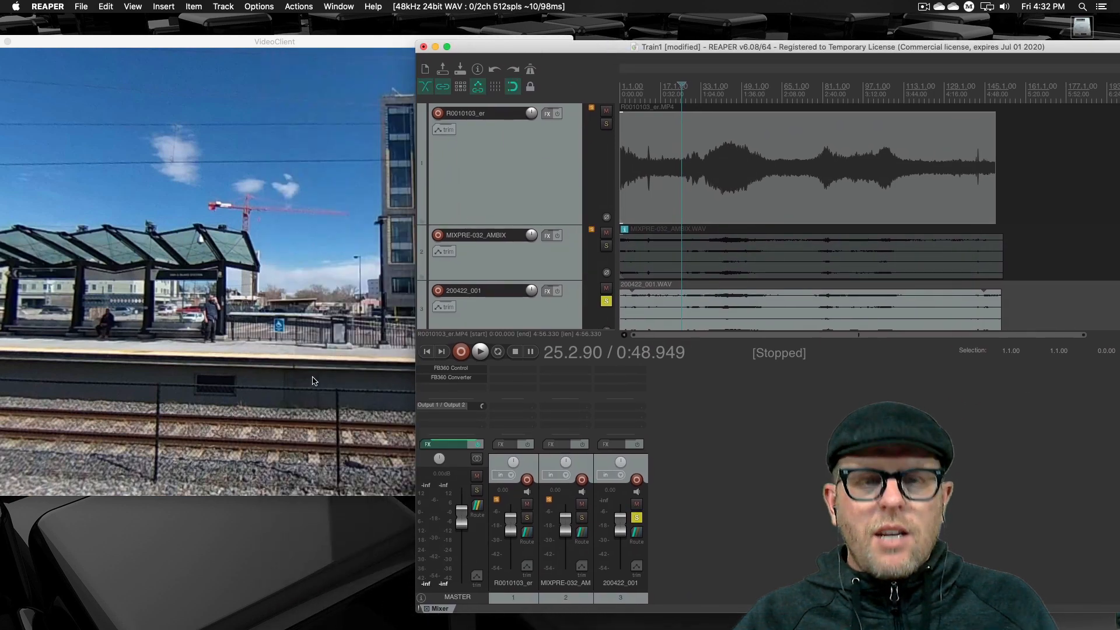
click(451, 368)
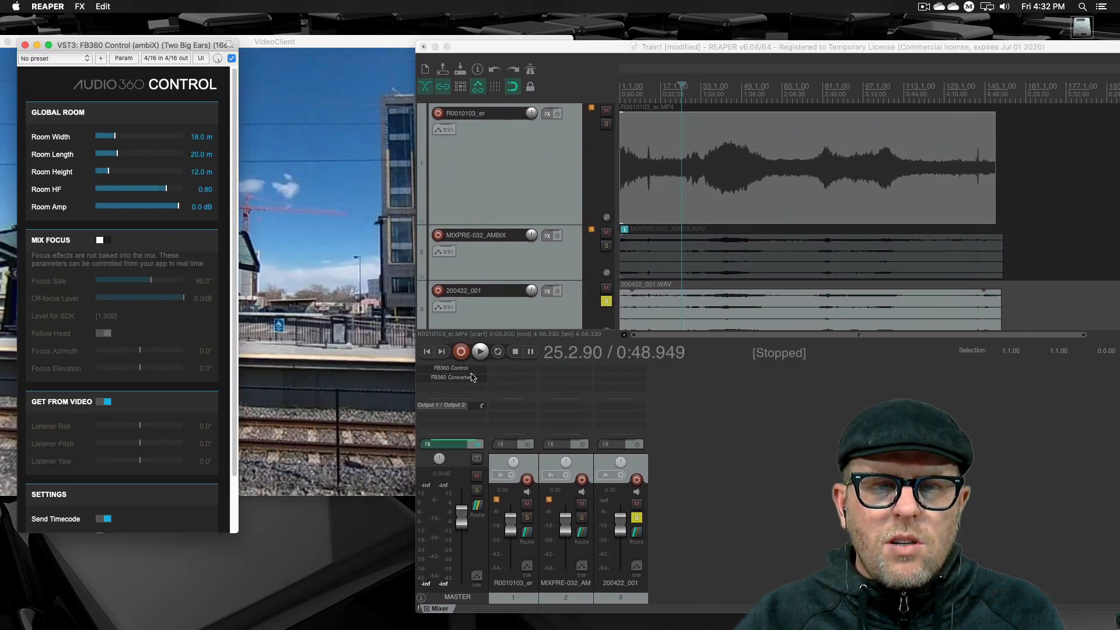
- Bypass FB360 Converter on the master track, close its window, and briefly play the project to hear the undecoded output
click(472, 378)
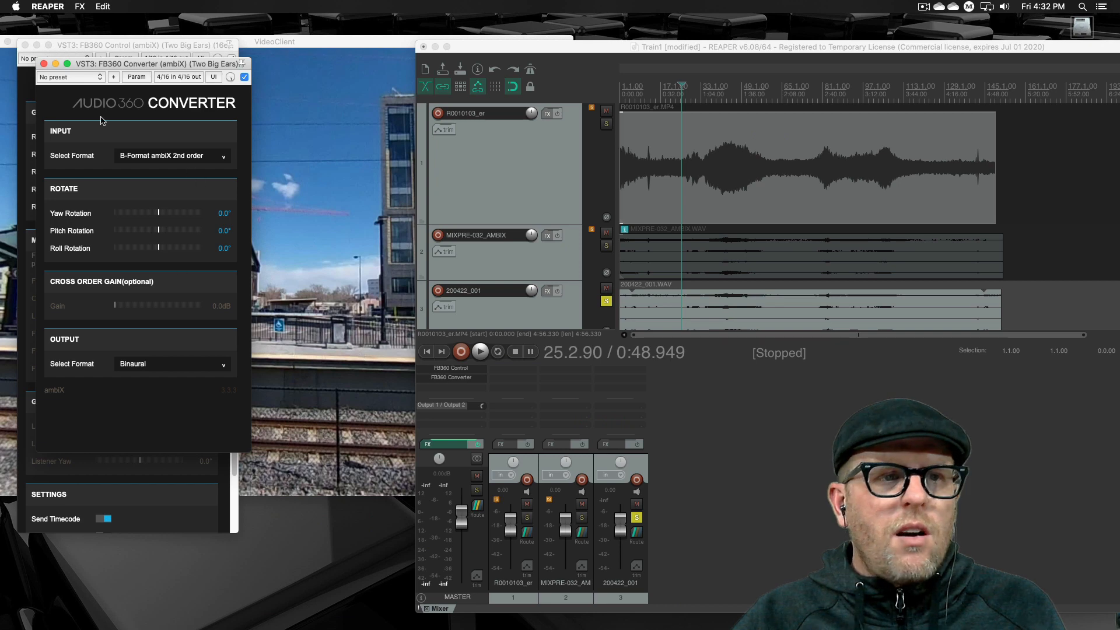
click(244, 78)
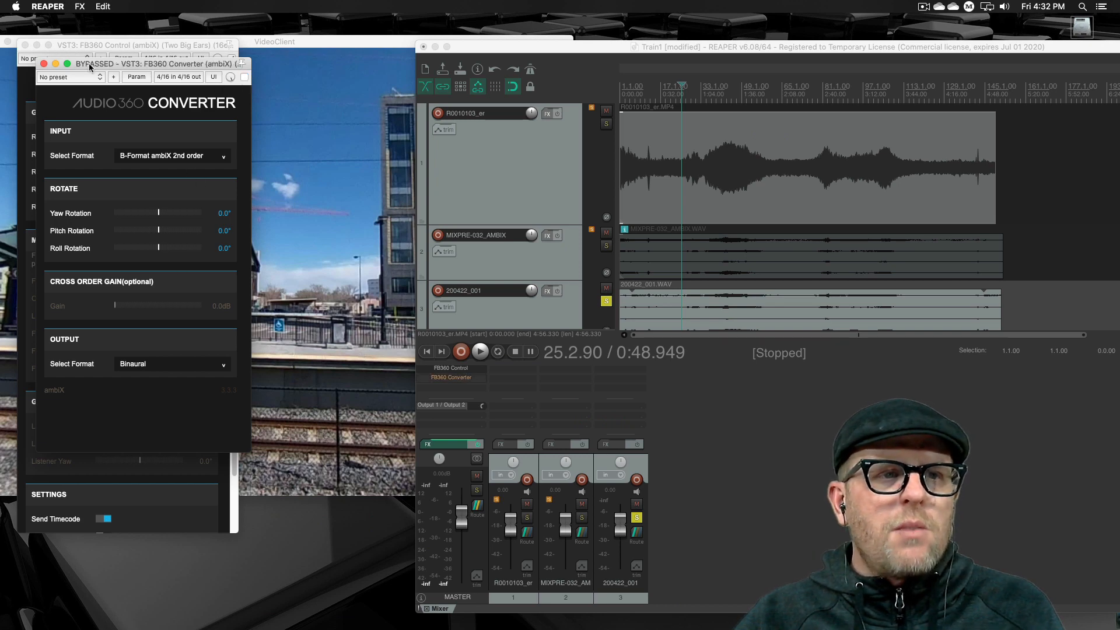
click(44, 64)
key(space)
key(space)
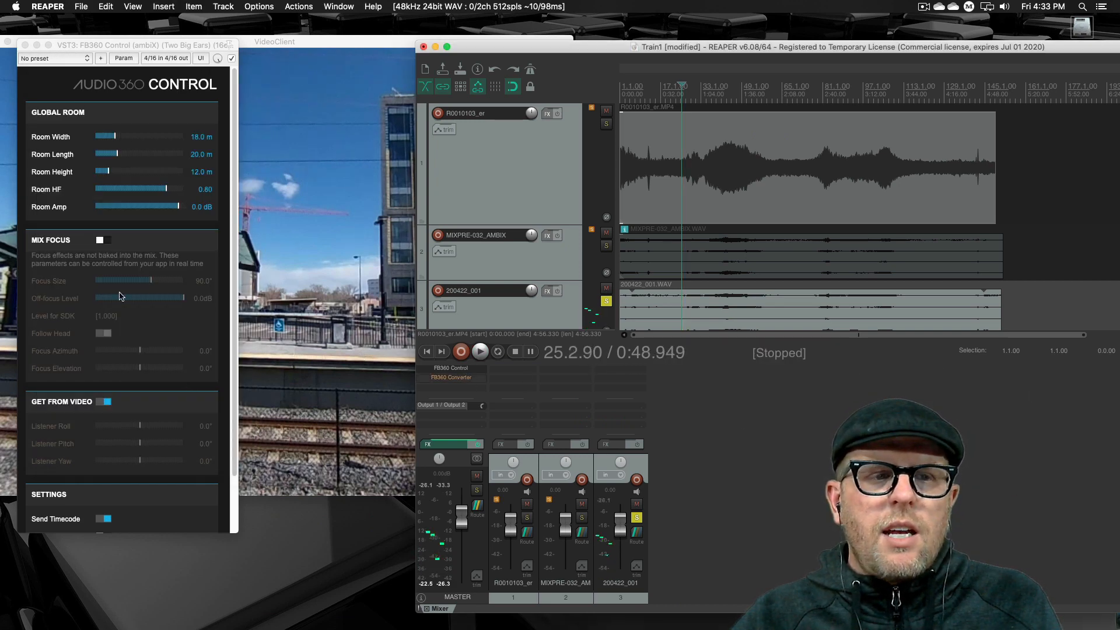
- Enable Decode Binaural in FB360 Control and play the project while rotating the 360 video view to check head-tracked audio
scroll(146, 371, down, 3)
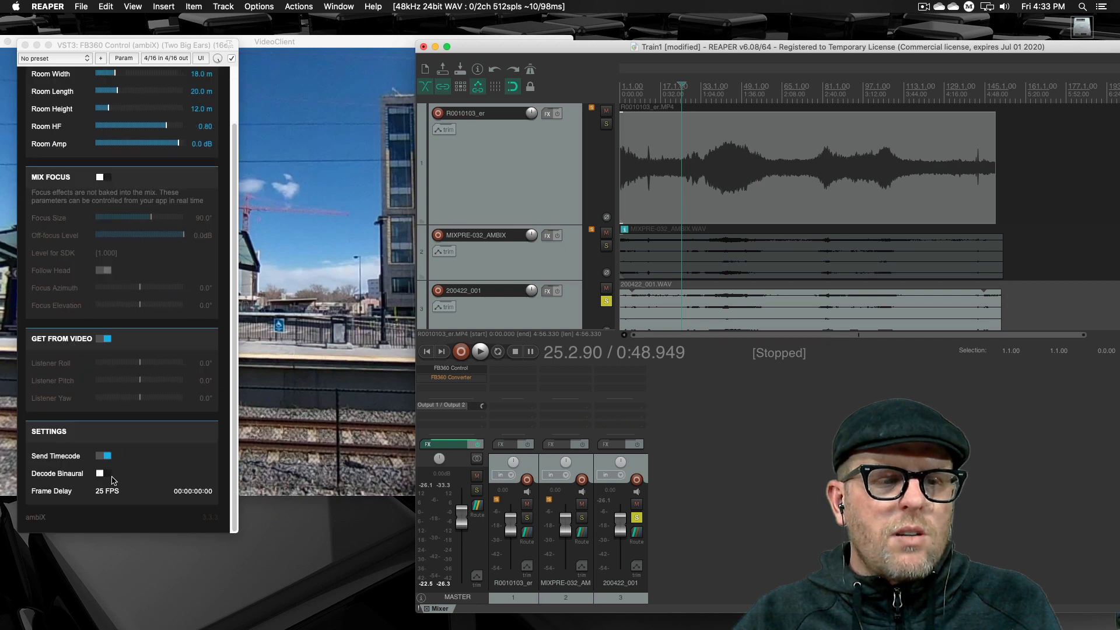
click(129, 478)
key(space)
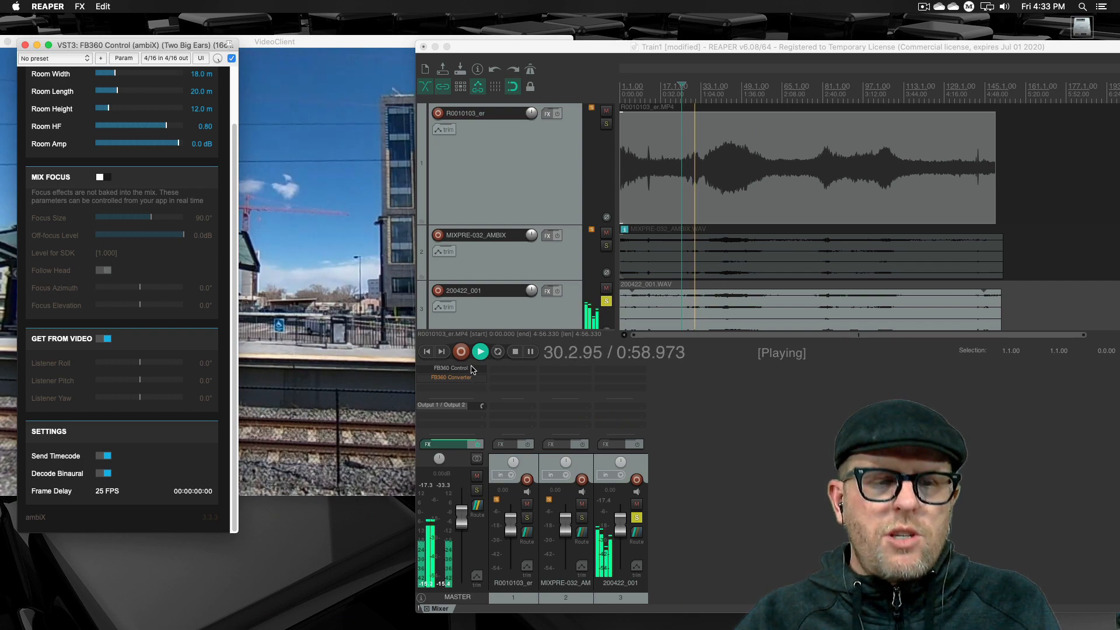
click(373, 327)
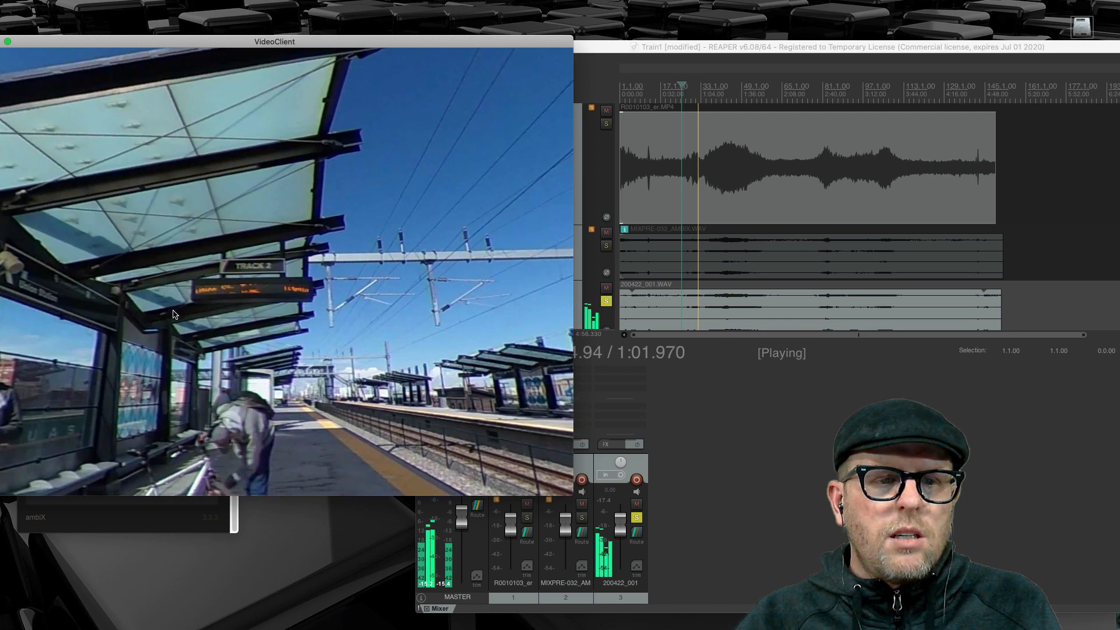
drag(173, 311, 310, 262)
click(777, 445)
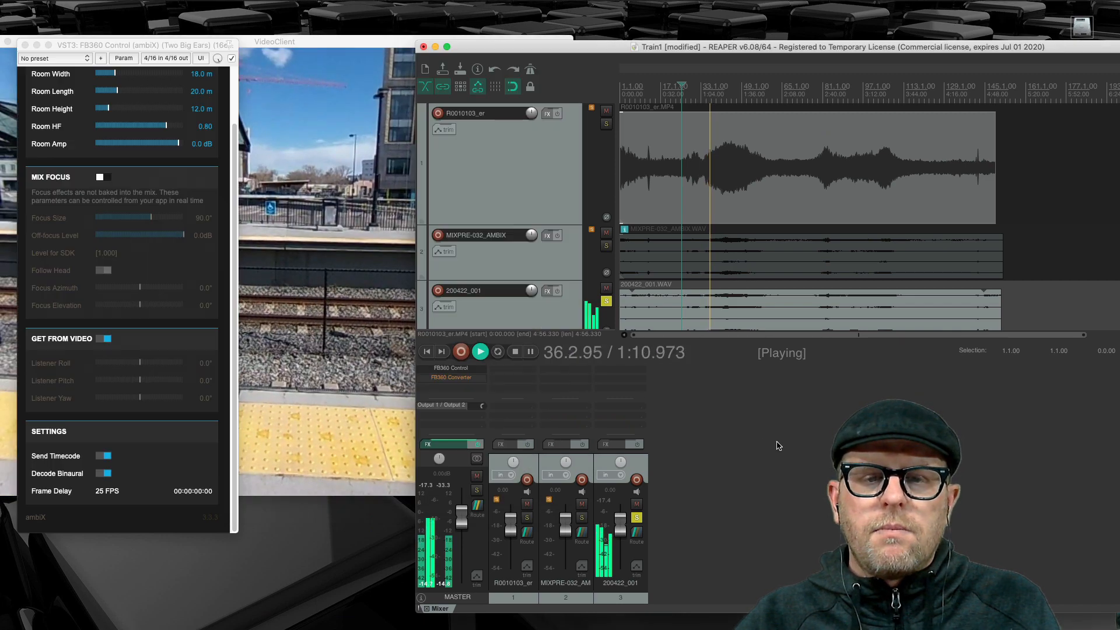
- Turn off Decode Binaural in FB360 Control, re-enable FB360 Converter on the master track, and close the converter window
click(106, 474)
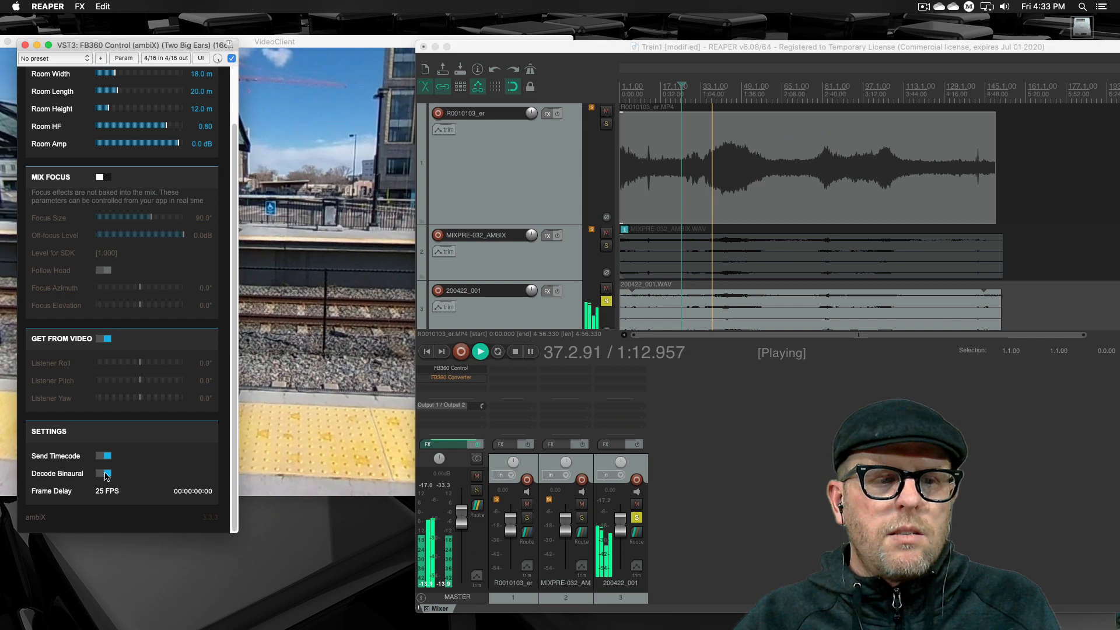
click(451, 370)
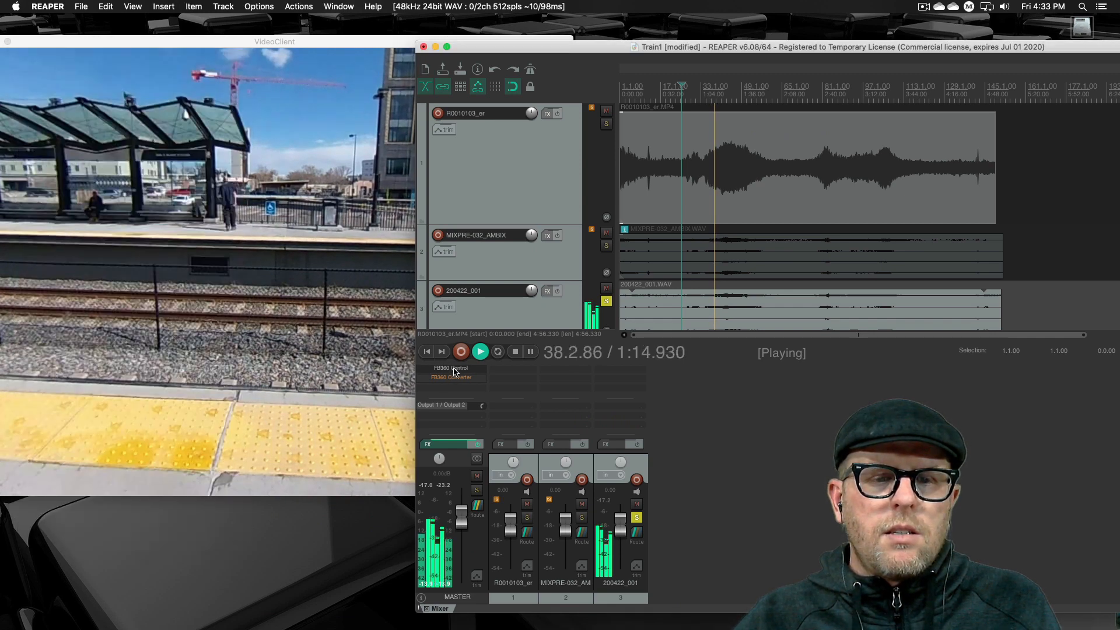
click(480, 370)
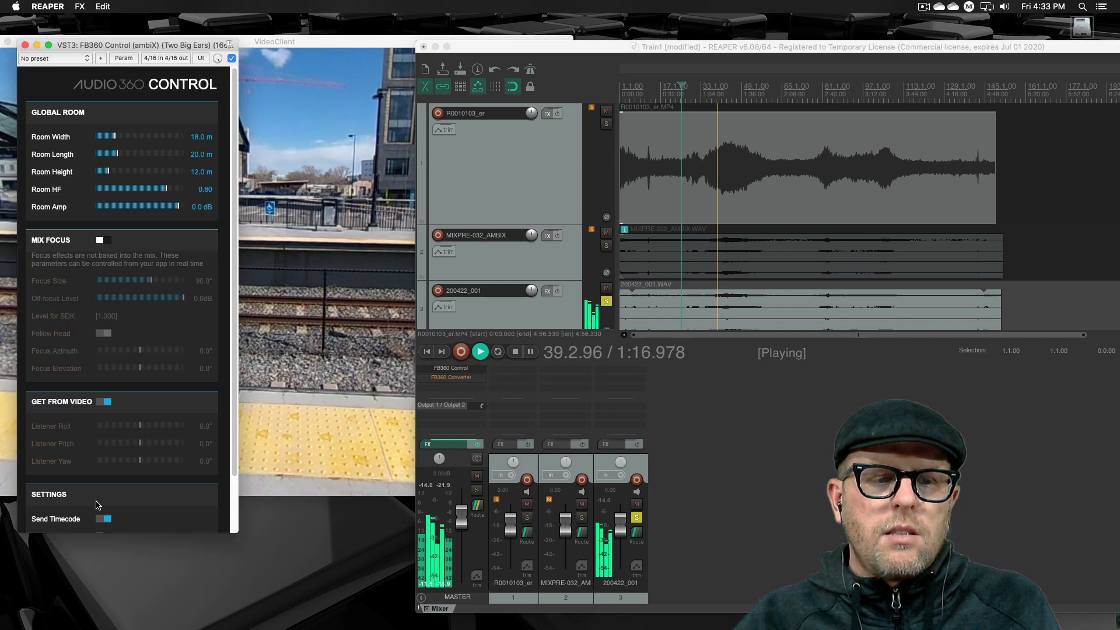
scroll(155, 495, down, 3)
click(451, 377)
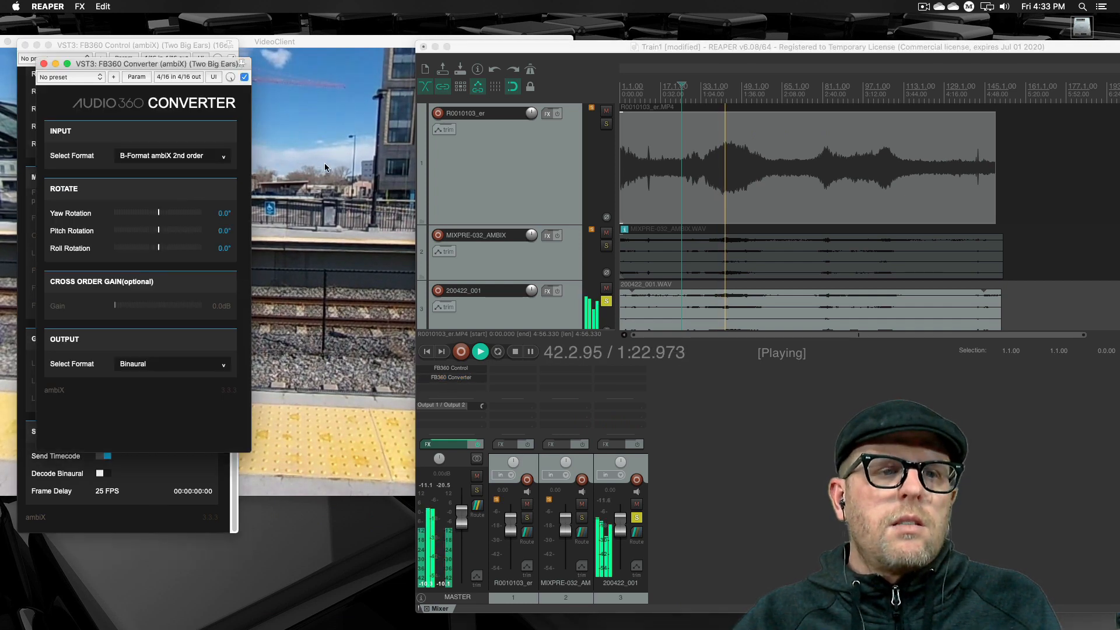
click(43, 64)
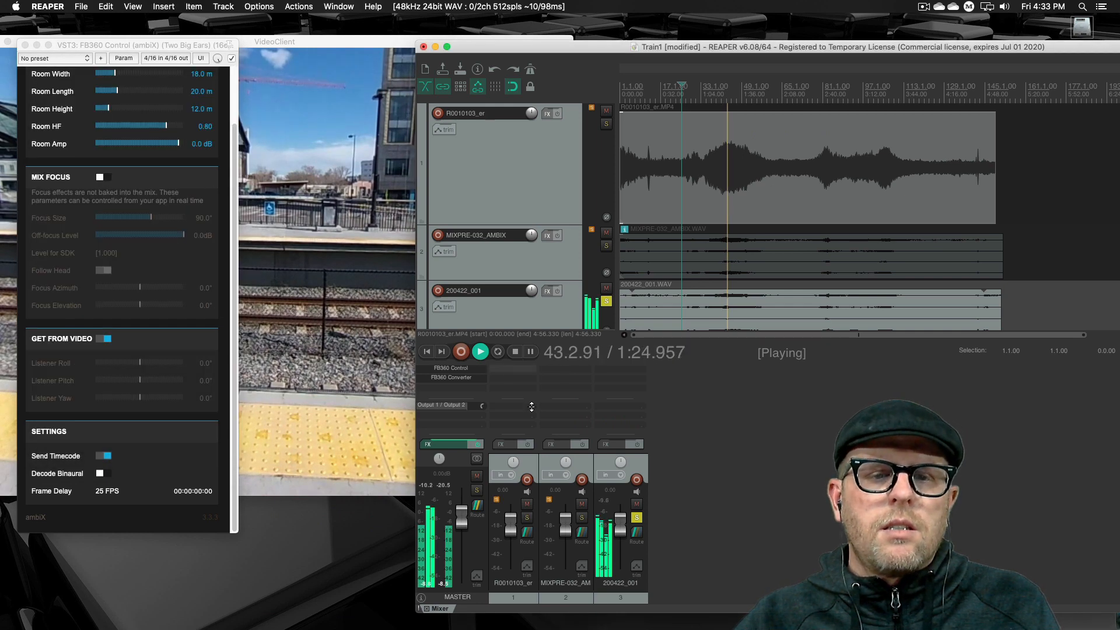
- Stop playback, delete FB360 Converter from the master track's effects, and reopen FB360 Control
key(space)
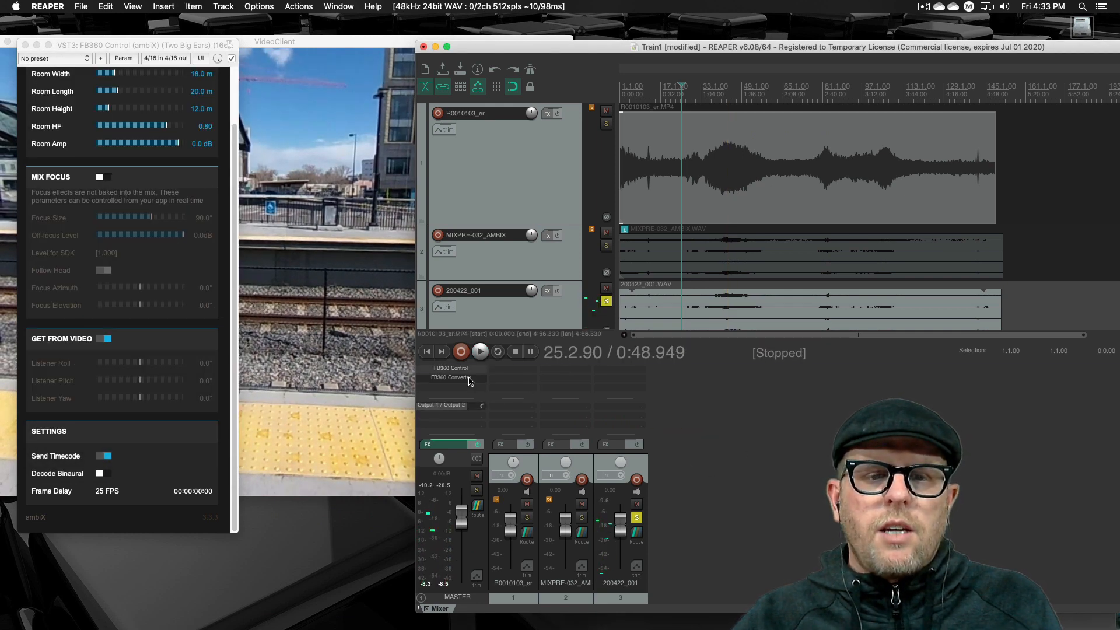
click(470, 377)
right_click(469, 379)
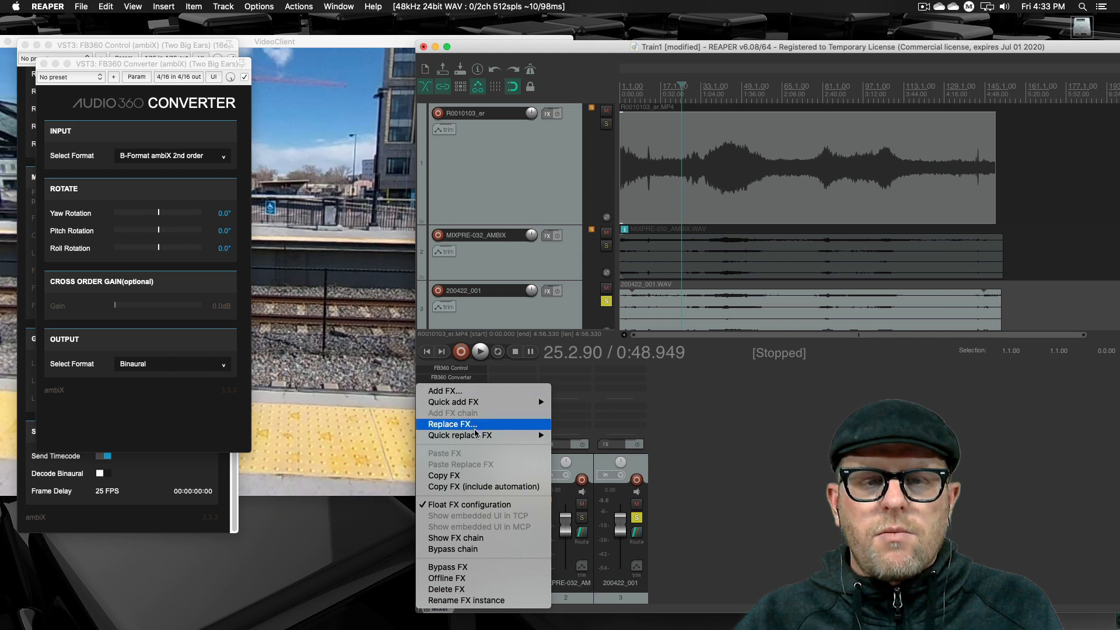
mouse_move(476, 435)
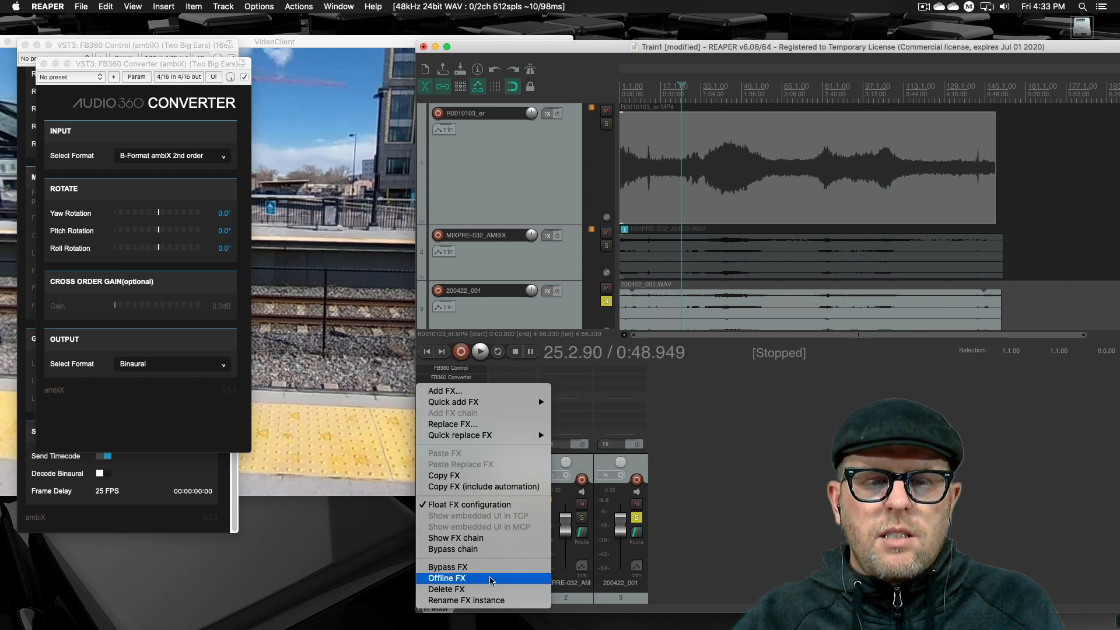
click(446, 589)
click(438, 367)
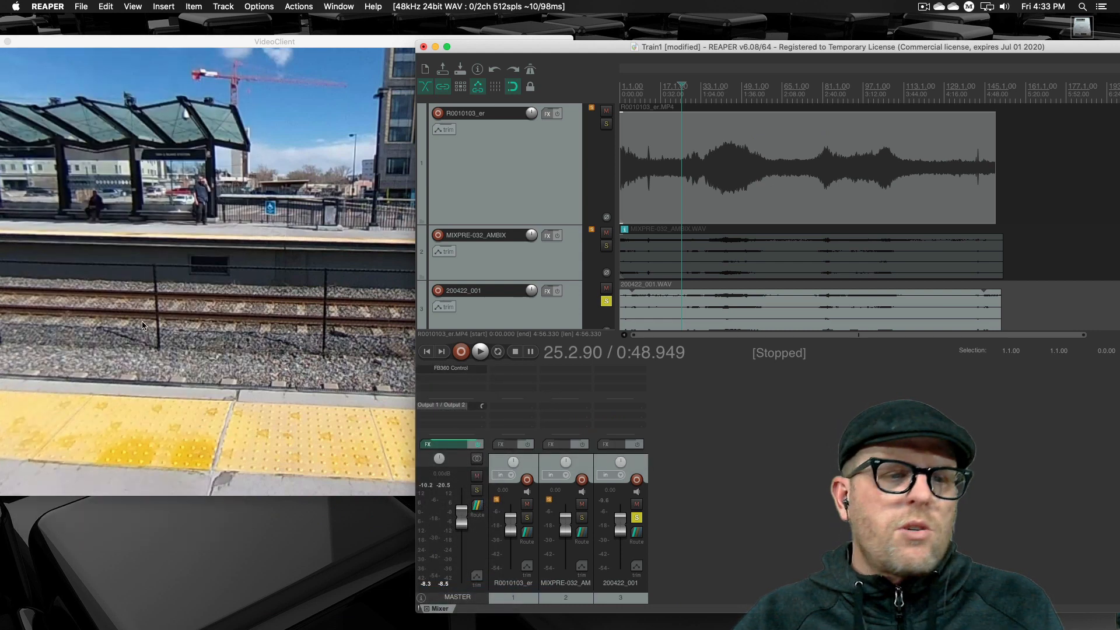
click(454, 368)
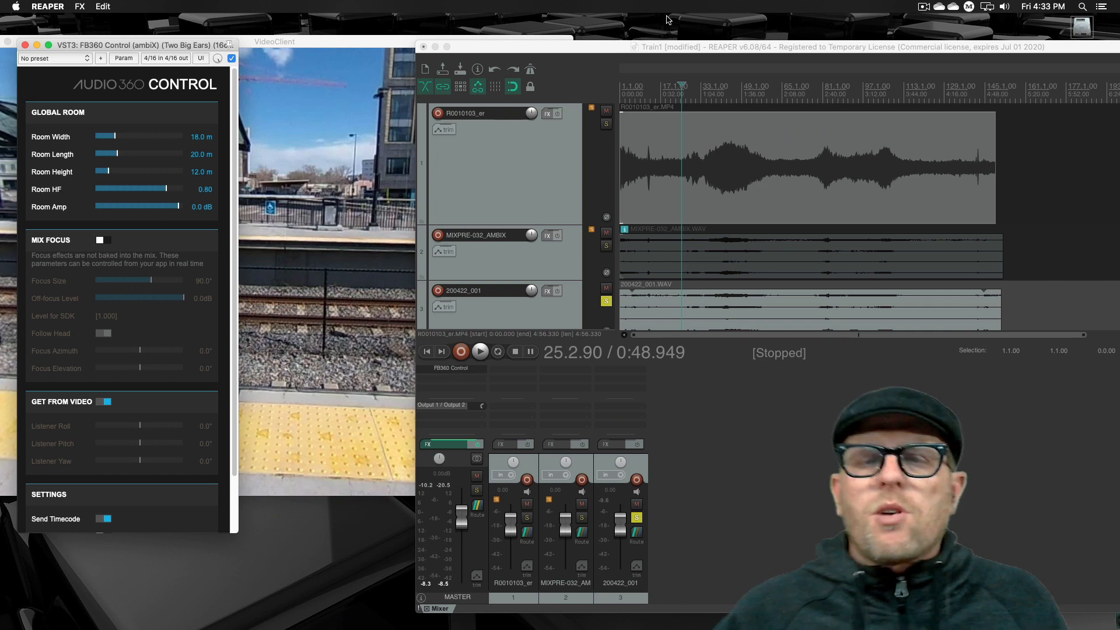
- Move the project window nearer FB360 Control, play while switching solo from 200422_001 to MIXPRE-032_AMBIX and back, and stop
drag(635, 40, 493, 27)
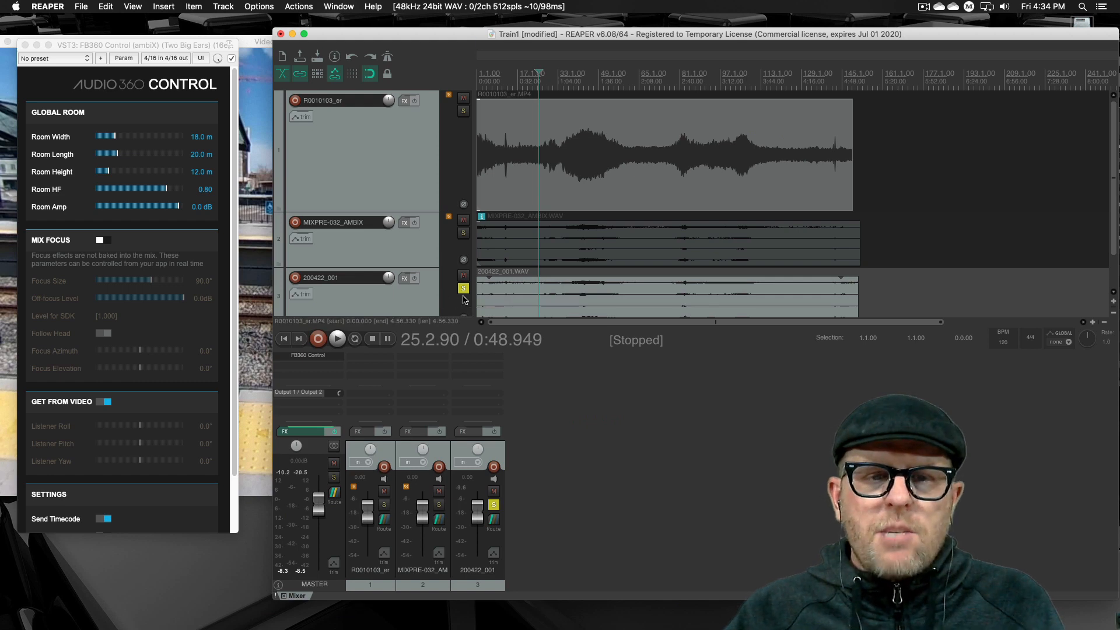
key(space)
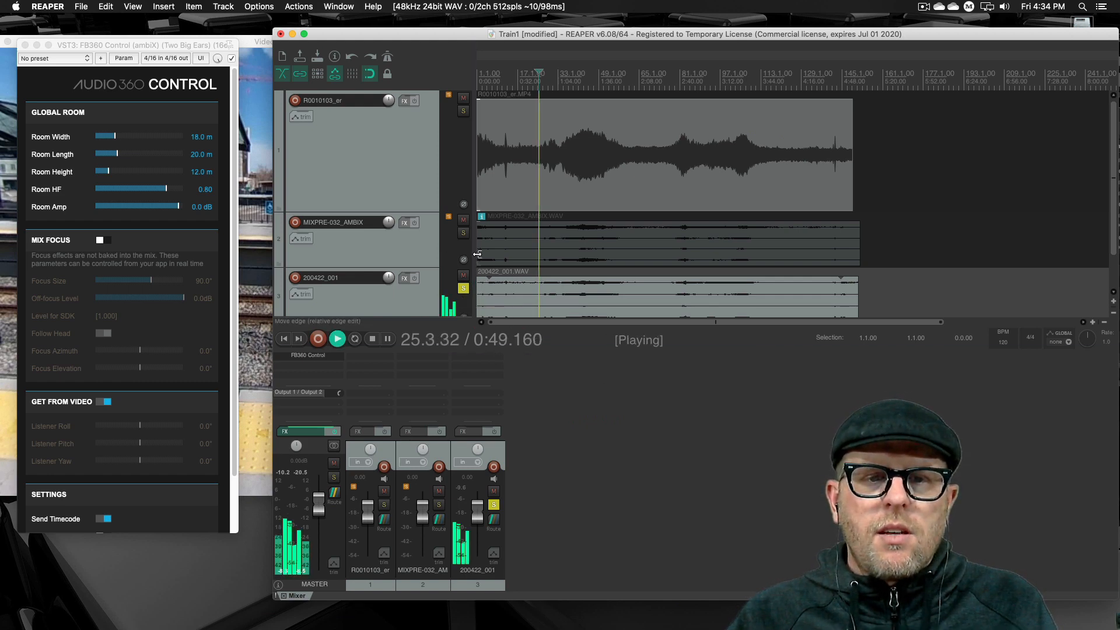
click(464, 288)
click(463, 234)
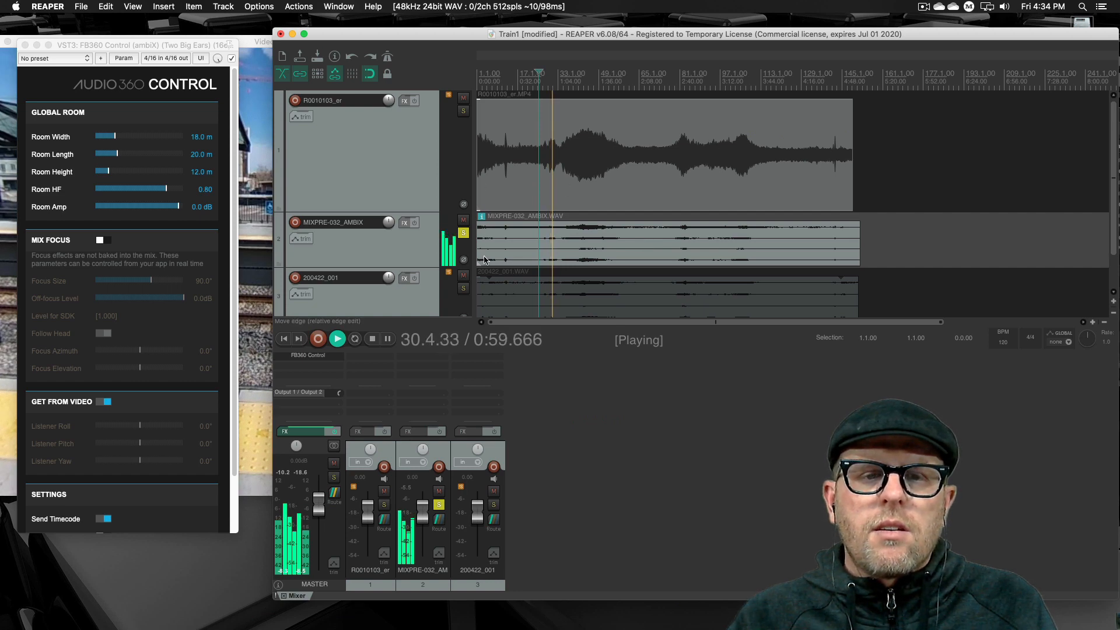
click(465, 234)
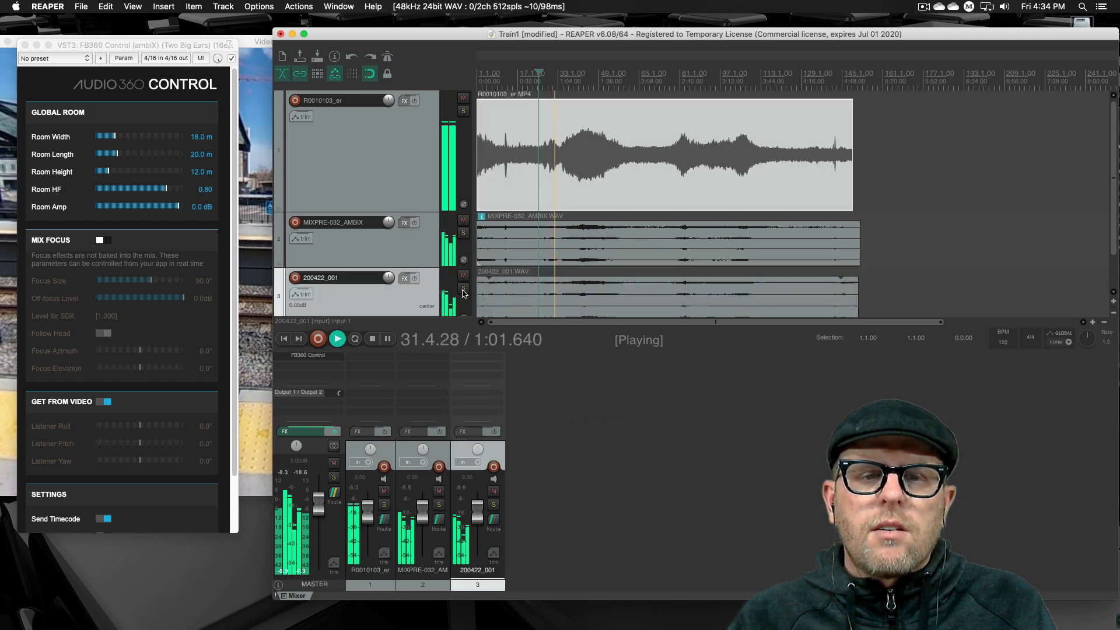
click(463, 289)
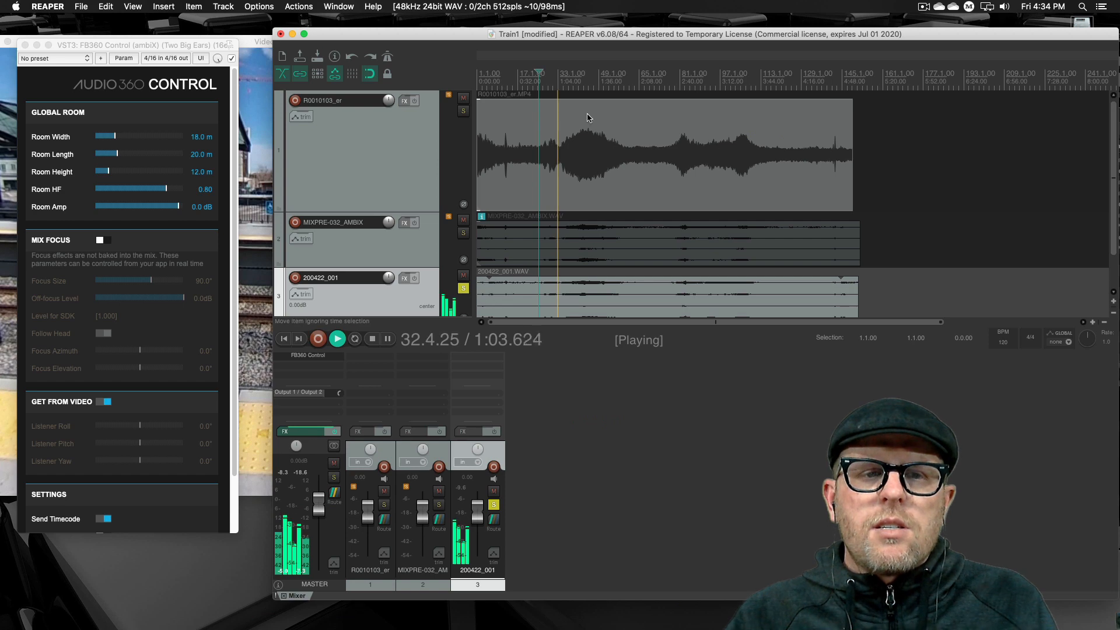
key(space)
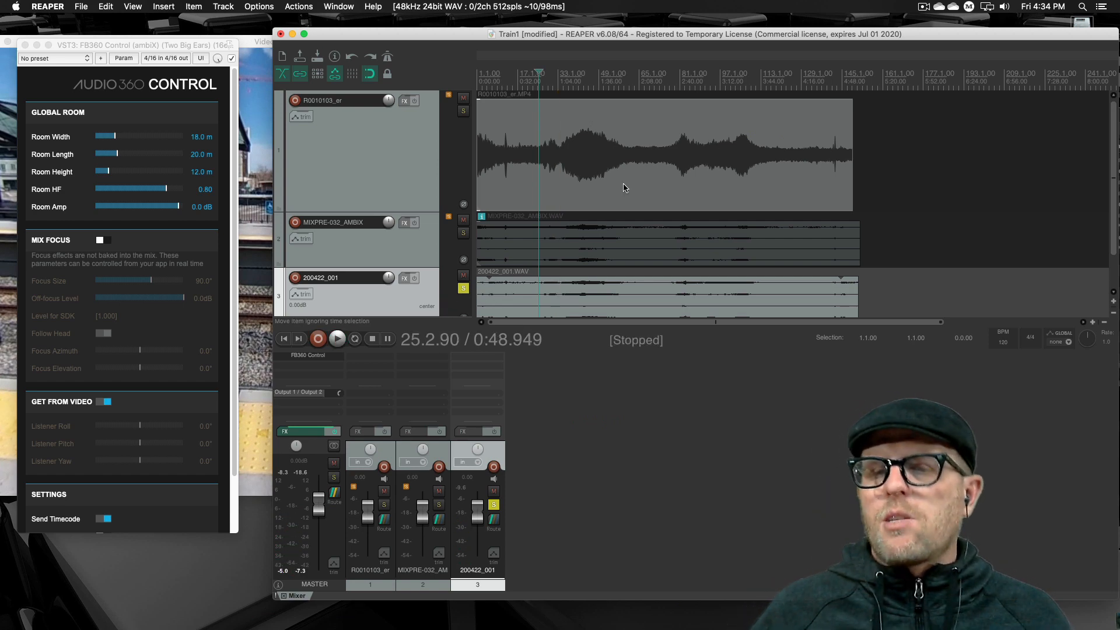
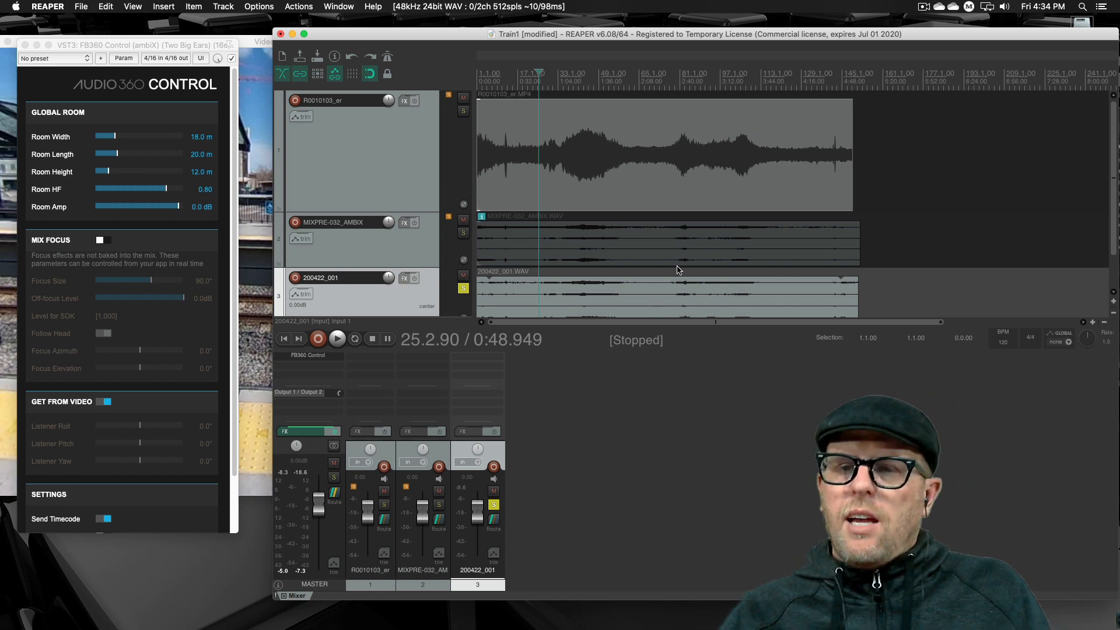
- Save the Train1 project and shift the project window slightly away from the FB360 Control window
click(602, 467)
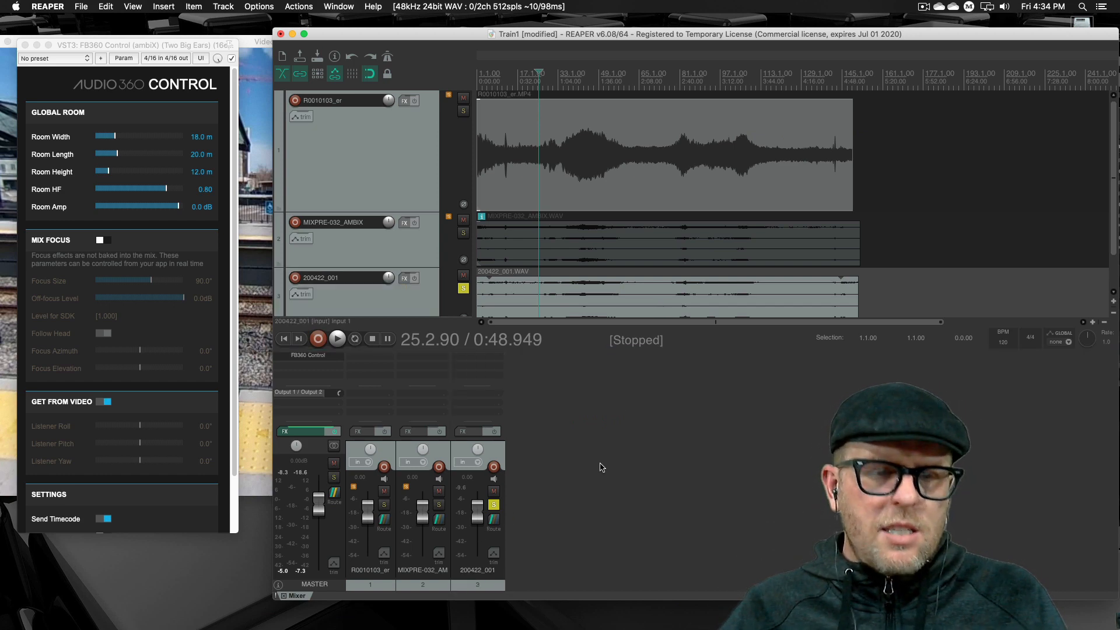
key(super+s)
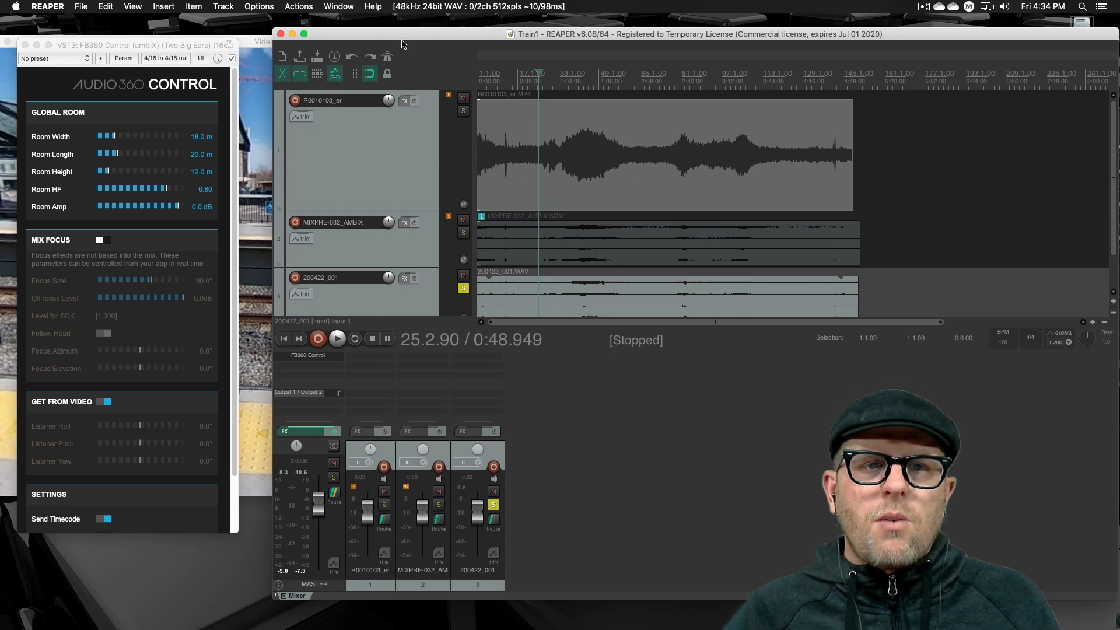
mouse_move(403, 42)
mouse_down()
mouse_move(591, 55)
mouse_move(413, 45)
mouse_up()
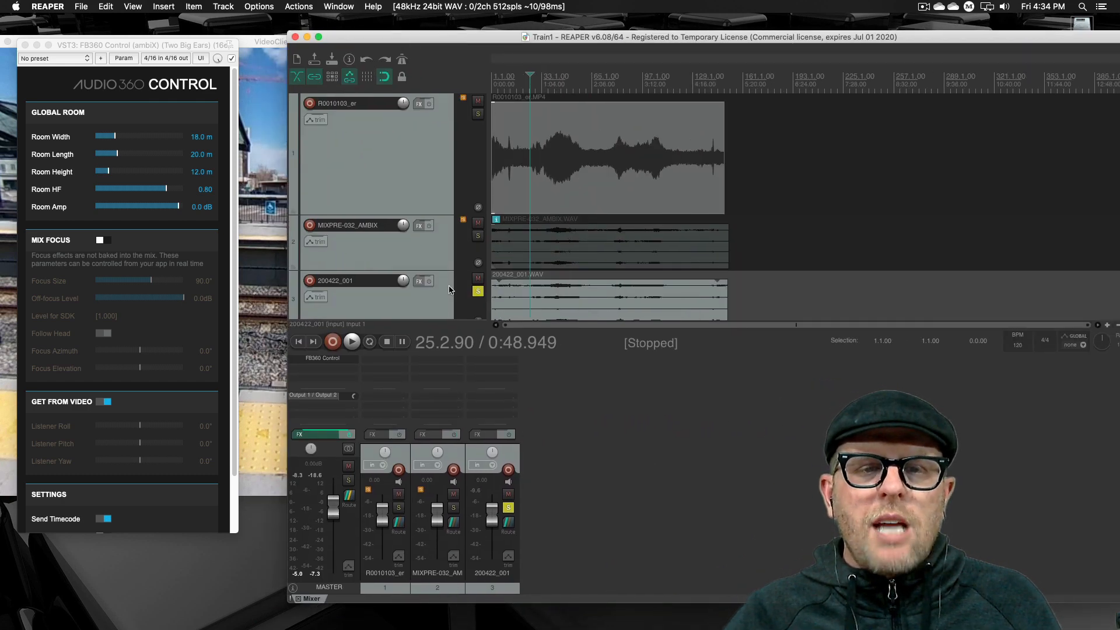
- Insert a new track below 200422_001
right_click(418, 300)
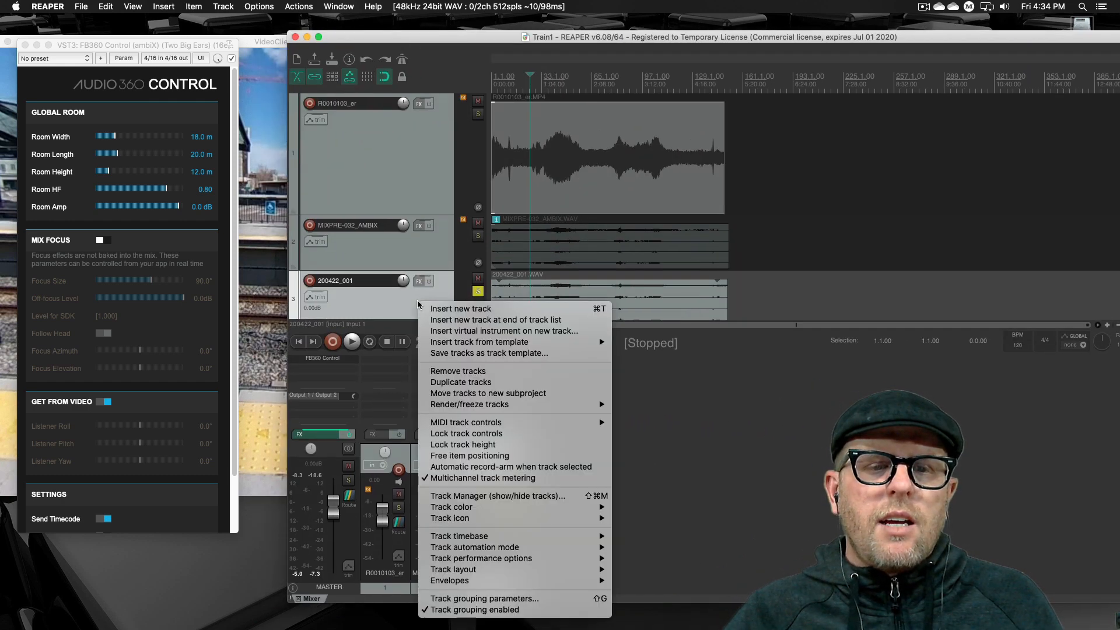
click(455, 308)
click(724, 274)
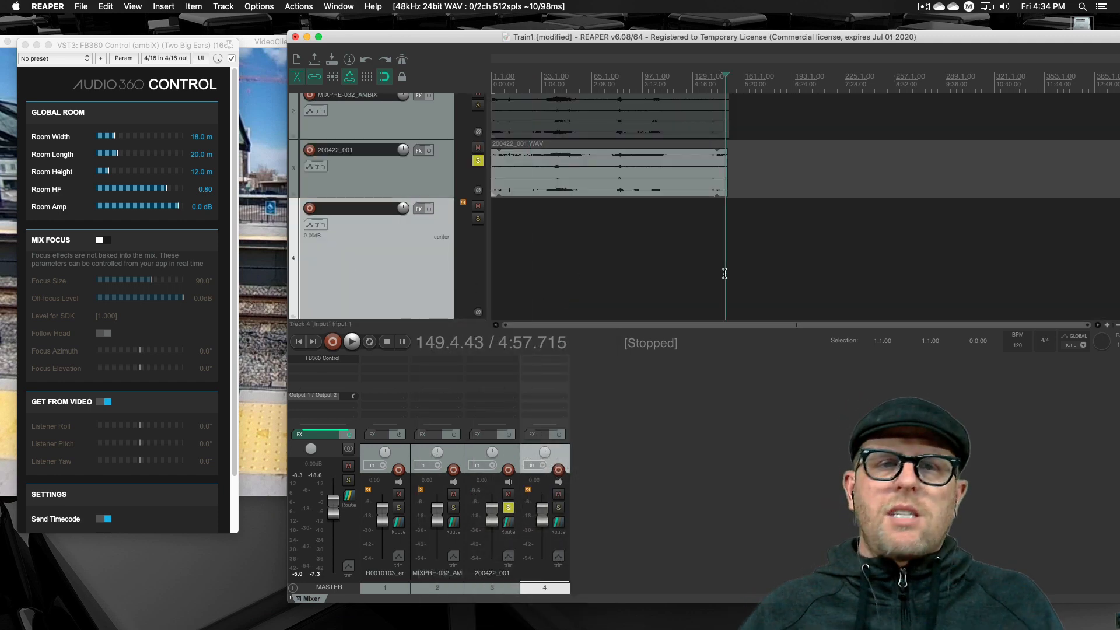
- Move the project window to uncover the desktop, switch to Finder, and open SFX Libraries on the external media drive
drag(905, 41, 738, 63)
click(1061, 309)
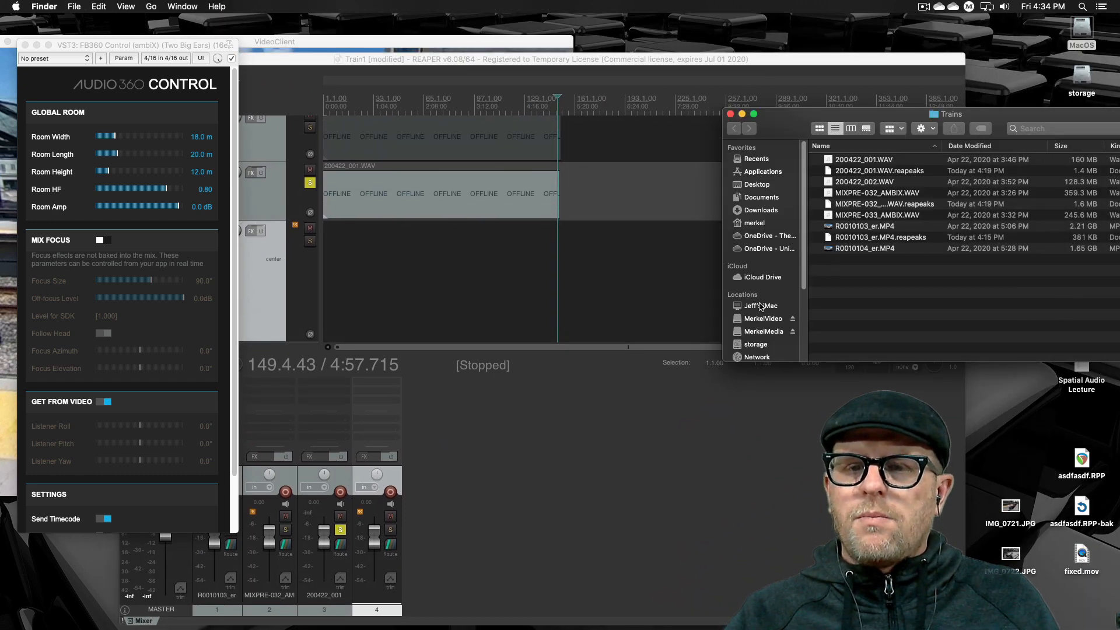
click(763, 332)
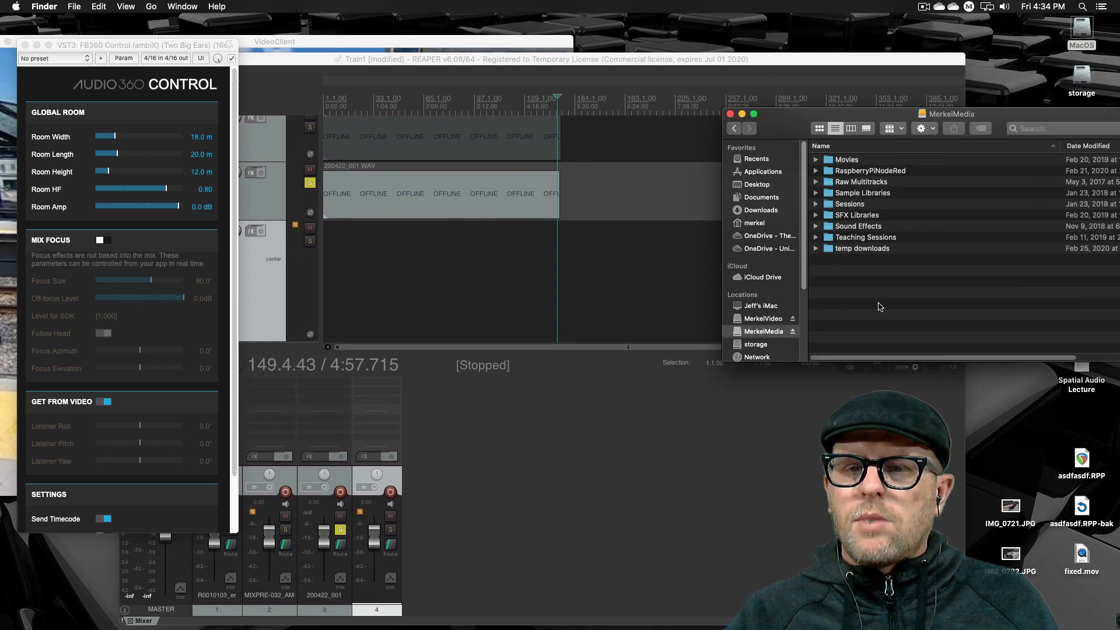
double_click(866, 215)
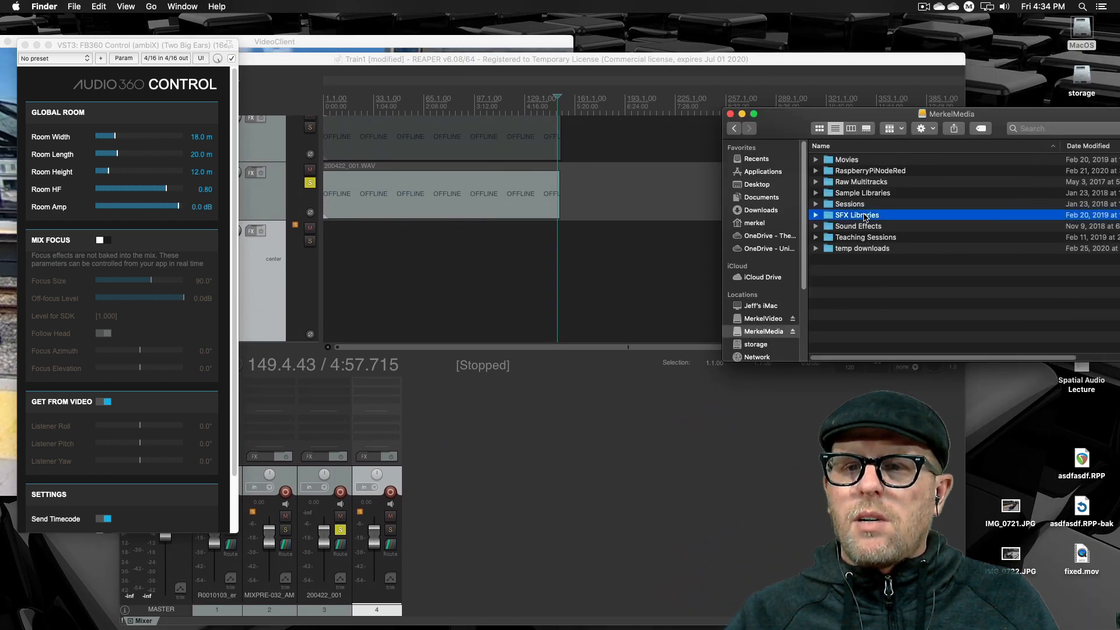
- Look through the storage, OneDrive - University of Denver and external video drive folders for a sound effects source
click(734, 131)
click(762, 348)
scroll(904, 313, down, 3)
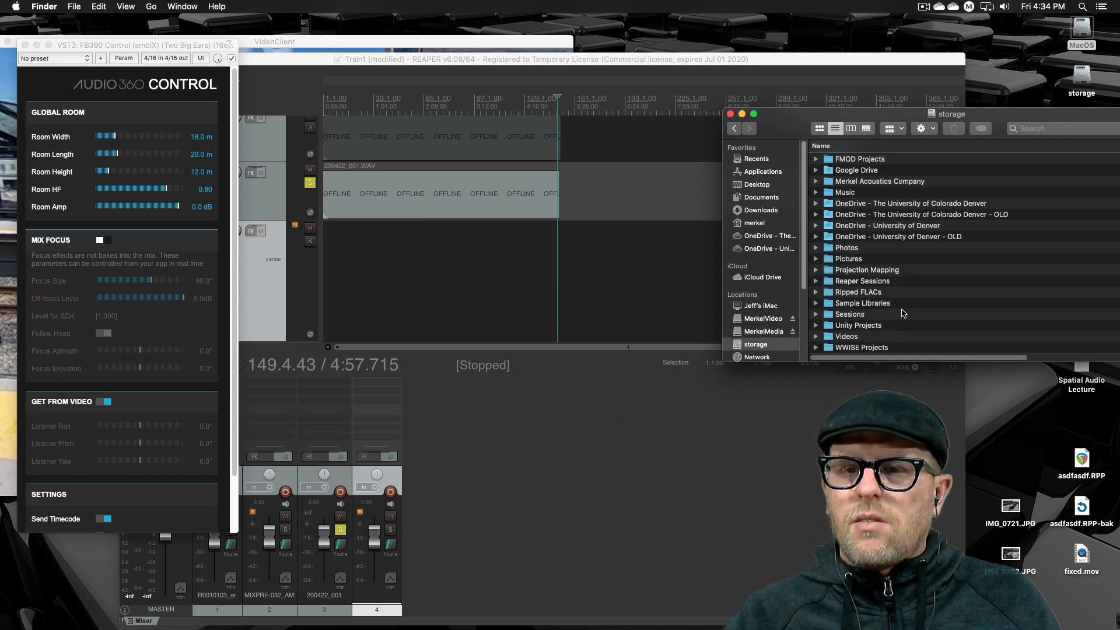
scroll(880, 309, up, 2)
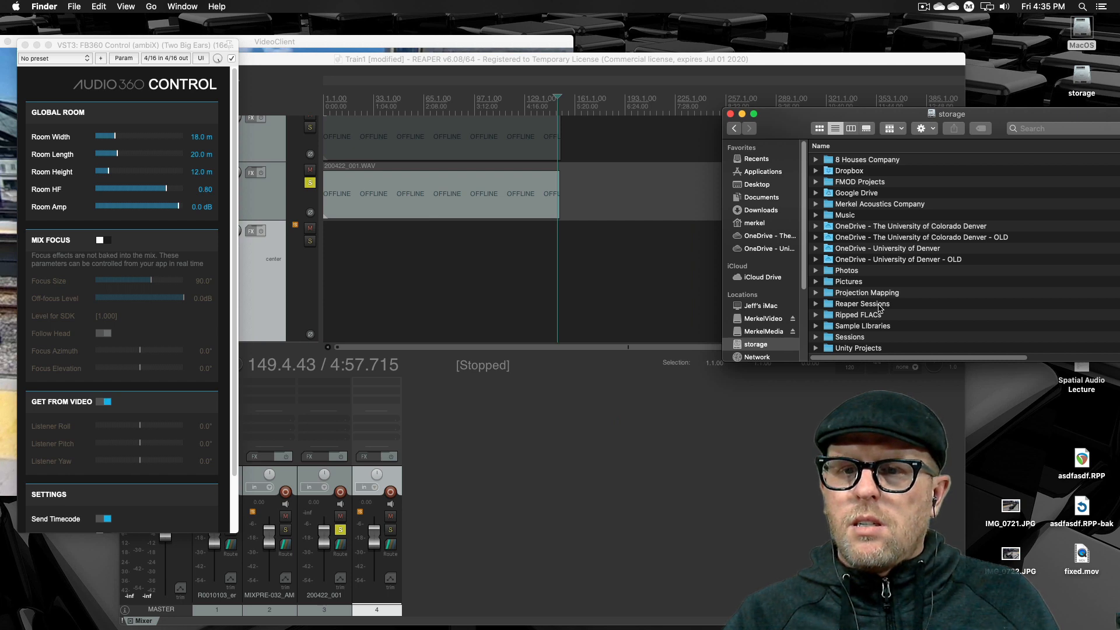
scroll(881, 309, down, 2)
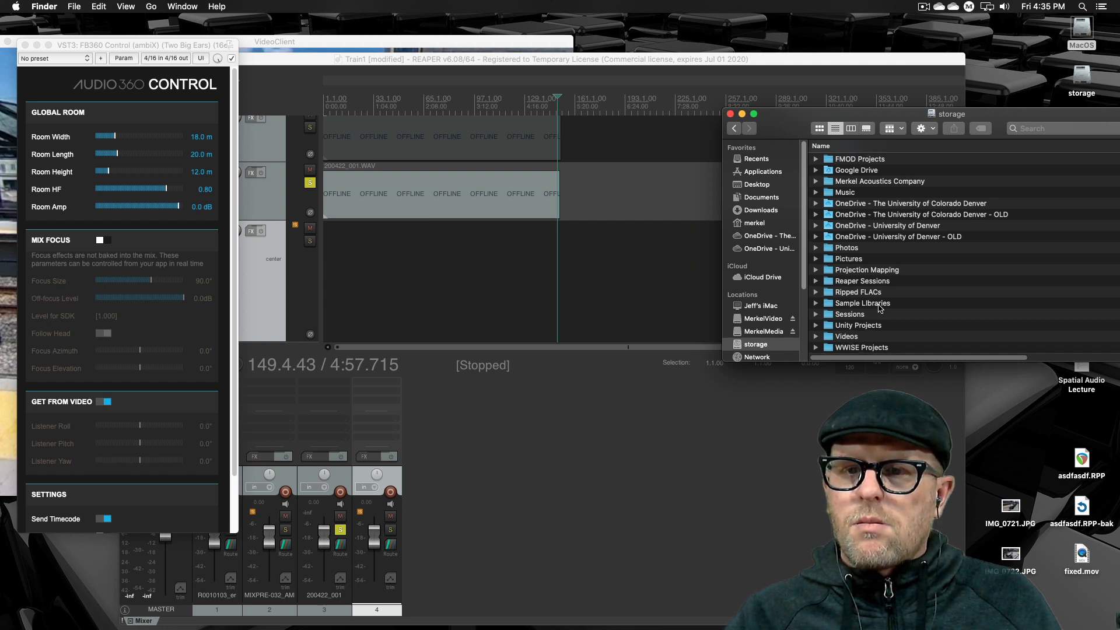
scroll(881, 309, up, 2)
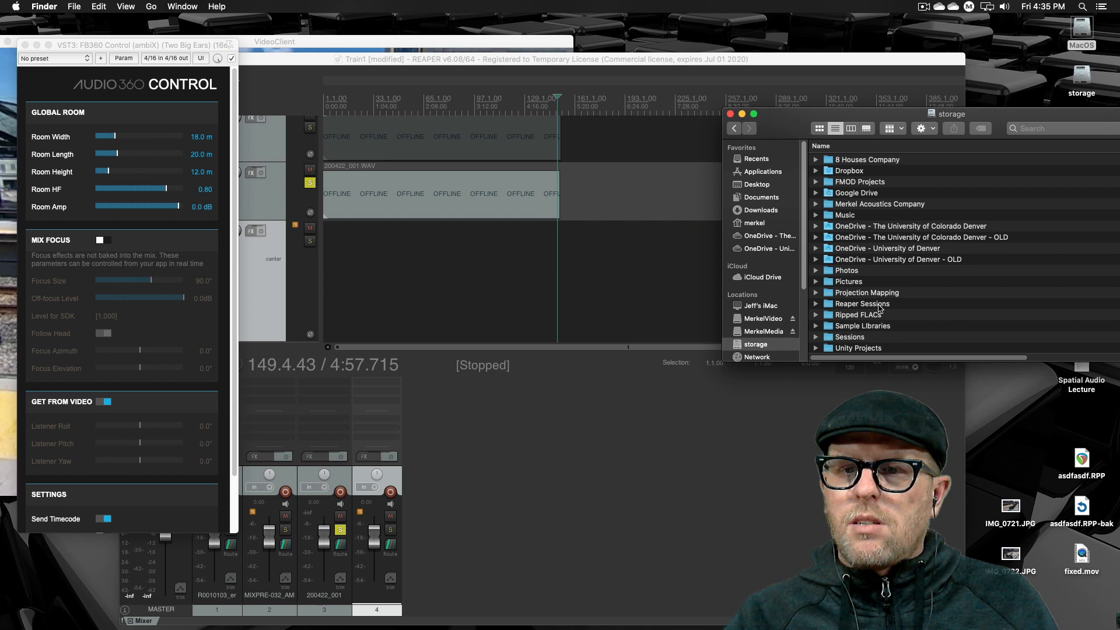
scroll(880, 309, down, 2)
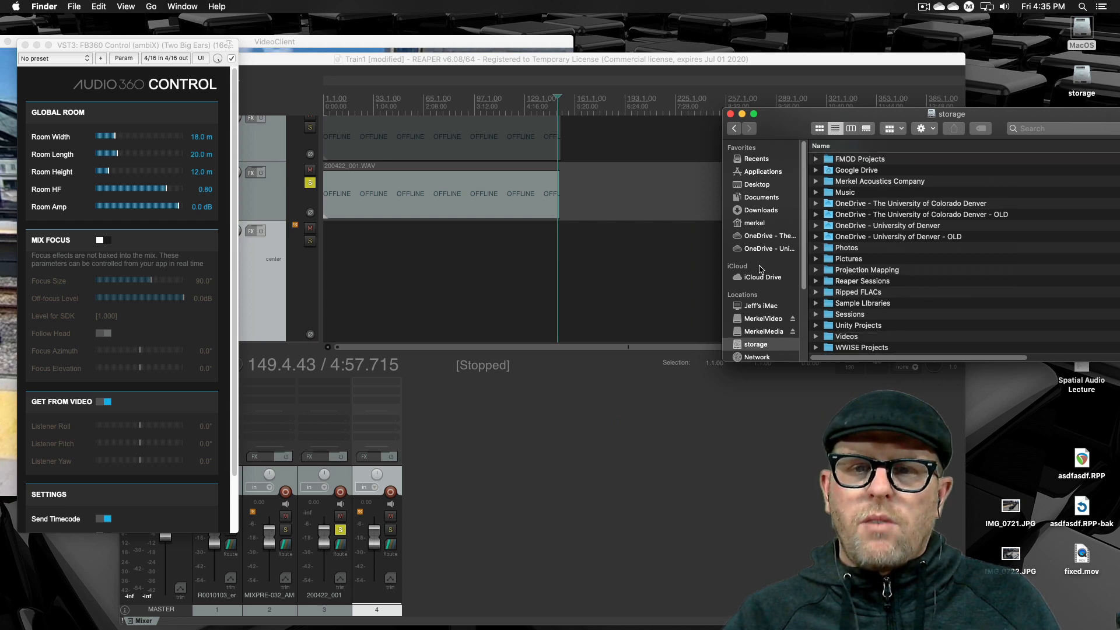
click(769, 250)
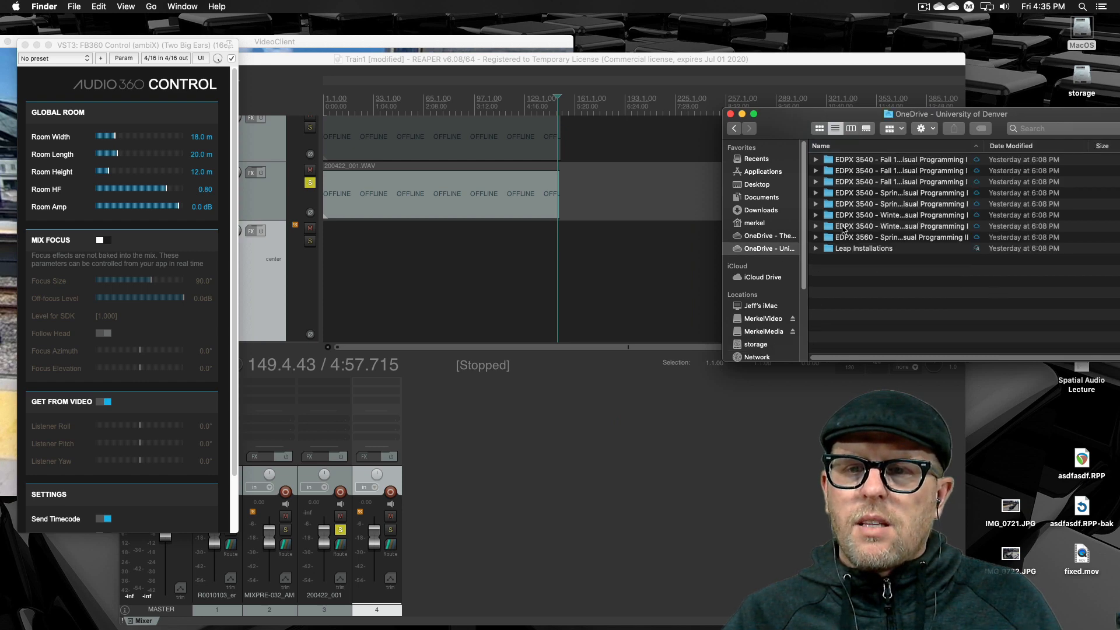
click(766, 320)
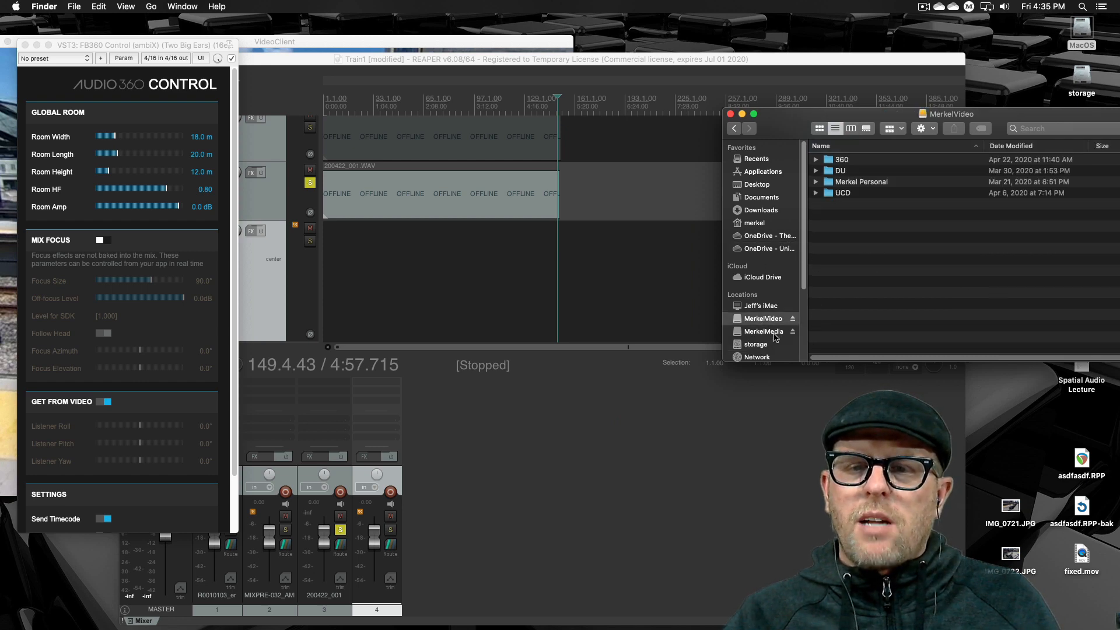
- Reopen SFX Libraries on the external media drive and search within that folder for "explosion"
click(765, 333)
double_click(852, 216)
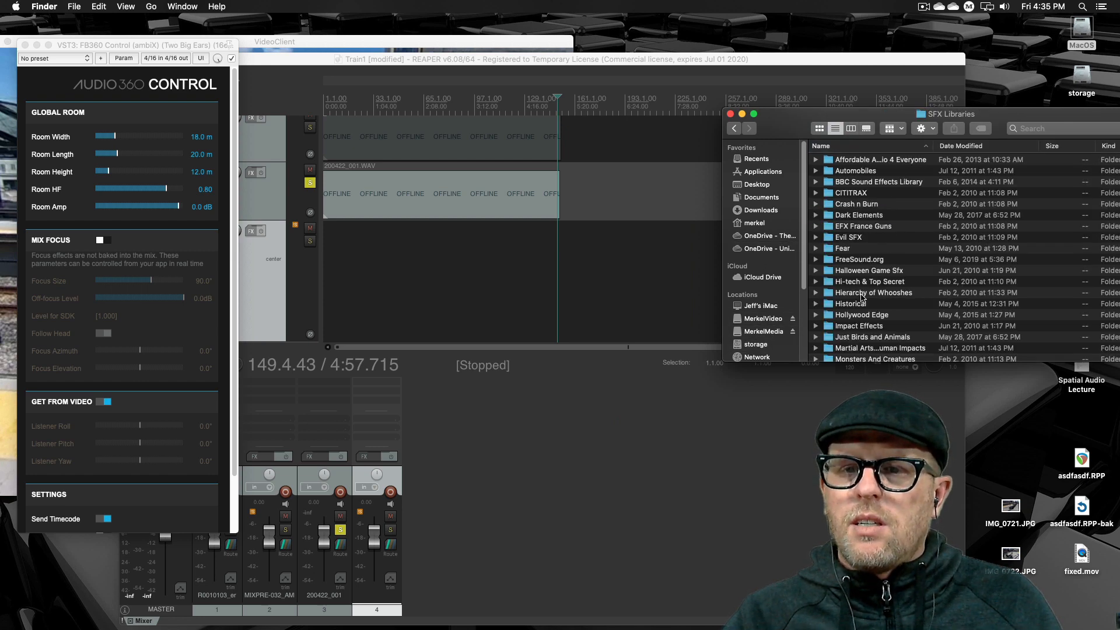
scroll(861, 297, down, 5)
scroll(861, 297, up, 5)
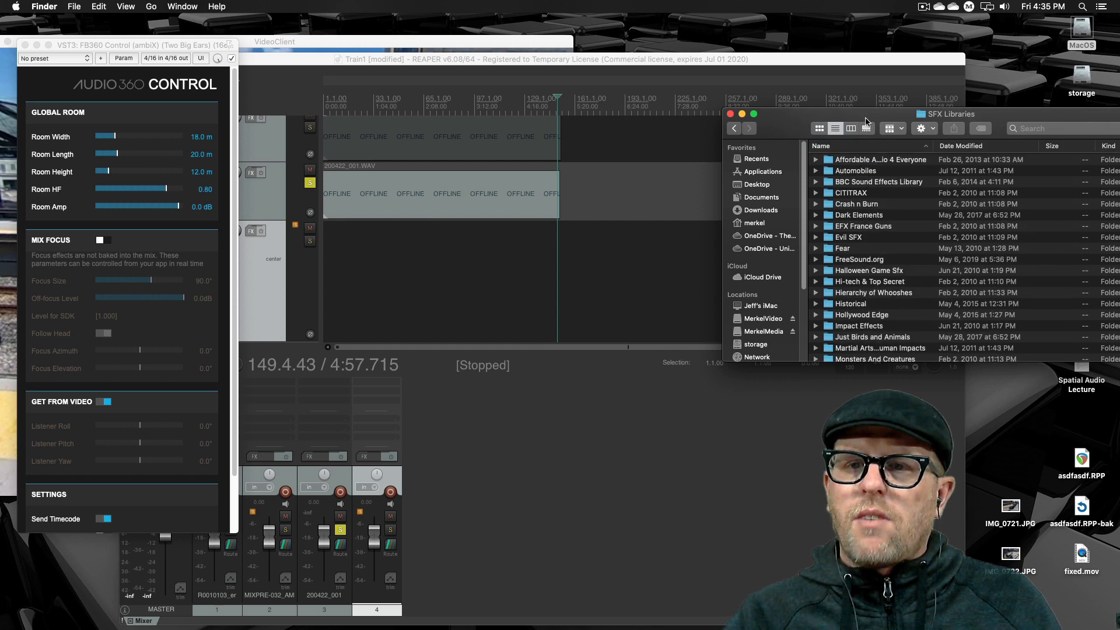
drag(866, 122, 602, 118)
click(799, 124)
text(ex)
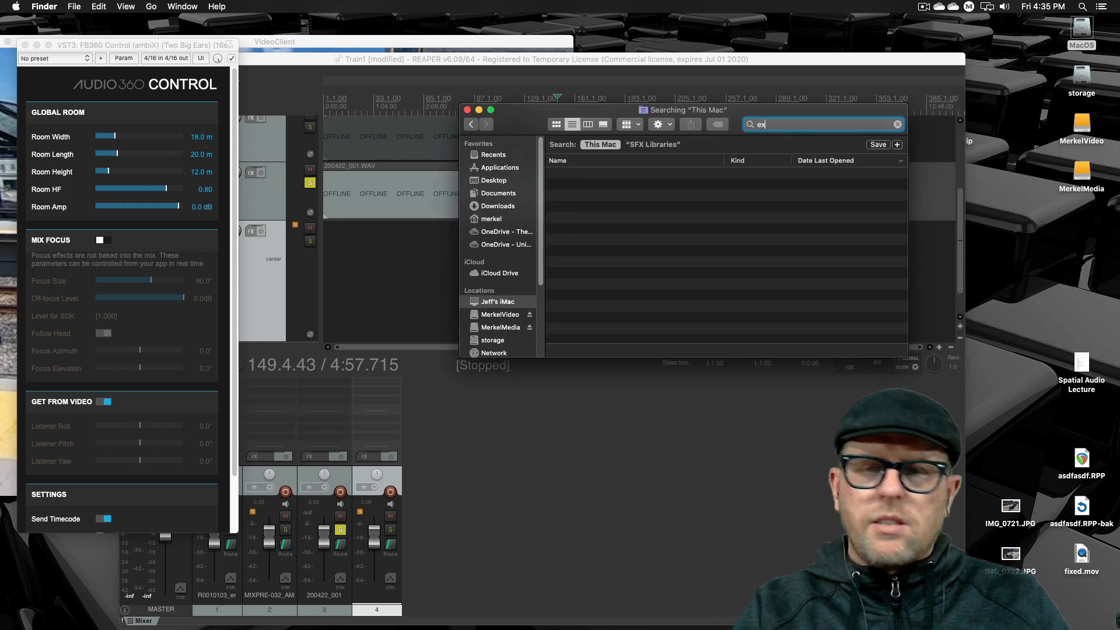
text(plosion)
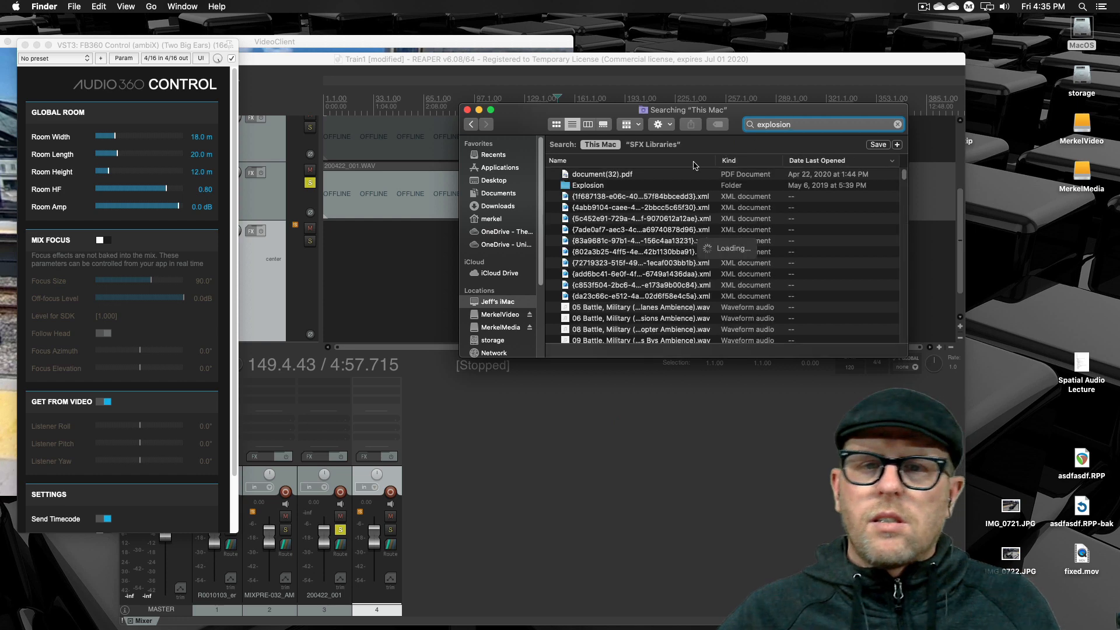
click(652, 145)
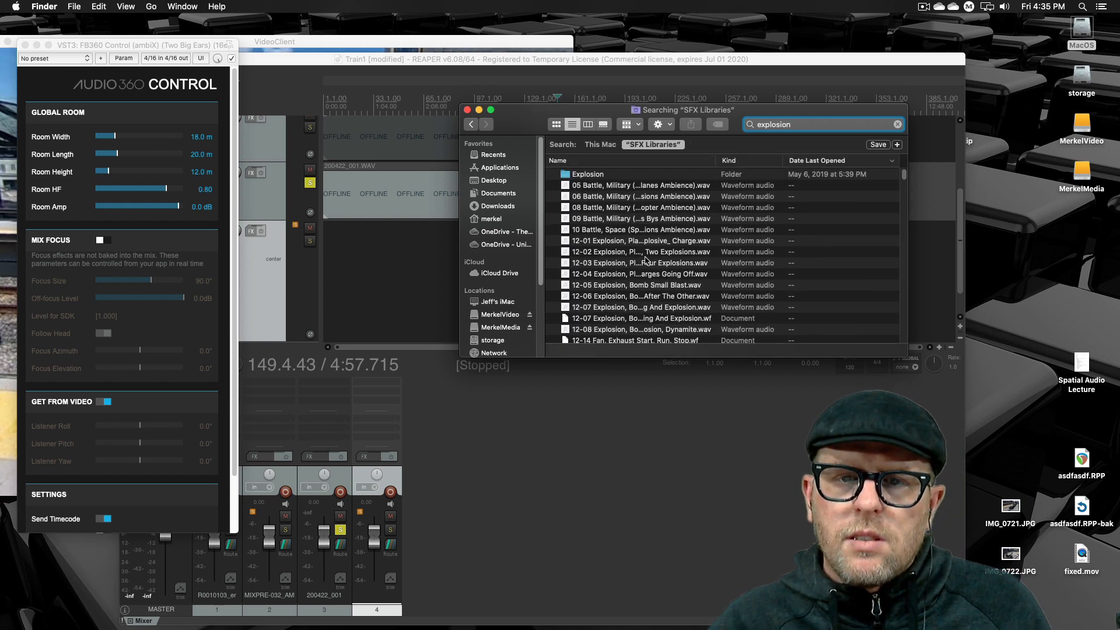
- Pick 24 Explosion Large Explosion 1.wav from the search results and add it to the new empty track in REAPER
click(628, 264)
scroll(653, 292, down, 10)
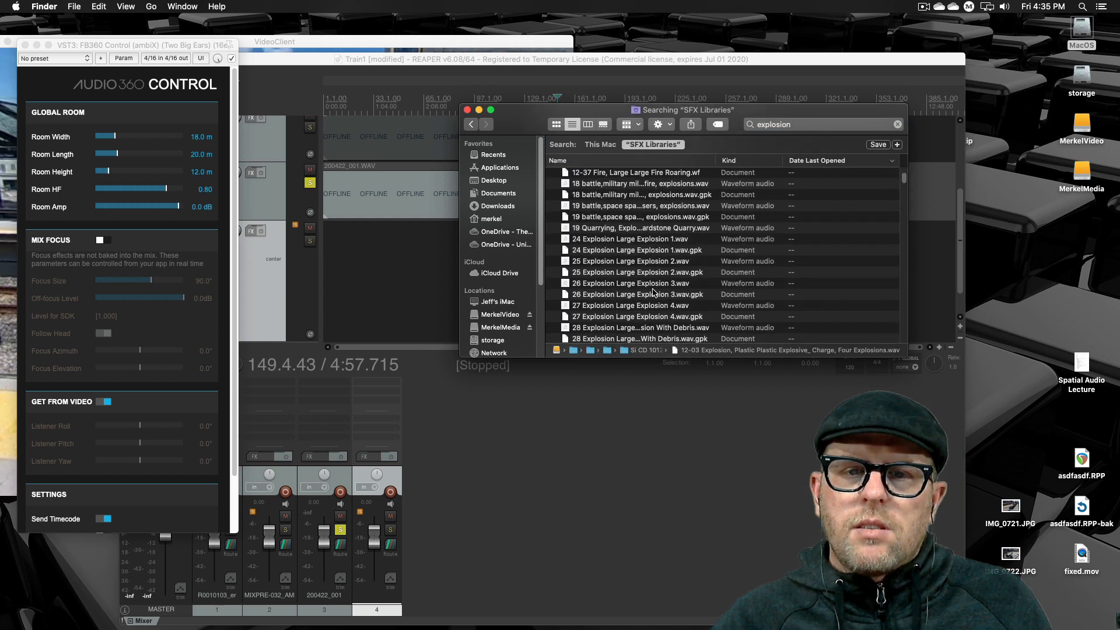
click(663, 209)
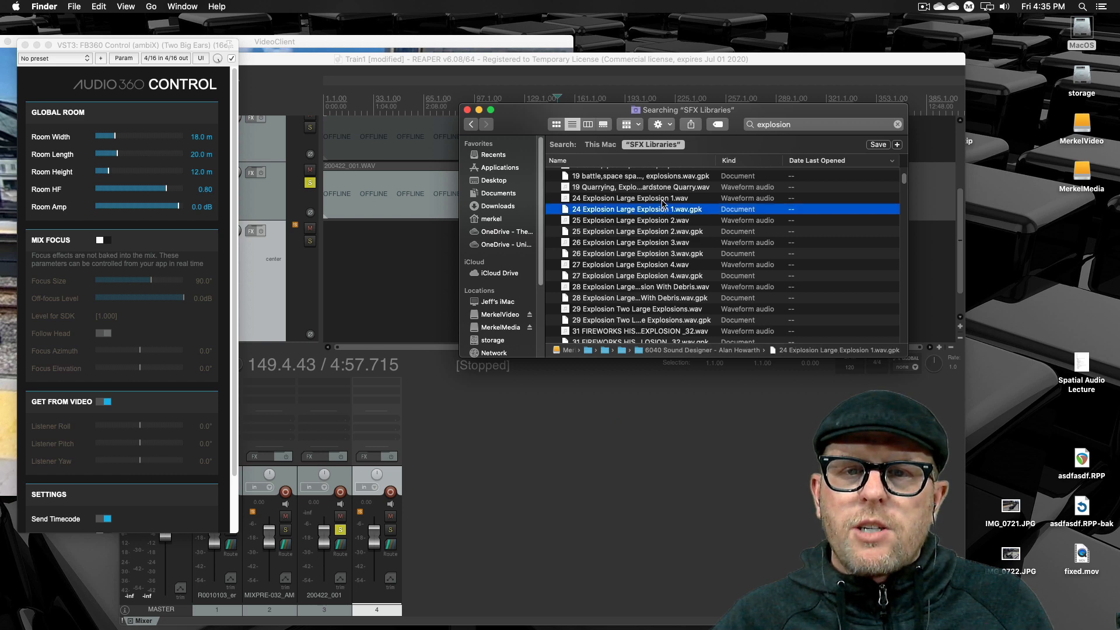
click(663, 199)
drag(539, 120, 679, 130)
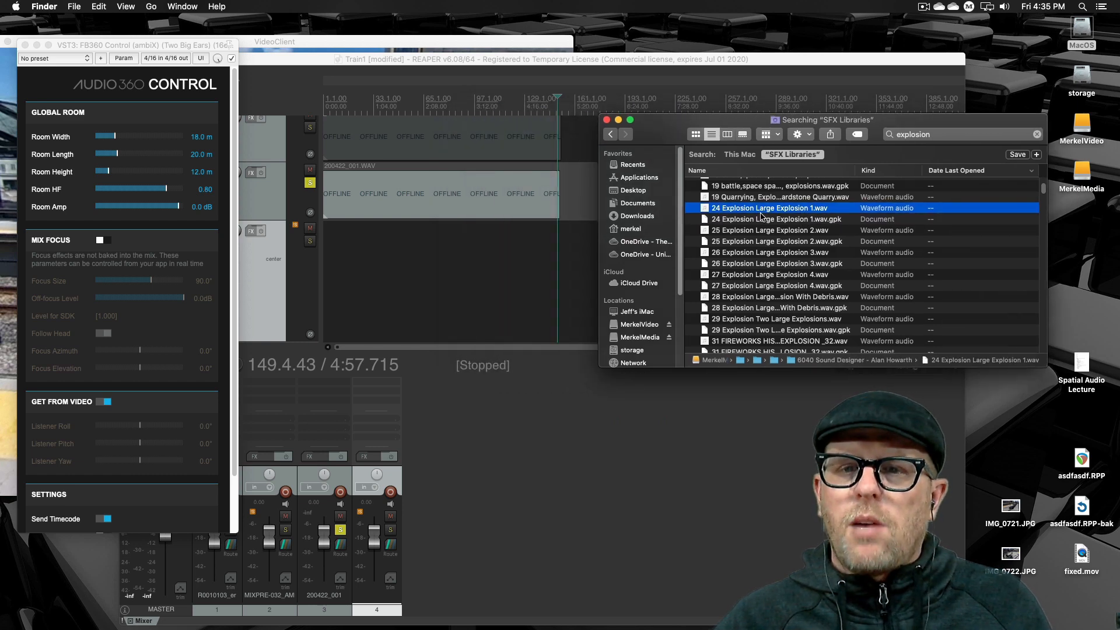
drag(761, 215, 370, 274)
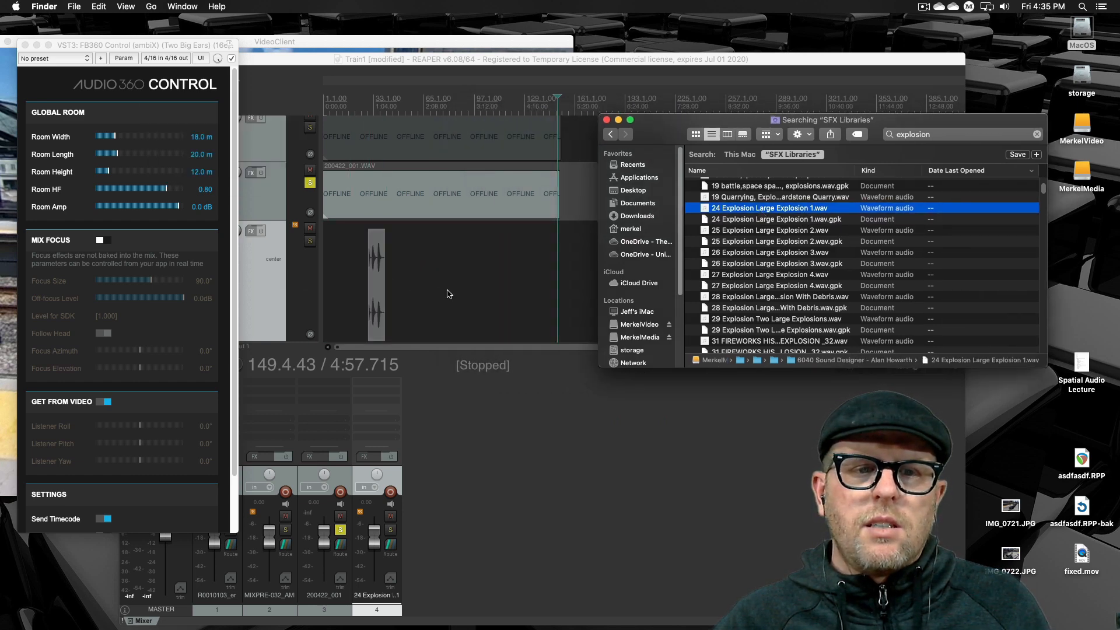
- Move the explosion clip later on its track so it starts at about 3:54
click(331, 300)
drag(376, 315, 592, 332)
click(522, 110)
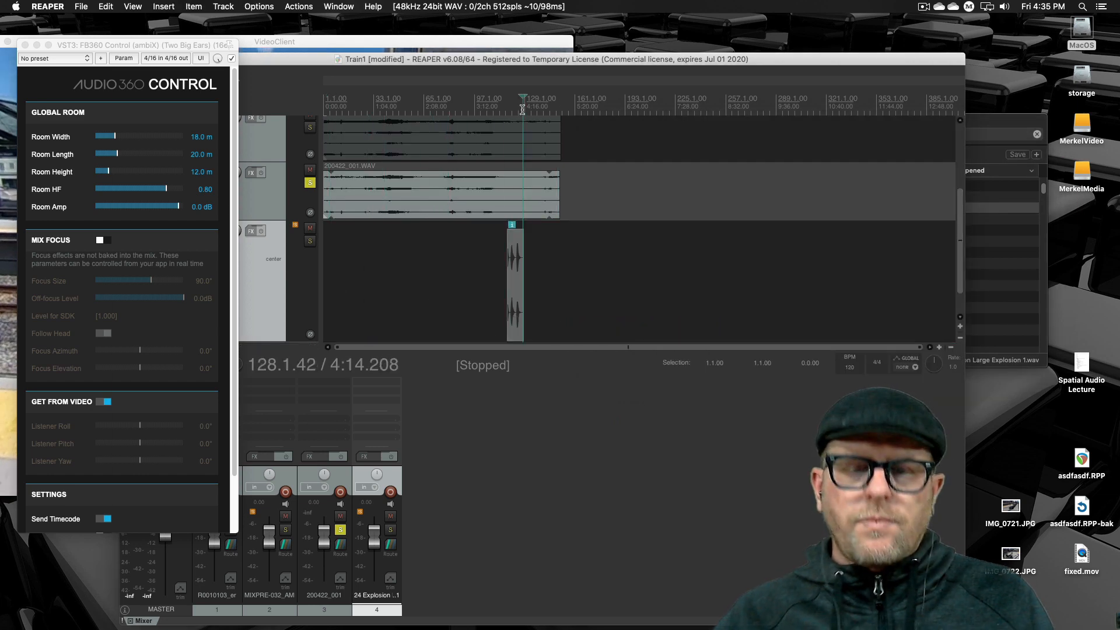
scroll(519, 105, up, 5)
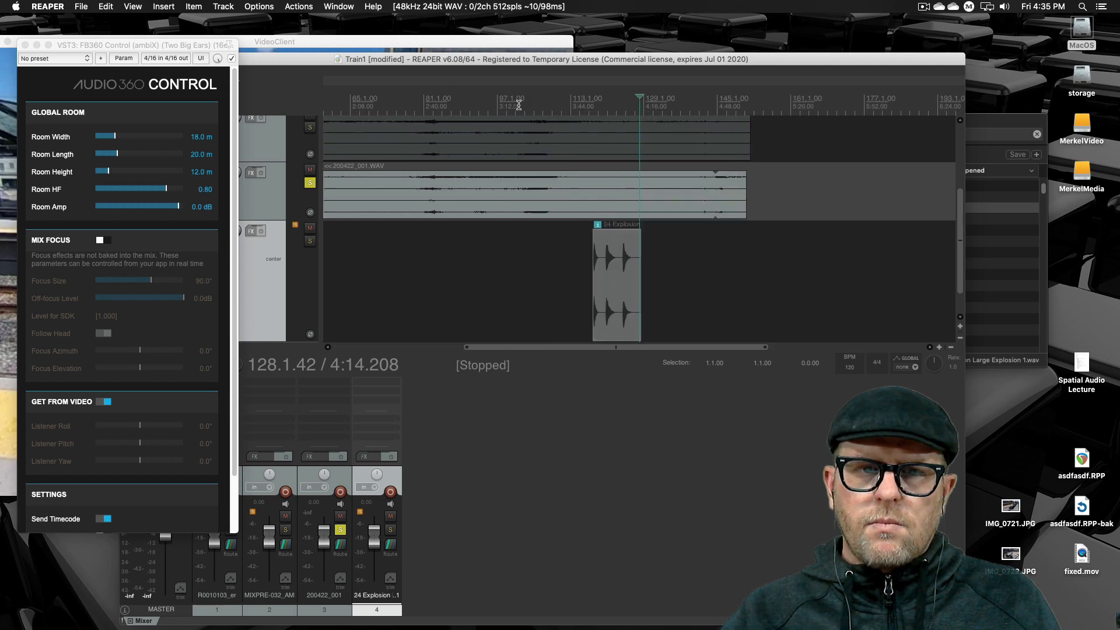
- Switch solo from 200422_001 to the explosion track, play the clip from its start, and stop
click(482, 103)
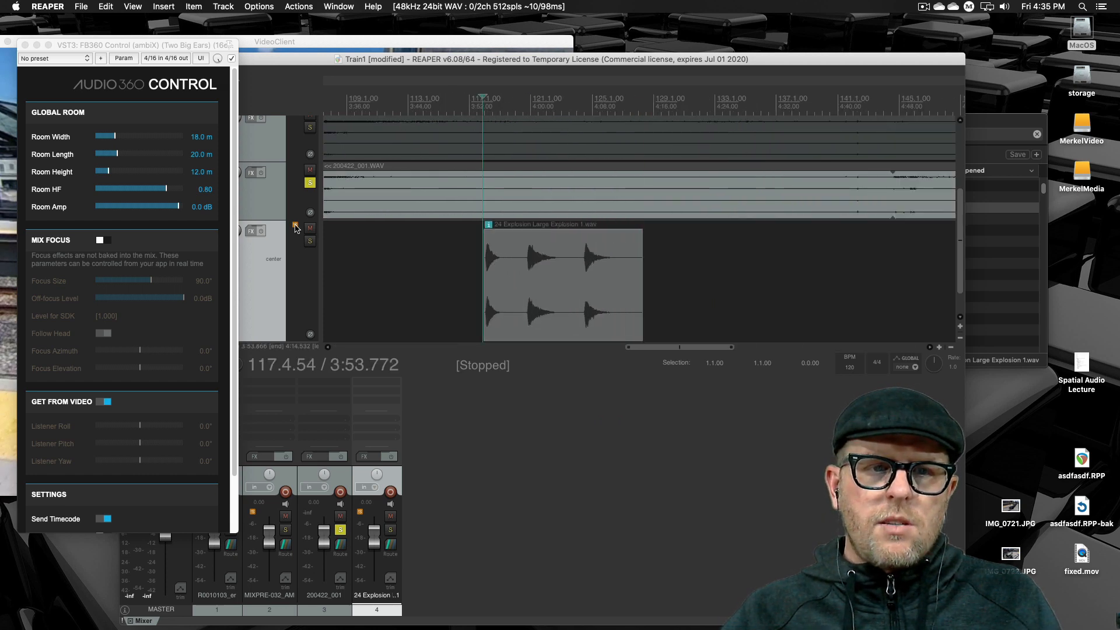
click(309, 182)
click(310, 241)
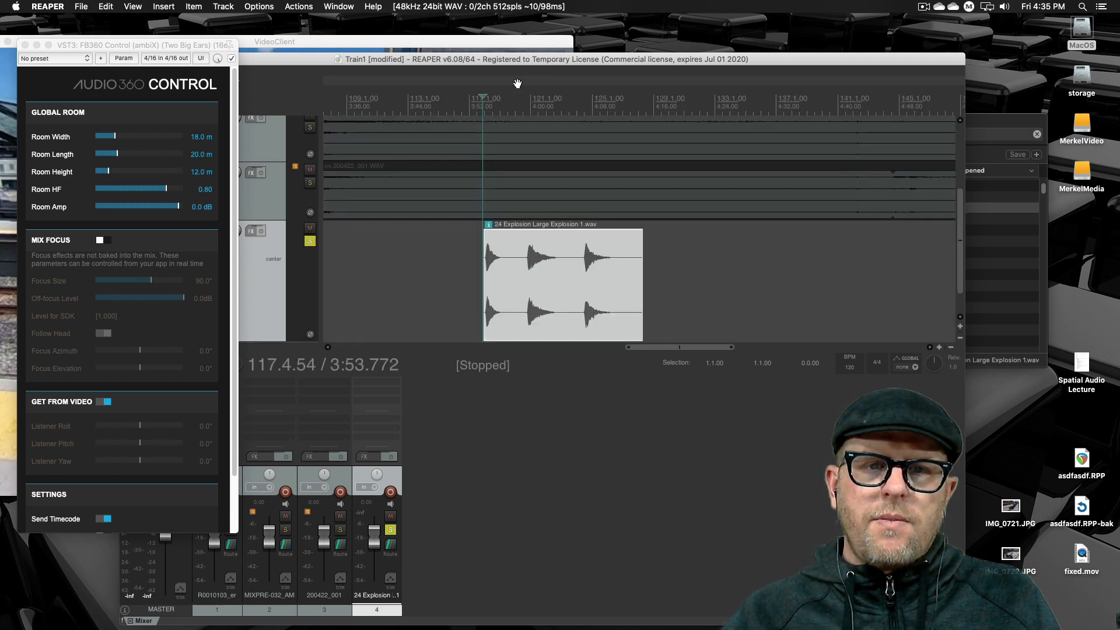
key(space)
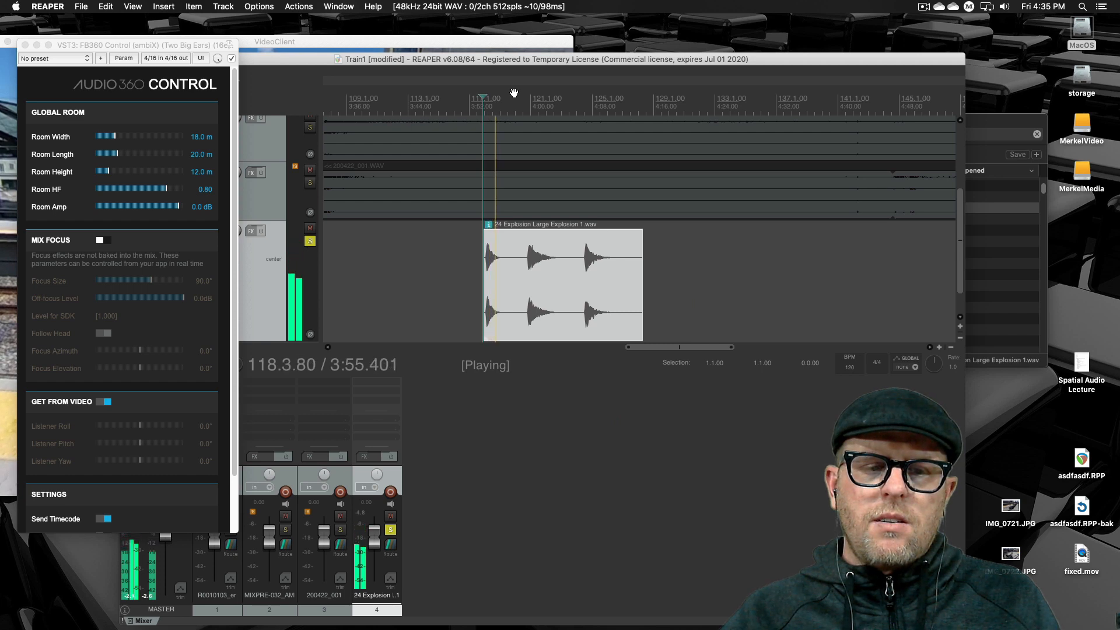
click(421, 288)
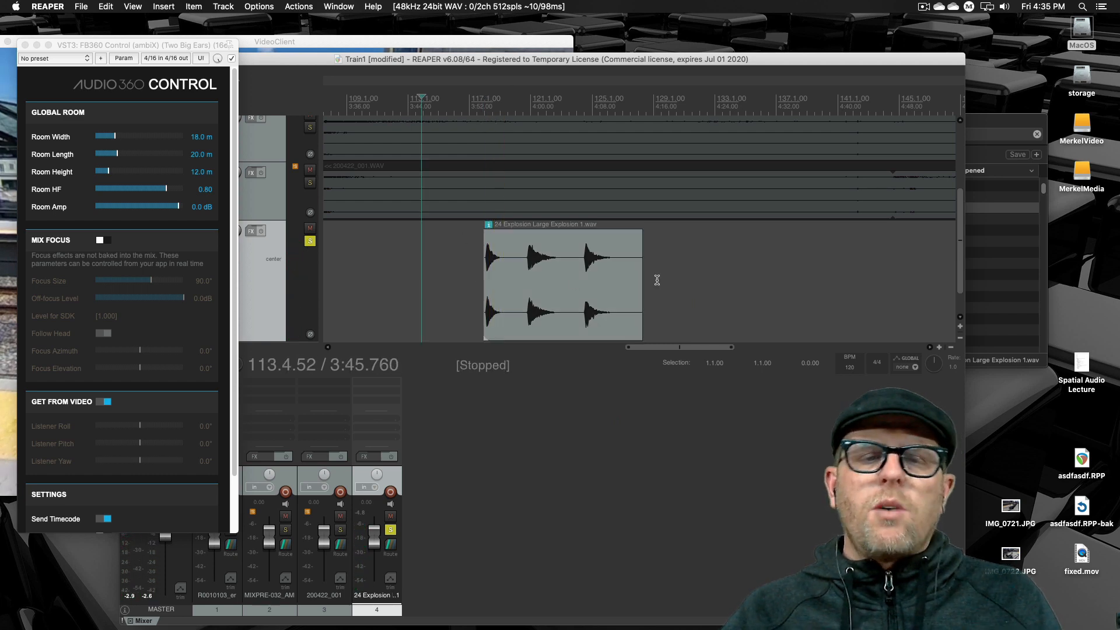
- Trim both ends of the explosion clip so only its second blast remains
drag(639, 287, 569, 288)
drag(484, 288, 592, 295)
click(561, 290)
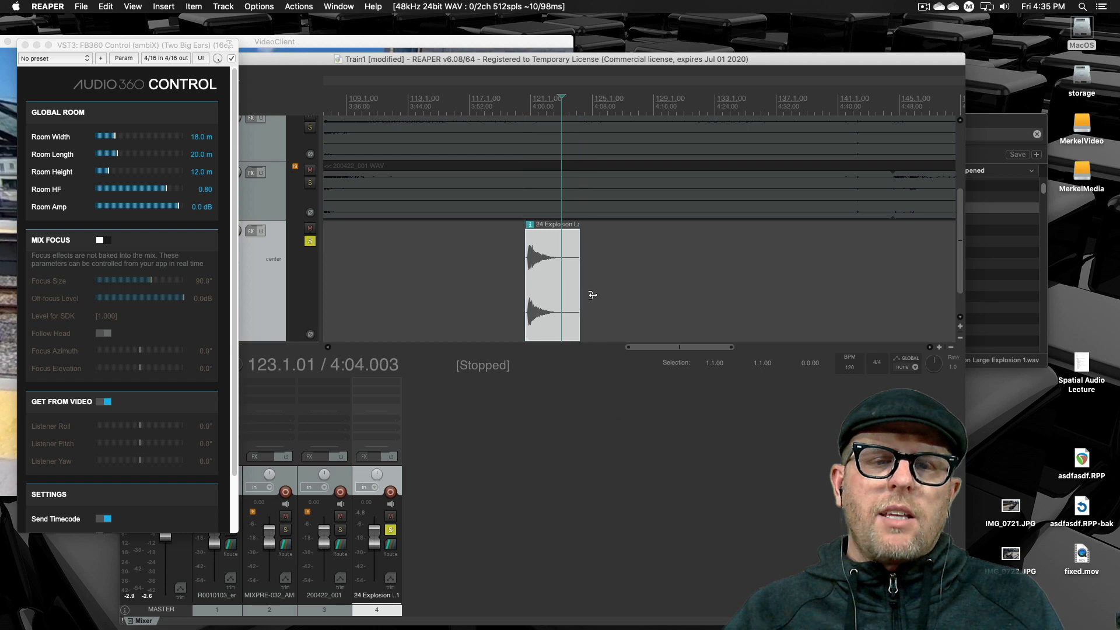
click(688, 295)
click(577, 291)
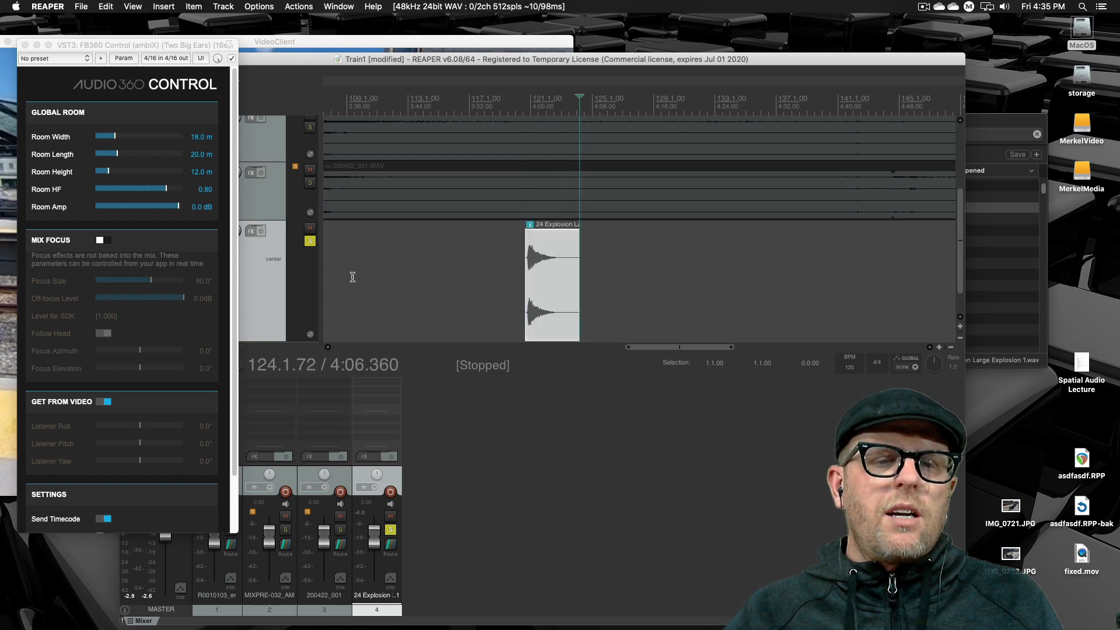
- Play the trimmed explosion from just before its start, stop, and place the edit cursor at about 3:52
click(521, 109)
key(space)
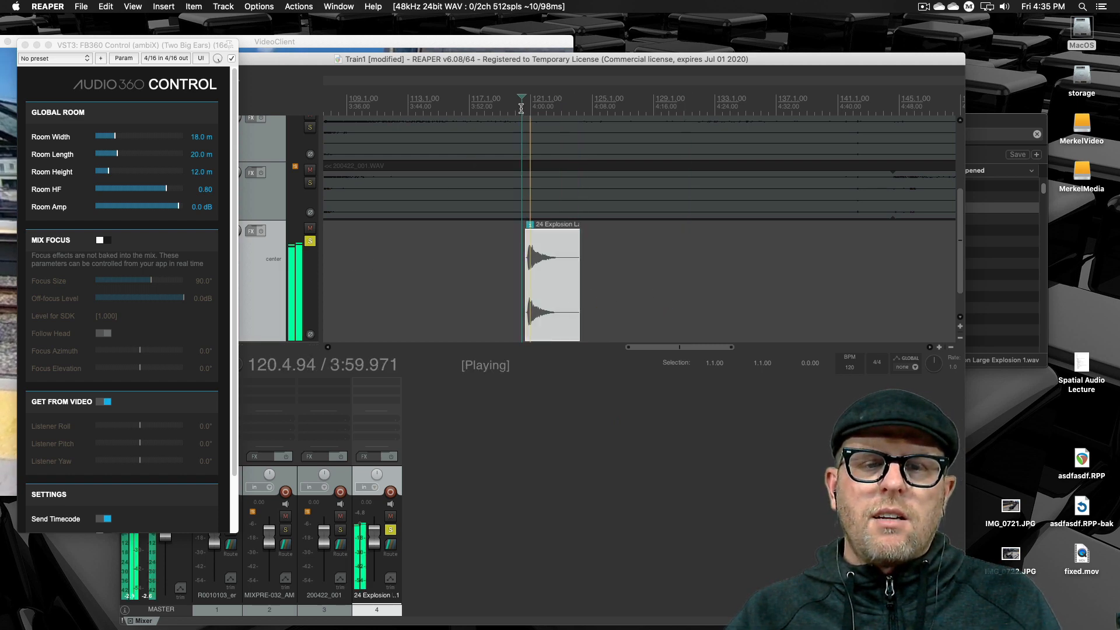
key(space)
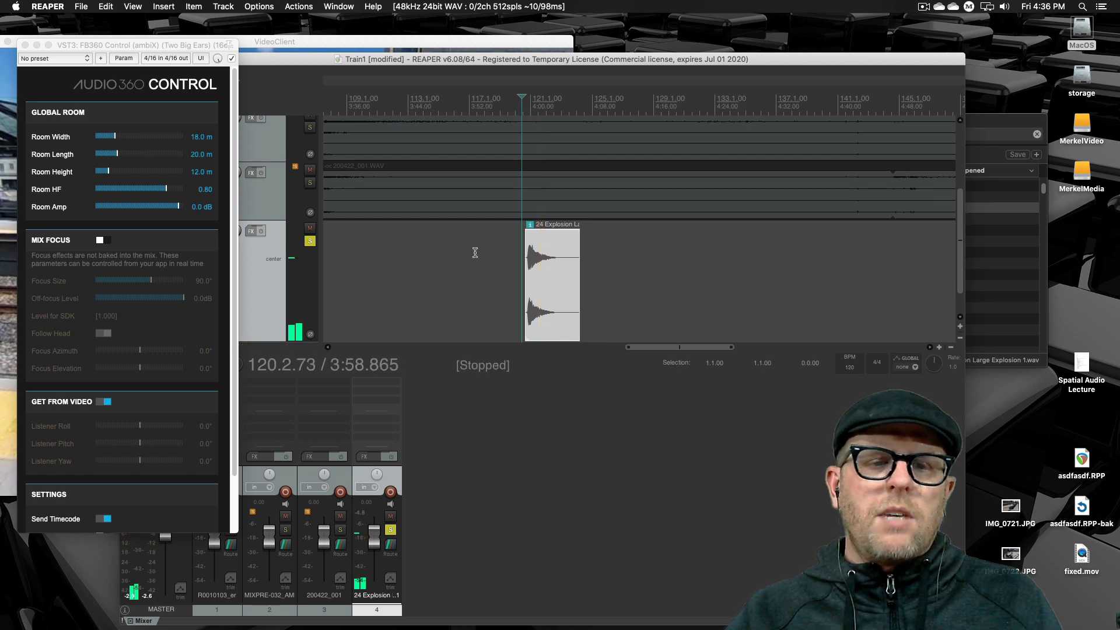
click(471, 109)
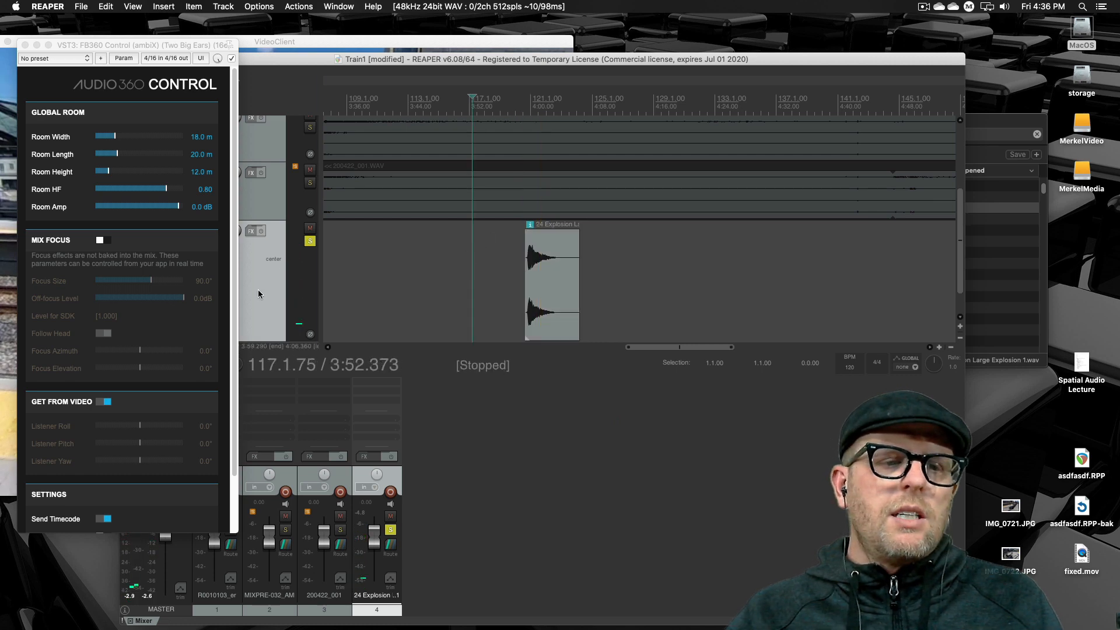
- Close the FB360 Control window and add the FB360 Spatialiser (ambiX) effect to the explosion track
click(13, 45)
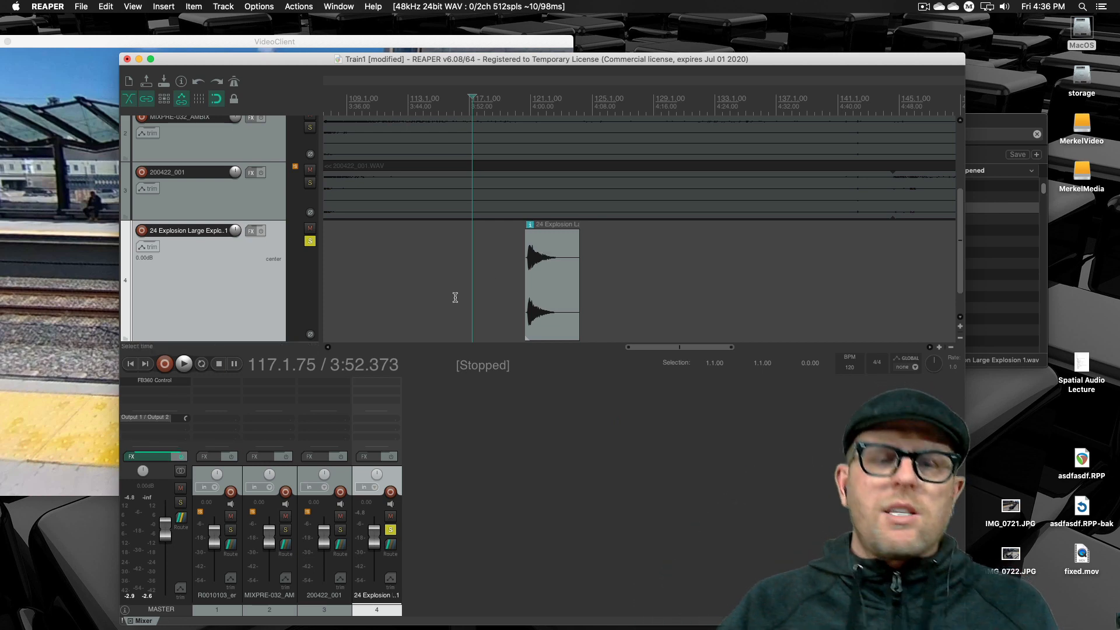
click(364, 456)
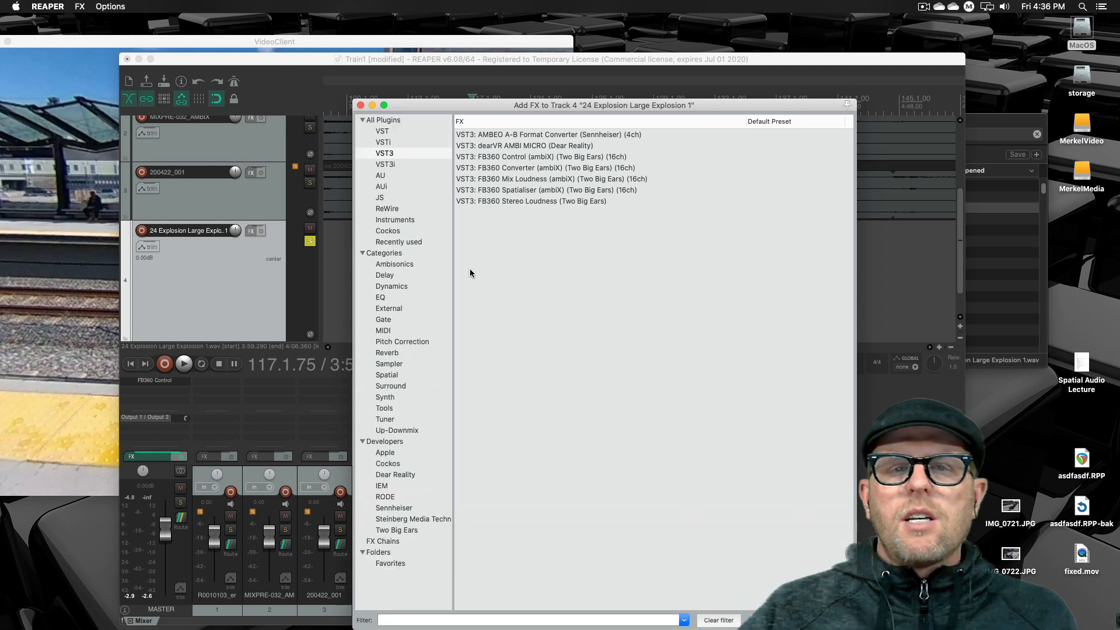
click(524, 192)
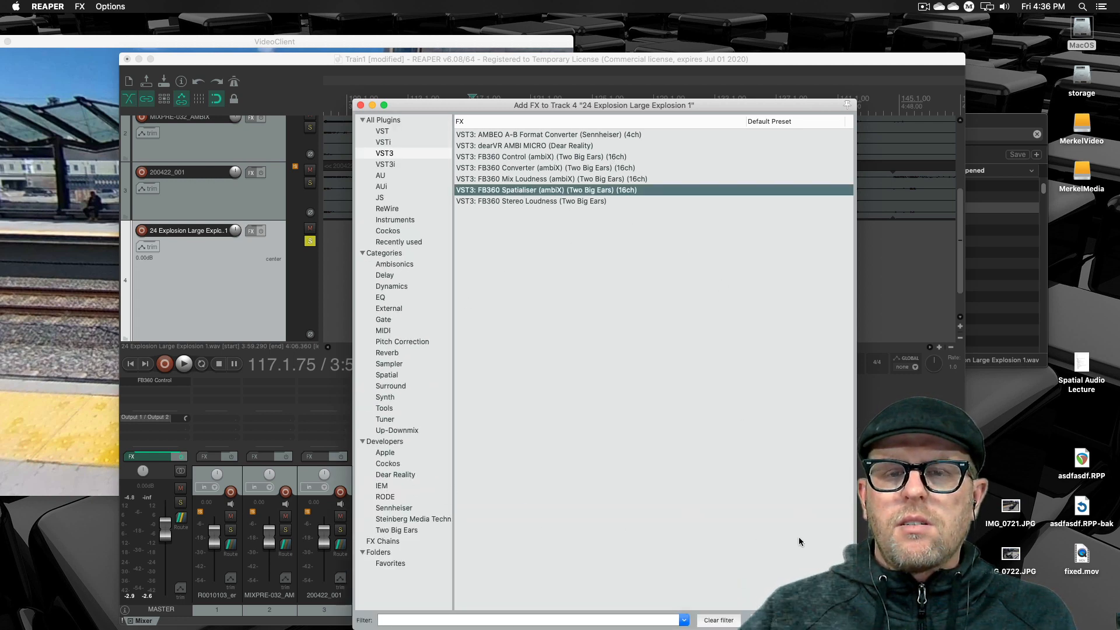
click(770, 621)
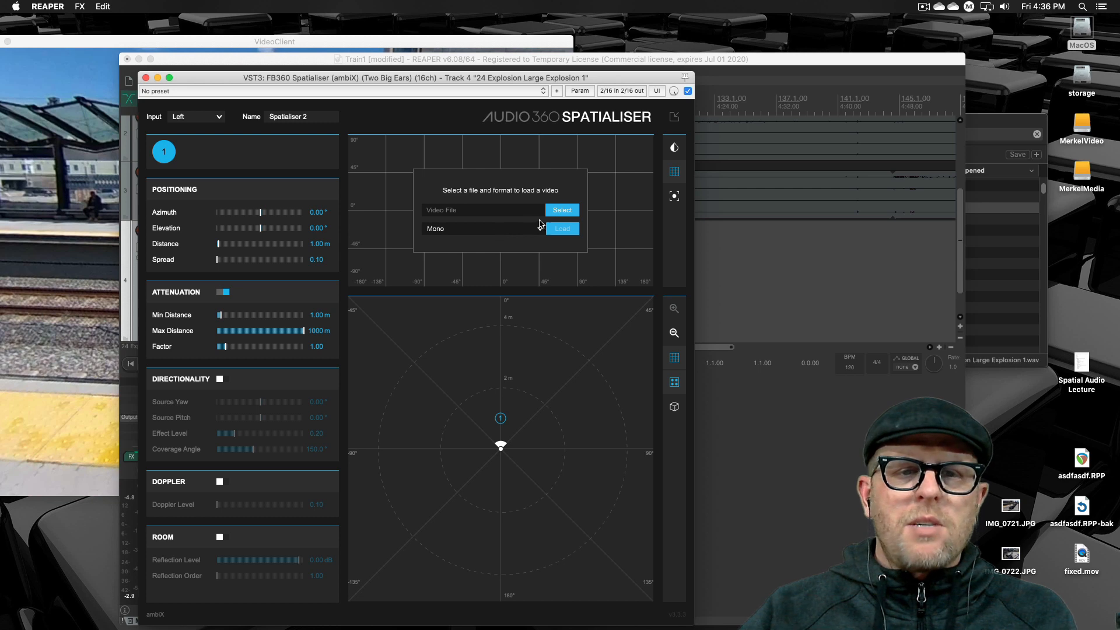
- Set the spatialiser input to Stereo and place source 2 at about 90°, 3.7 m and source 1 at about -92°, 3.8 m
click(192, 117)
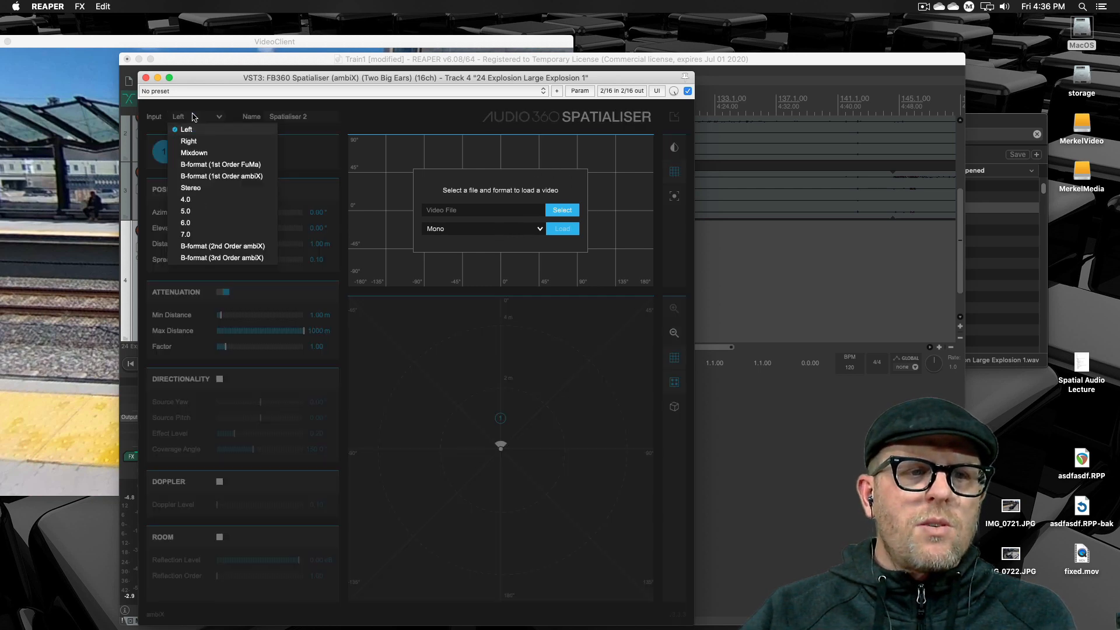
click(212, 187)
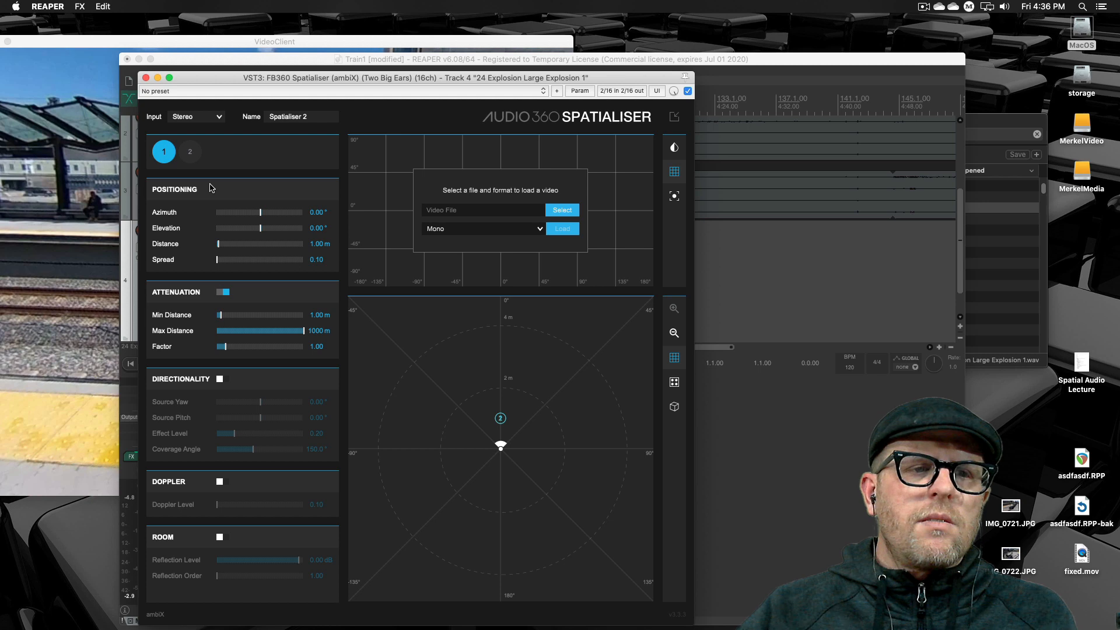
click(191, 152)
click(165, 153)
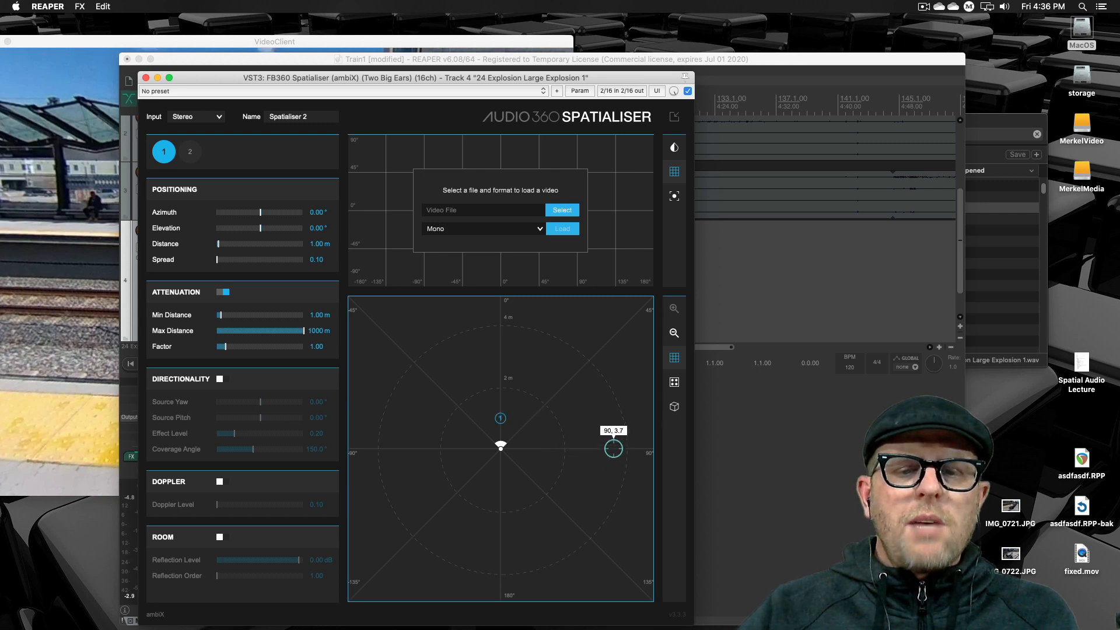
click(613, 449)
drag(499, 417, 384, 453)
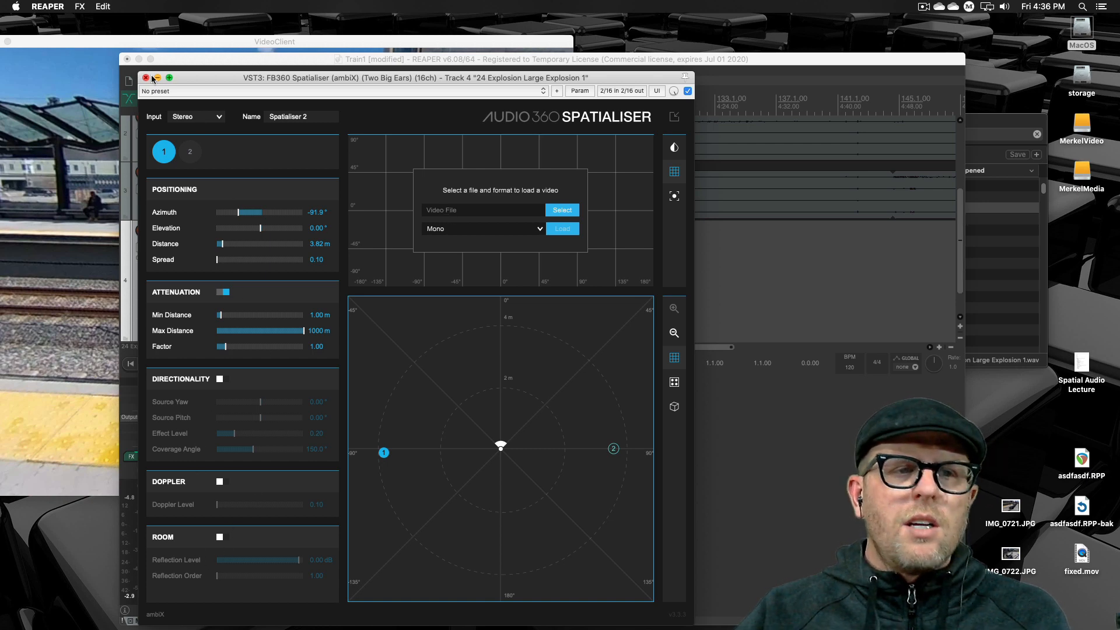
- Move the spatialiser window clear of the explosion clip and place the playback position at the clip's start
drag(200, 79, 42, 187)
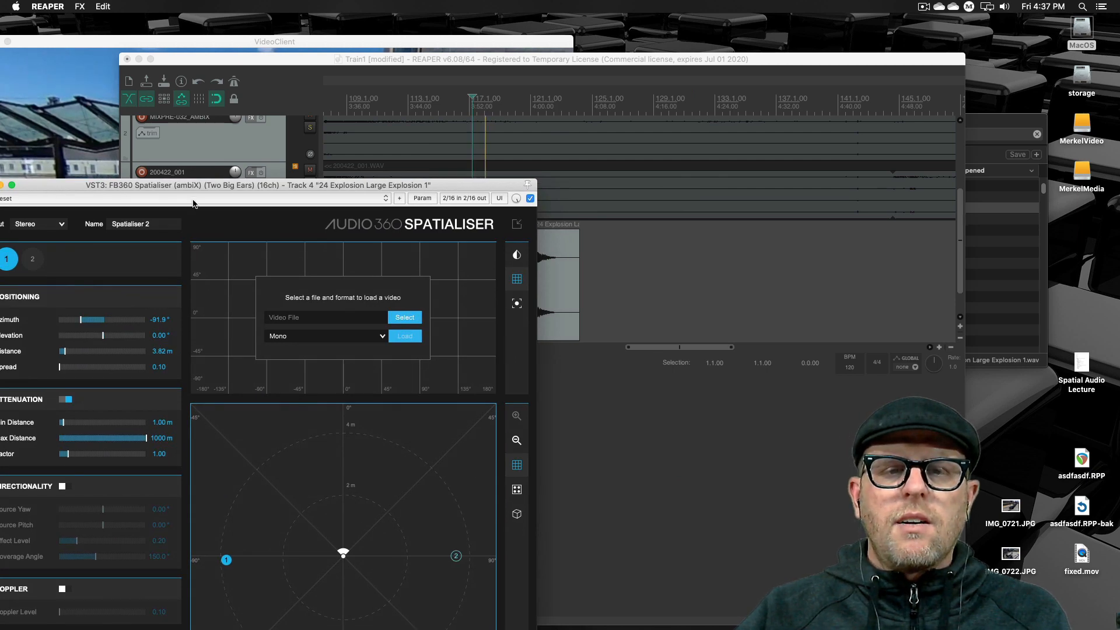
drag(477, 186, 445, 359)
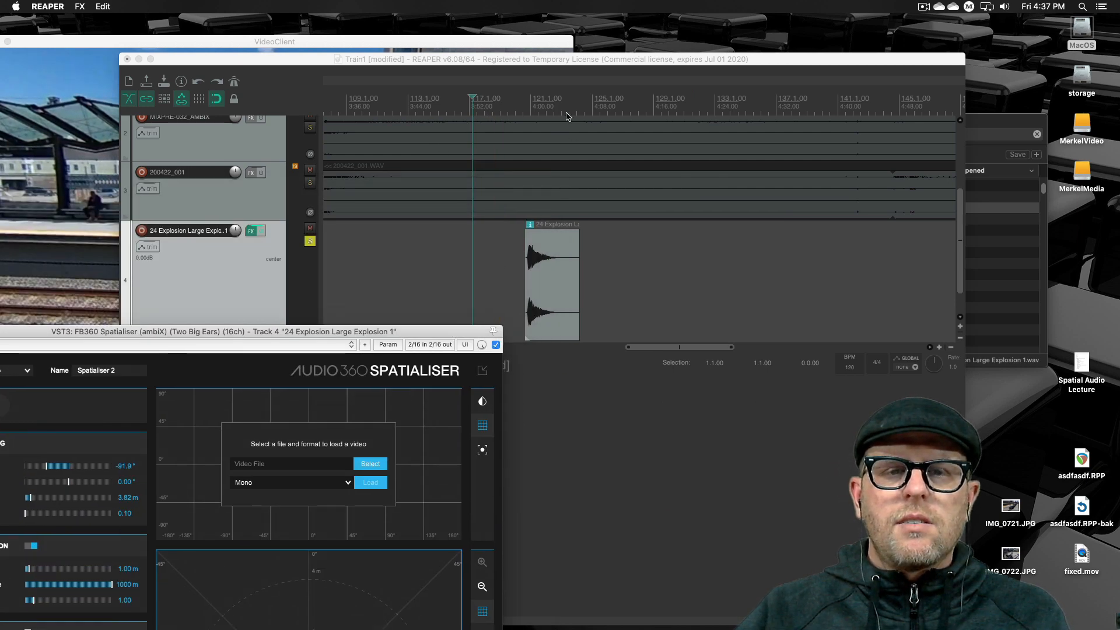
click(525, 108)
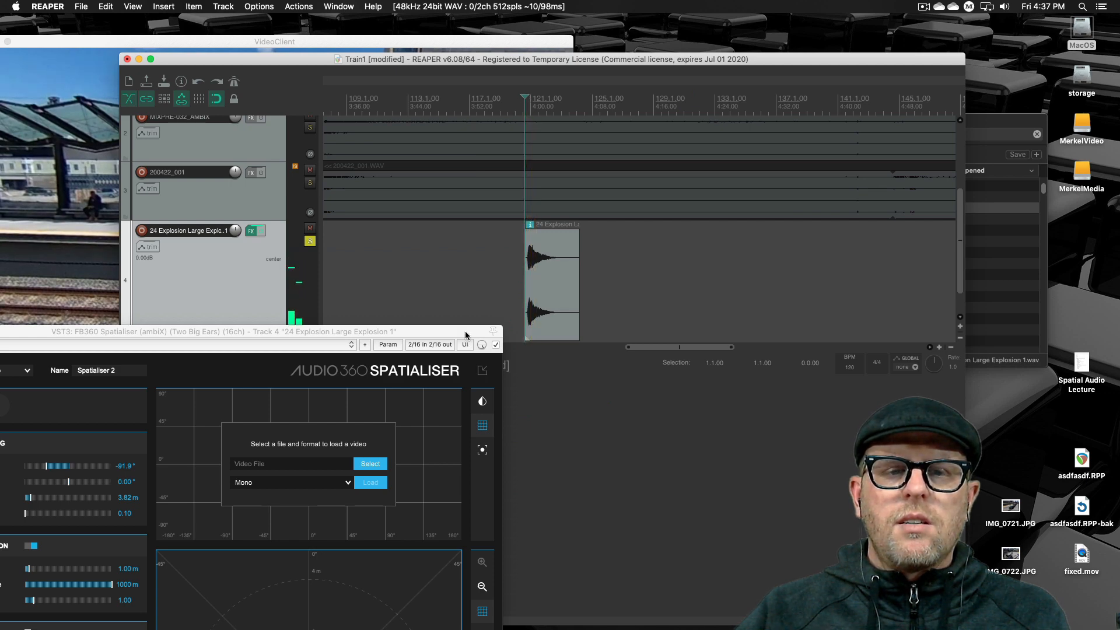
- Move both sources together in front of the listener at about 9° azimuth and 4 m, and stop playback
drag(464, 331, 705, 67)
drag(431, 441, 566, 319)
drag(658, 434, 567, 317)
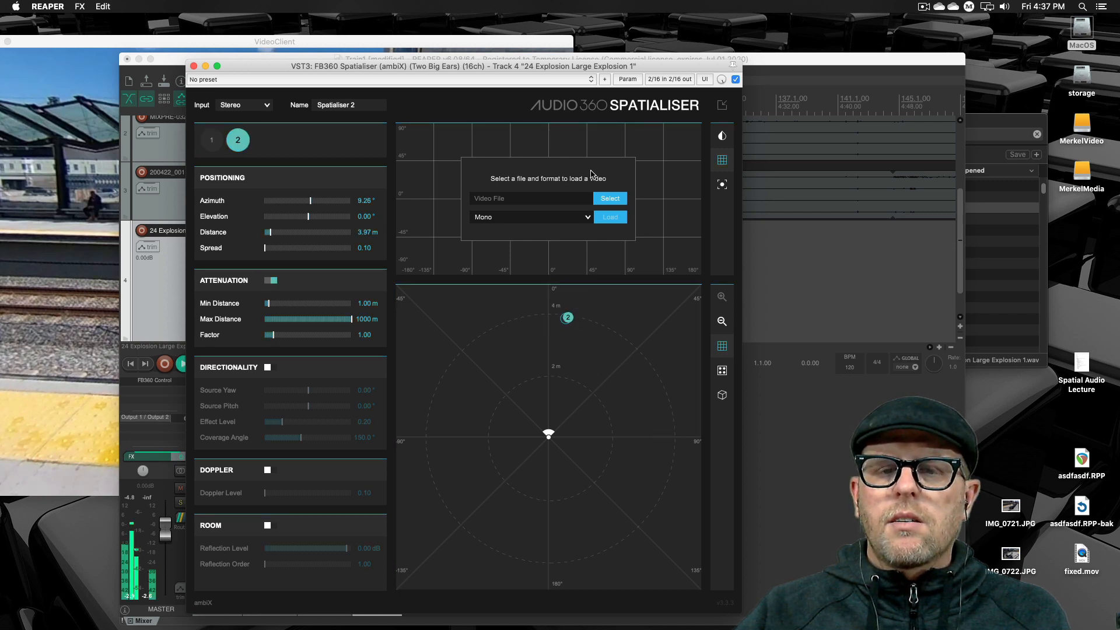
key(space)
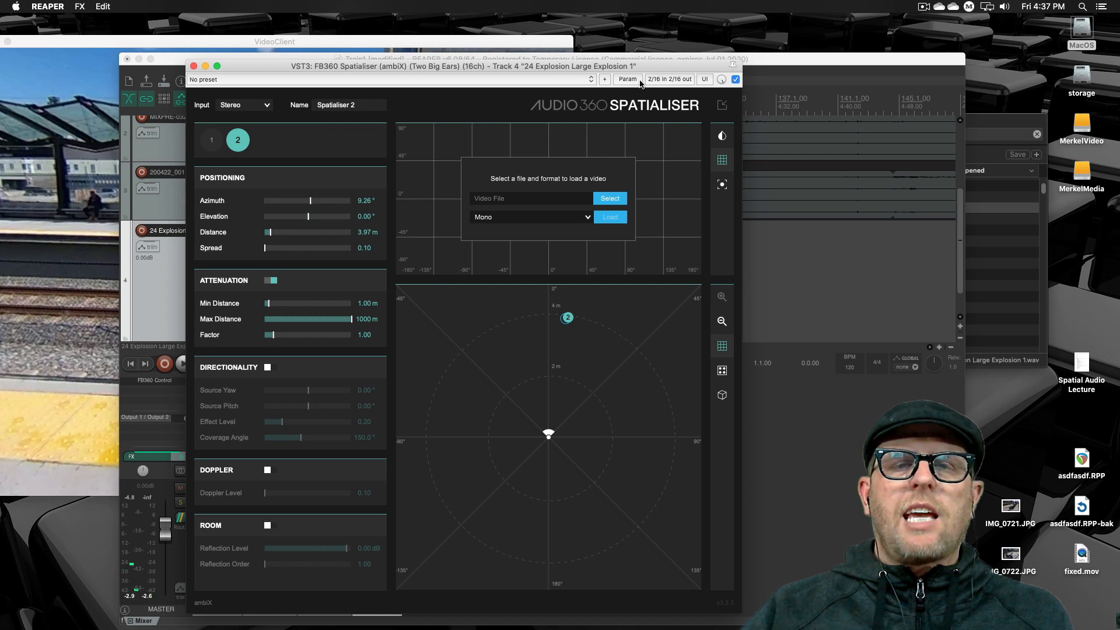
- Move both sources to the listener's right side, with source 2 at about 86° azimuth and 4.2 m
click(545, 492)
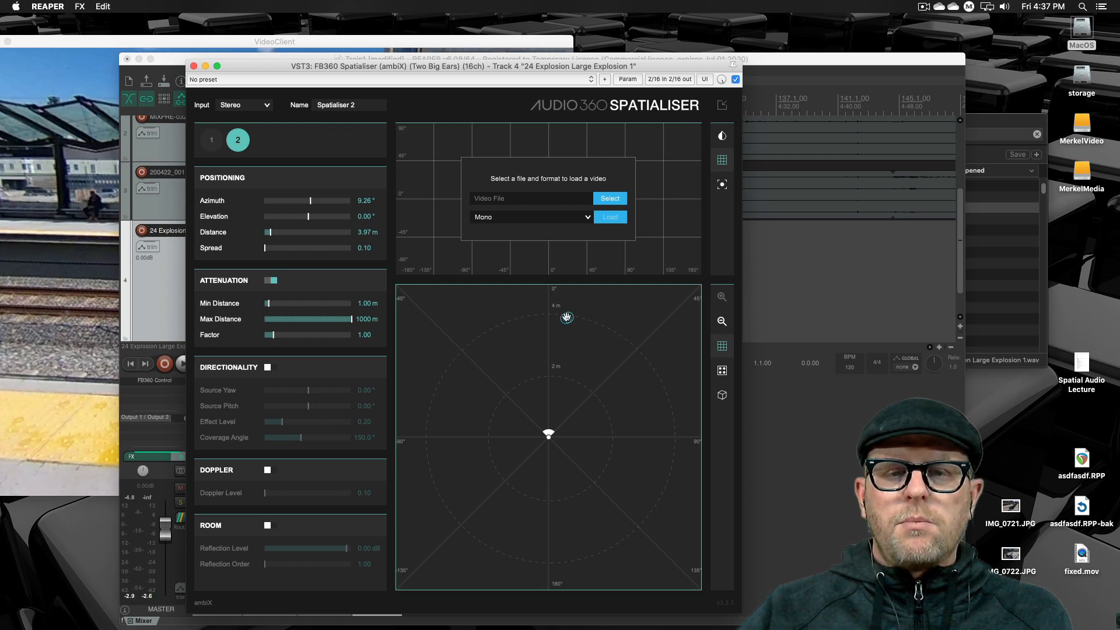
drag(566, 317, 642, 423)
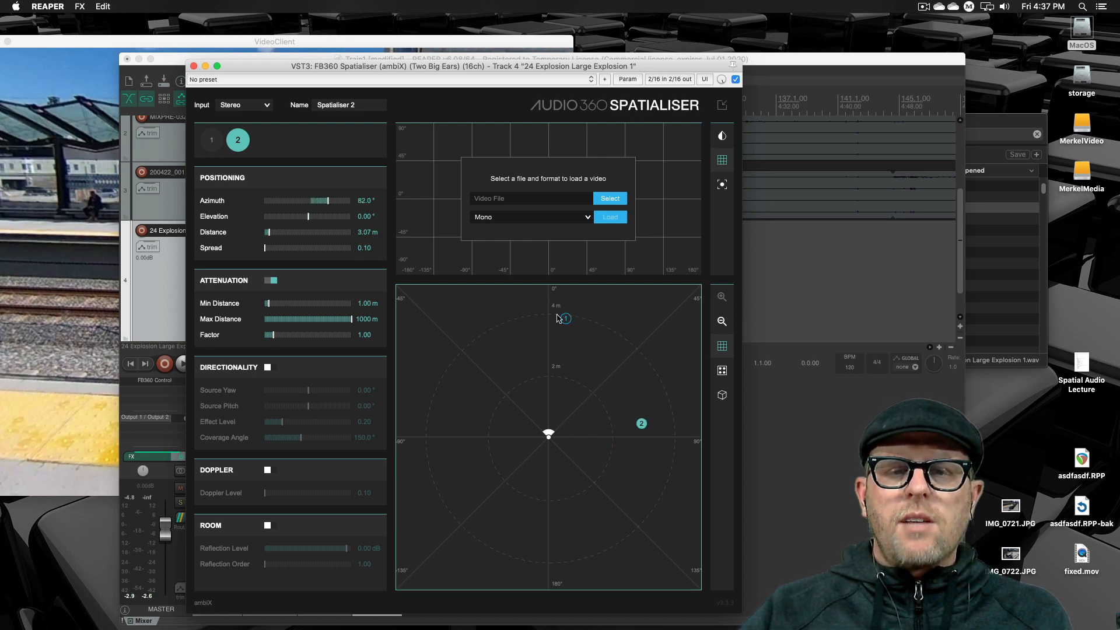
drag(565, 317, 678, 425)
click(676, 428)
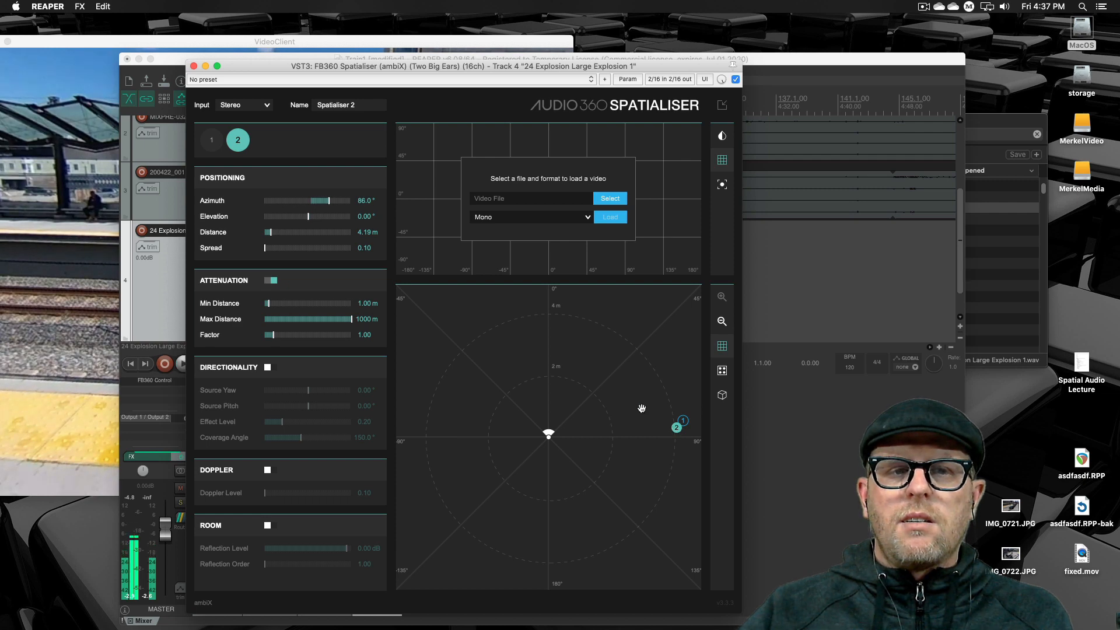
- Reset the stereo sources to their default symmetric formation and check the layout in the 3D view
click(722, 372)
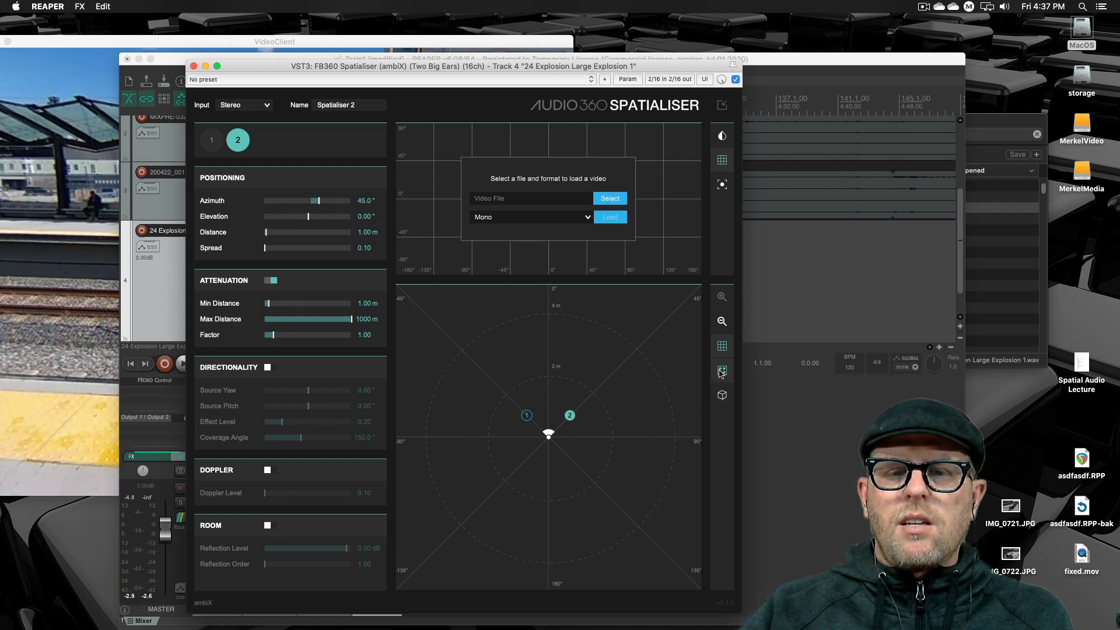
click(722, 395)
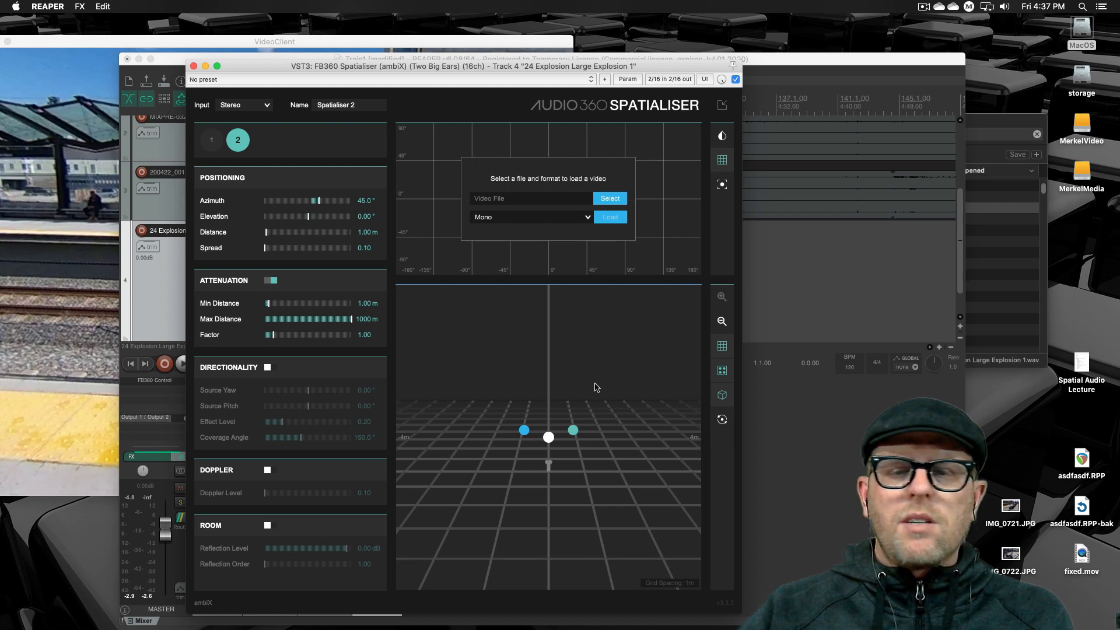
click(721, 396)
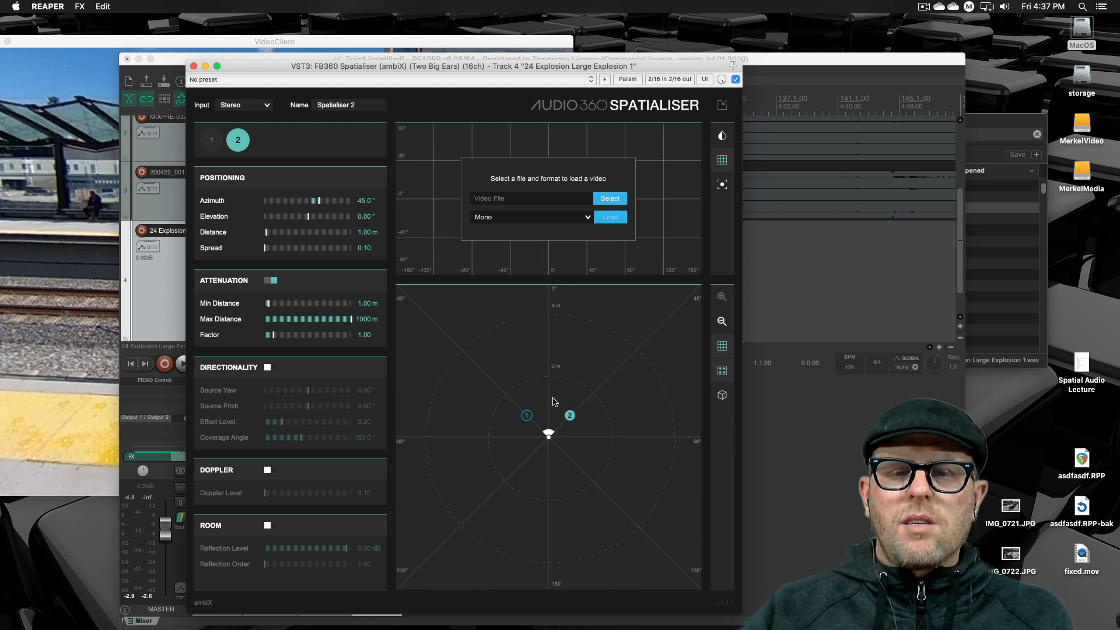
- Rearrange the windows to uncover the video and place both sources together at about -26° azimuth and 5.5 m
drag(525, 413, 653, 331)
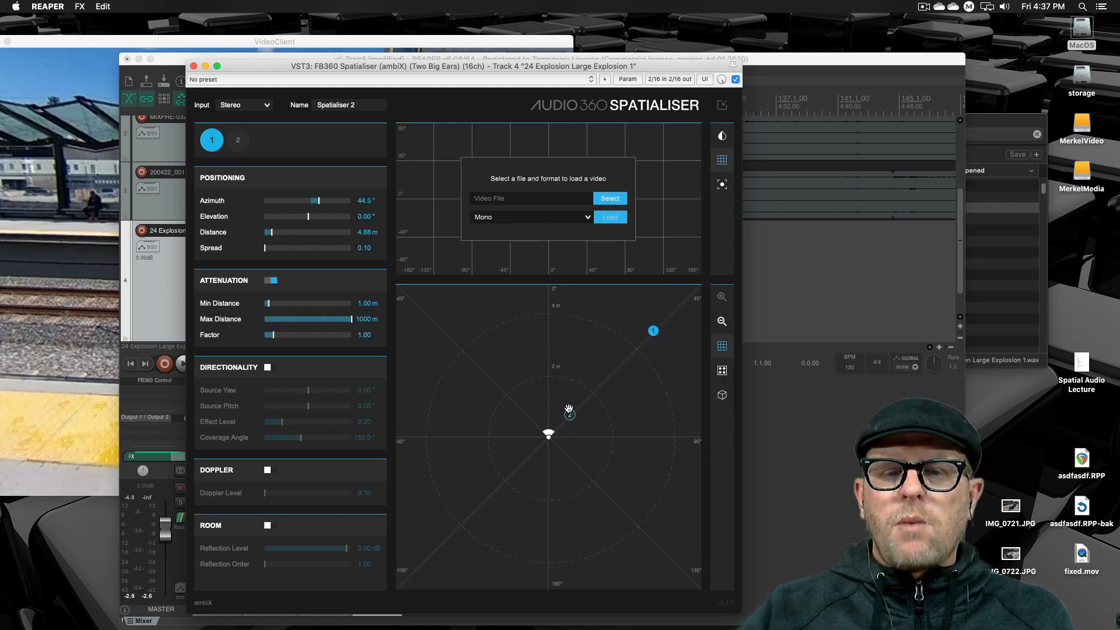
drag(235, 67, 349, 95)
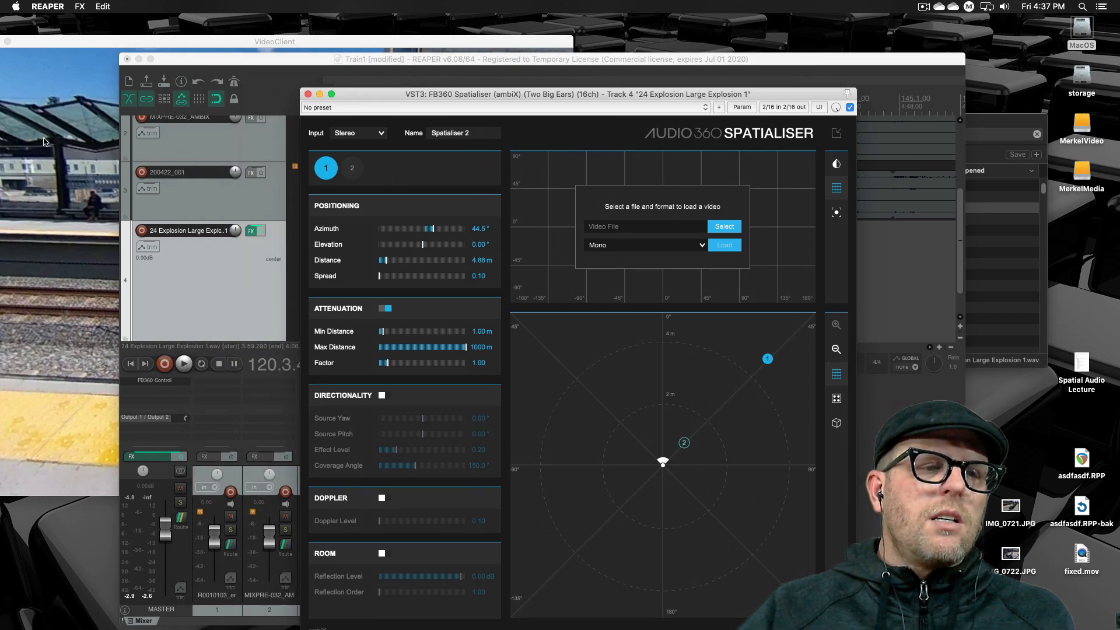
drag(194, 66, 565, 39)
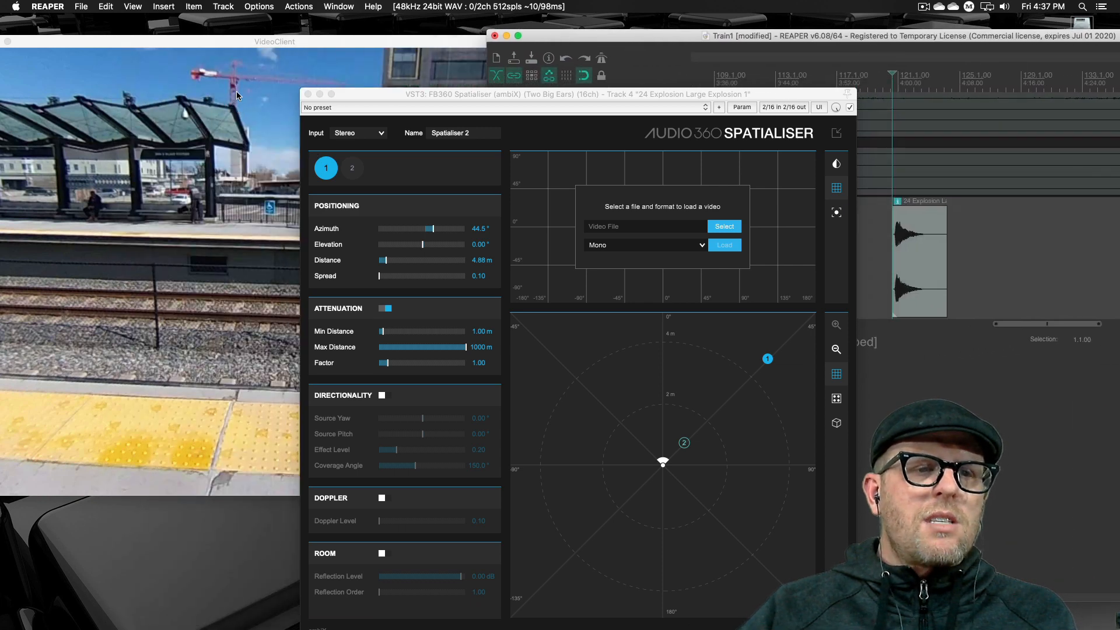
click(681, 442)
click(588, 315)
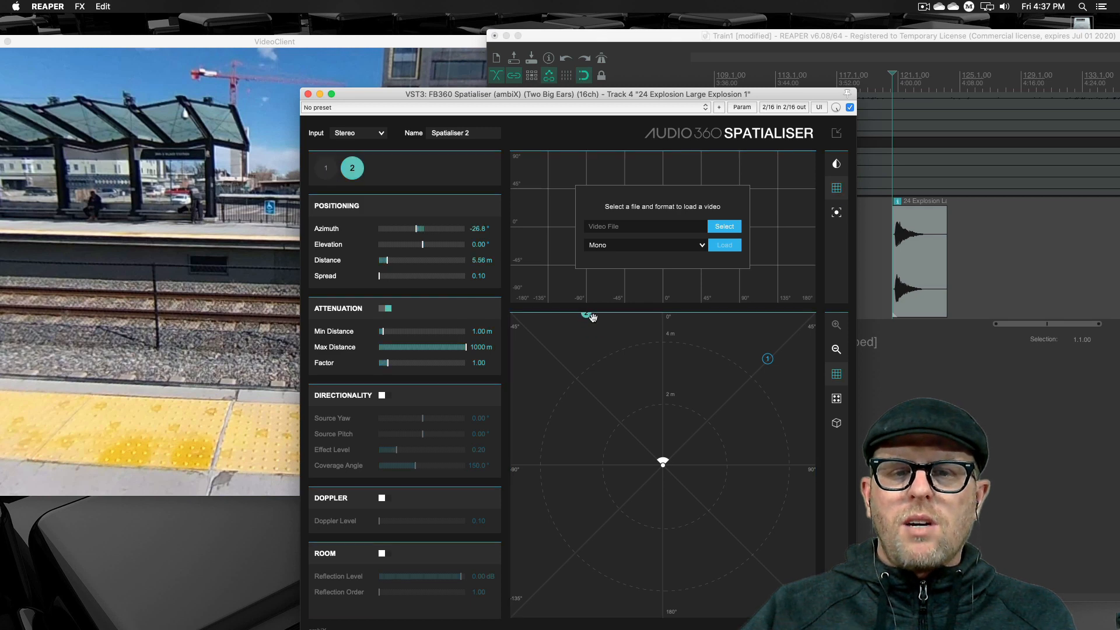
drag(768, 359, 591, 316)
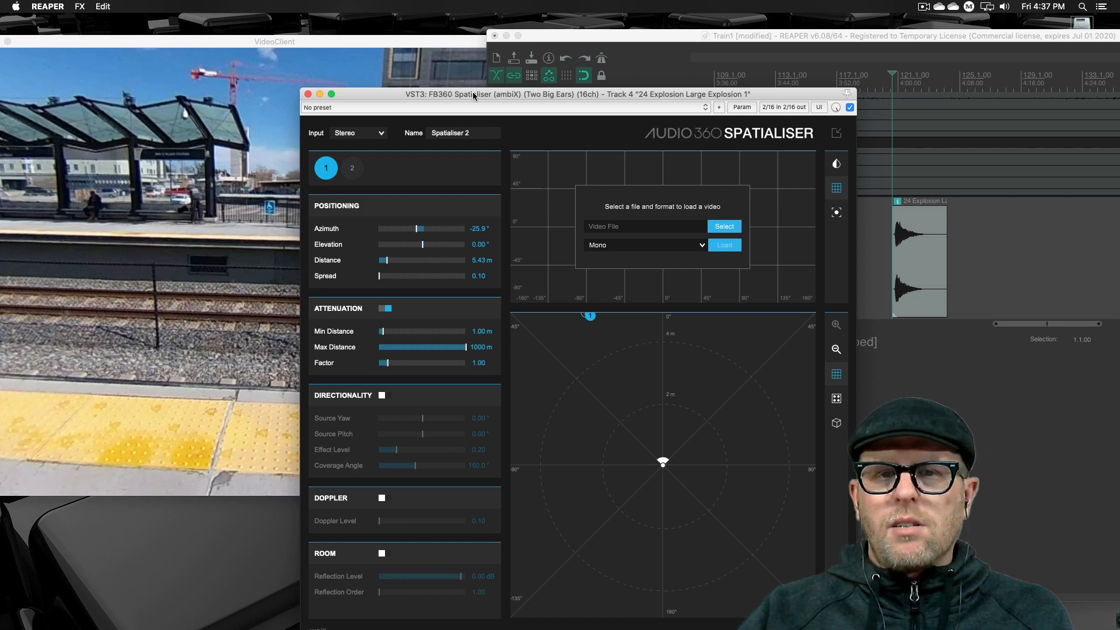
drag(474, 93, 473, 91)
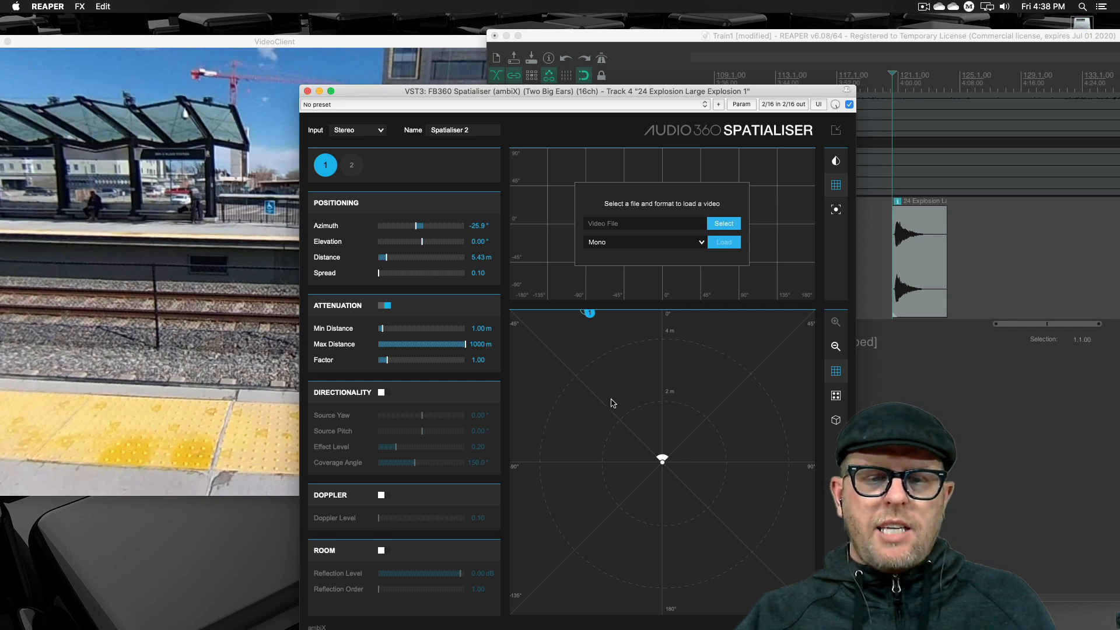
- Close the spatialiser window, audition the soloed explosion, and unsolo its track to play it within the full mix
click(308, 91)
key(space)
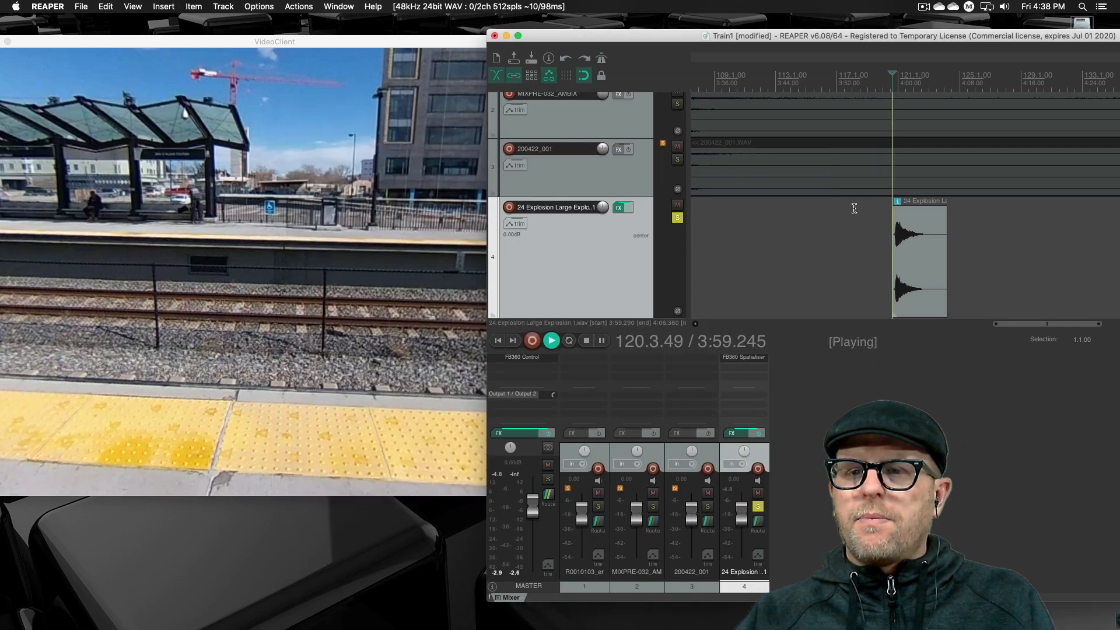
key(space)
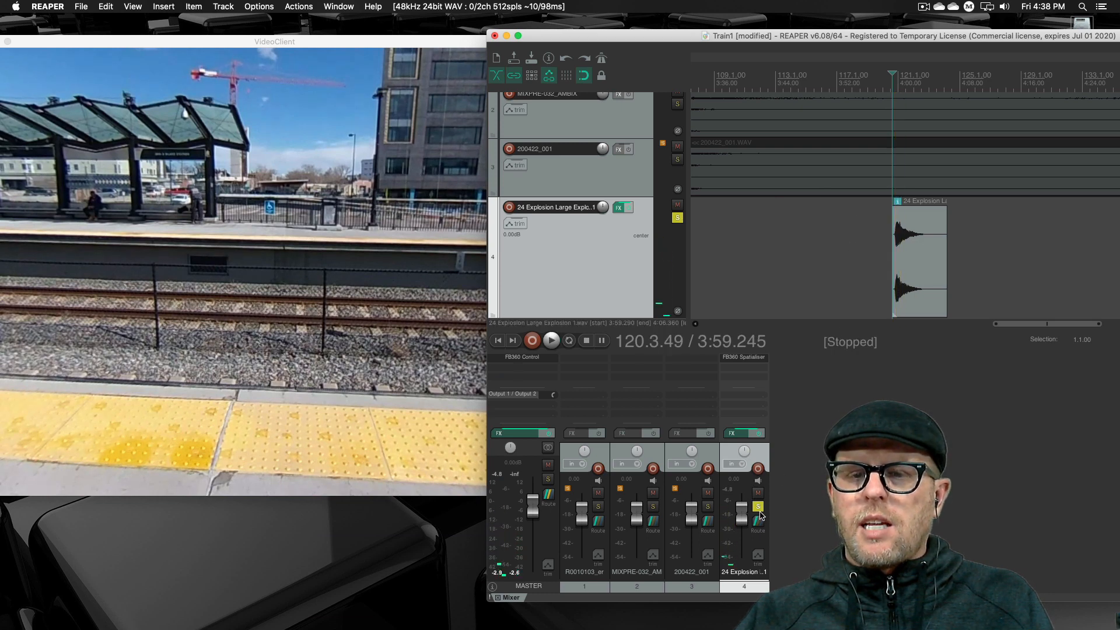
click(758, 505)
key(space)
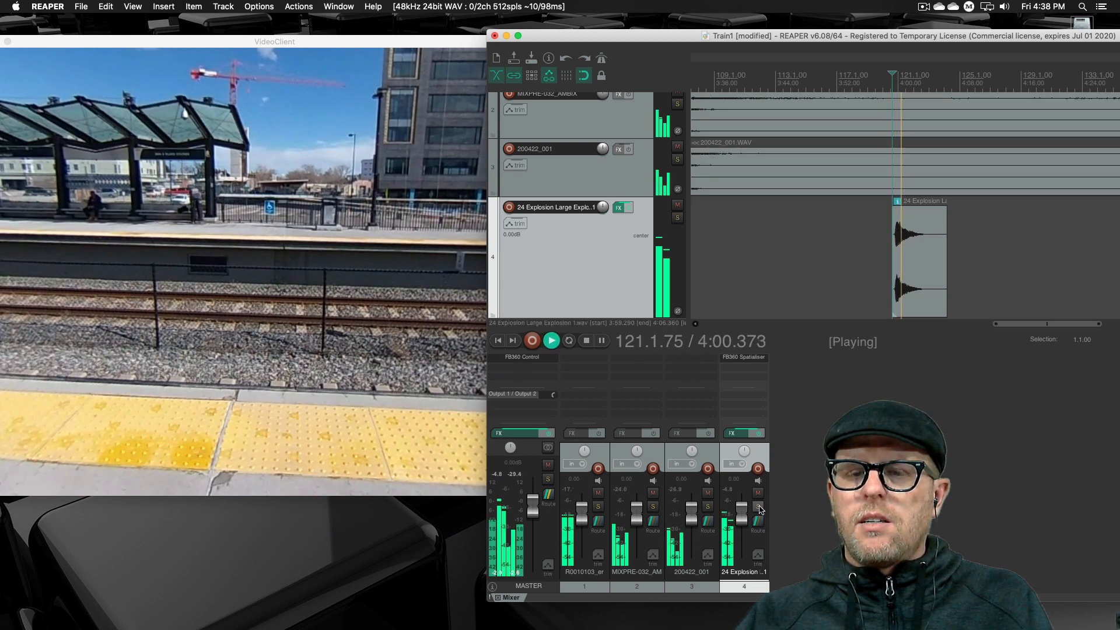
key(space)
- Raise the explosion track's volume in two stages, playing the mix from the clip's start after each change
drag(746, 514, 746, 508)
key(space)
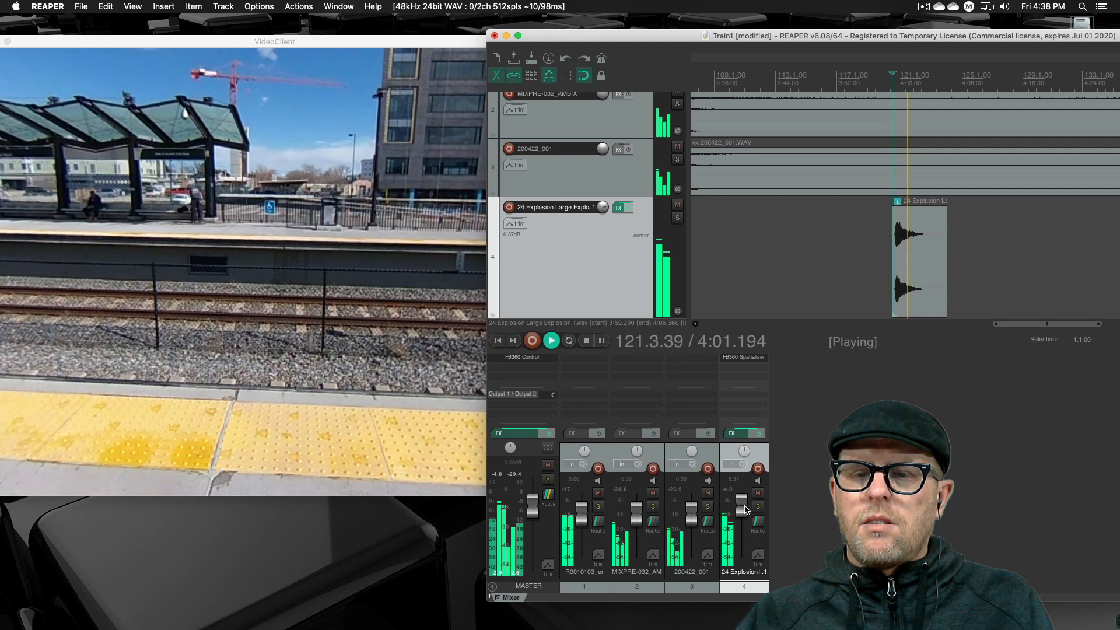
key(space)
scroll(740, 500, up, 5)
key(space)
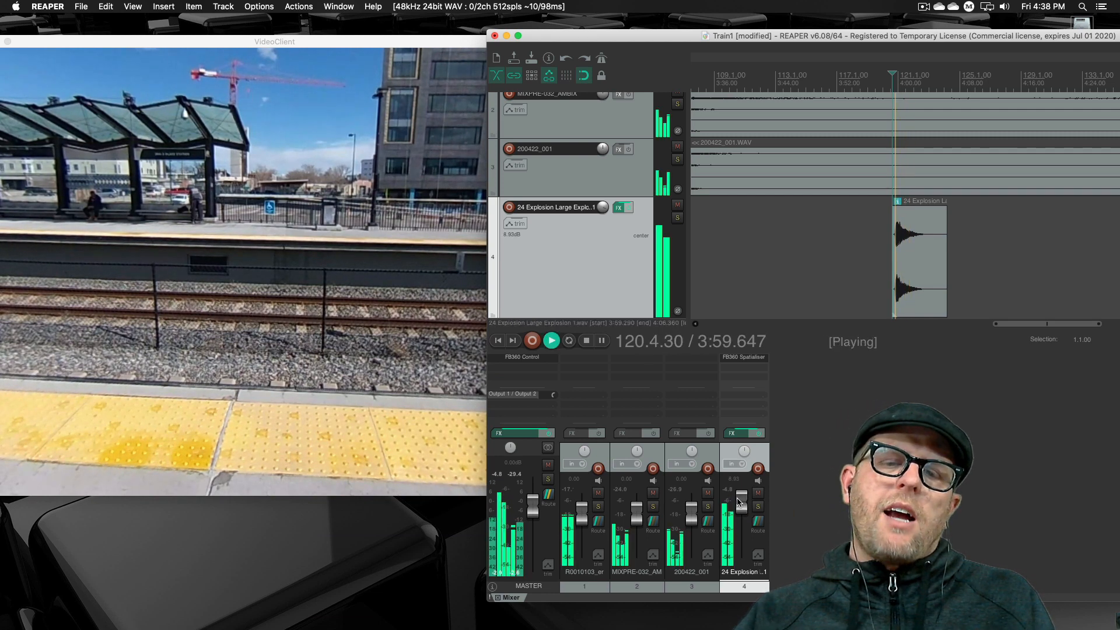
key(space)
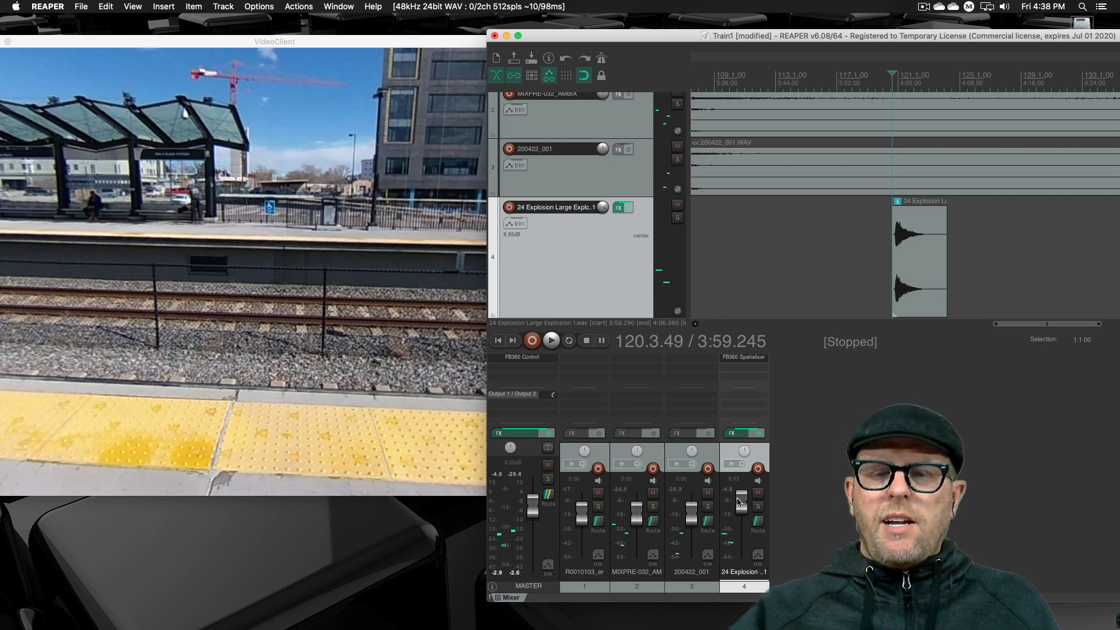
- Pull the R0010103_er and 200422_001 faders fully down, play the mix from the explosion, and place the edit cursor at about 3:51
drag(582, 514, 590, 562)
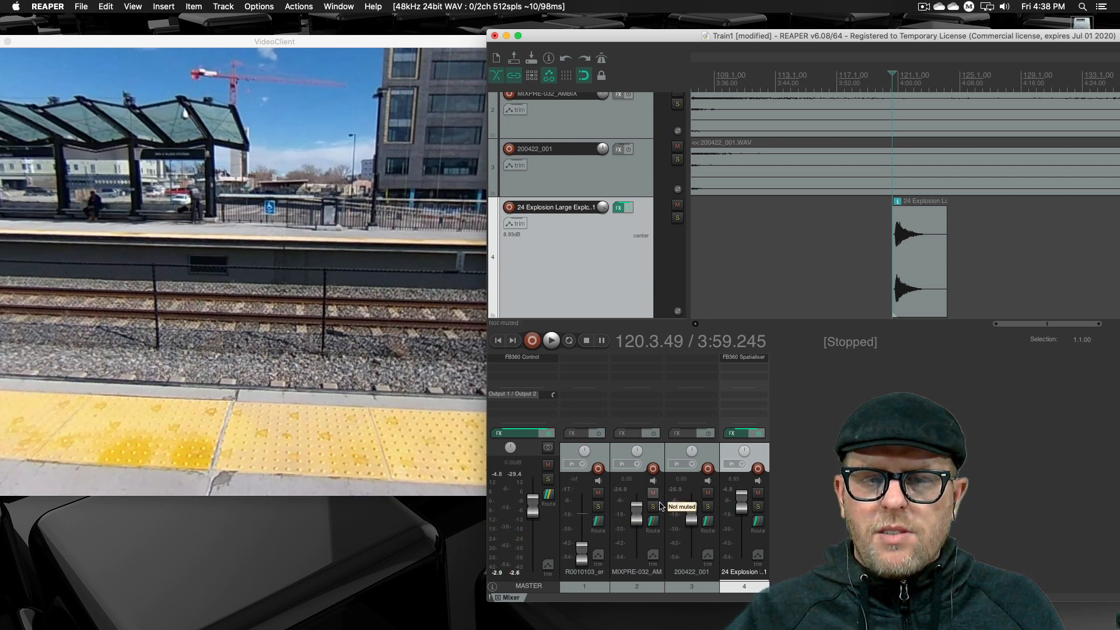
drag(692, 513, 699, 628)
key(space)
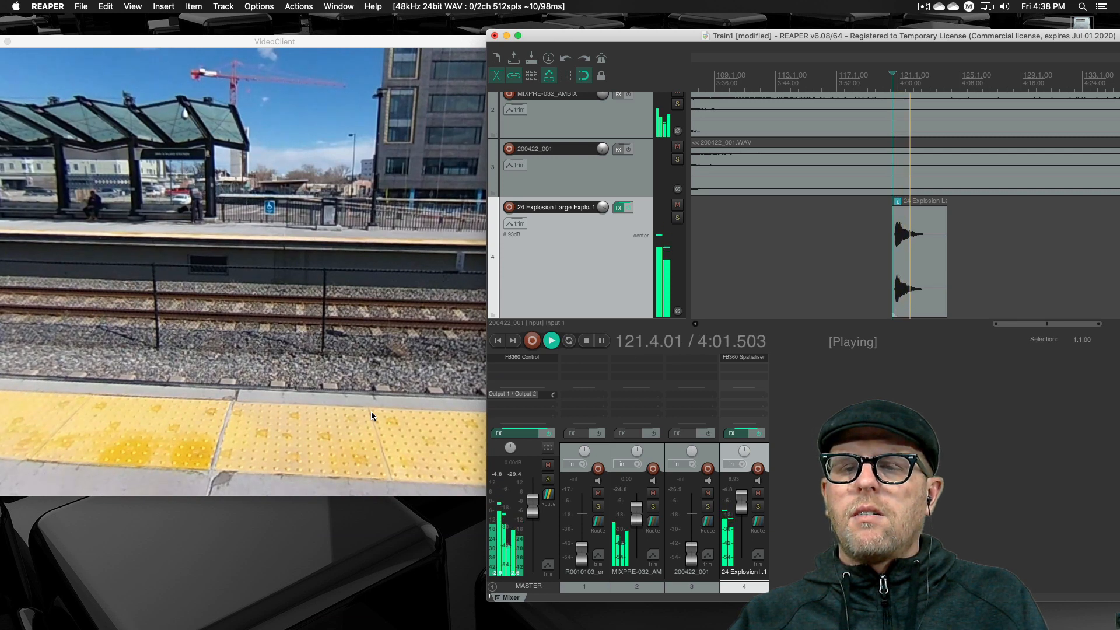
key(space)
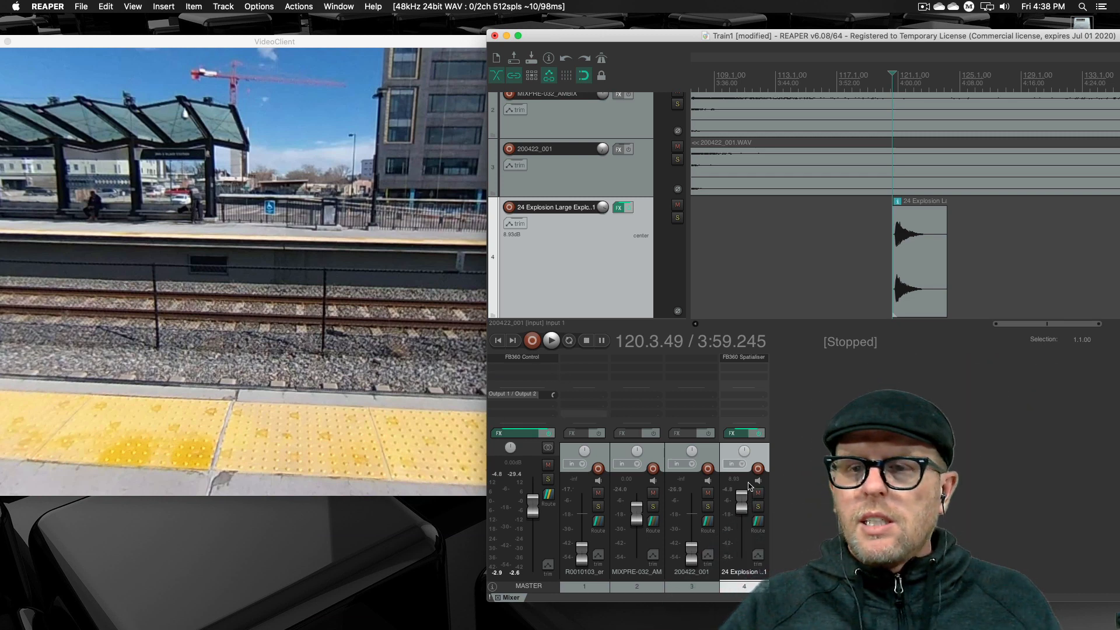
click(801, 439)
click(829, 269)
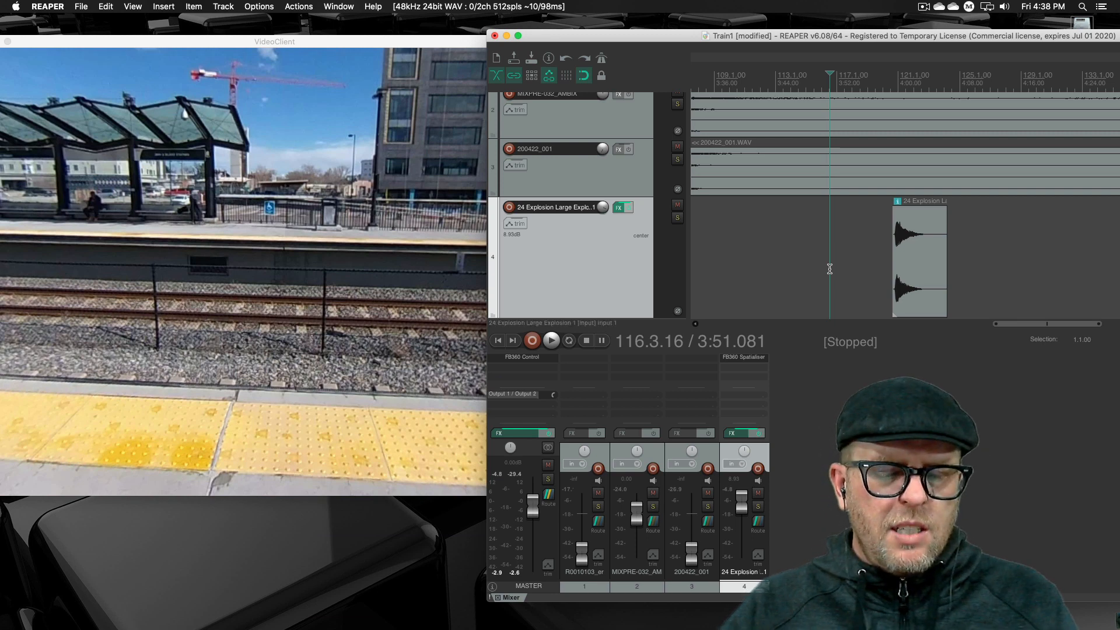
- Save the project, then briefly bypass and re-enable the effects on the explosion track, leaving that track selected
key(ctrl+s)
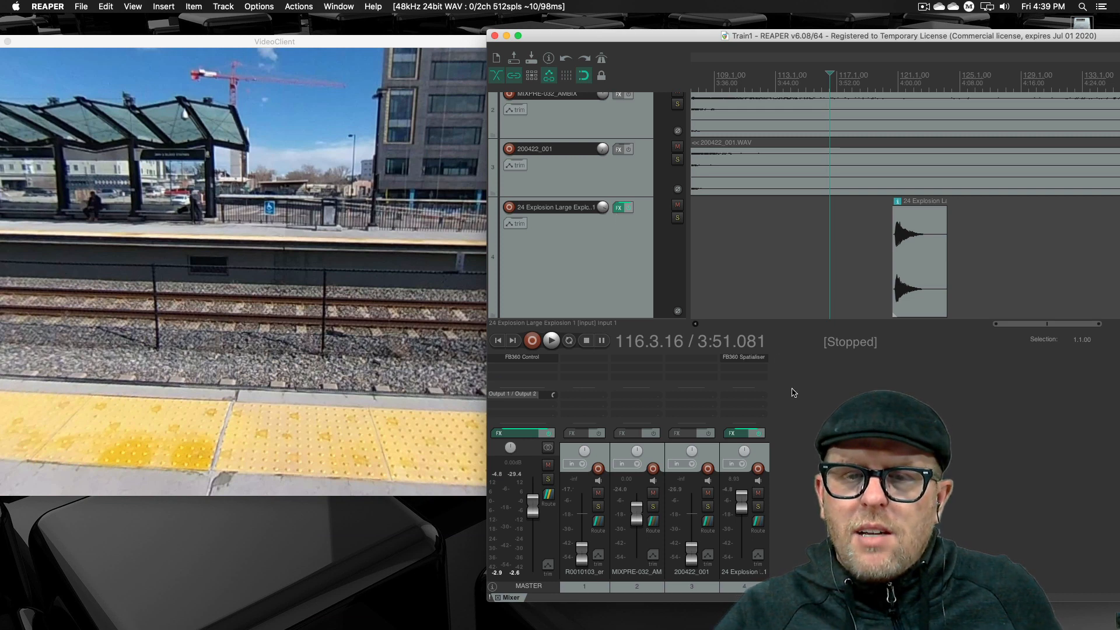
click(759, 434)
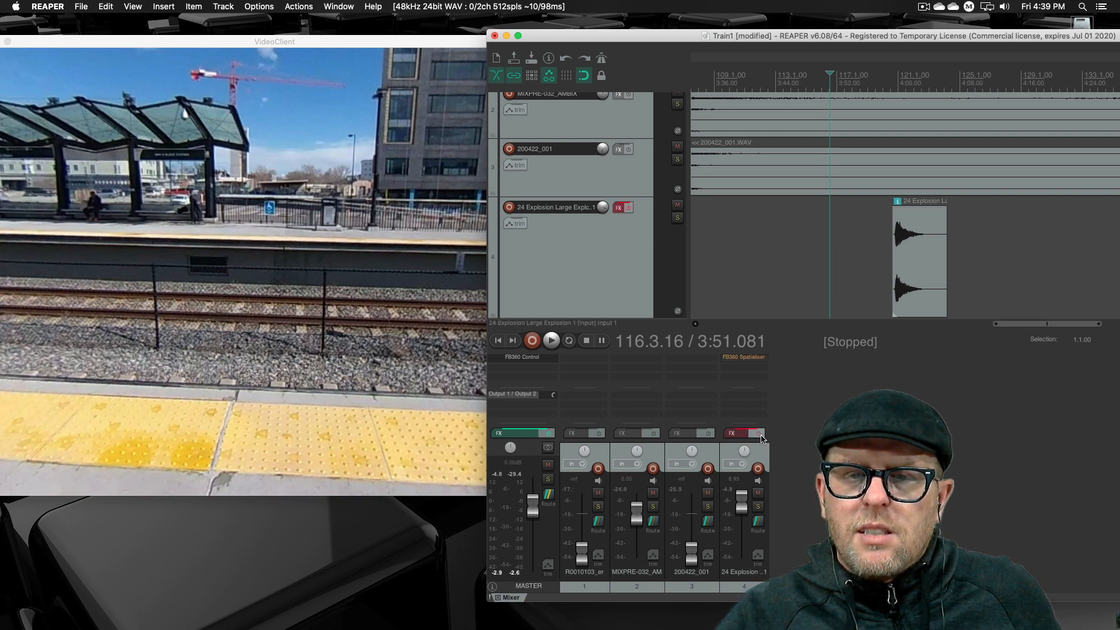
click(759, 434)
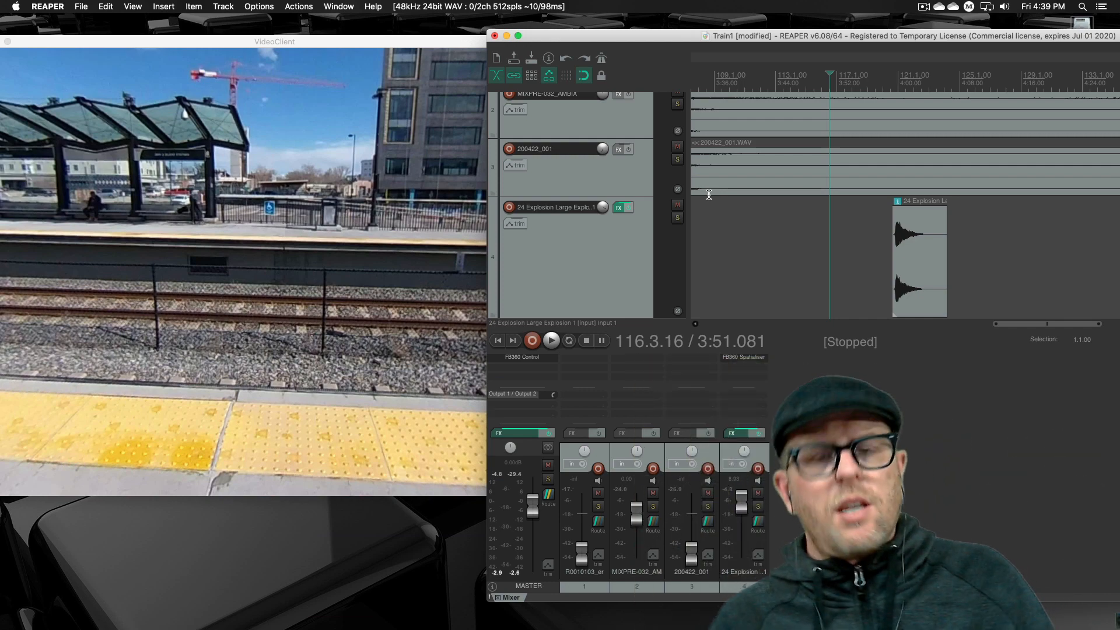
click(600, 295)
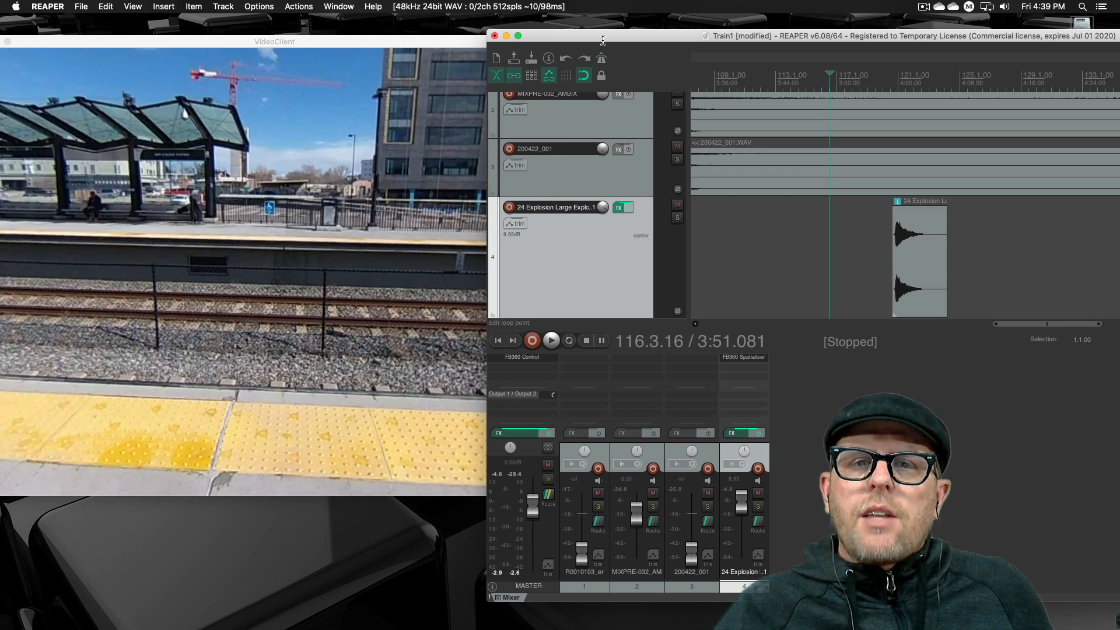
- Rotate the 360° video view to look along the platform with the REAPER window moved beside it, and save the project
drag(602, 36, 397, 62)
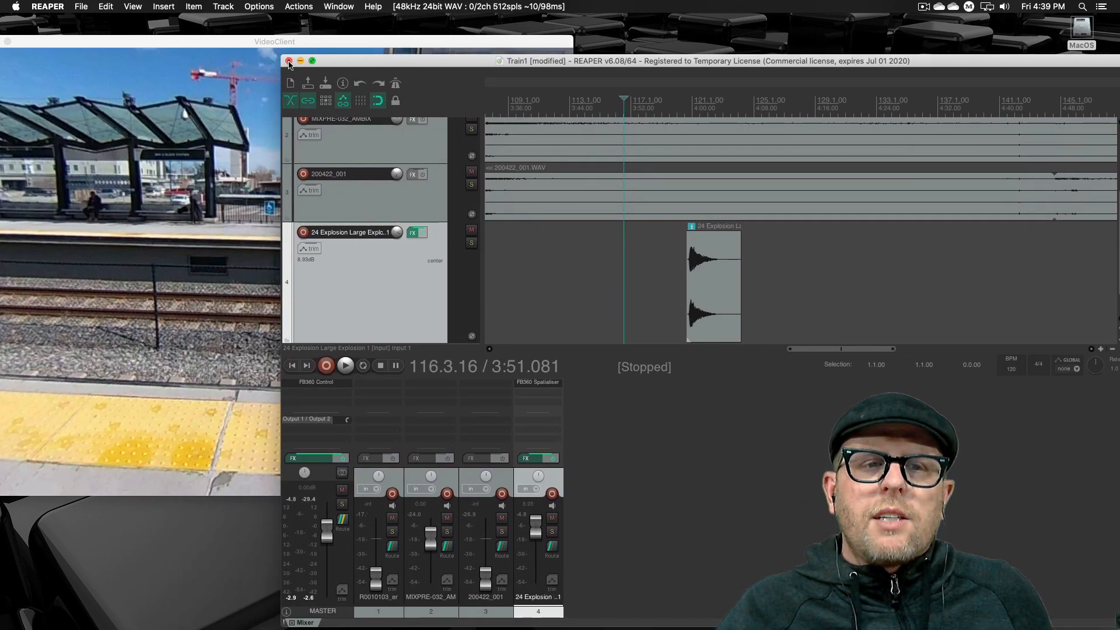
click(228, 121)
drag(228, 121, 484, 175)
drag(166, 175, 126, 185)
click(673, 61)
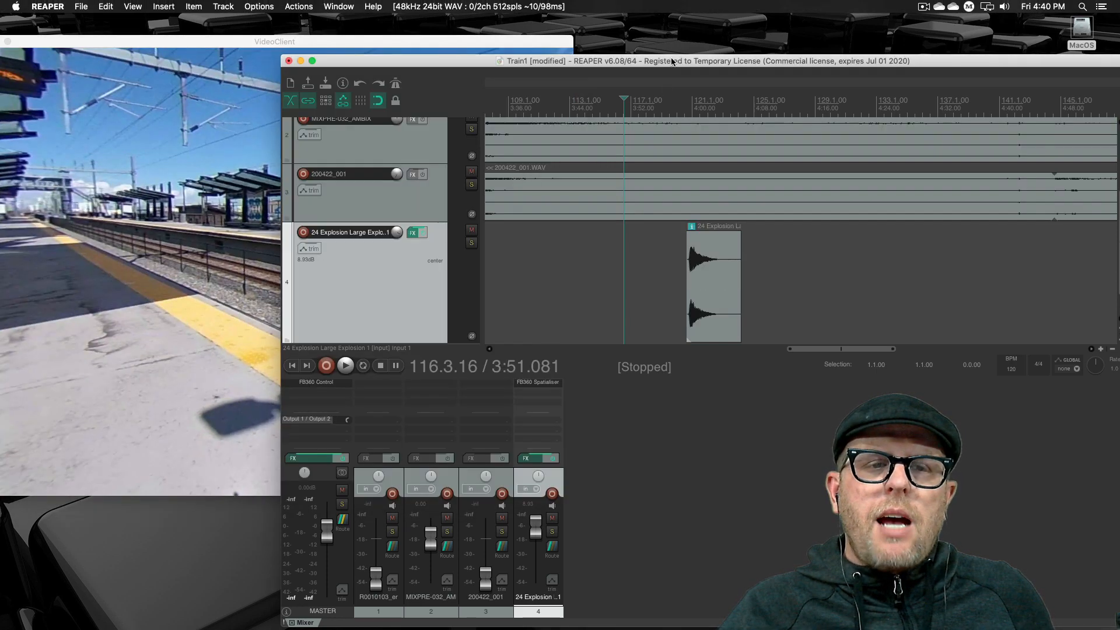
drag(342, 65, 459, 60)
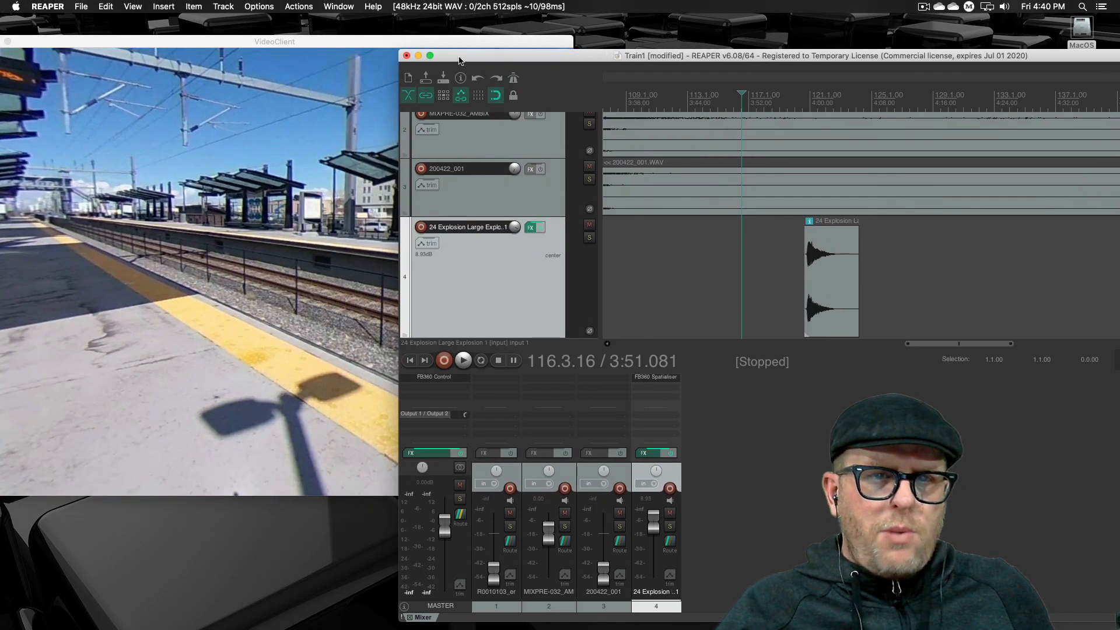
key(super+s)
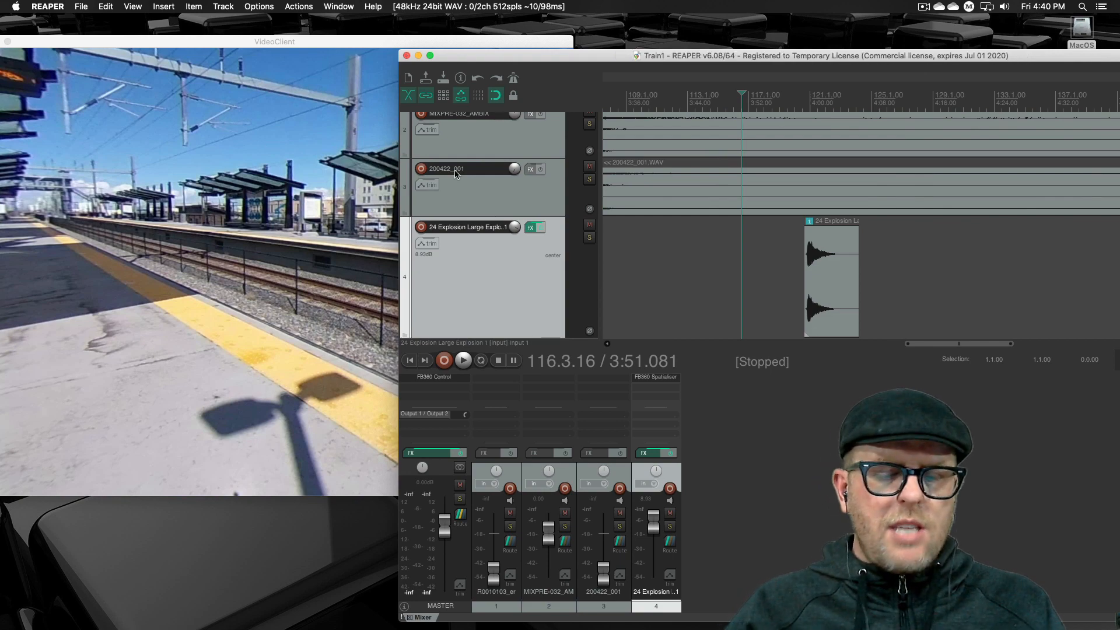